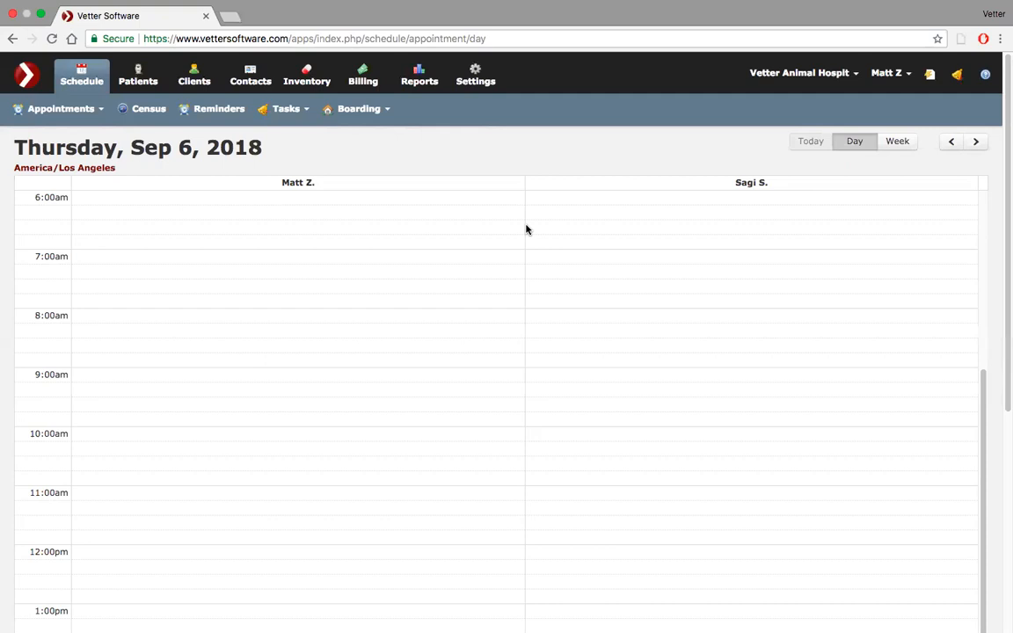
Start a new template from the practice settings.
{"action": "left_click", "coordinate": [473, 79]}
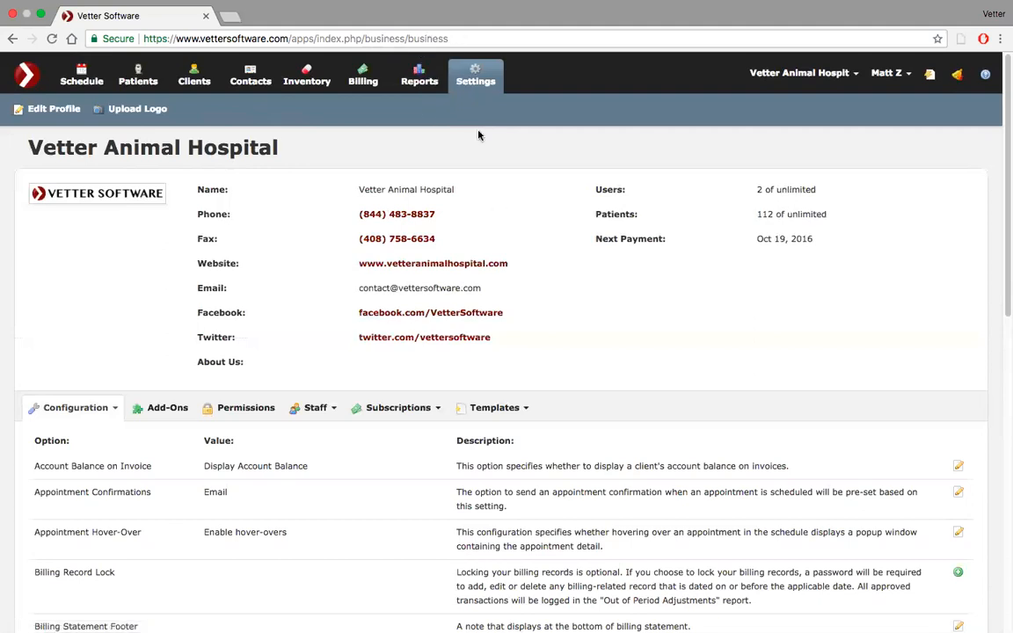
{"action": "scroll", "coordinate": [509, 192], "scroll_direction": "down", "scroll_amount": 5}
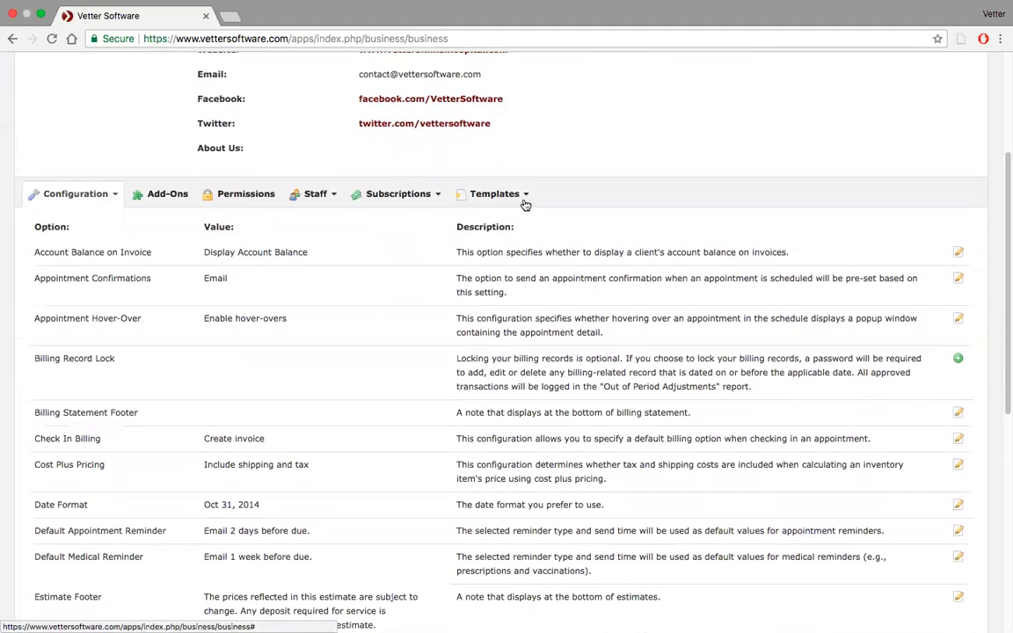
{"action": "left_click", "coordinate": [524, 202]}
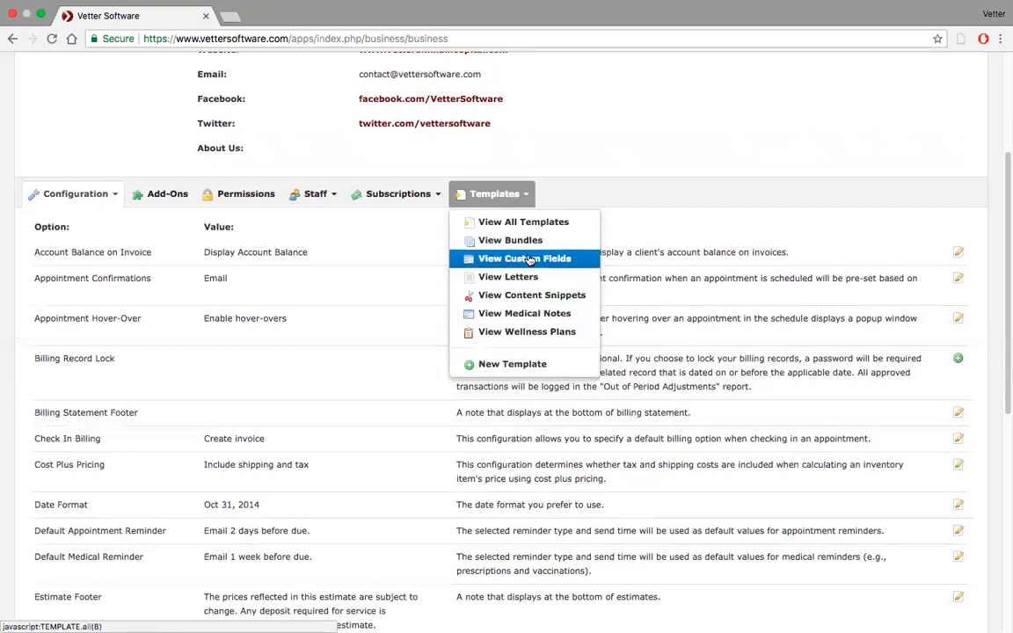
{"action": "left_click", "coordinate": [519, 364]}
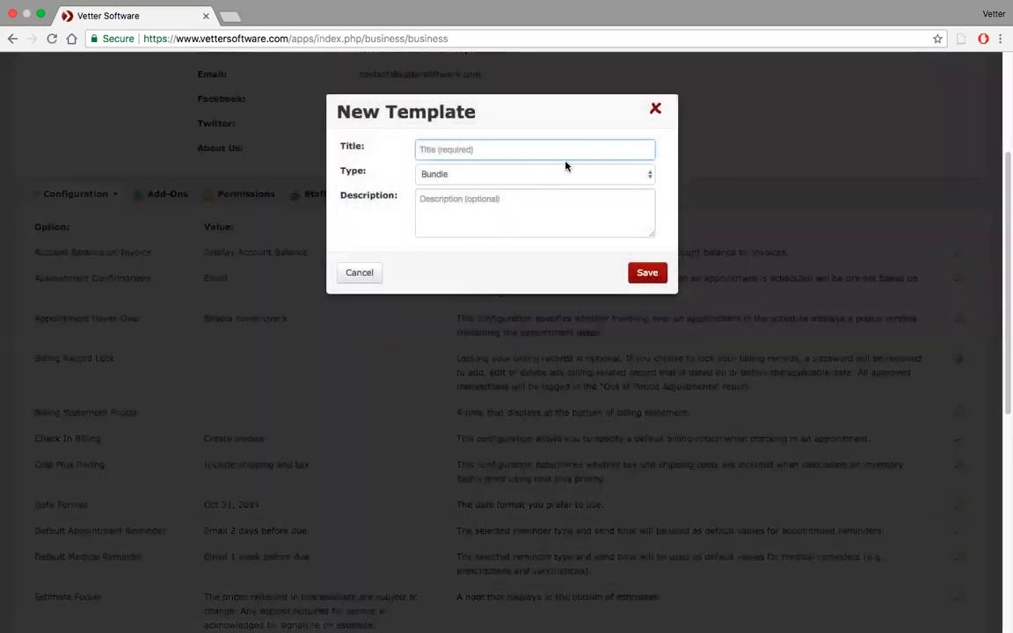
Title the template "Office Hours Custom Fields" and set its type to Custom Field.
{"action": "type", "text": "Office Hours Custom Fi"}
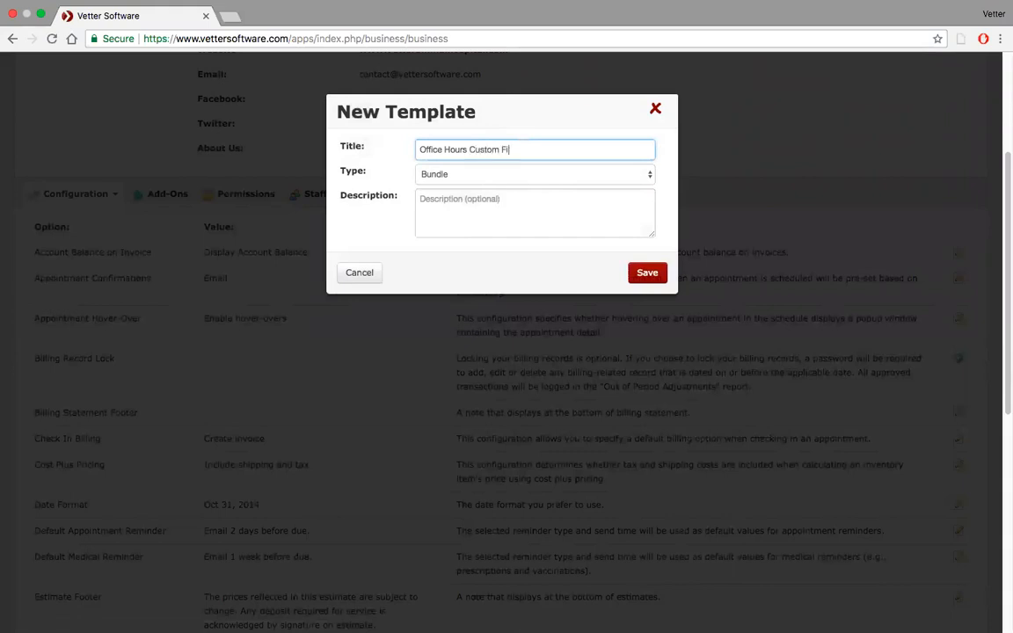
{"action": "type", "text": "elds"}
{"action": "left_click", "coordinate": [621, 176]}
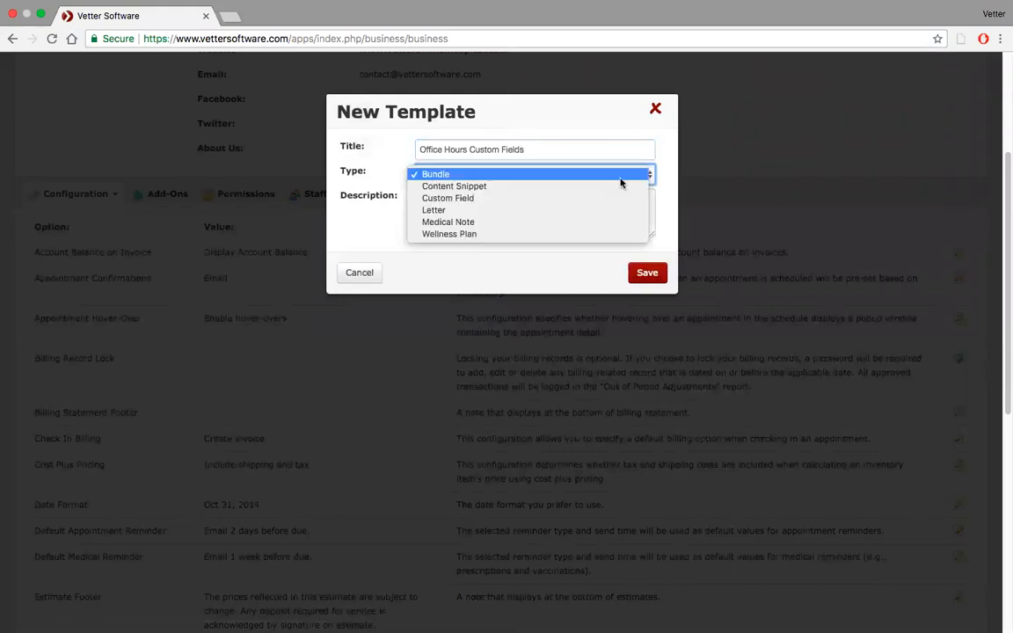
{"action": "left_click", "coordinate": [607, 199]}
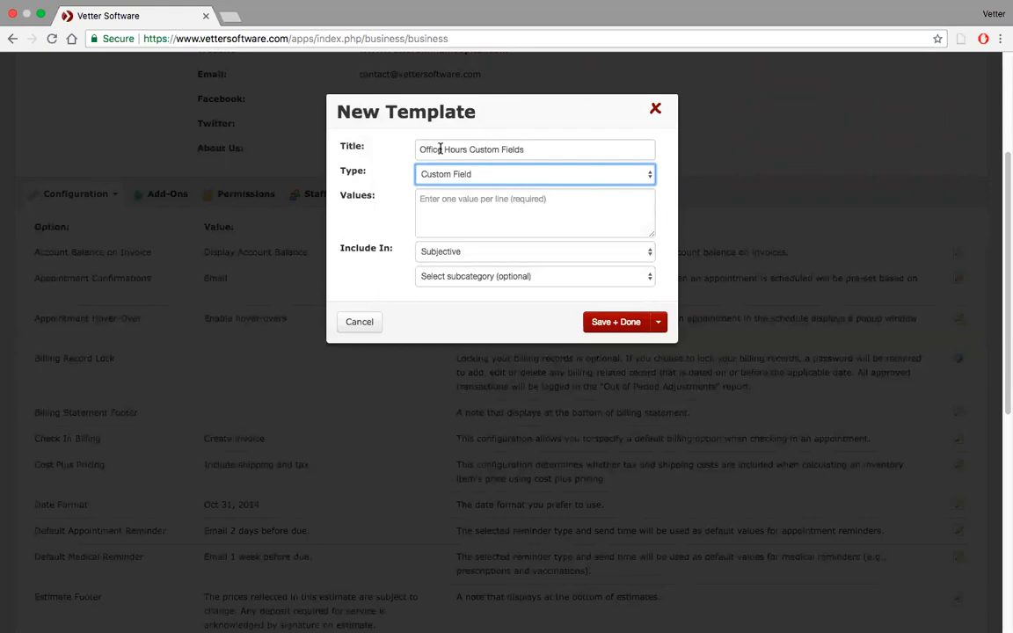
Enter Present, Absent and Non responsive as the custom field's values, one per line.
{"action": "left_click", "coordinate": [425, 203]}
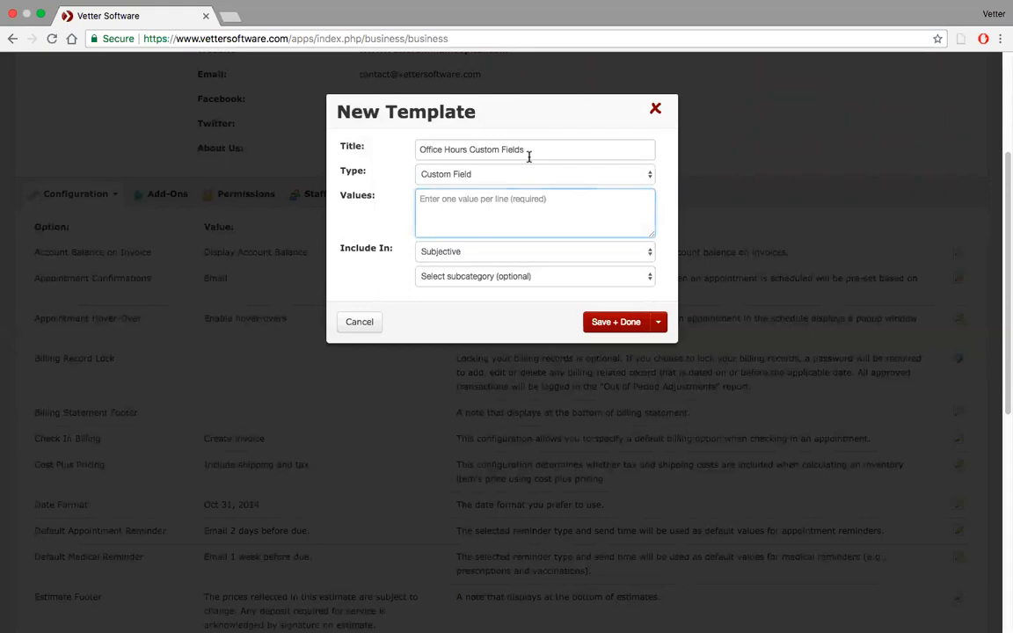
{"action": "type", "text": "Present"}
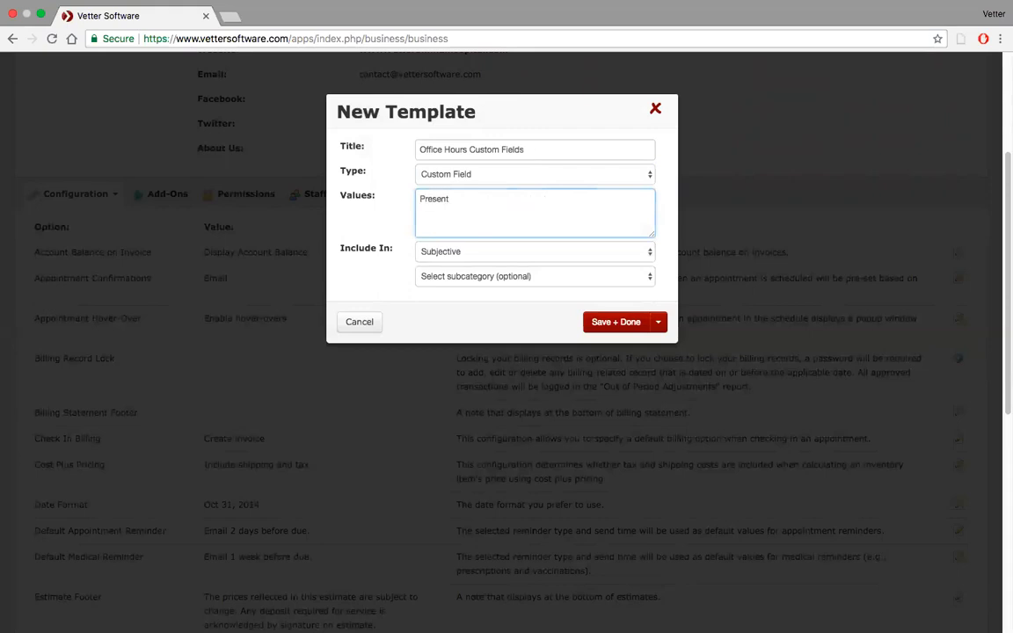
{"action": "key", "text": "Return"}
{"action": "type", "text": "Absent "}
{"action": "type", "text": "Non responsive"}
Include the custom field in the Objective category under the Vital Signs subcategory.
{"action": "left_click", "coordinate": [591, 254]}
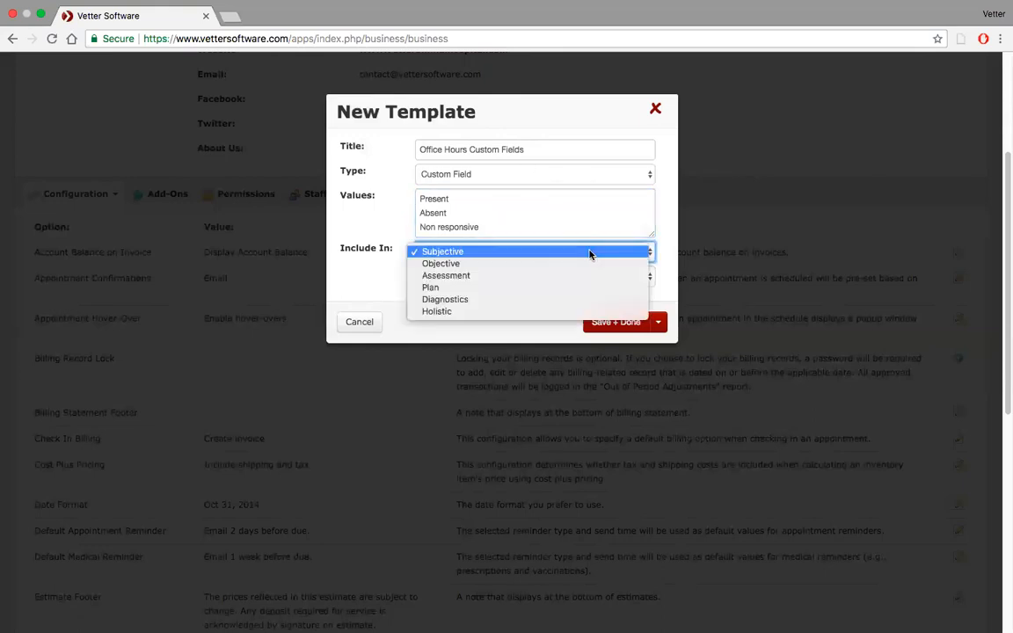
{"action": "left_click", "coordinate": [533, 265]}
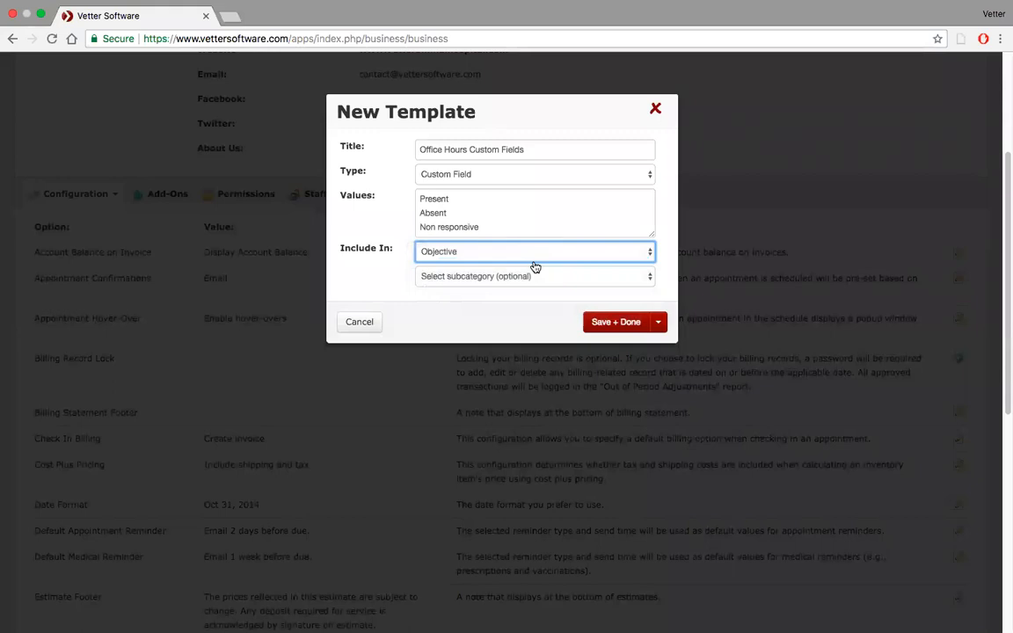
{"action": "left_click", "coordinate": [574, 277]}
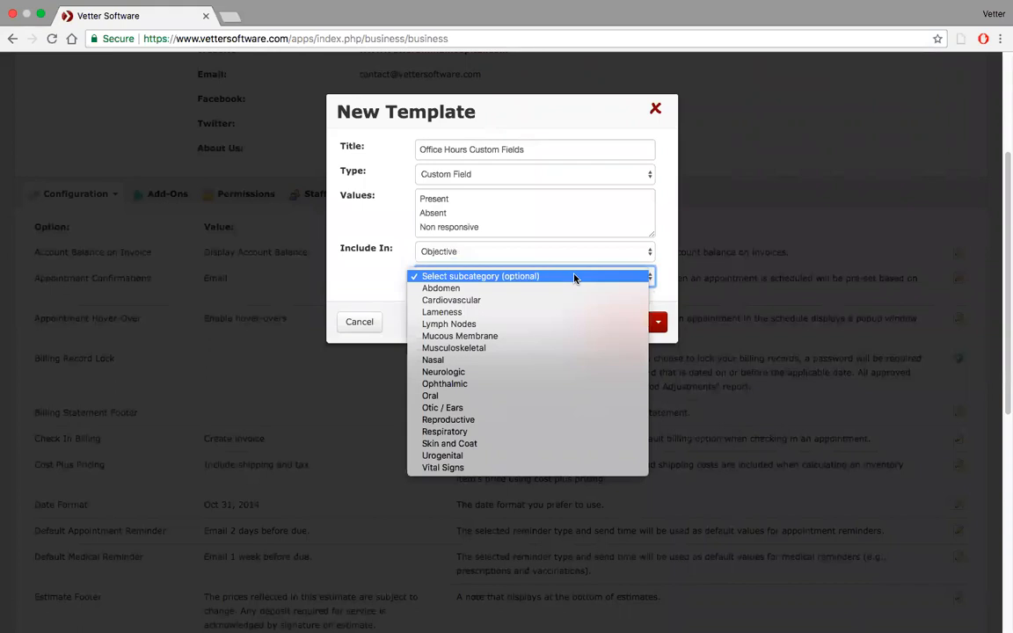
{"action": "left_click", "coordinate": [543, 470]}
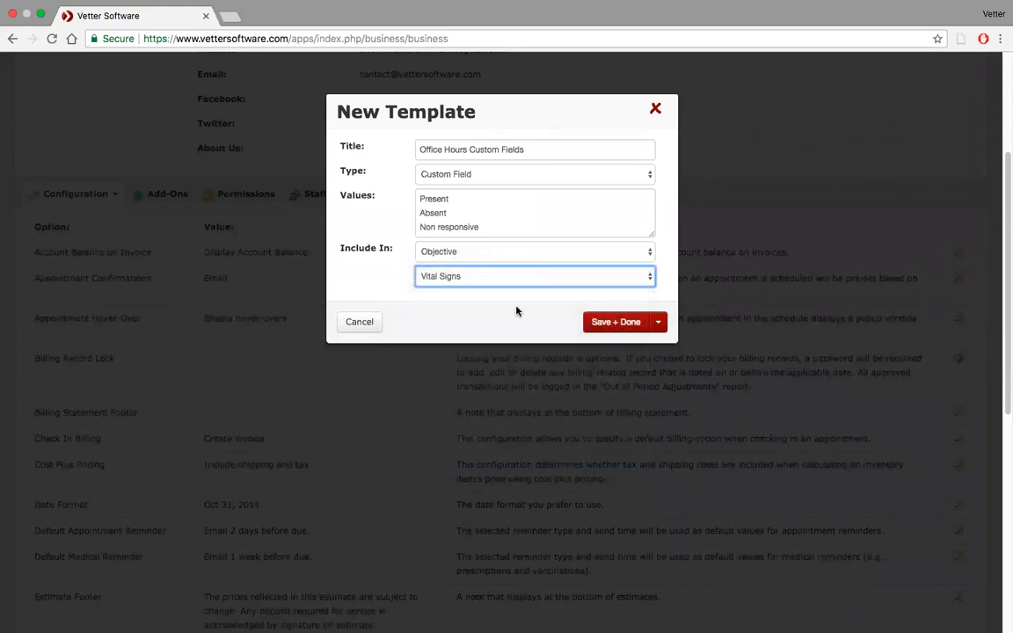
Try the Ophthalmic subcategory to view its subcomponent choices, and switch back to Vital Signs.
{"action": "left_click", "coordinate": [649, 278]}
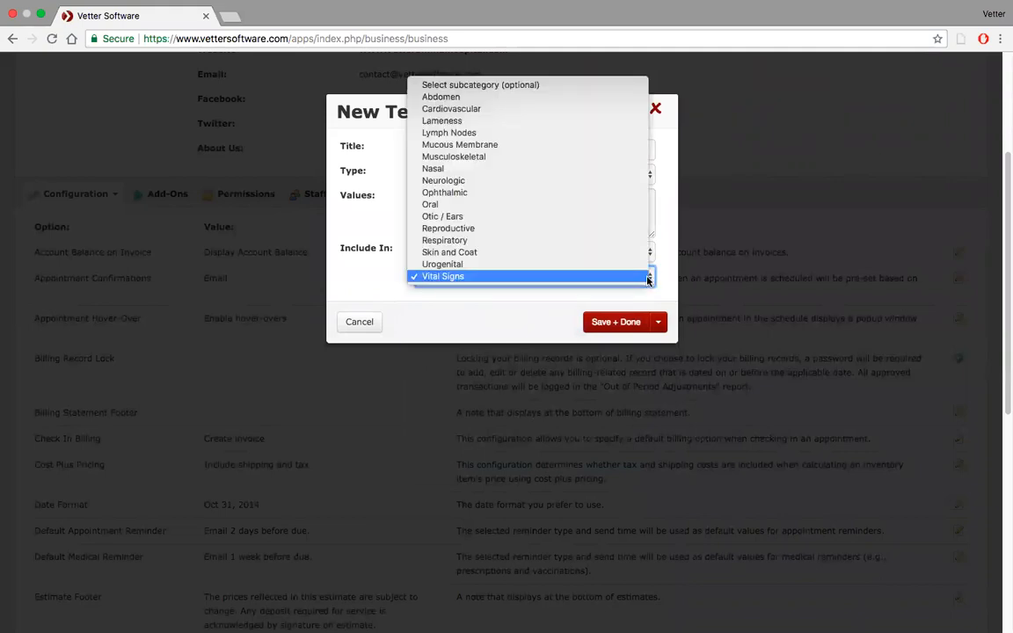
{"action": "left_click", "coordinate": [617, 199]}
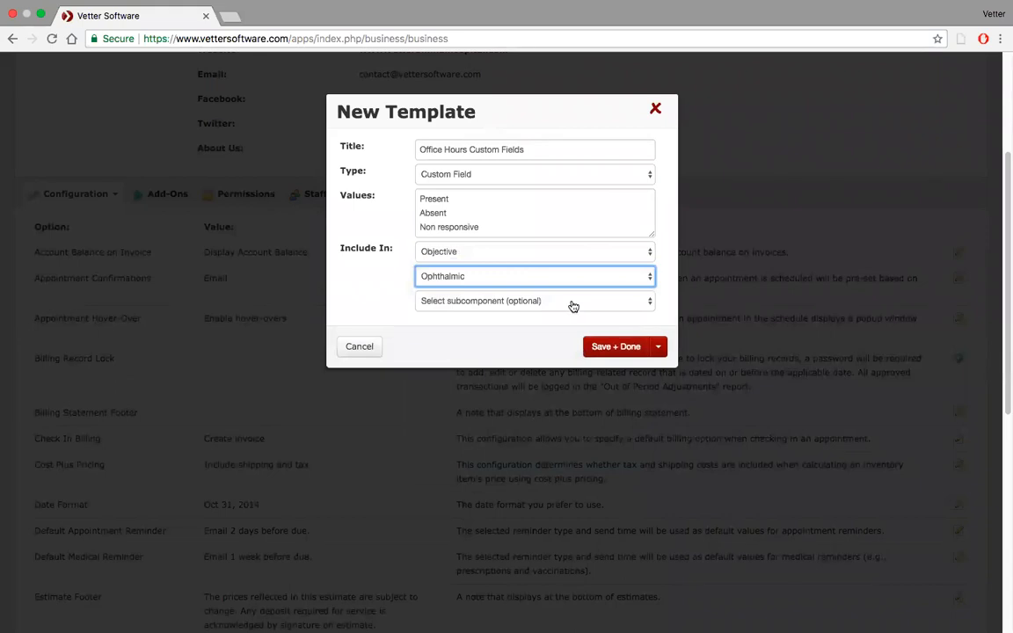
{"action": "left_click", "coordinate": [627, 304]}
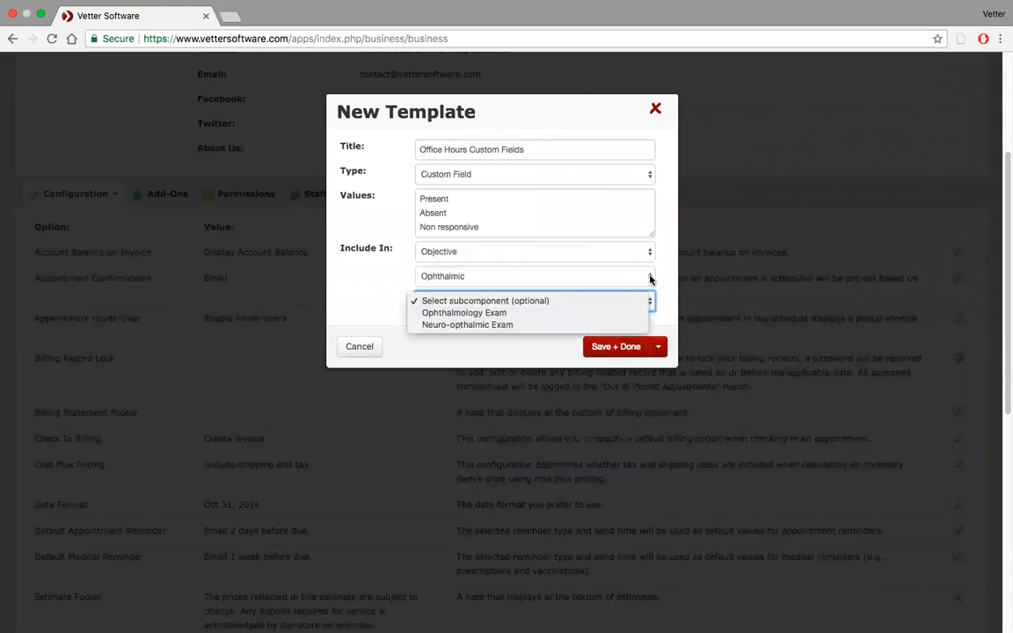
{"action": "left_click", "coordinate": [650, 279]}
{"action": "left_click", "coordinate": [650, 279]}
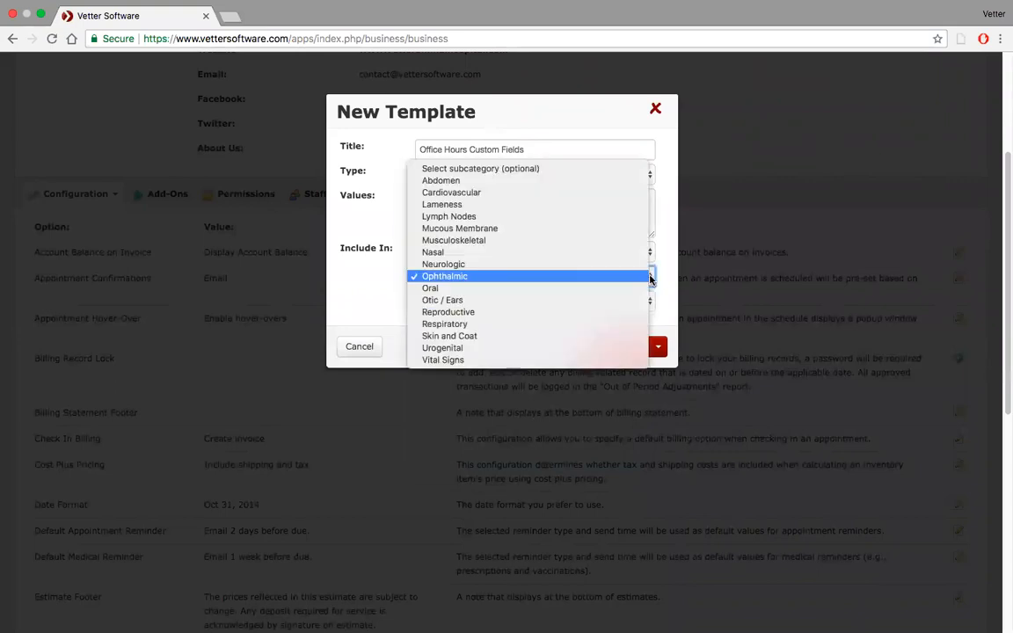
{"action": "left_click", "coordinate": [606, 360]}
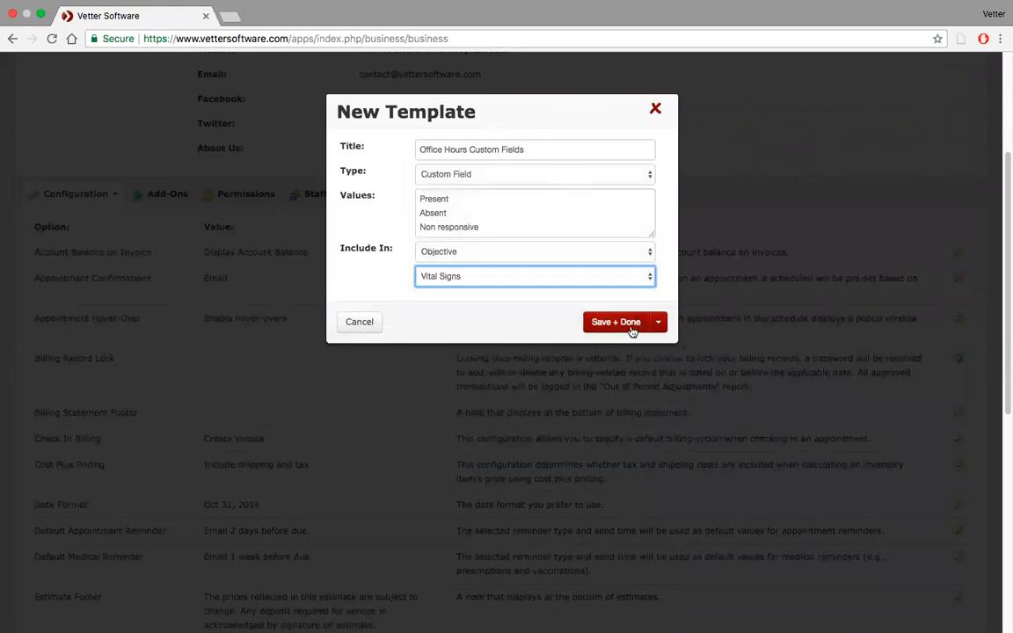
Save the custom field template and look through the list of custom fields.
{"action": "left_click", "coordinate": [616, 323]}
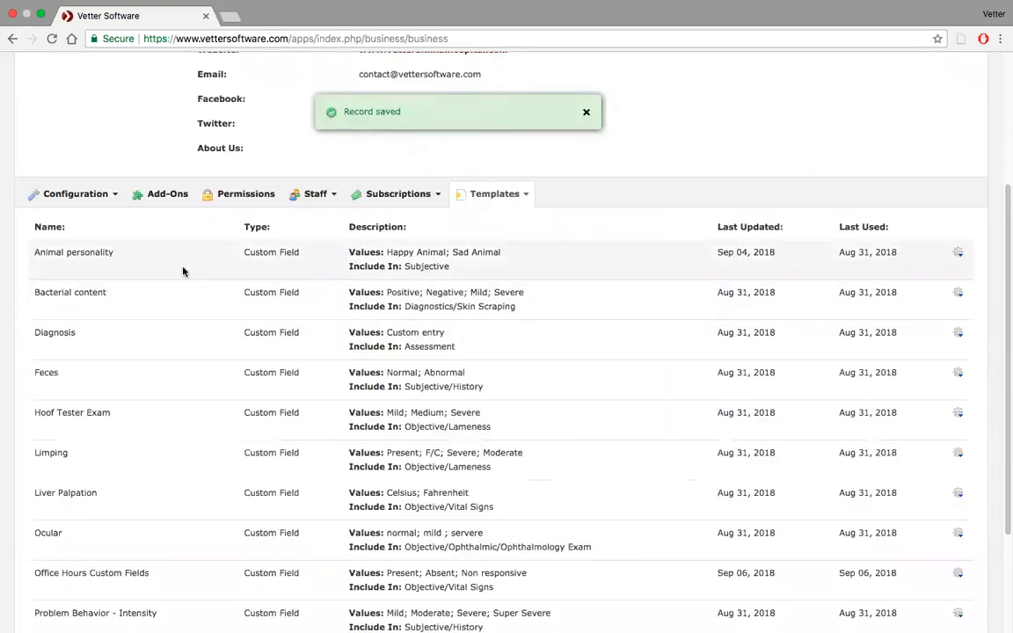
{"action": "scroll", "coordinate": [183, 272], "scroll_direction": "down", "scroll_amount": 2}
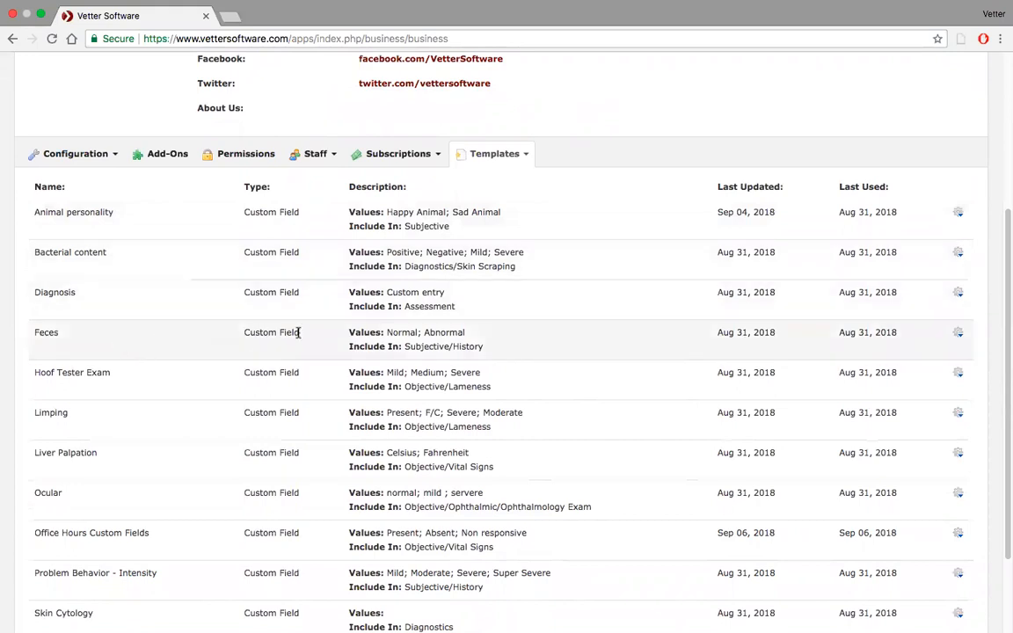
{"action": "scroll", "coordinate": [244, 452], "scroll_direction": "down", "scroll_amount": 3}
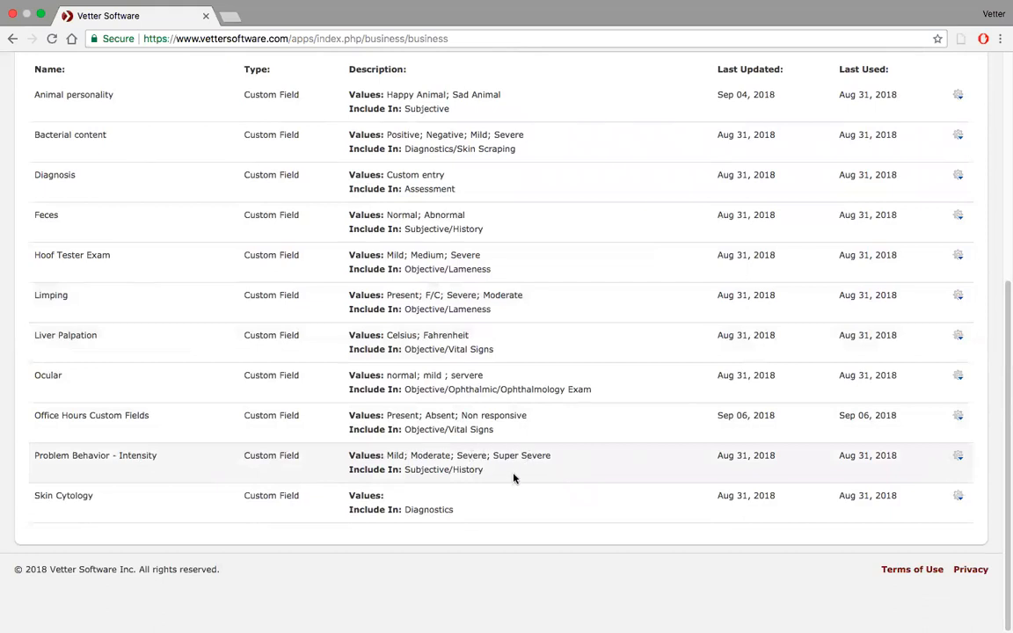
{"action": "scroll", "coordinate": [514, 478], "scroll_direction": "up", "scroll_amount": 4}
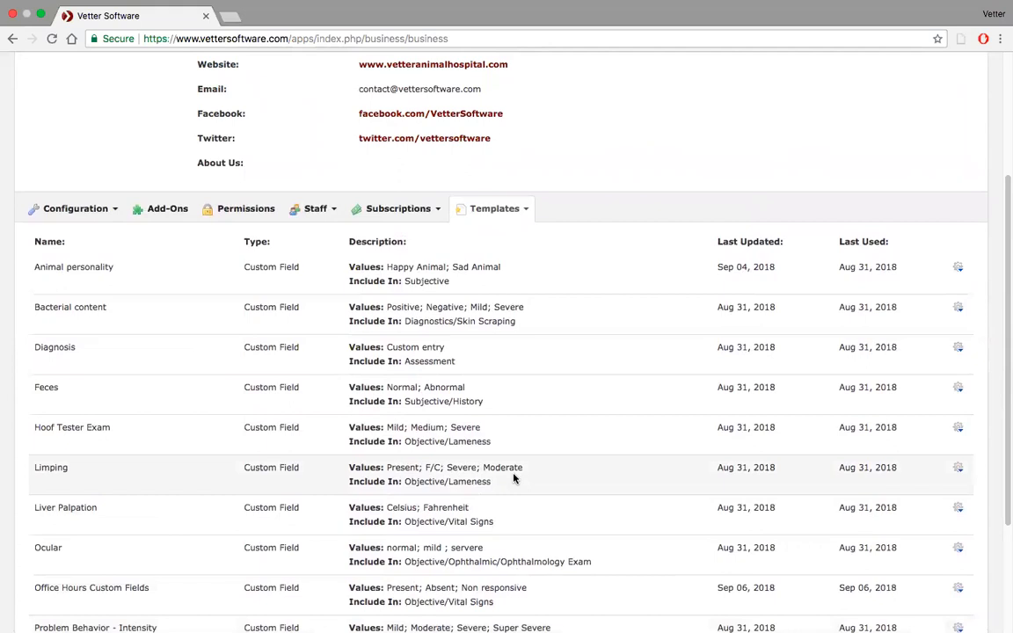
Create and save a new template titled "OH Medical Note" with the type Medical Note.
{"action": "left_click", "coordinate": [527, 212]}
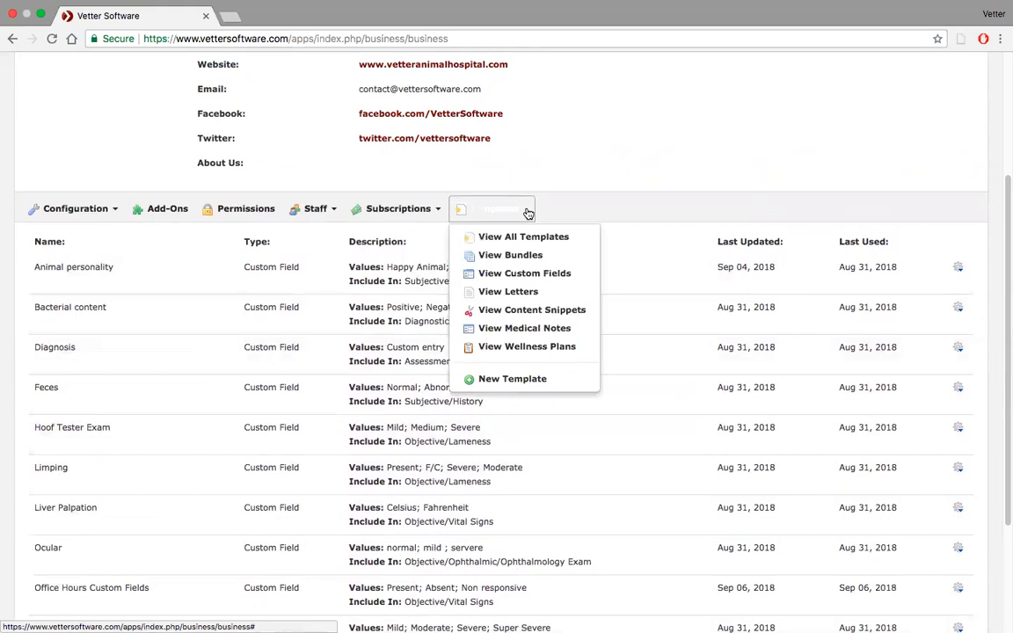
{"action": "left_click", "coordinate": [525, 380]}
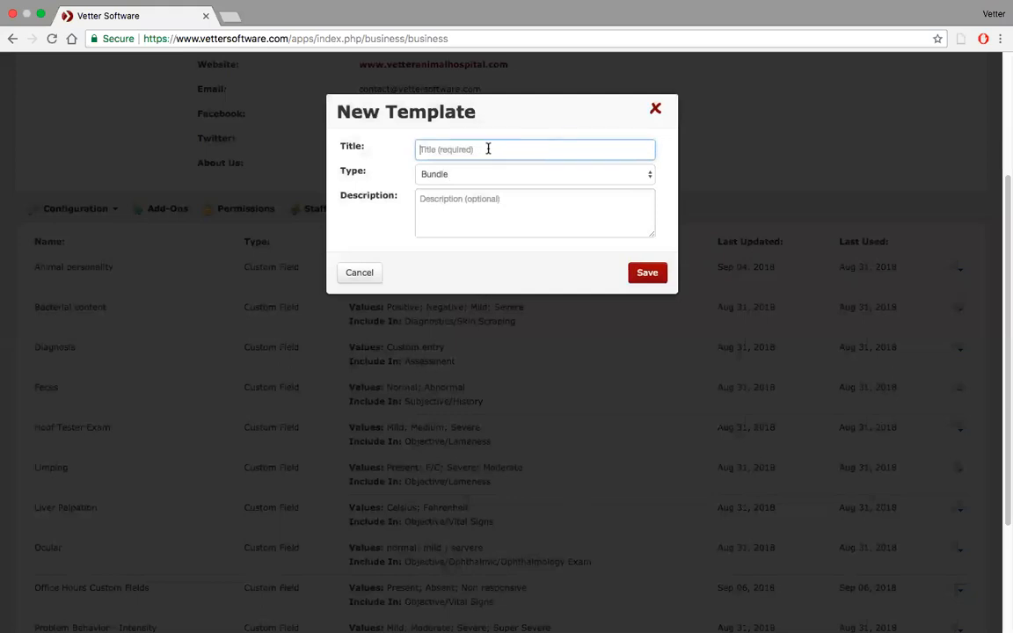
{"action": "type", "text": "OH Medical Note"}
{"action": "left_click", "coordinate": [577, 176]}
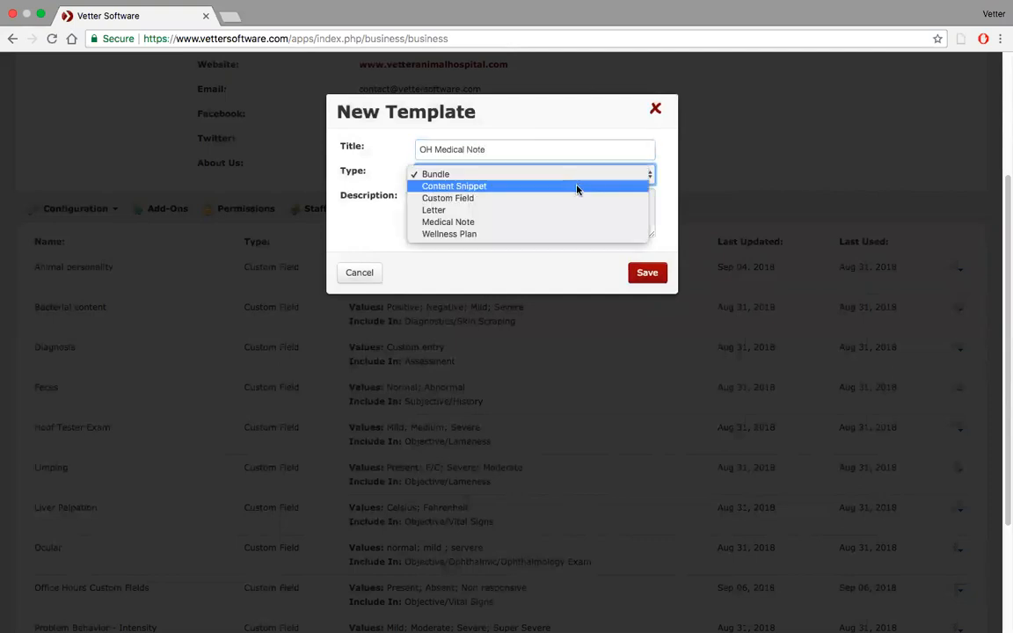
{"action": "left_click", "coordinate": [577, 222]}
{"action": "left_click", "coordinate": [646, 274]}
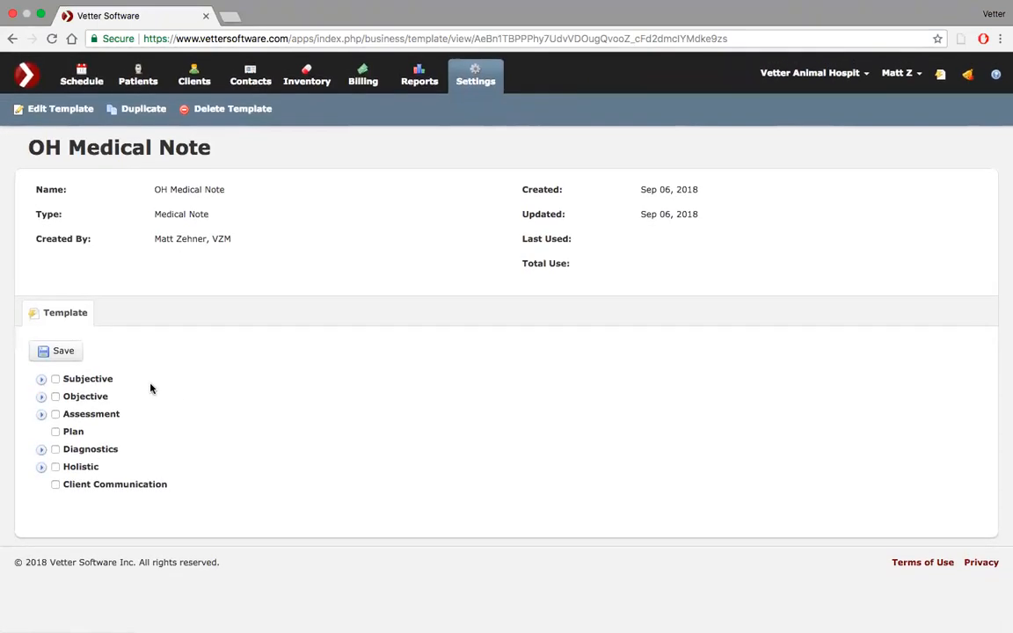
Add Office Hours Custom Fields from the Objective section's Vital Signs to the medical note template.
{"action": "left_click", "coordinate": [41, 397]}
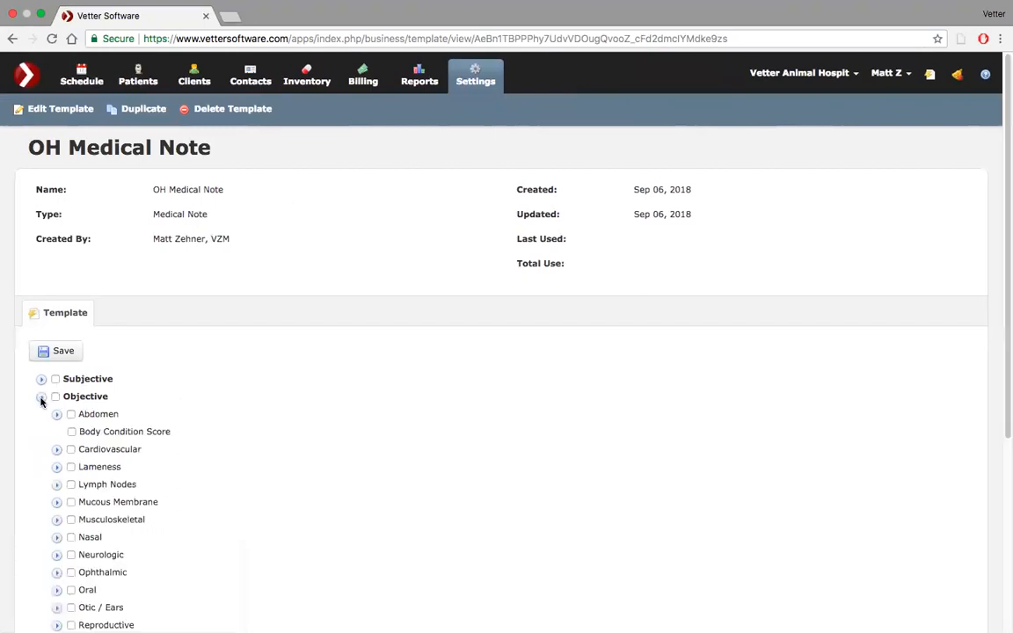
{"action": "scroll", "coordinate": [187, 435], "scroll_direction": "down", "scroll_amount": 5}
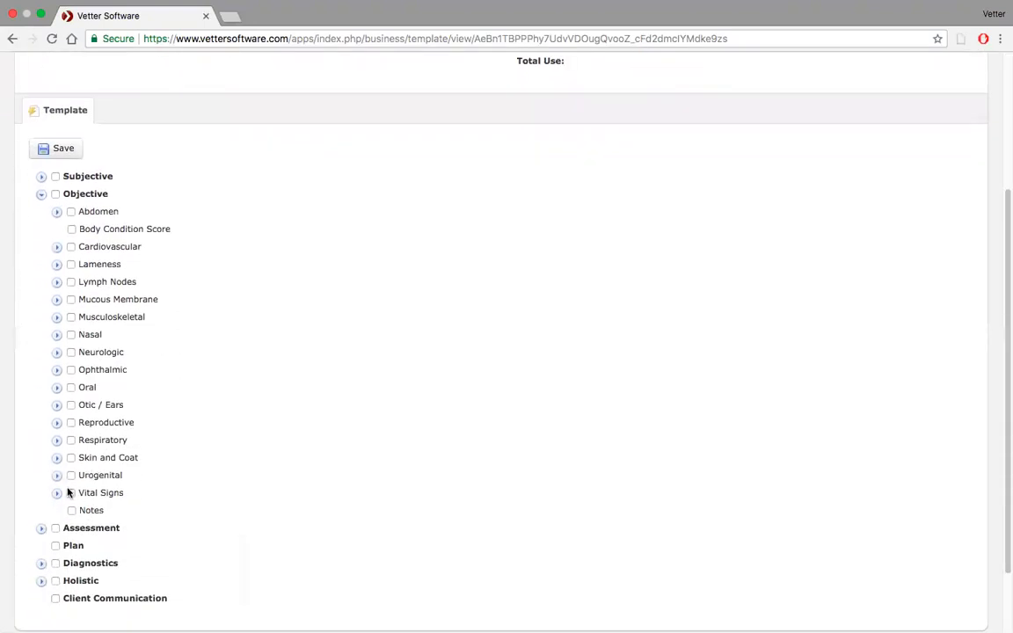
{"action": "left_click", "coordinate": [58, 494]}
{"action": "scroll", "coordinate": [190, 506], "scroll_direction": "down", "scroll_amount": 3}
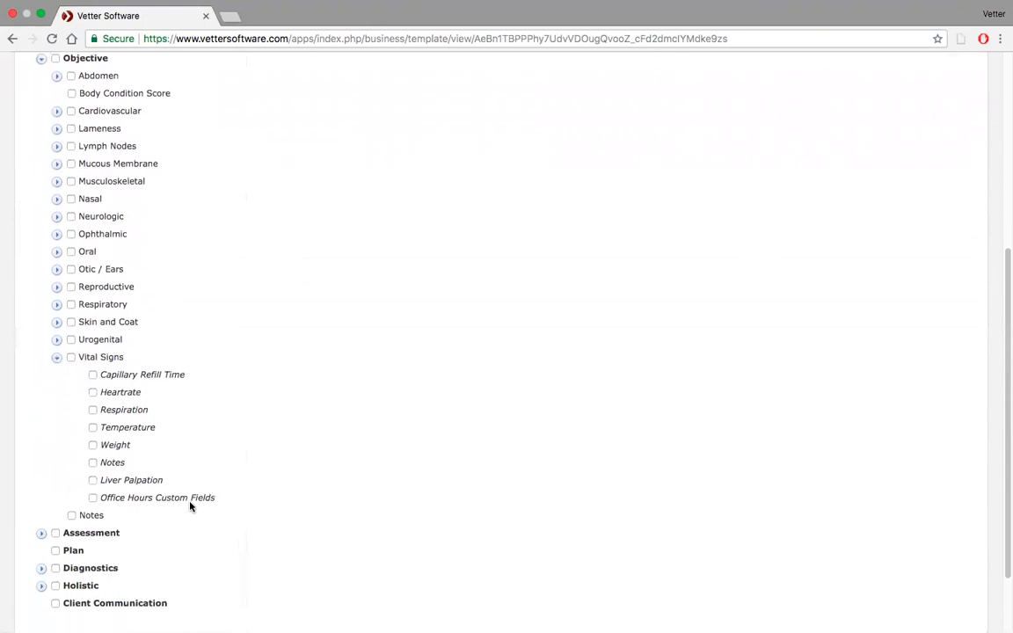
{"action": "left_click", "coordinate": [92, 500]}
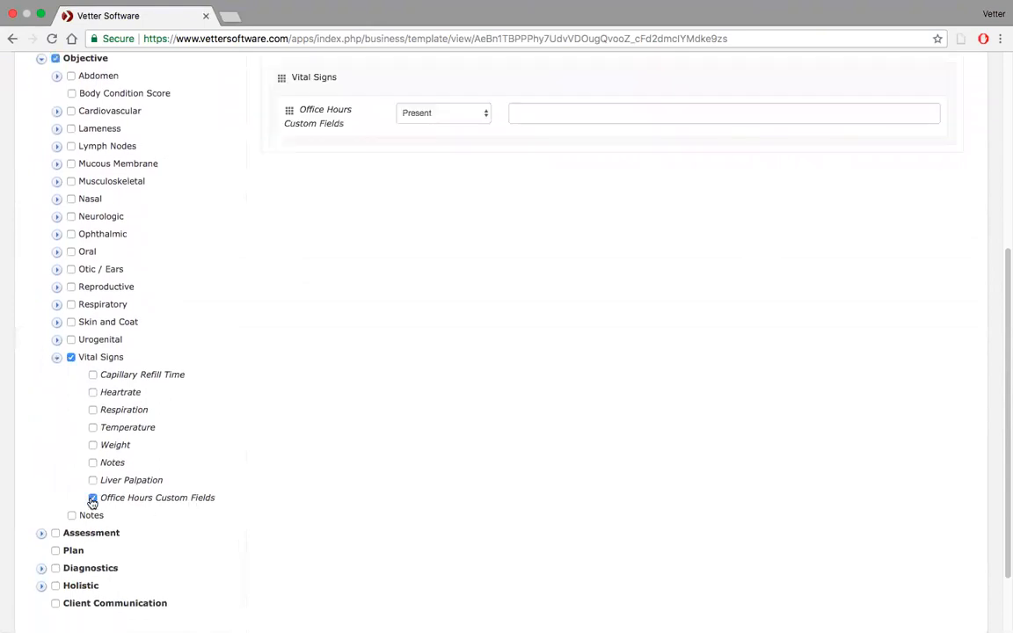
Examine the value choices and the free-text entry of the Office Hours Custom Fields item.
{"action": "scroll", "coordinate": [479, 198], "scroll_direction": "up", "scroll_amount": 2}
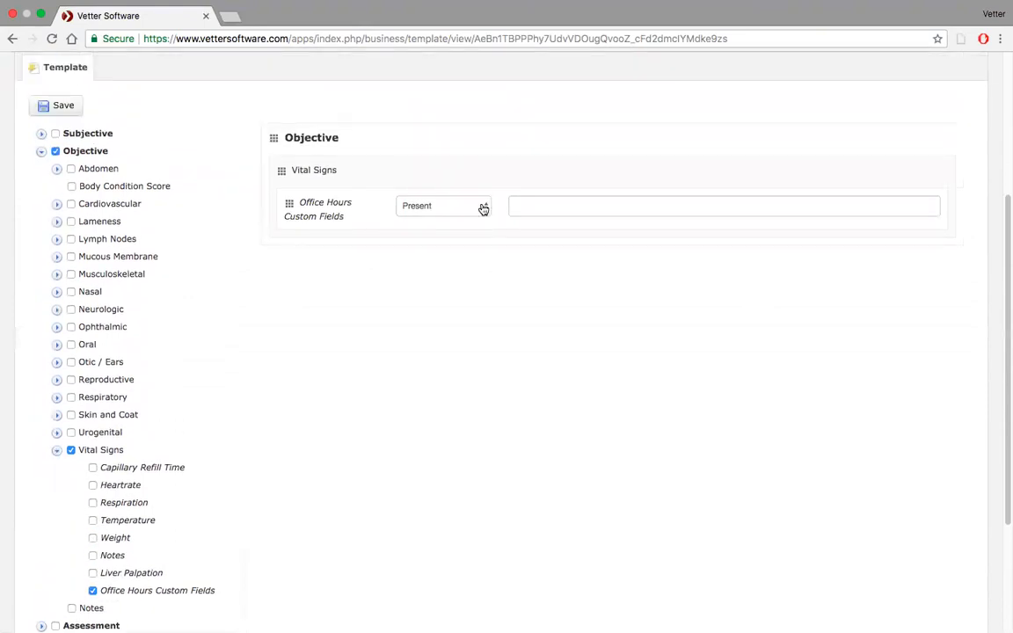
{"action": "left_click", "coordinate": [482, 207]}
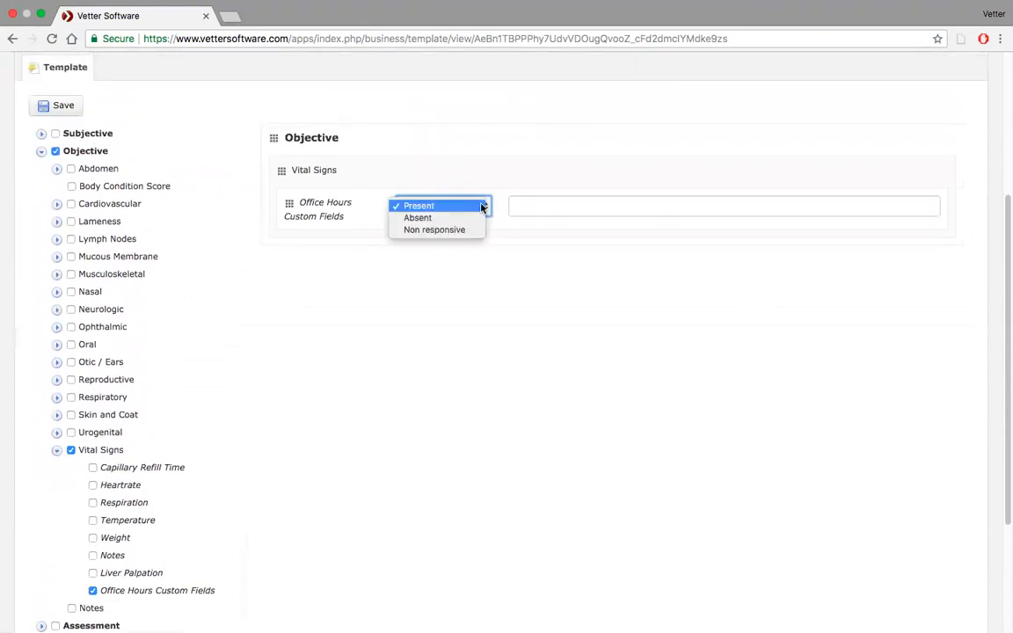
{"action": "left_click", "coordinate": [529, 211]}
{"action": "left_click", "coordinate": [529, 206]}
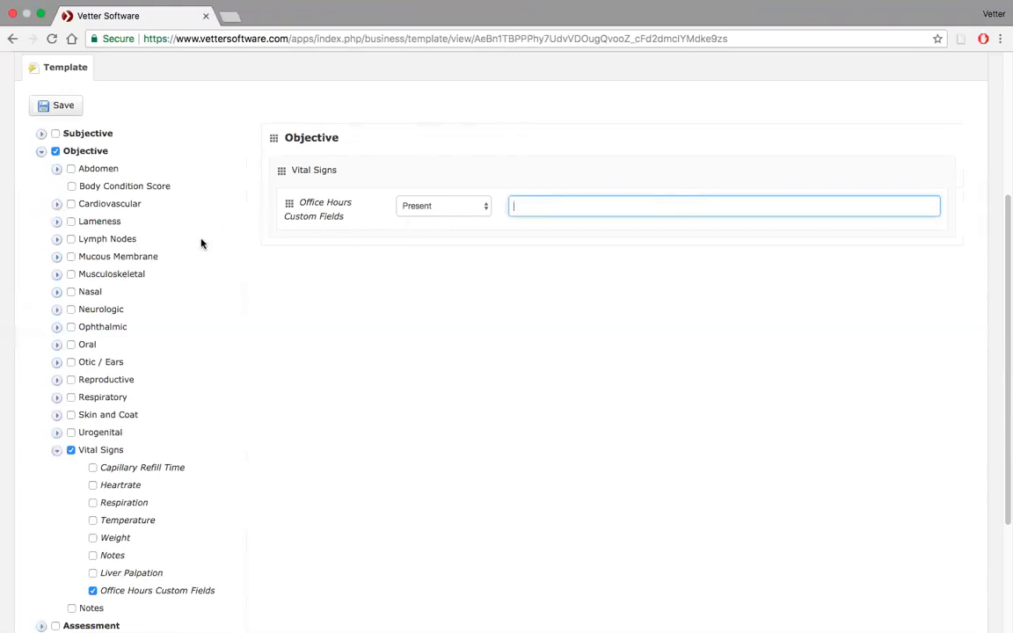
Add the whole Mucous Membrane group from the Objective section to the medical note template.
{"action": "left_click", "coordinate": [57, 256]}
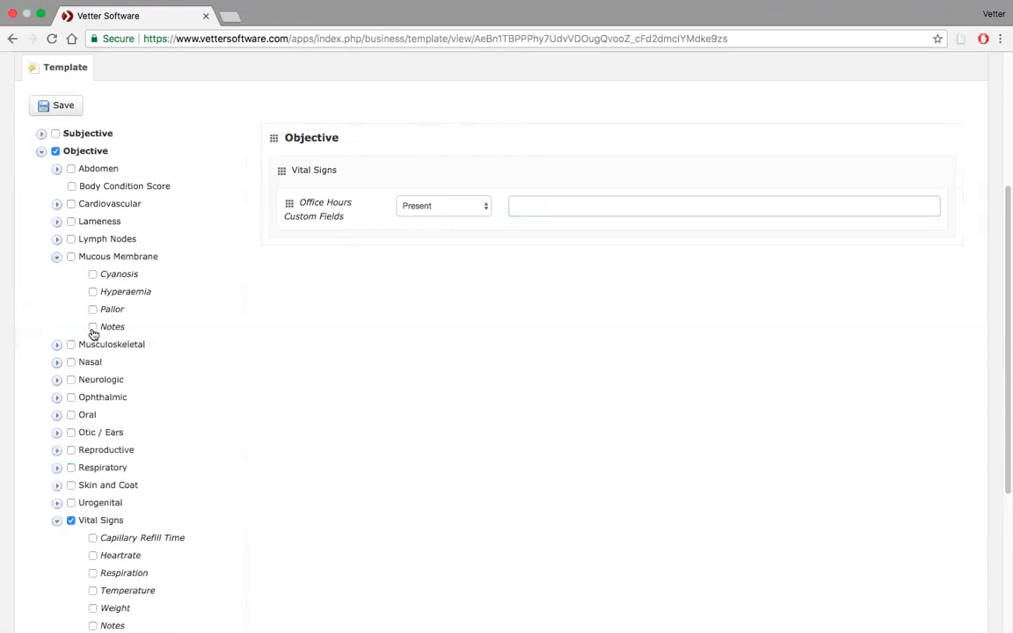
{"action": "left_click", "coordinate": [71, 256]}
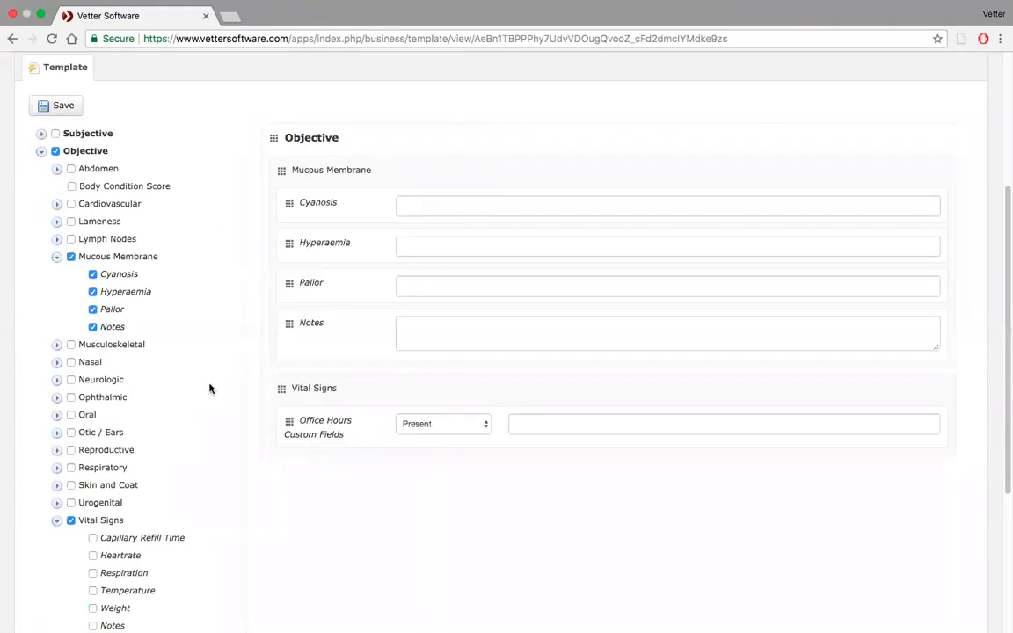
Enter "Ask about x" as the default text of the Notes item in the Mucous Membrane group.
{"action": "left_click", "coordinate": [93, 327]}
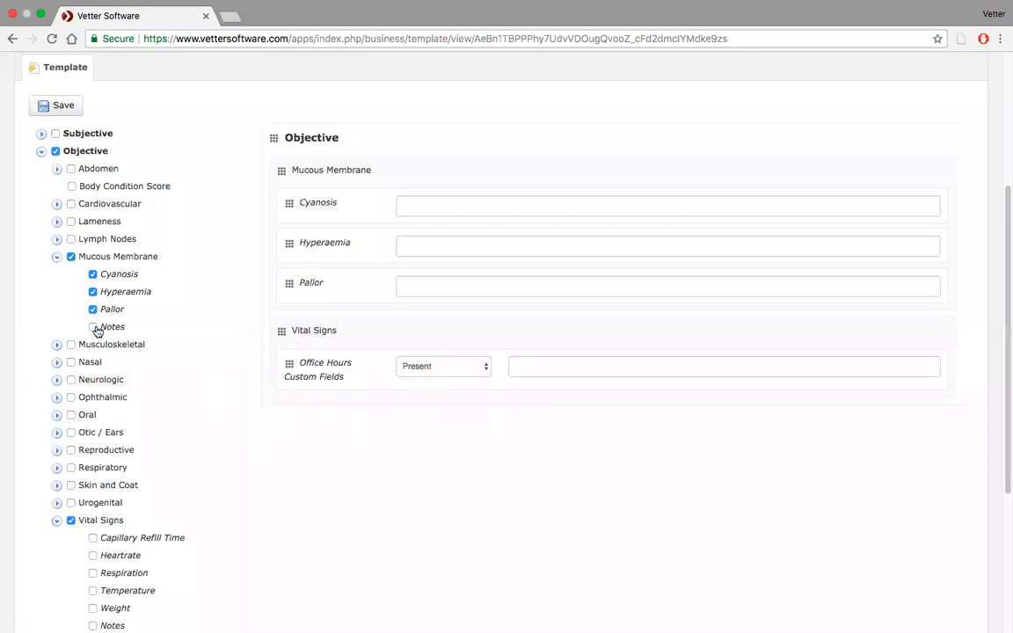
{"action": "left_click", "coordinate": [94, 328]}
{"action": "left_click", "coordinate": [445, 335]}
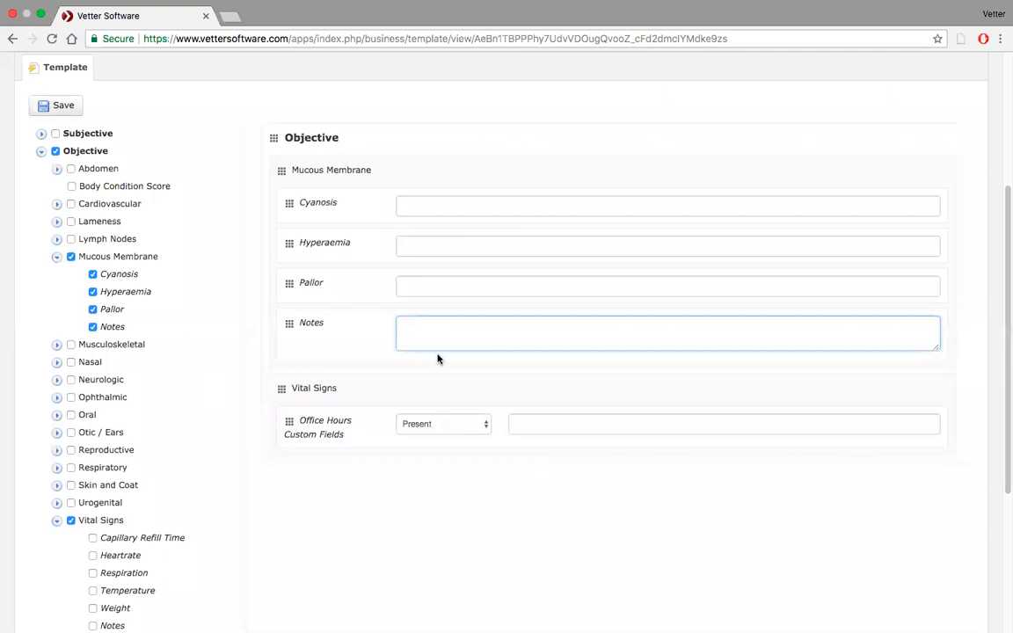
{"action": "type", "text": "Ask about x"}
Remove the Office Hours Custom Fields item of Vital Signs from the medical note template.
{"action": "scroll", "coordinate": [299, 415], "scroll_direction": "down", "scroll_amount": 5}
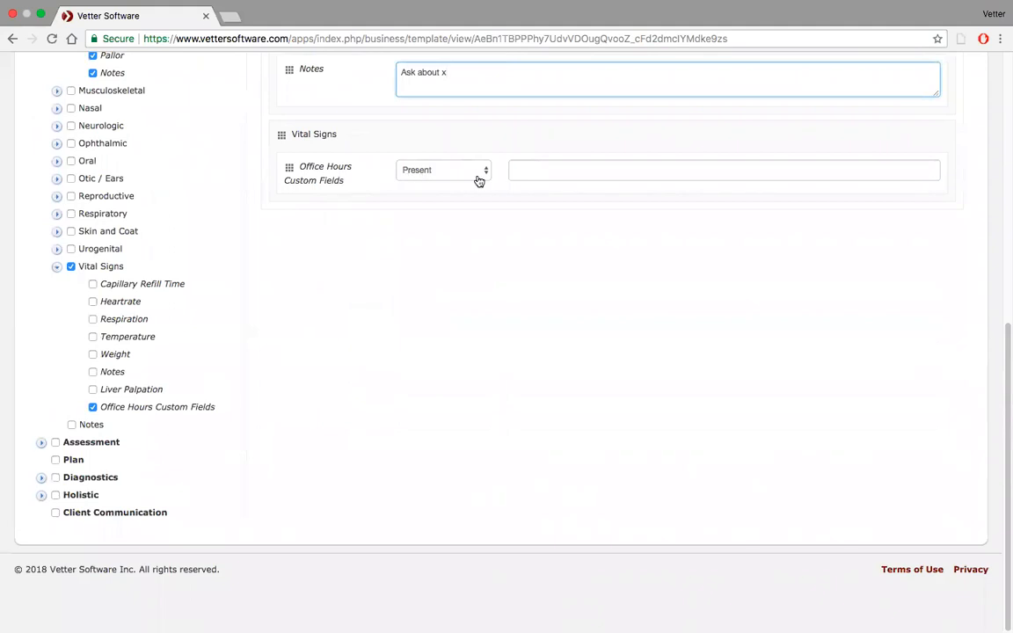
{"action": "left_click", "coordinate": [93, 406]}
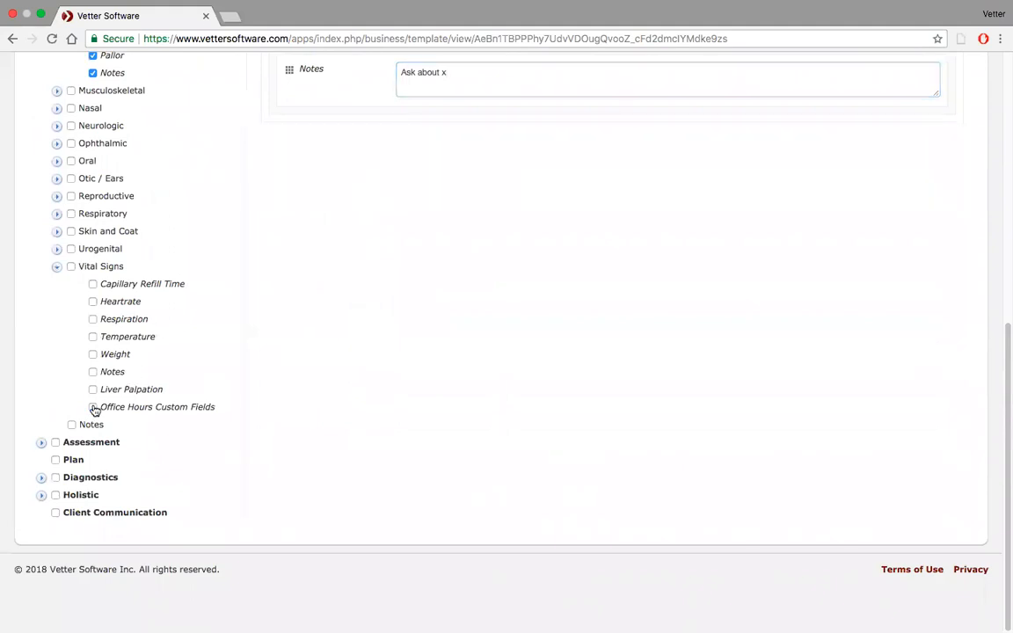
{"action": "scroll", "coordinate": [260, 317], "scroll_direction": "up", "scroll_amount": 5}
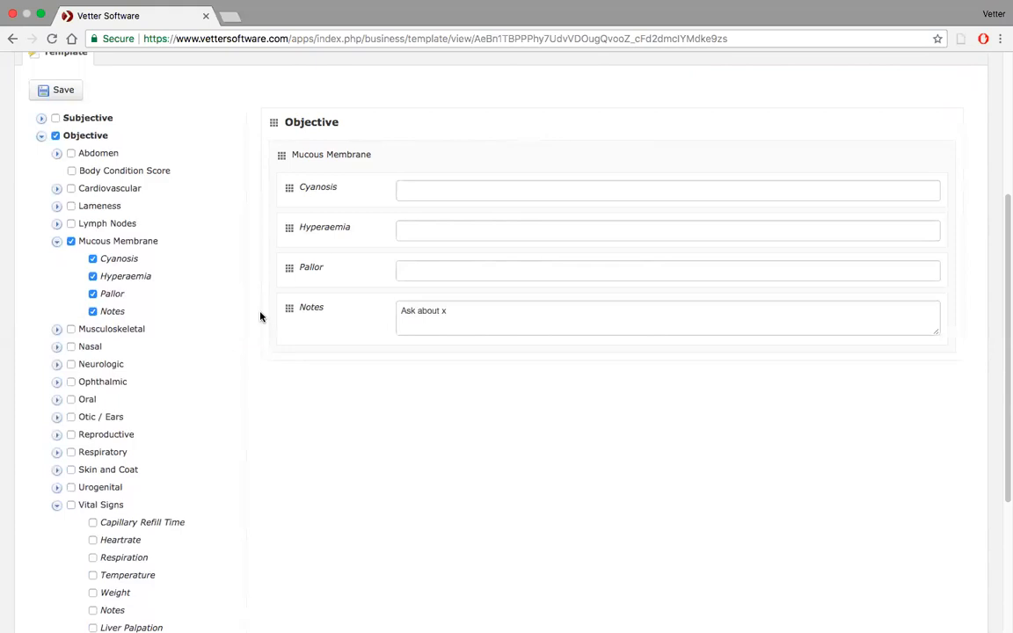
Go to the business settings and list only the medical note templates.
{"action": "scroll", "coordinate": [221, 267], "scroll_direction": "up", "scroll_amount": 3}
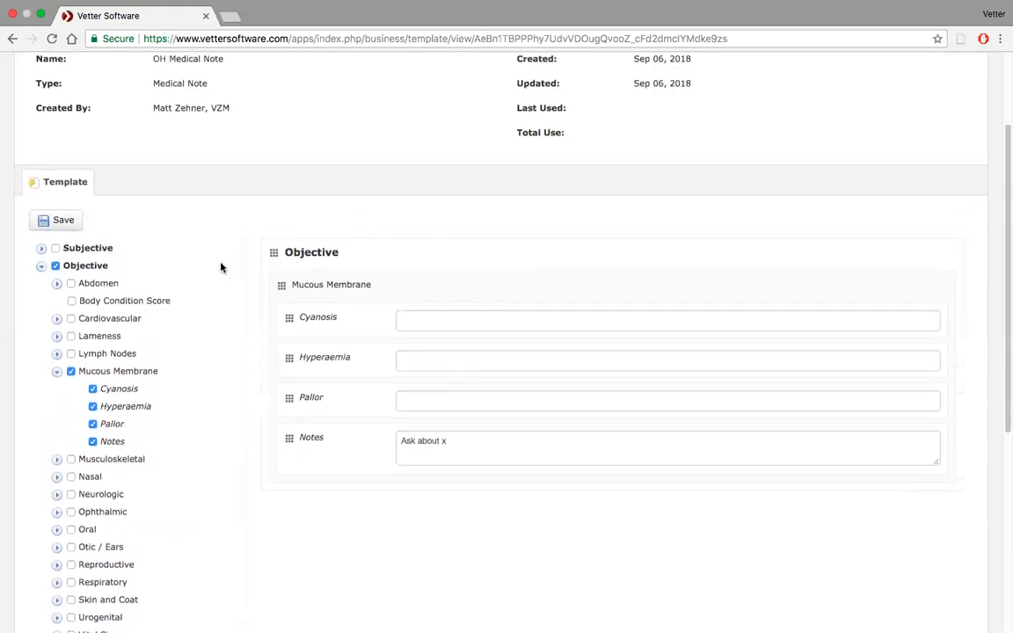
{"action": "scroll", "coordinate": [220, 268], "scroll_direction": "up", "scroll_amount": 2}
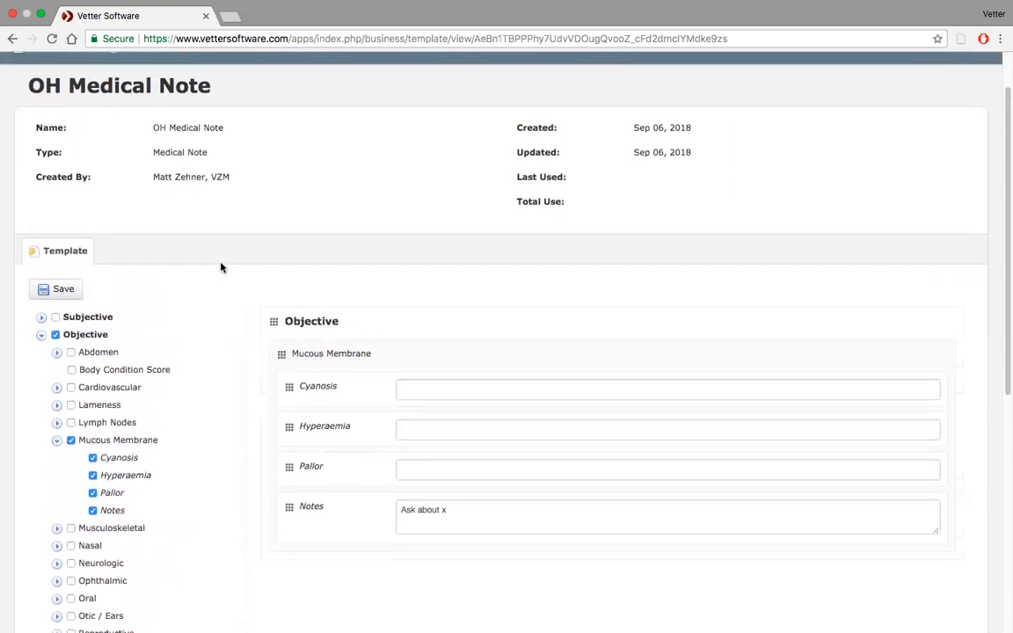
{"action": "scroll", "coordinate": [220, 267], "scroll_direction": "up", "scroll_amount": 2}
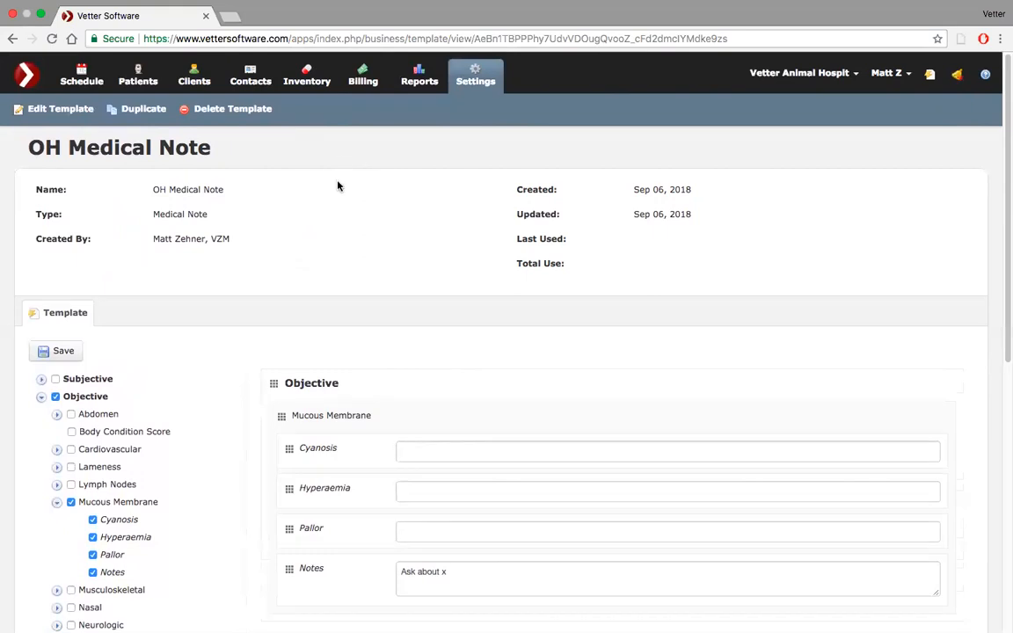
{"action": "left_click", "coordinate": [476, 79]}
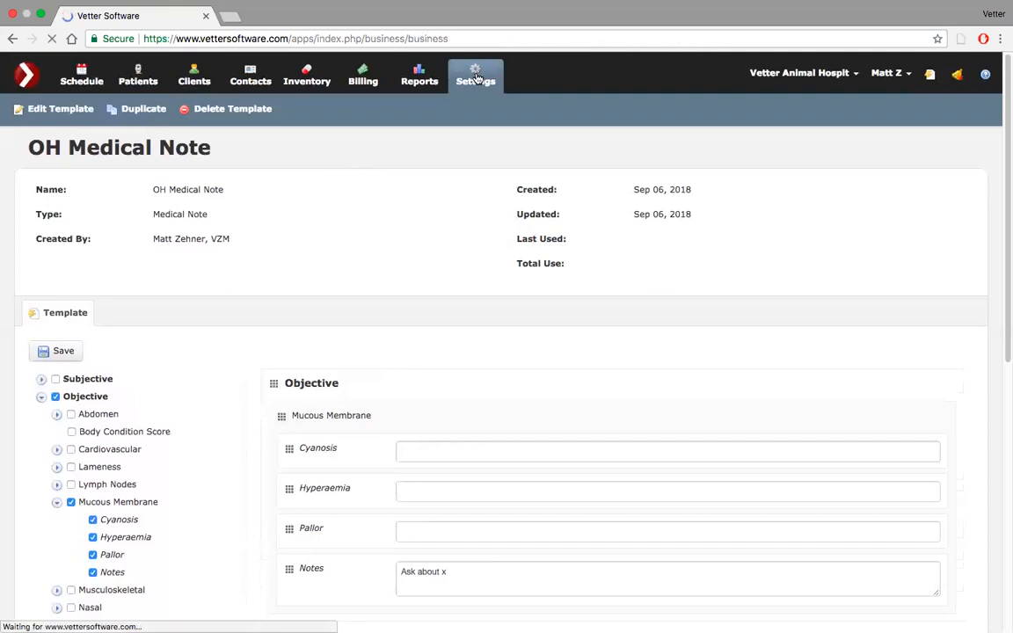
{"action": "scroll", "coordinate": [422, 232], "scroll_direction": "down", "scroll_amount": 5}
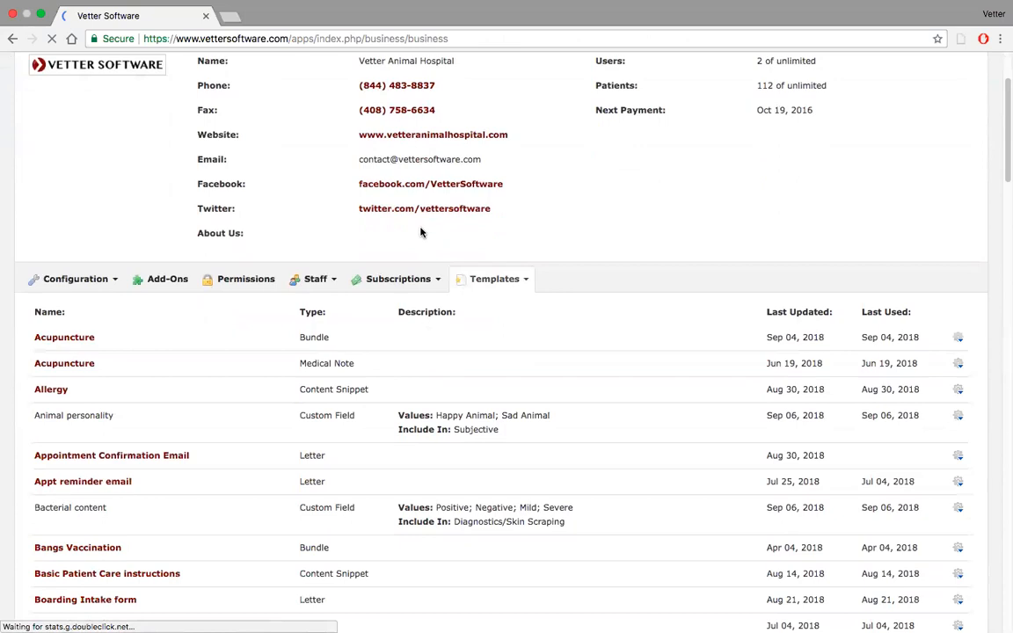
{"action": "left_click", "coordinate": [529, 167]}
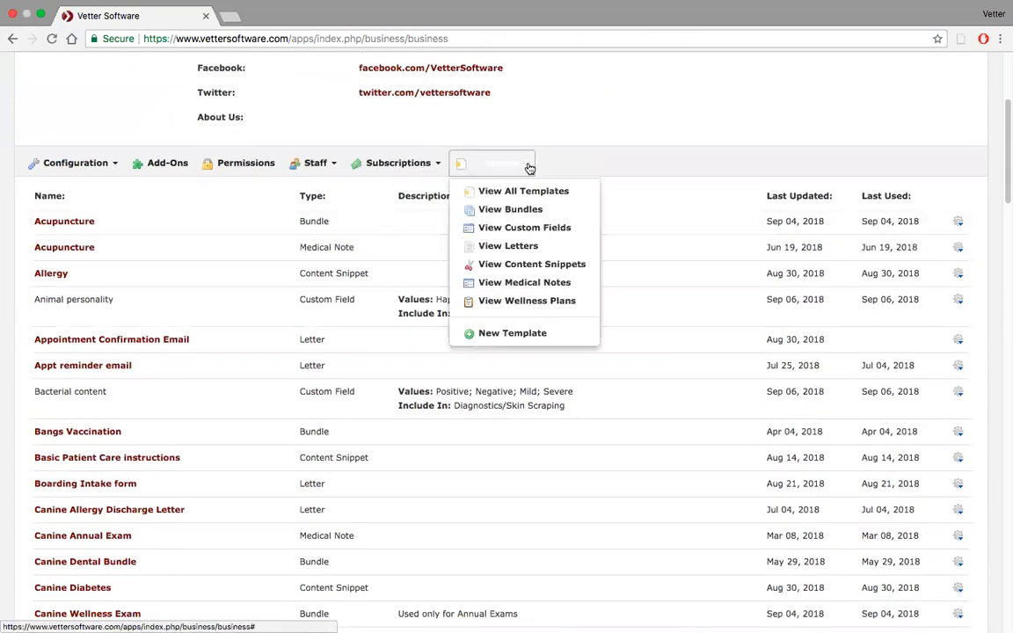
{"action": "left_click", "coordinate": [525, 283]}
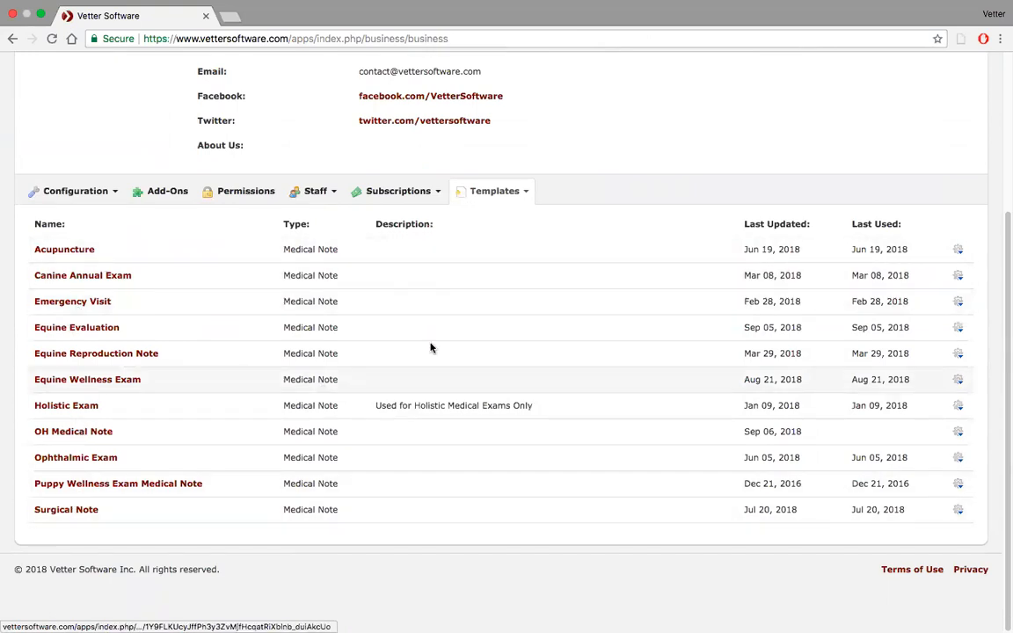
Open the oldest recently viewed patient profile in a separate browser tab and dismiss its Attention alert.
{"action": "scroll", "coordinate": [431, 347], "scroll_direction": "up", "scroll_amount": 5}
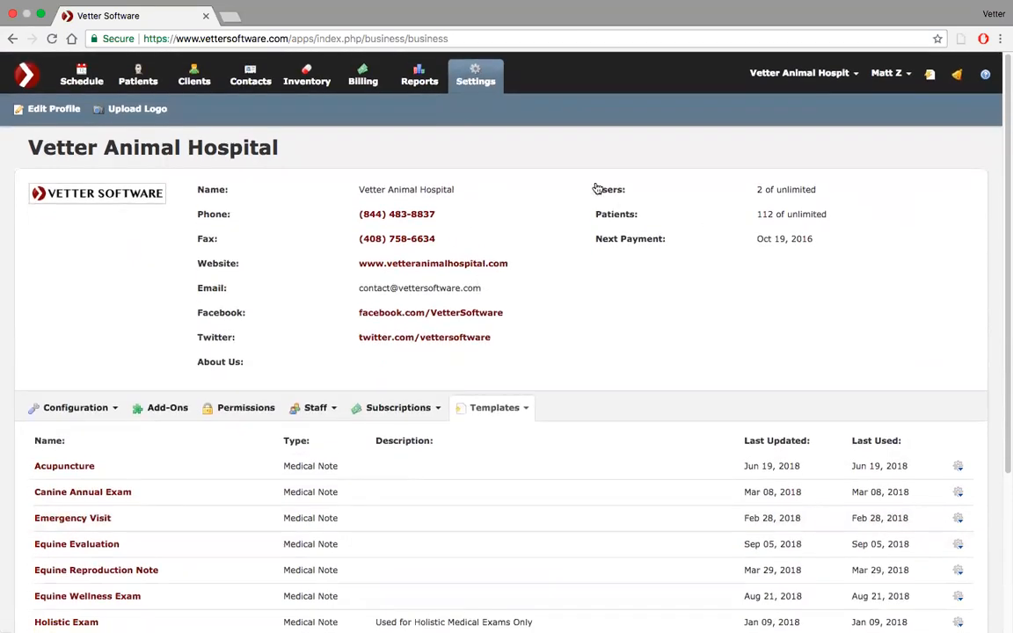
{"action": "left_click", "coordinate": [932, 79]}
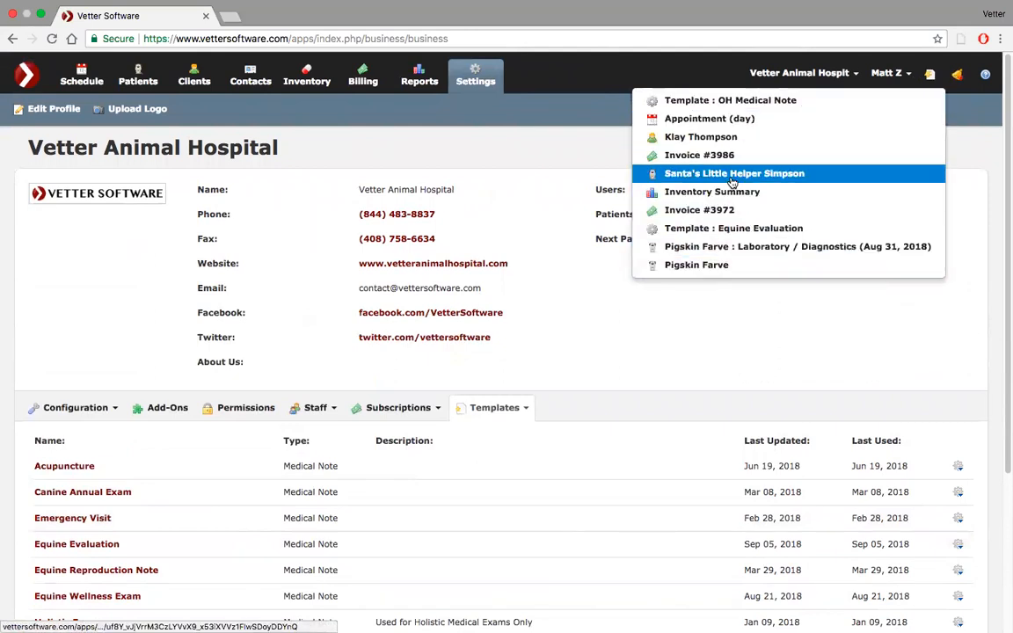
{"action": "left_click", "coordinate": [699, 268]}
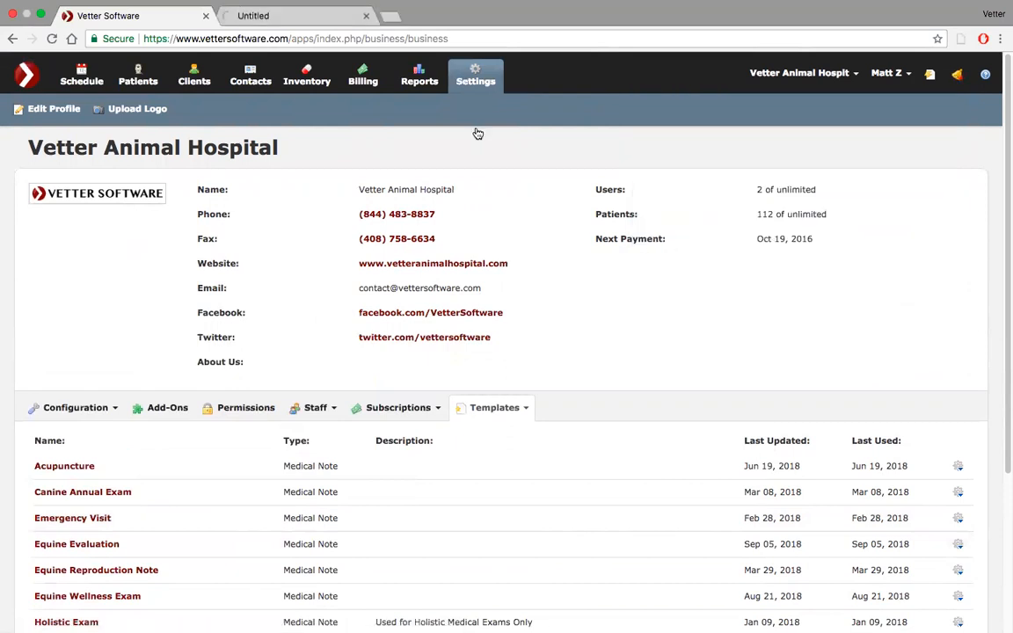
{"action": "left_click", "coordinate": [299, 32]}
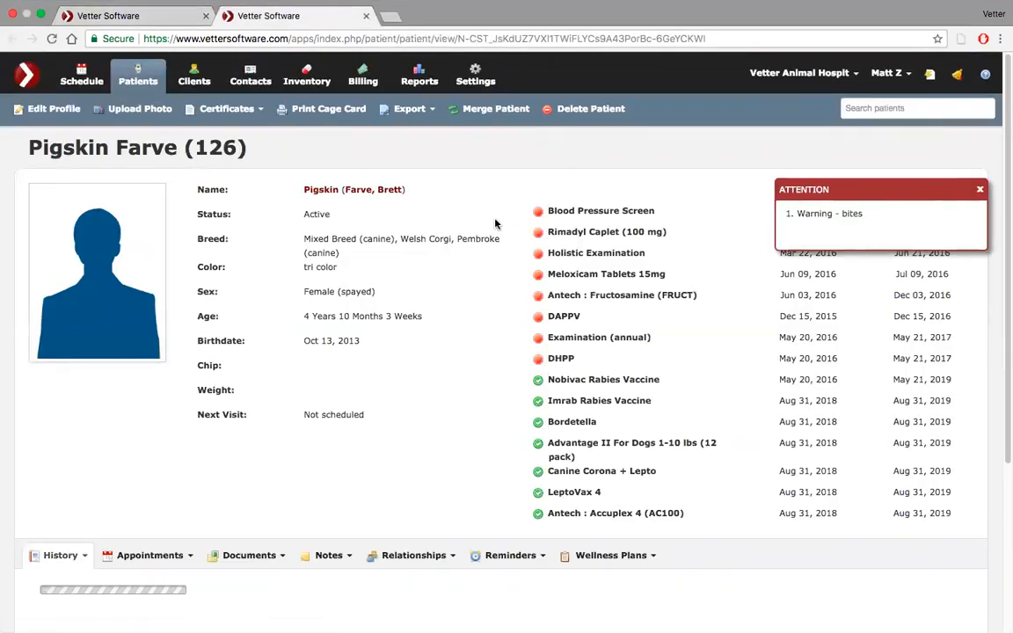
{"action": "left_click", "coordinate": [980, 192]}
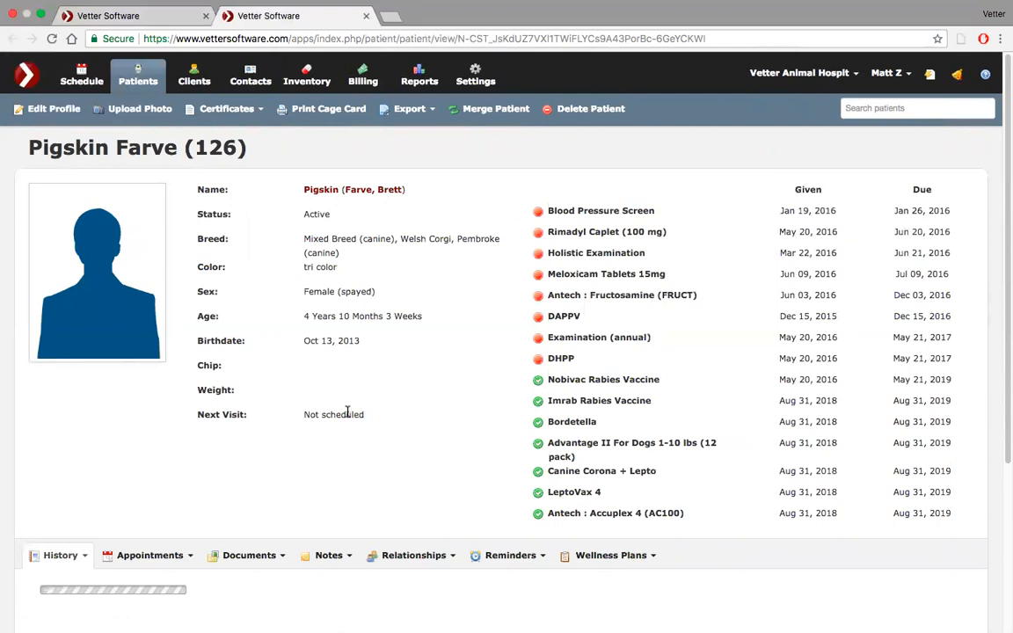
Start a new Medical Note record in the patient's history and examine the templates offered for it.
{"action": "scroll", "coordinate": [348, 412], "scroll_direction": "down", "scroll_amount": 3}
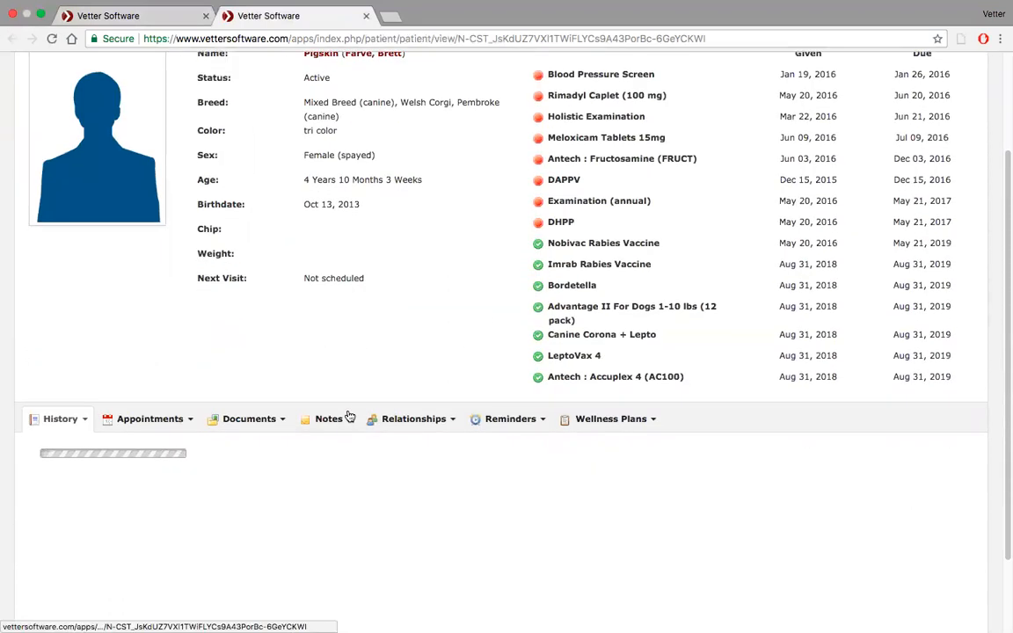
{"action": "scroll", "coordinate": [264, 370], "scroll_direction": "down", "scroll_amount": 4}
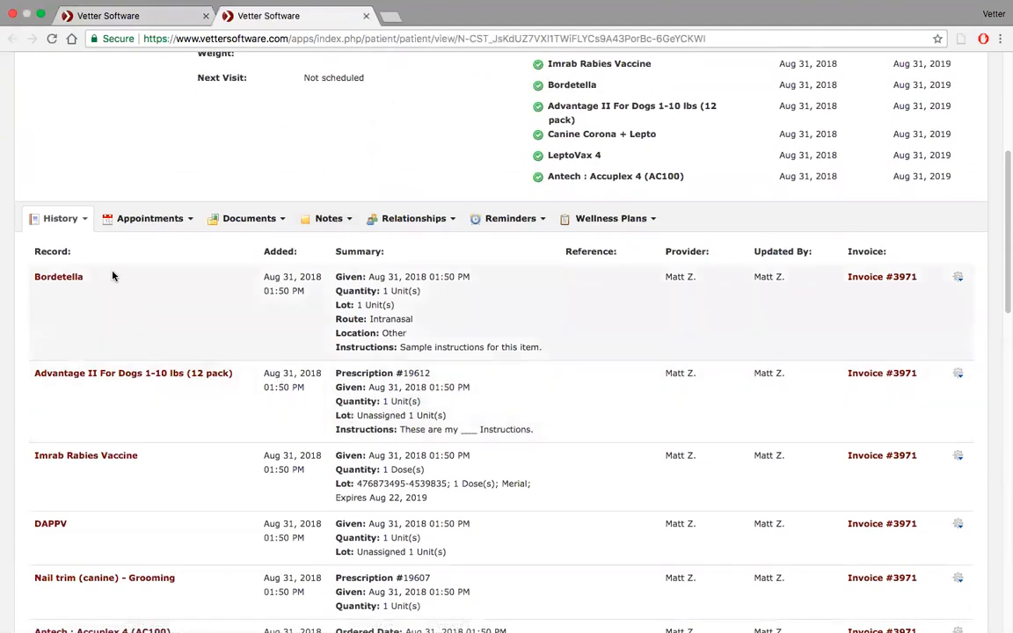
{"action": "left_click", "coordinate": [86, 221]}
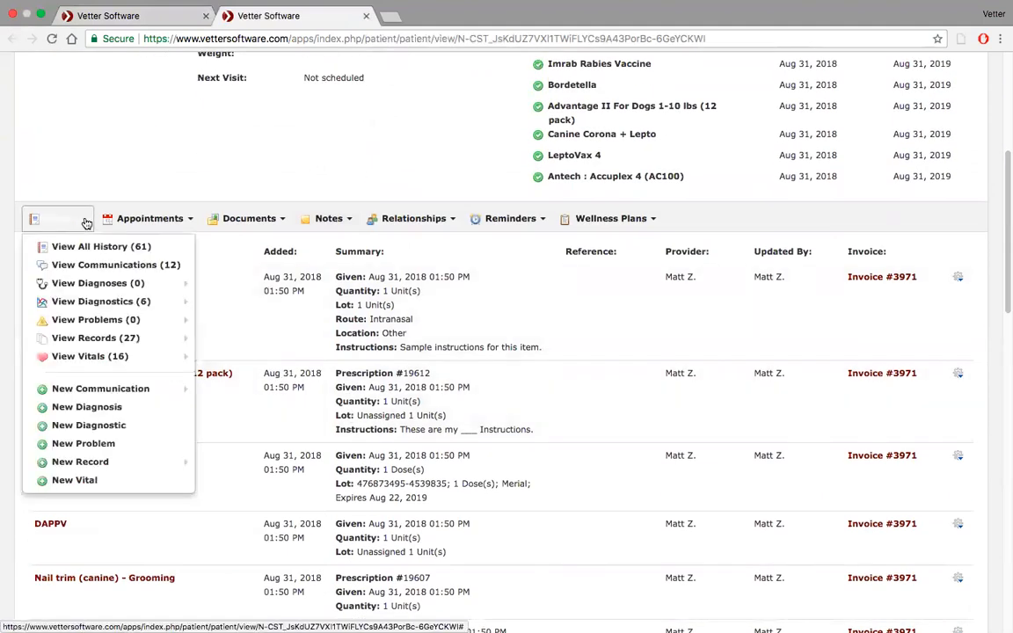
{"action": "mouse_move", "coordinate": [105, 462]}
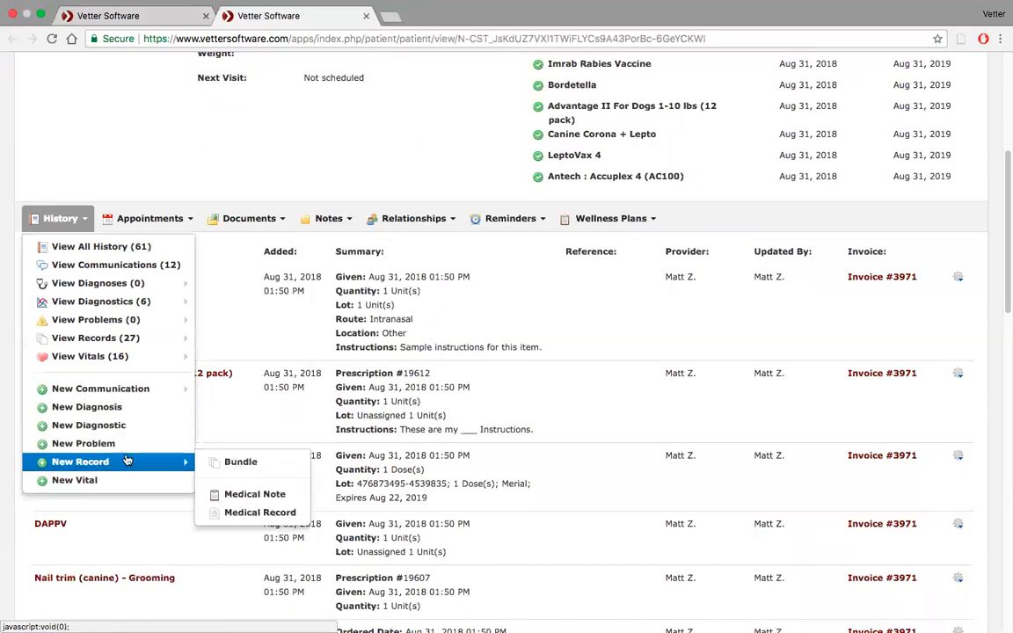
{"action": "left_click", "coordinate": [255, 496]}
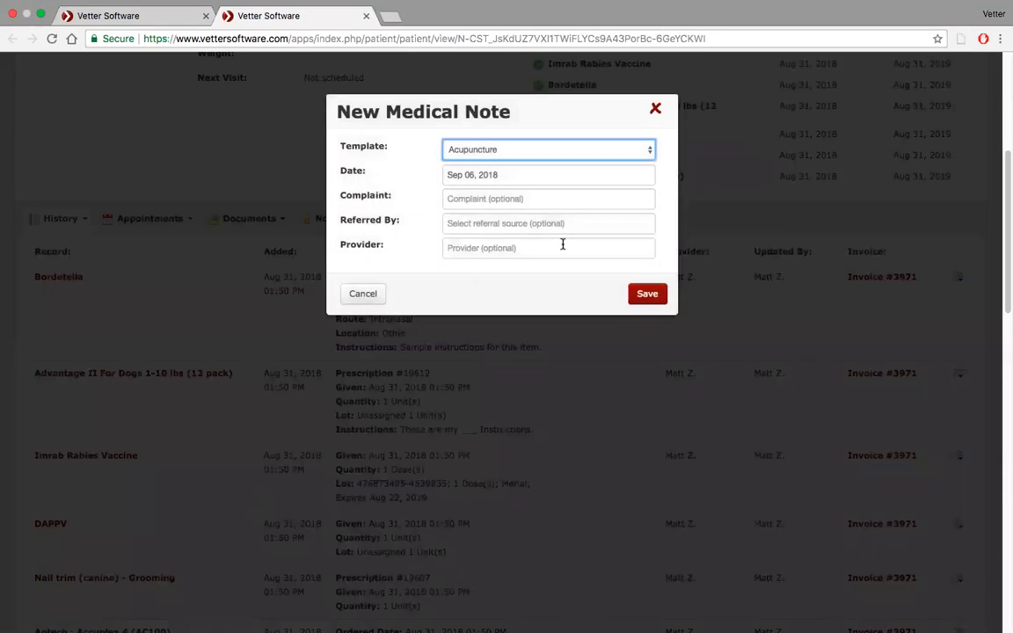
{"action": "left_click", "coordinate": [648, 151]}
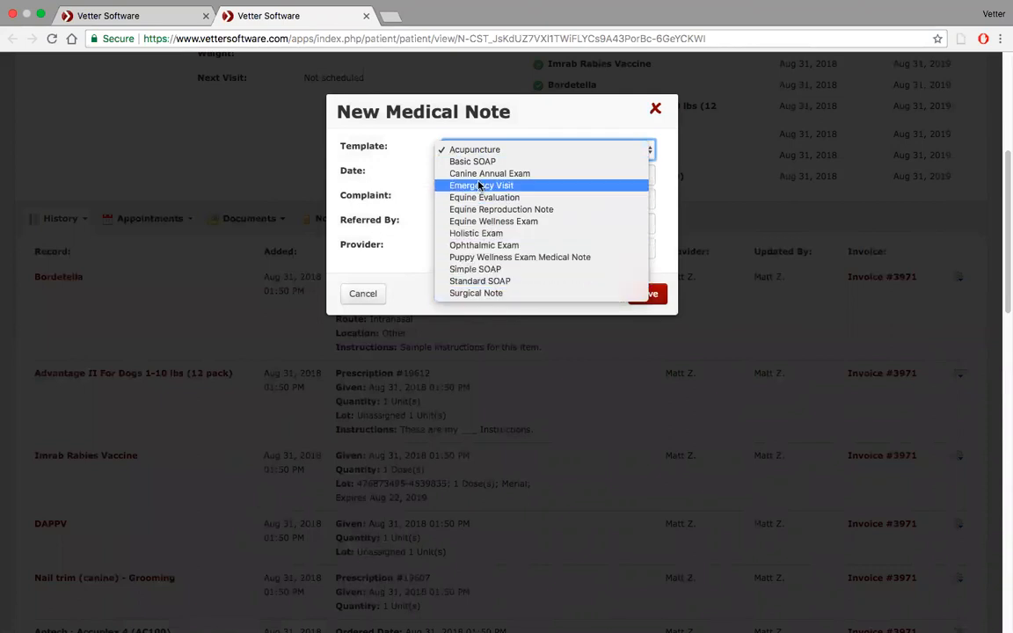
{"action": "left_click", "coordinate": [110, 11]}
Return to the list of medical note templates and open the Canine Annual Exam template.
{"action": "left_click", "coordinate": [116, 17]}
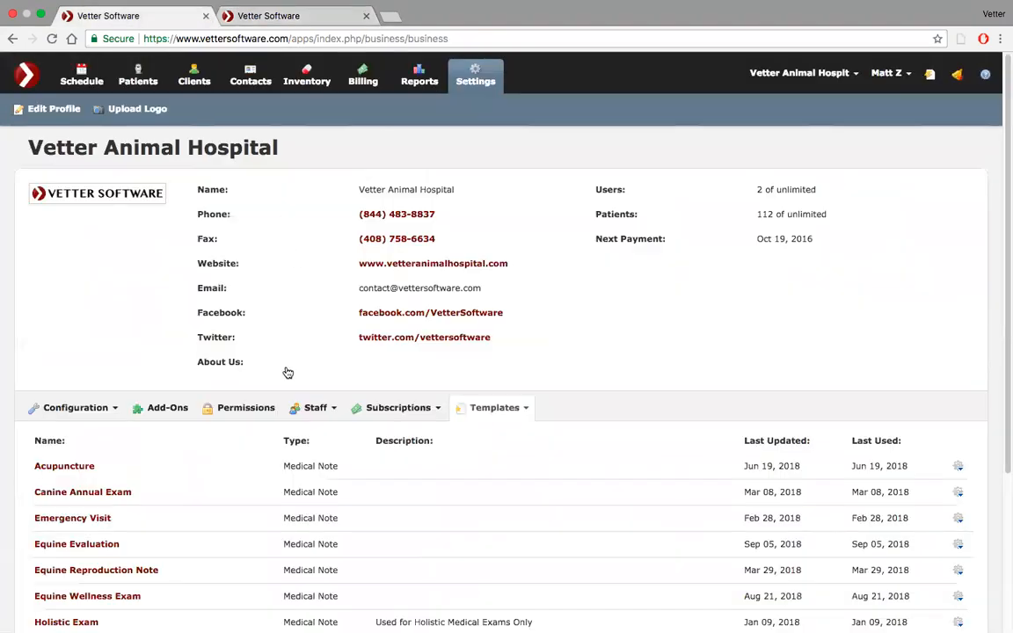
{"action": "scroll", "coordinate": [287, 371], "scroll_direction": "down", "scroll_amount": 5}
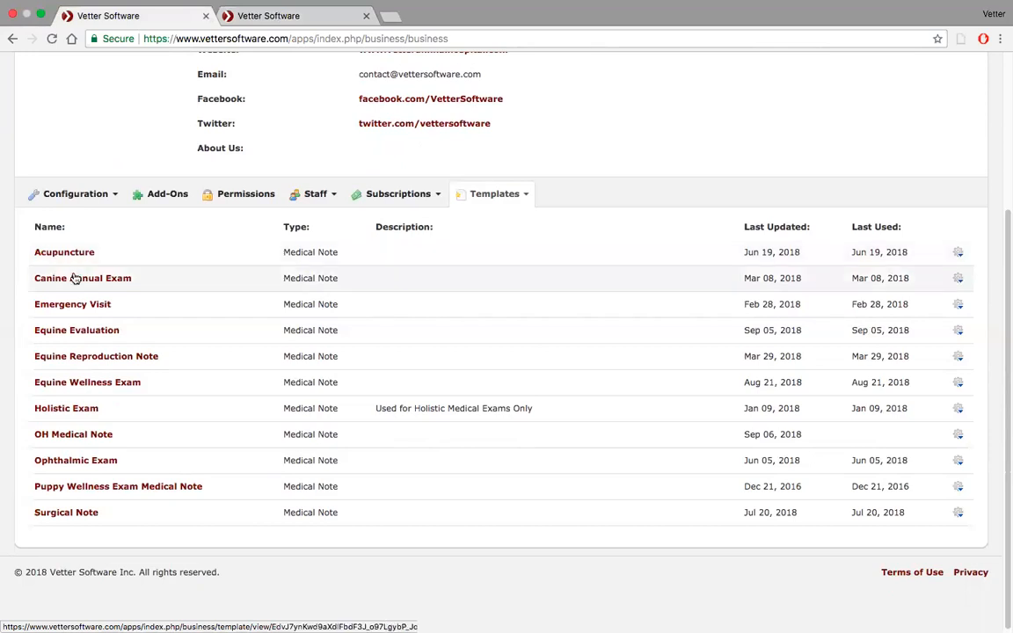
{"action": "left_click", "coordinate": [73, 279]}
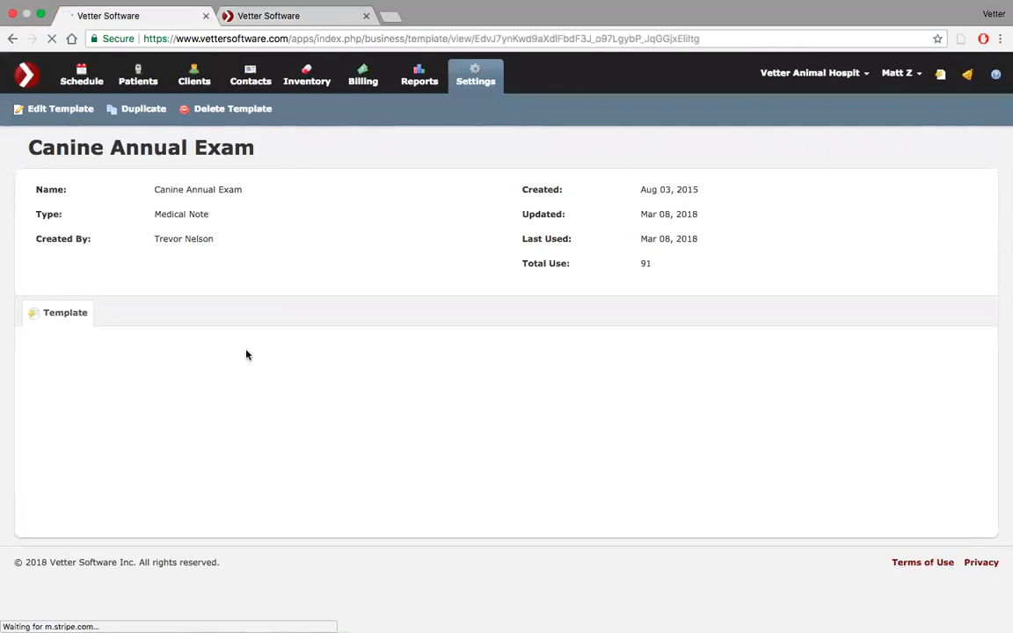
Expand the Subjective section's History items, try adding Bad Breath to the template, and remove it again.
{"action": "scroll", "coordinate": [246, 354], "scroll_direction": "down", "scroll_amount": 3}
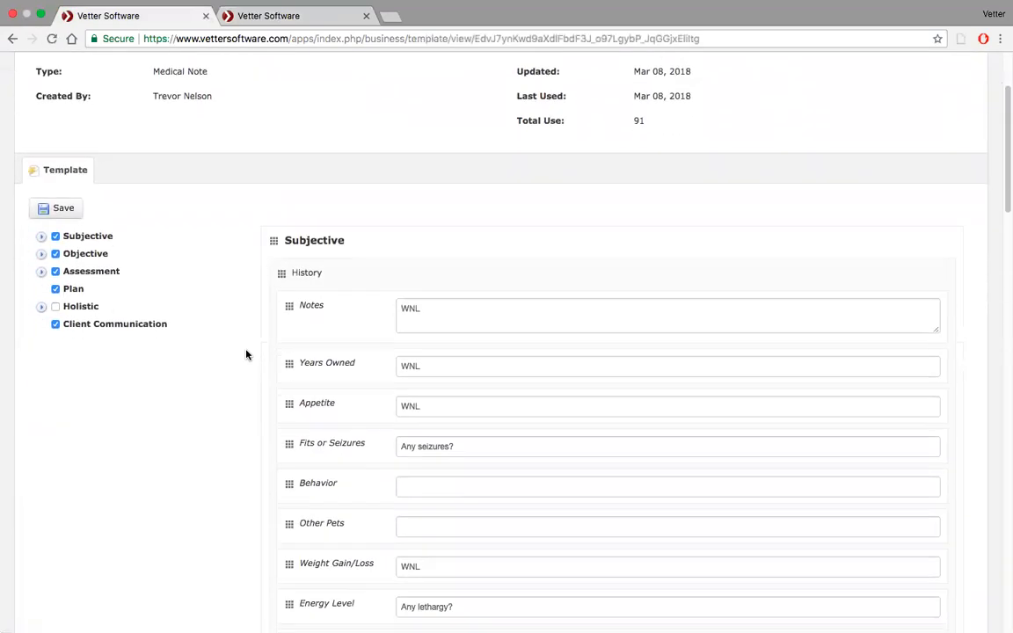
{"action": "left_click", "coordinate": [43, 238]}
{"action": "scroll", "coordinate": [151, 265], "scroll_direction": "down", "scroll_amount": 2}
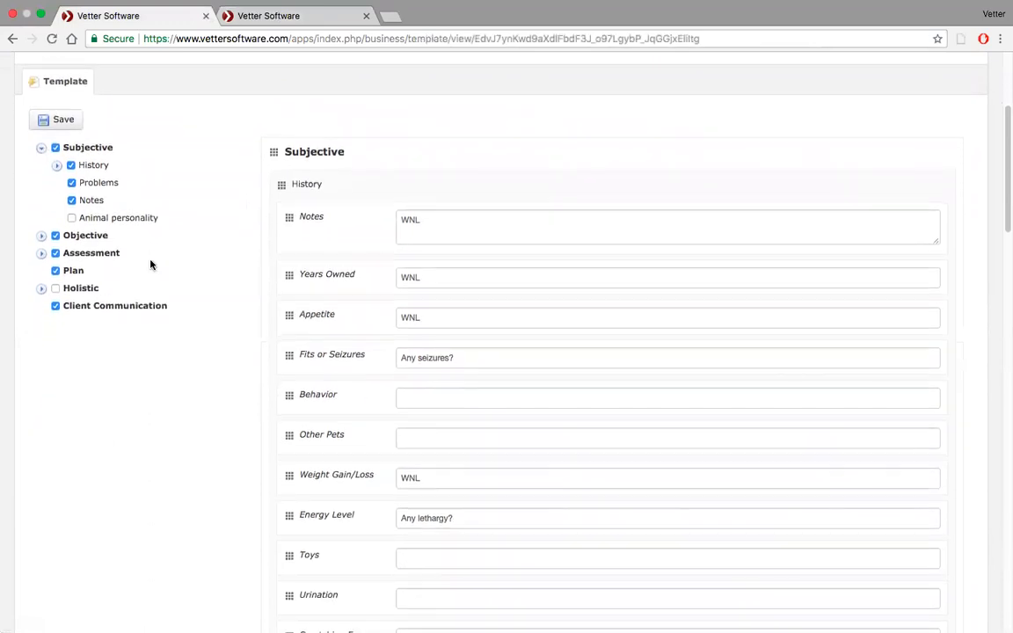
{"action": "left_click", "coordinate": [56, 166]}
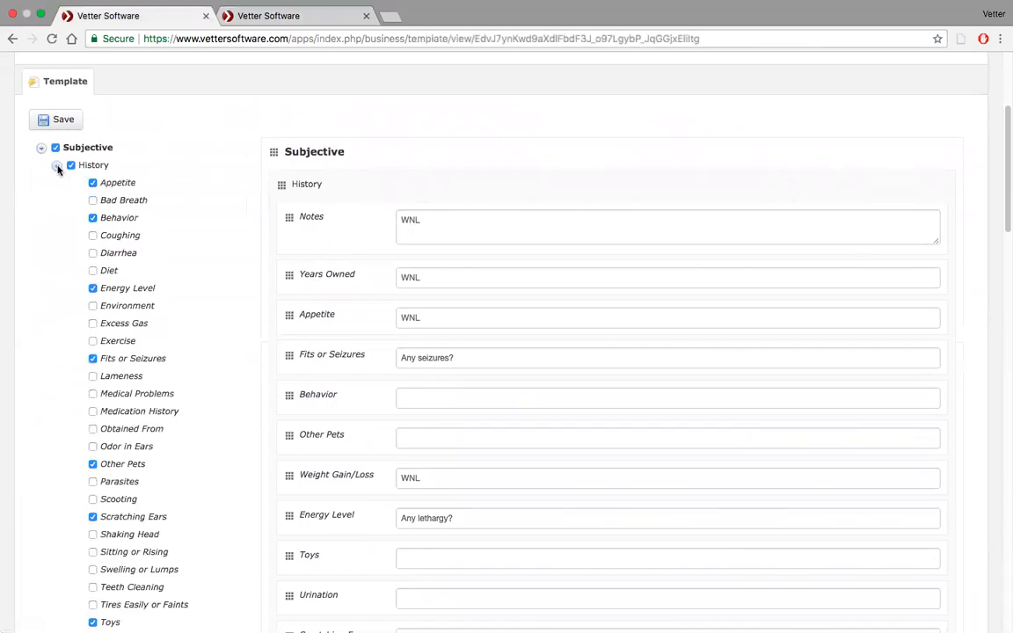
{"action": "scroll", "coordinate": [195, 248], "scroll_direction": "down", "scroll_amount": 2}
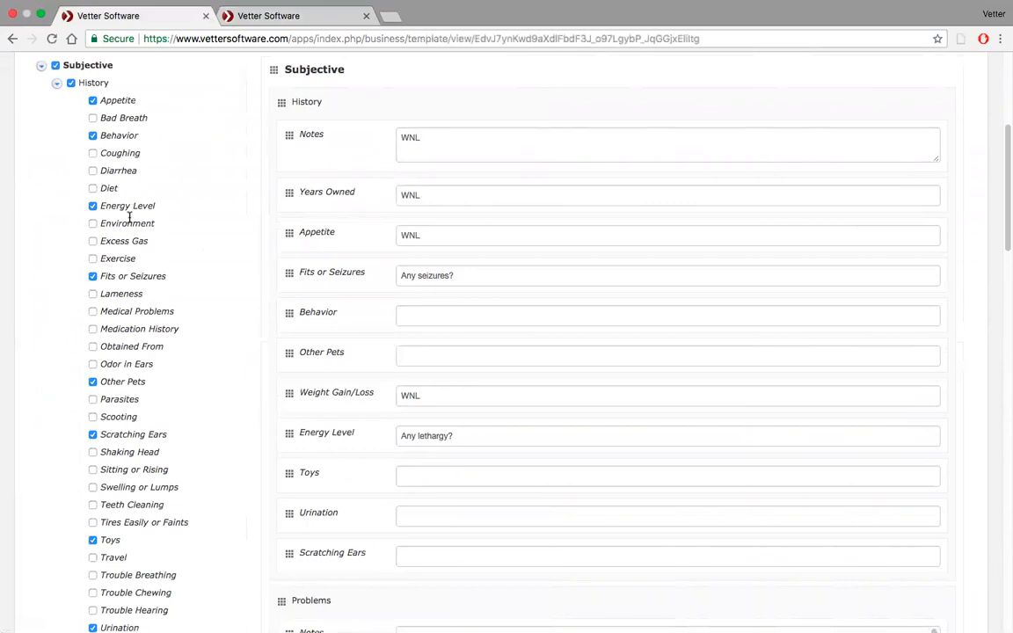
{"action": "left_click", "coordinate": [94, 119]}
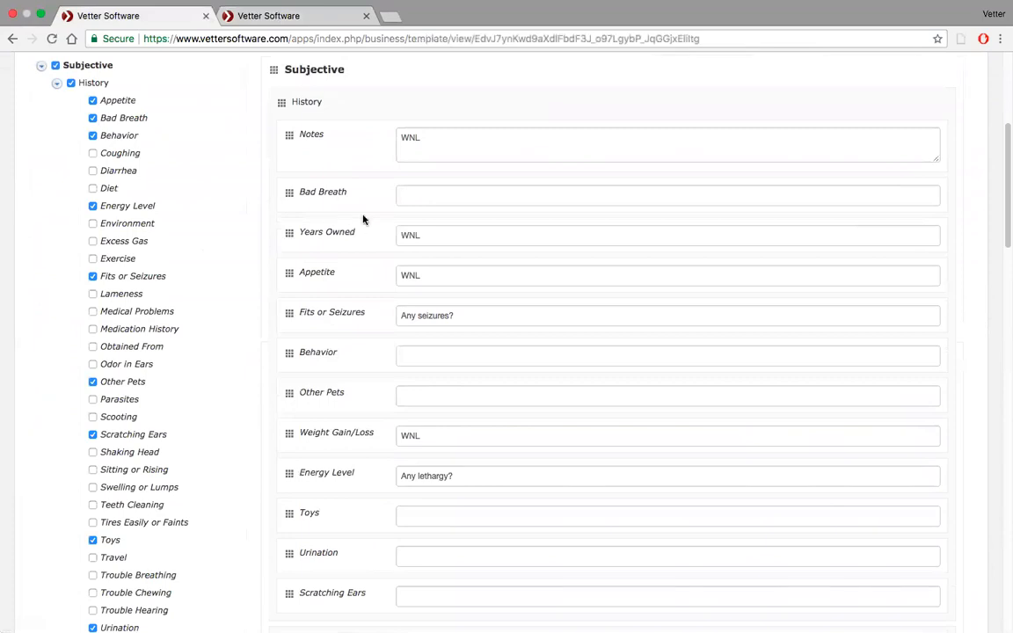
{"action": "left_click", "coordinate": [93, 119]}
{"action": "left_click", "coordinate": [57, 84]}
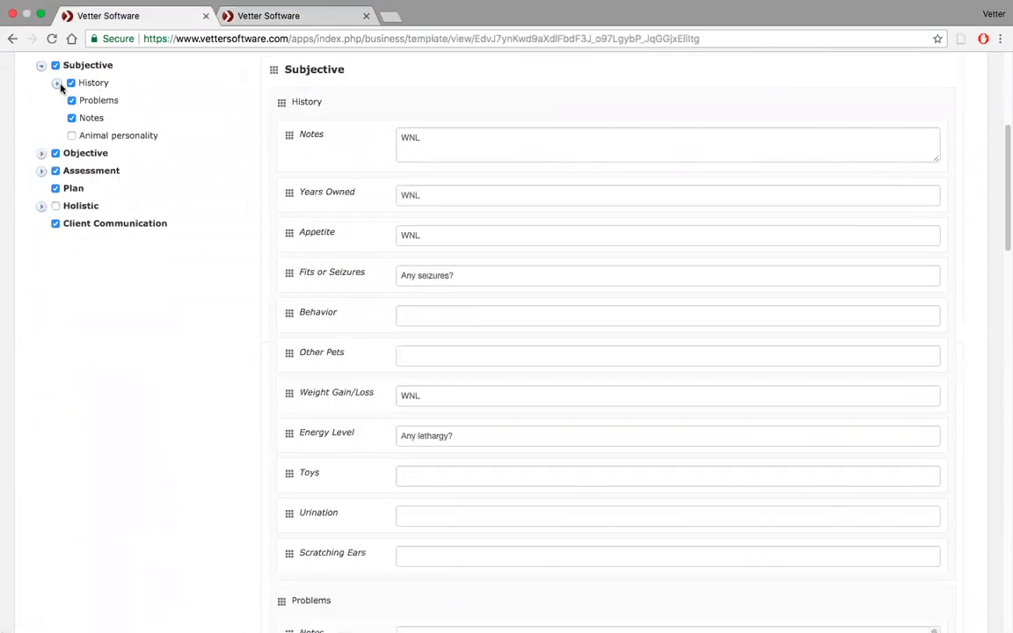
Expand the Objective section and examine the fields and default texts of the Canine Annual Exam template.
{"action": "left_click", "coordinate": [38, 155]}
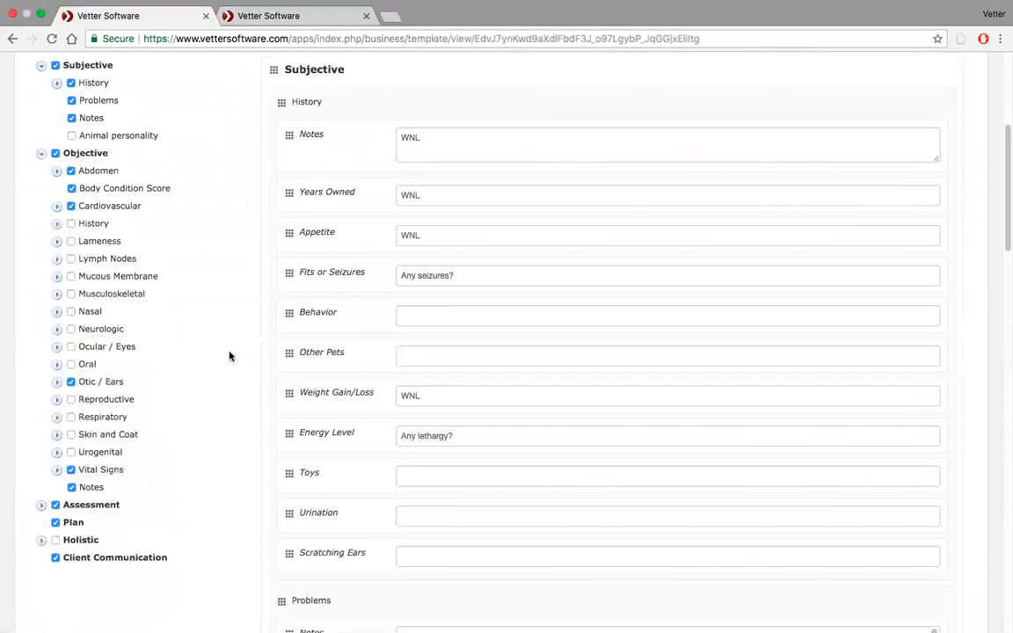
{"action": "scroll", "coordinate": [210, 420], "scroll_direction": "down", "scroll_amount": 10}
{"action": "scroll", "coordinate": [210, 420], "scroll_direction": "up", "scroll_amount": 2}
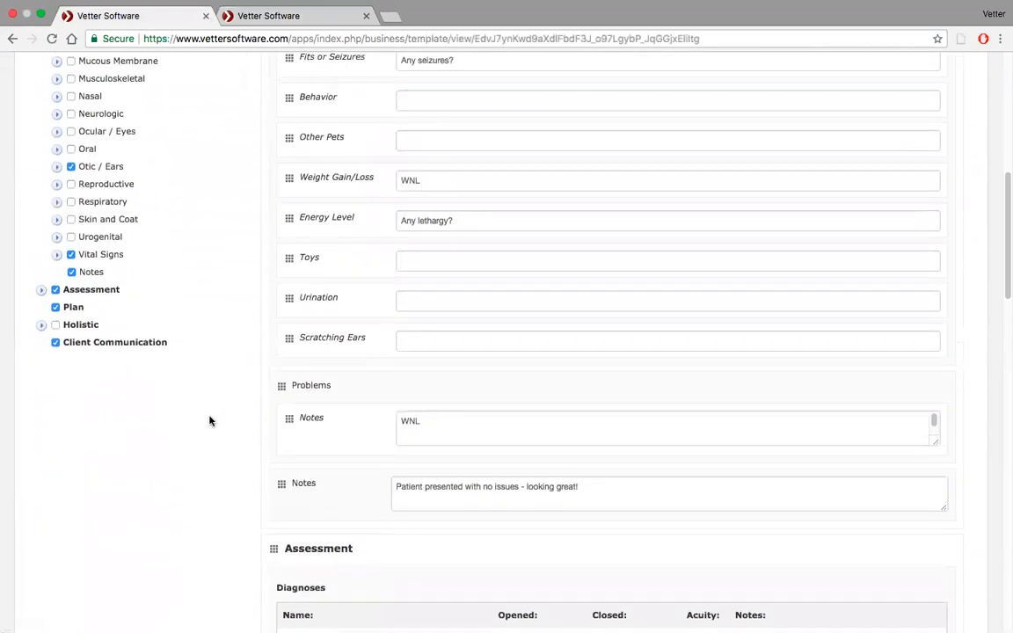
{"action": "scroll", "coordinate": [210, 419], "scroll_direction": "down", "scroll_amount": 15}
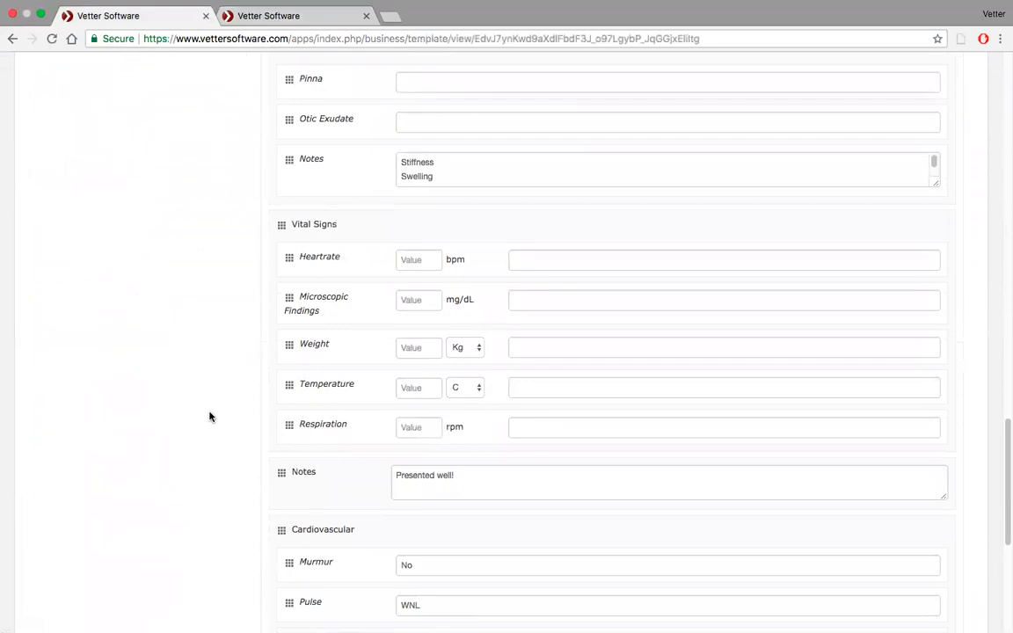
Try removing Vital Signs and Notes from the Objective section, add Vital Signs back, and examine its full set of fields.
{"action": "scroll", "coordinate": [209, 417], "scroll_direction": "up", "scroll_amount": 15}
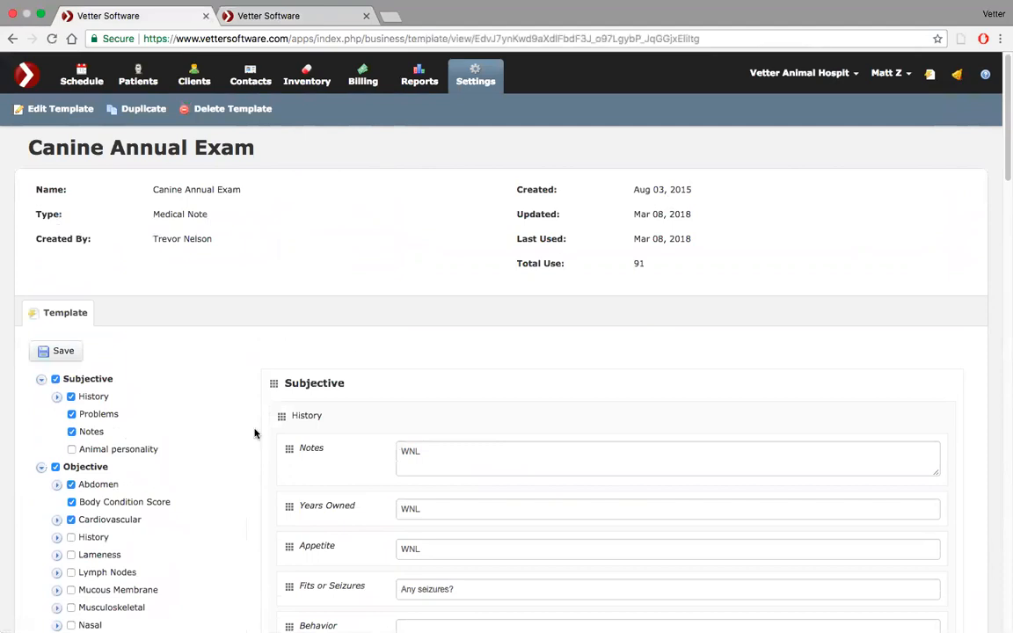
{"action": "scroll", "coordinate": [255, 431], "scroll_direction": "down", "scroll_amount": 5}
{"action": "scroll", "coordinate": [255, 431], "scroll_direction": "down", "scroll_amount": 1}
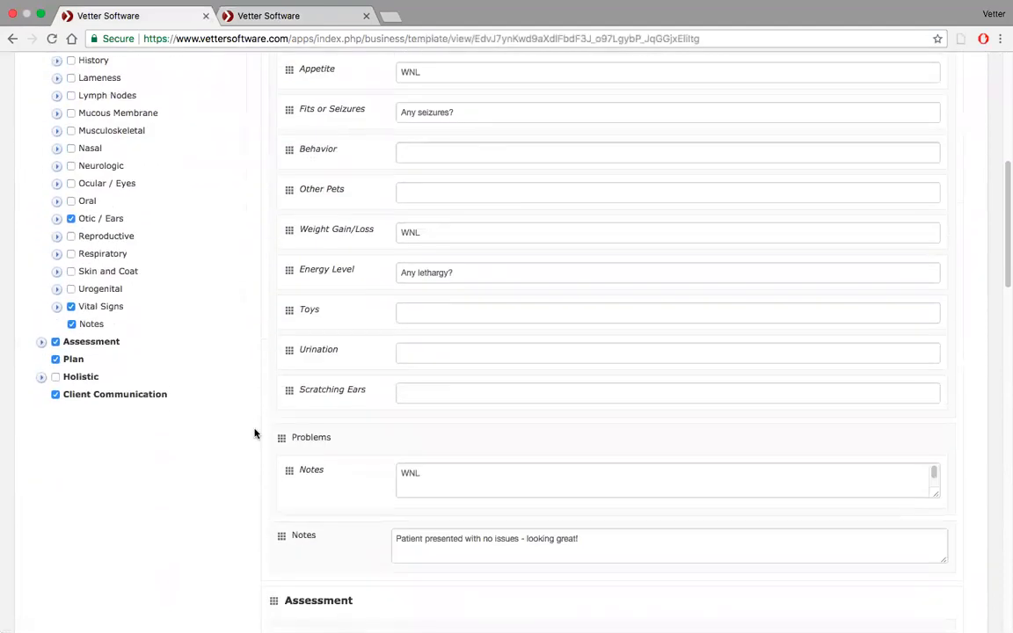
{"action": "left_click", "coordinate": [70, 307]}
{"action": "left_click", "coordinate": [71, 323]}
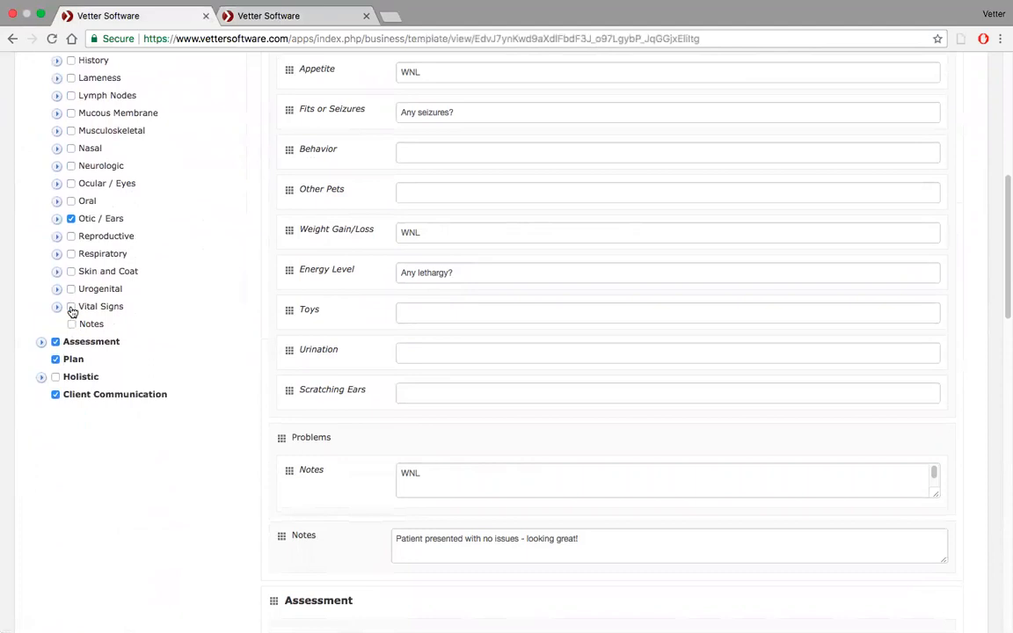
{"action": "left_click", "coordinate": [71, 306]}
{"action": "scroll", "coordinate": [296, 446], "scroll_direction": "down", "scroll_amount": 10}
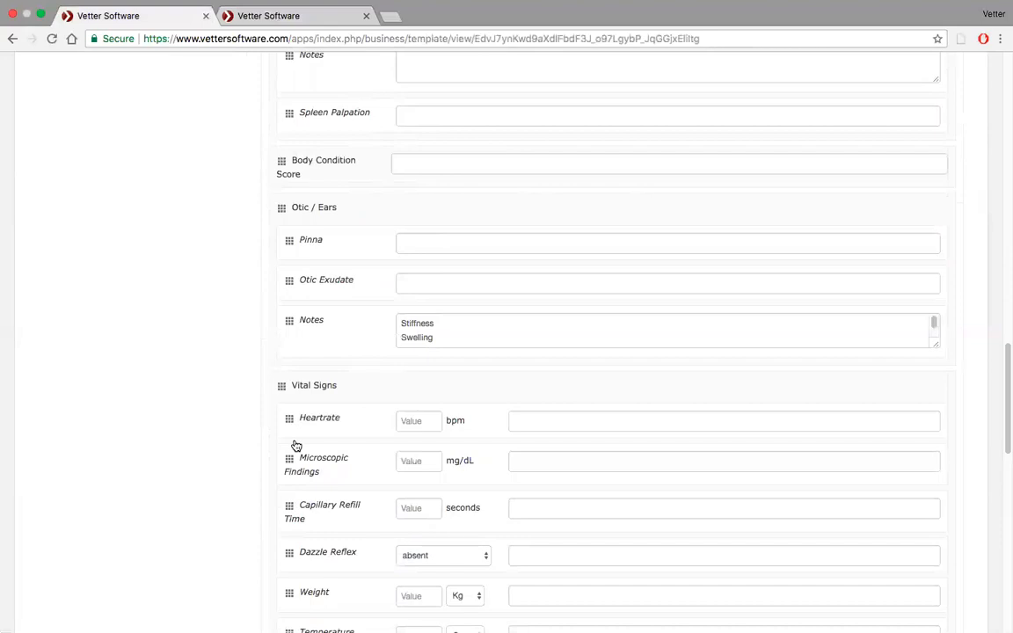
{"action": "scroll", "coordinate": [296, 446], "scroll_direction": "down", "scroll_amount": 5}
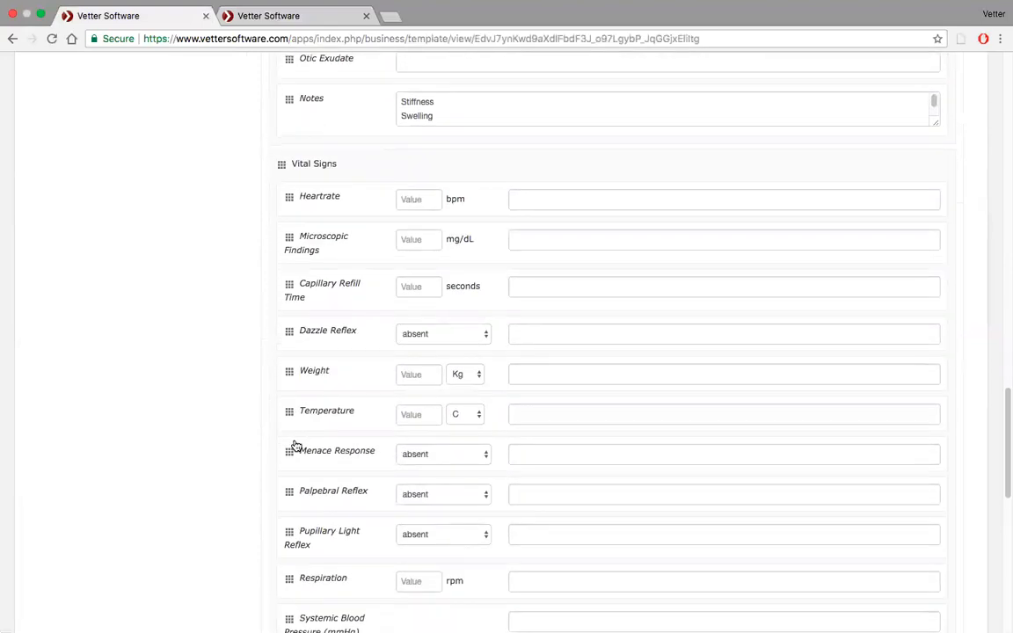
{"action": "scroll", "coordinate": [296, 446], "scroll_direction": "up", "scroll_amount": 1}
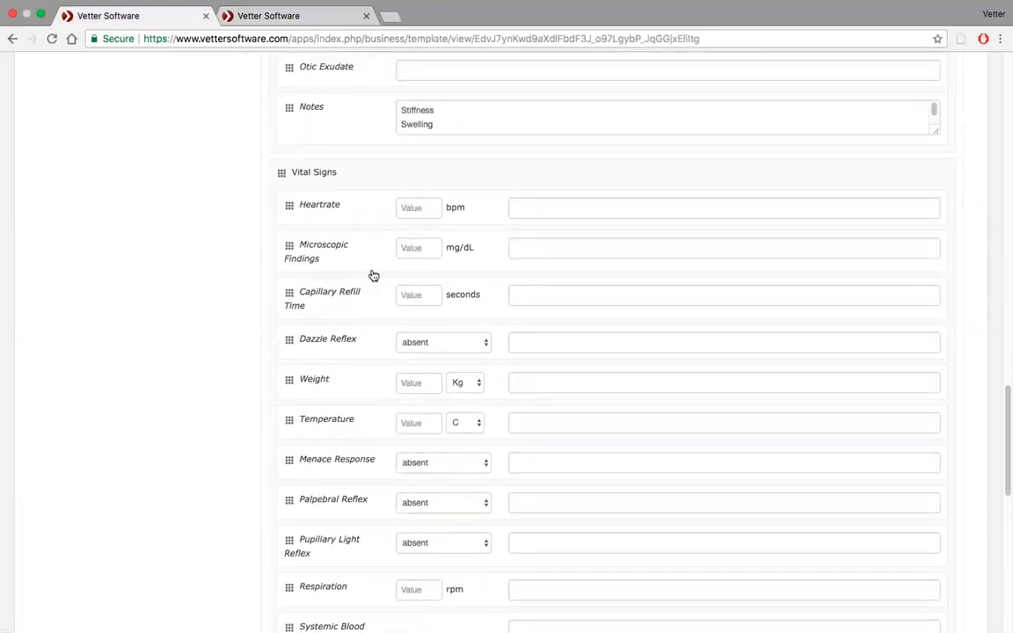
{"action": "scroll", "coordinate": [305, 217], "scroll_direction": "up", "scroll_amount": 20}
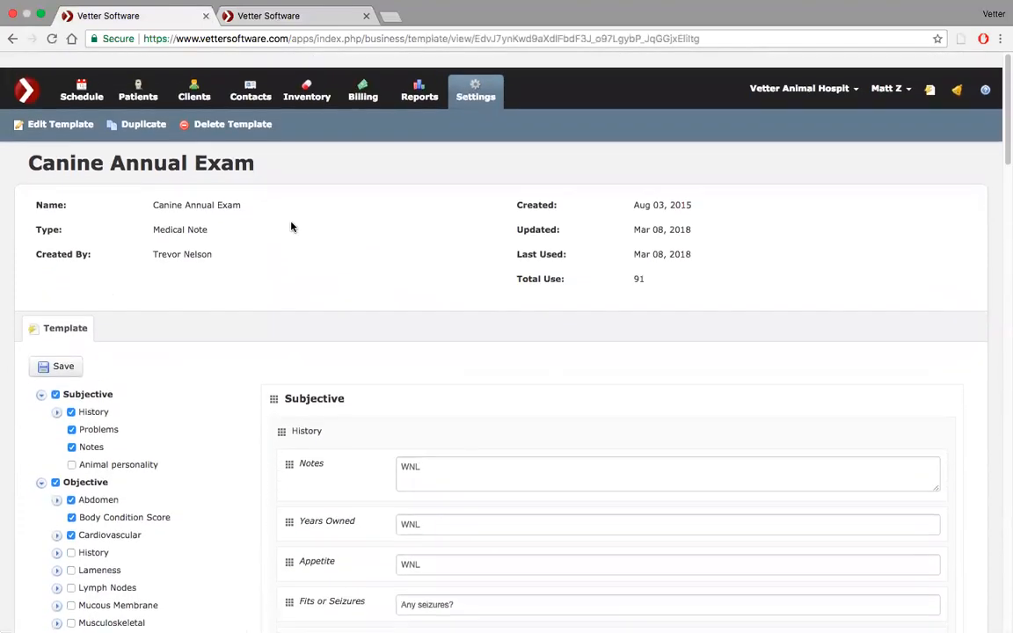
Return to the list of medical note templates, open the Acupuncture template, and go back.
{"action": "left_click", "coordinate": [478, 79]}
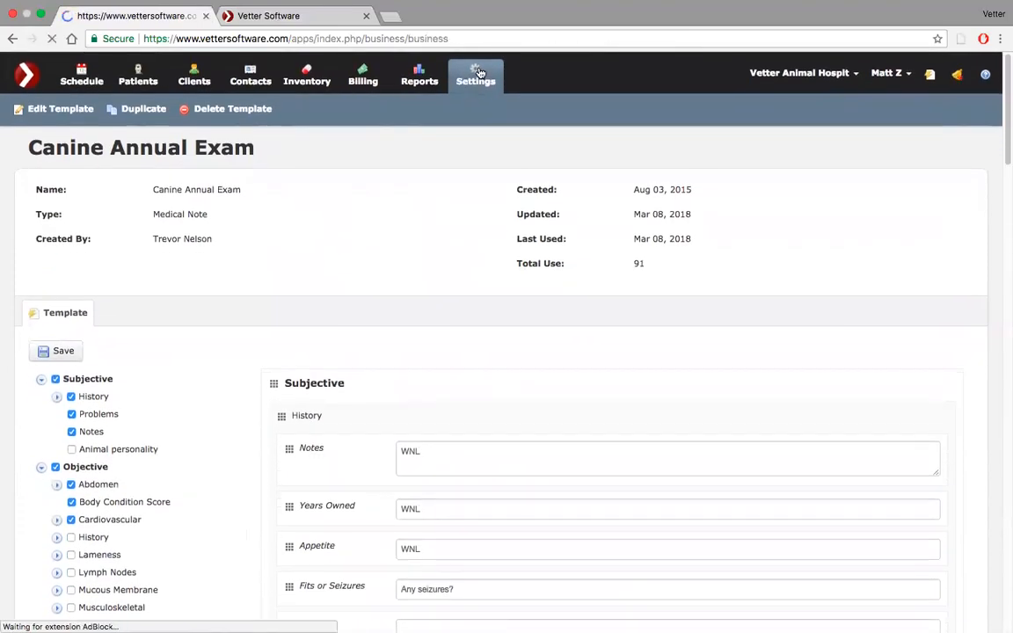
{"action": "scroll", "coordinate": [525, 387], "scroll_direction": "down", "scroll_amount": 2}
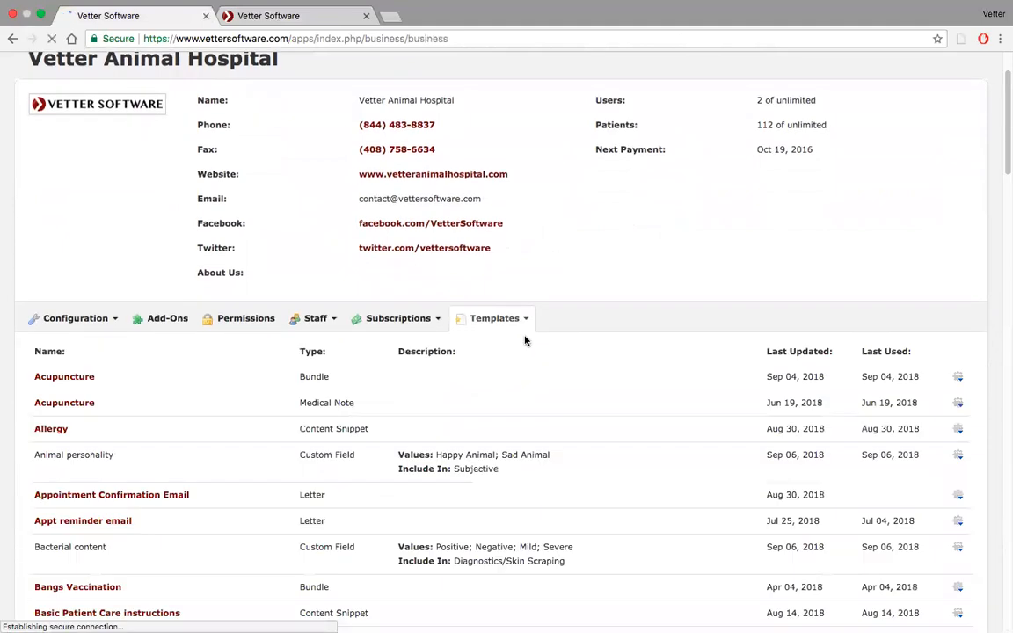
{"action": "left_click", "coordinate": [526, 322]}
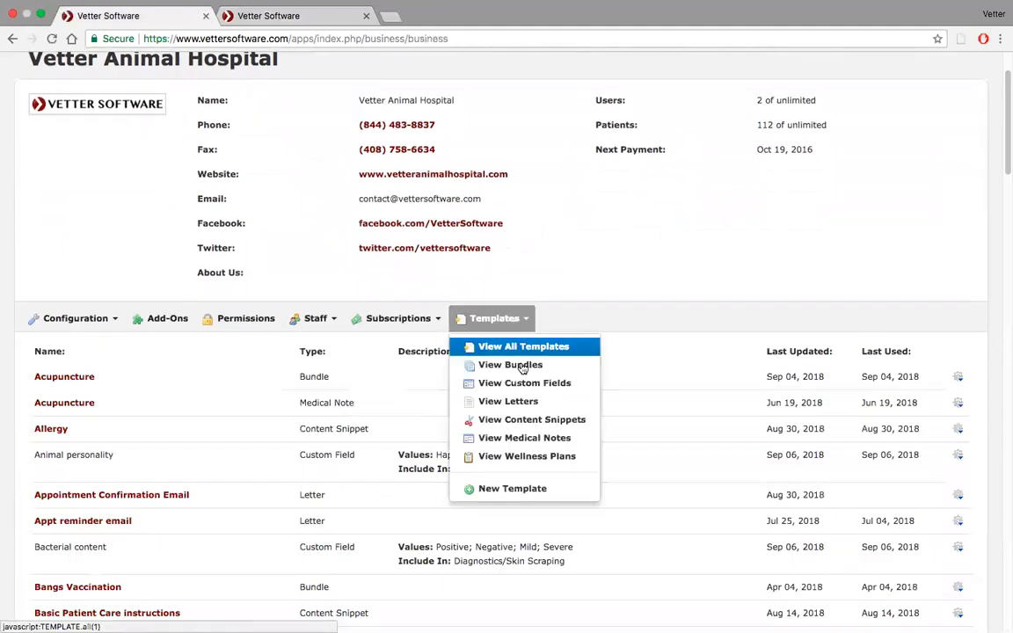
{"action": "left_click", "coordinate": [519, 438]}
{"action": "scroll", "coordinate": [519, 438], "scroll_direction": "down", "scroll_amount": 3}
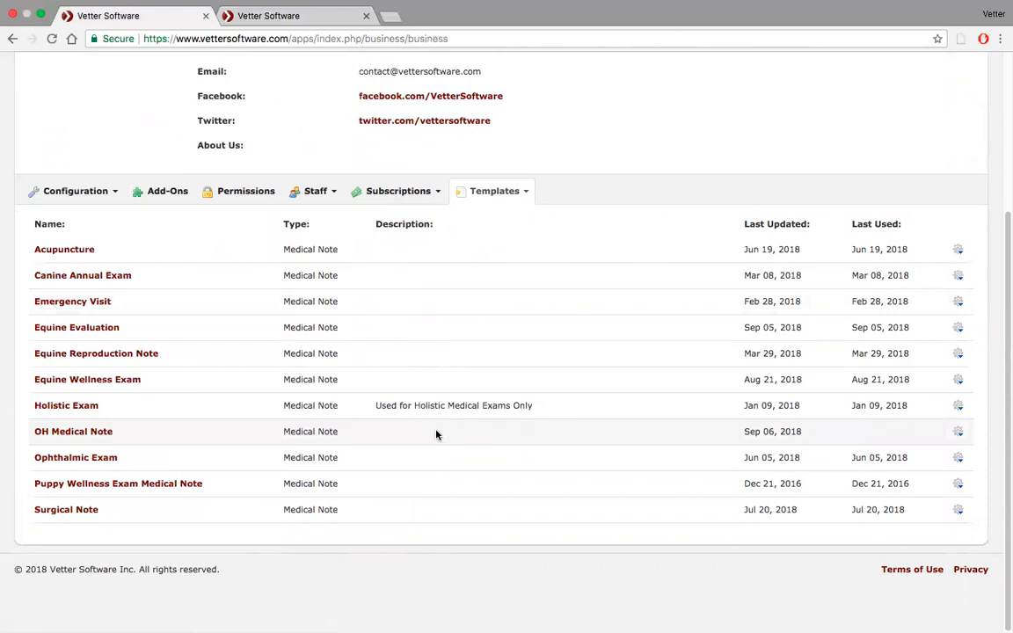
{"action": "left_click", "coordinate": [61, 254]}
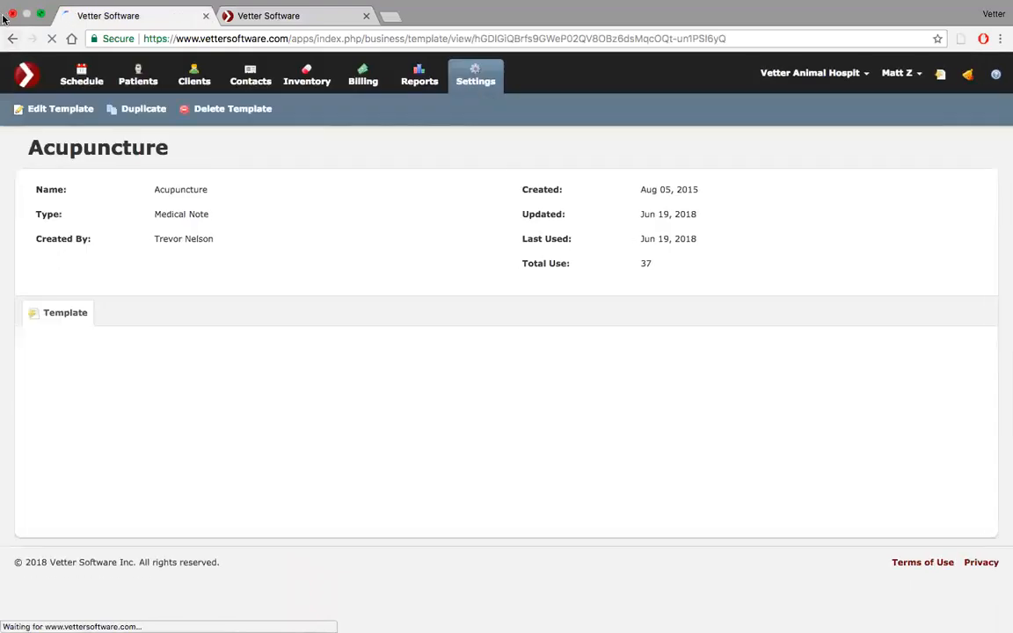
{"action": "left_click", "coordinate": [12, 40]}
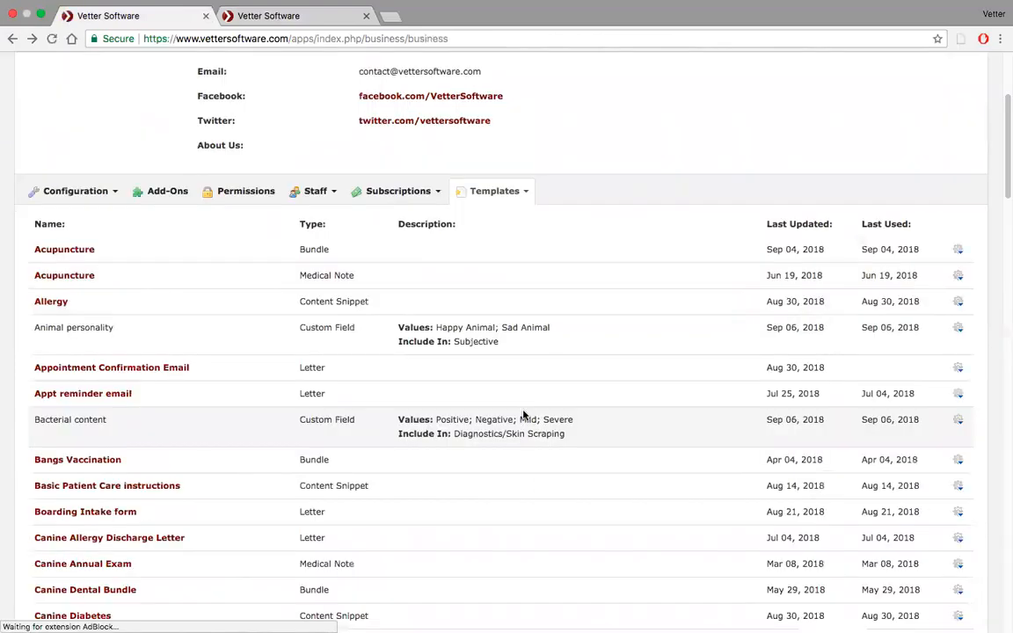
Show only the medical note templates again and open the Emergency Visit template.
{"action": "left_click", "coordinate": [525, 191]}
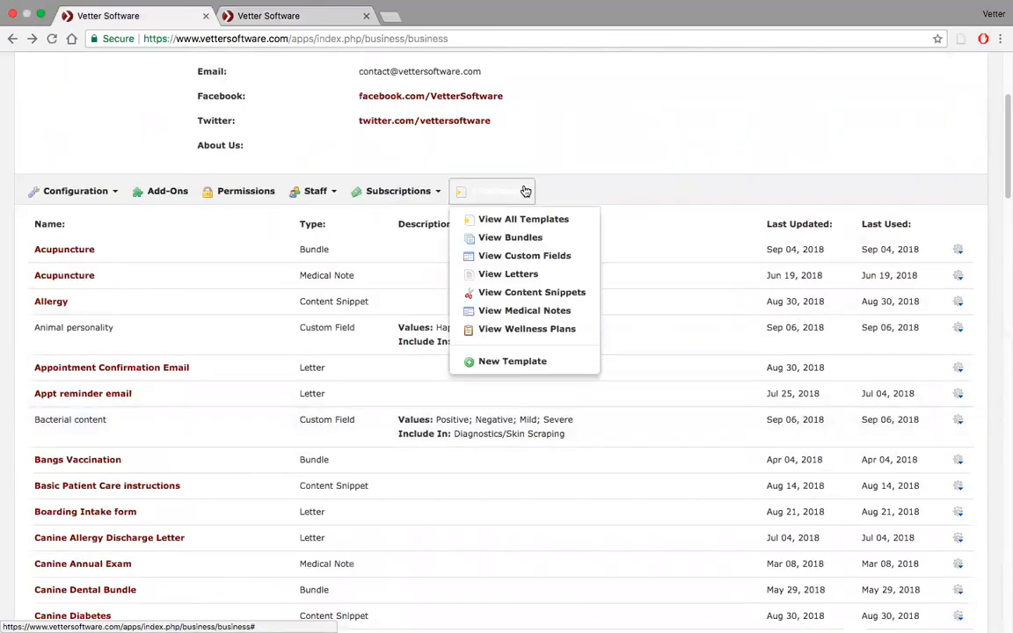
{"action": "left_click", "coordinate": [502, 310]}
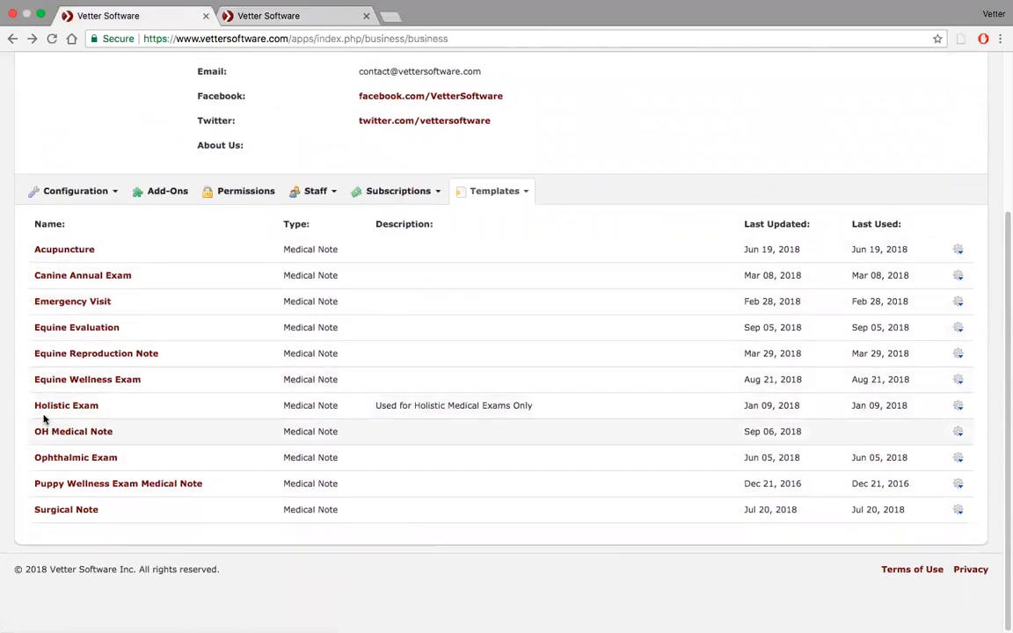
{"action": "left_click", "coordinate": [73, 300]}
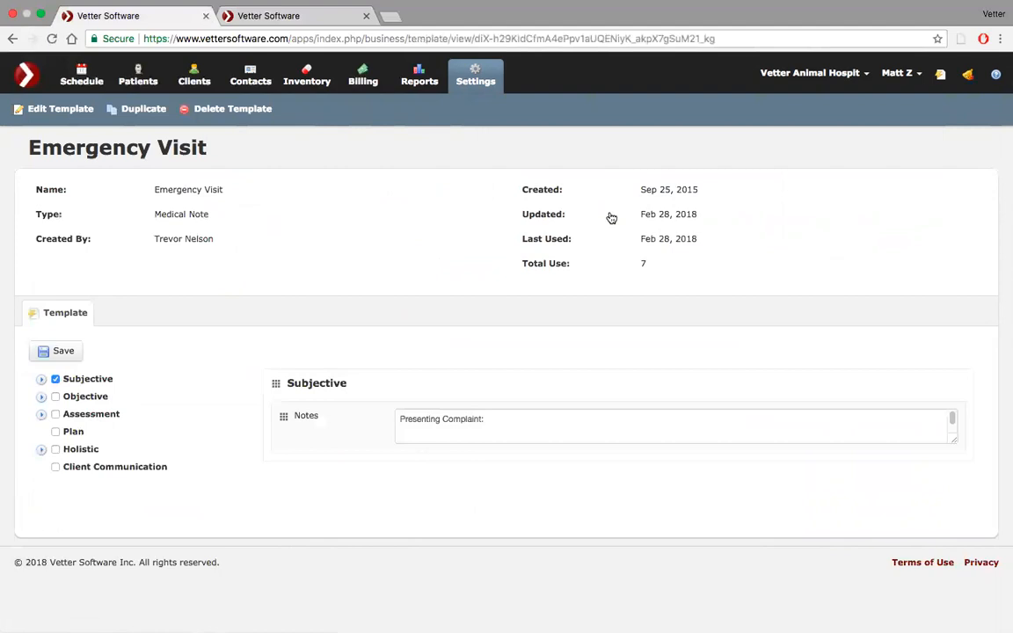
Return to the hospital's settings and look through the list of all templates.
{"action": "left_click", "coordinate": [477, 79]}
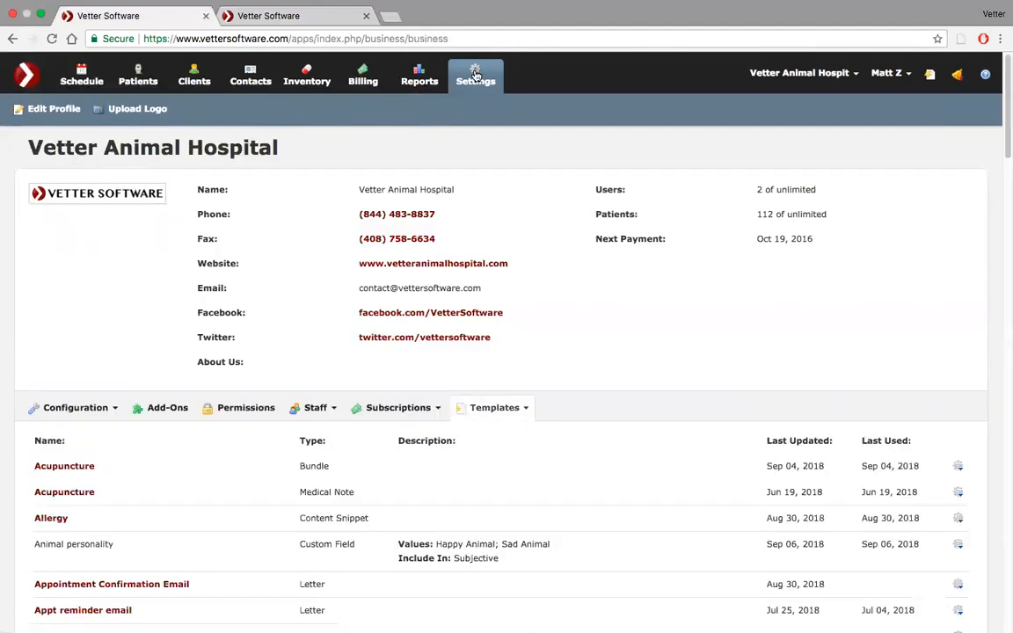
{"action": "scroll", "coordinate": [538, 278], "scroll_direction": "down", "scroll_amount": 2}
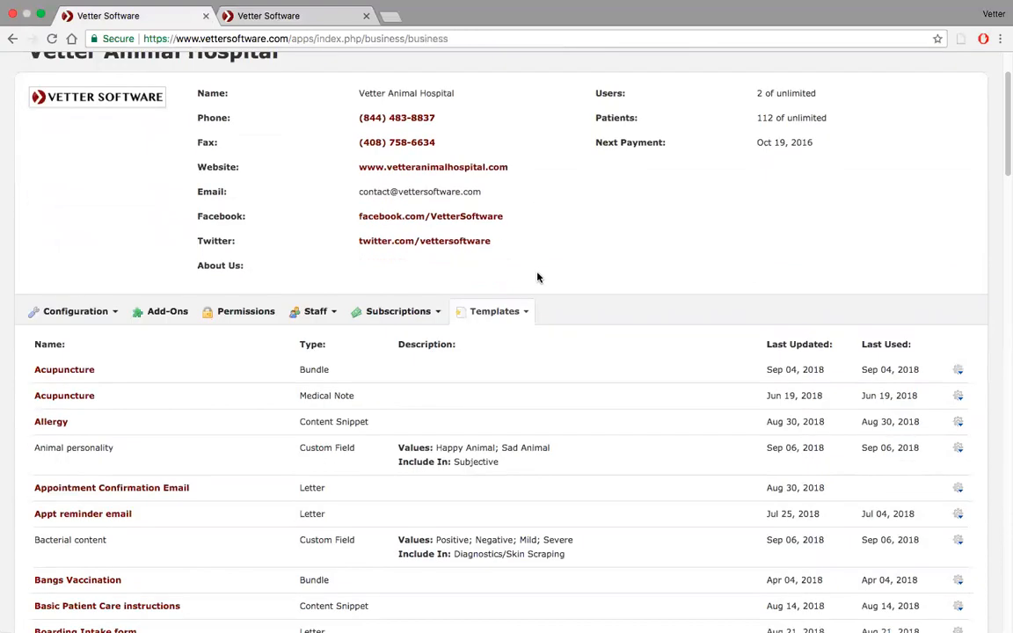
{"action": "scroll", "coordinate": [538, 278], "scroll_direction": "down", "scroll_amount": 1}
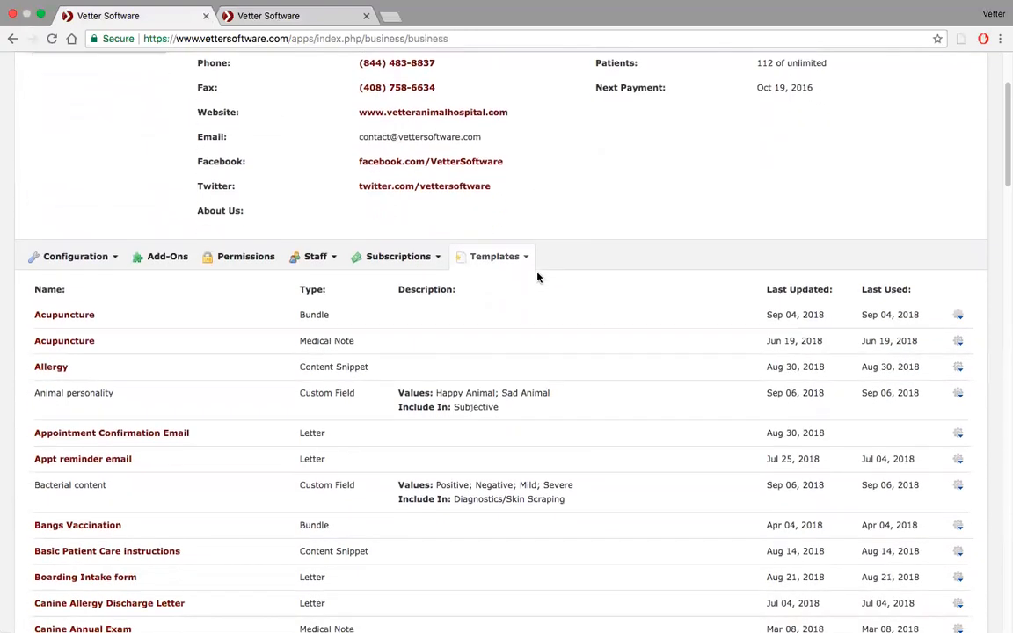
{"action": "scroll", "coordinate": [538, 278], "scroll_direction": "down", "scroll_amount": 1}
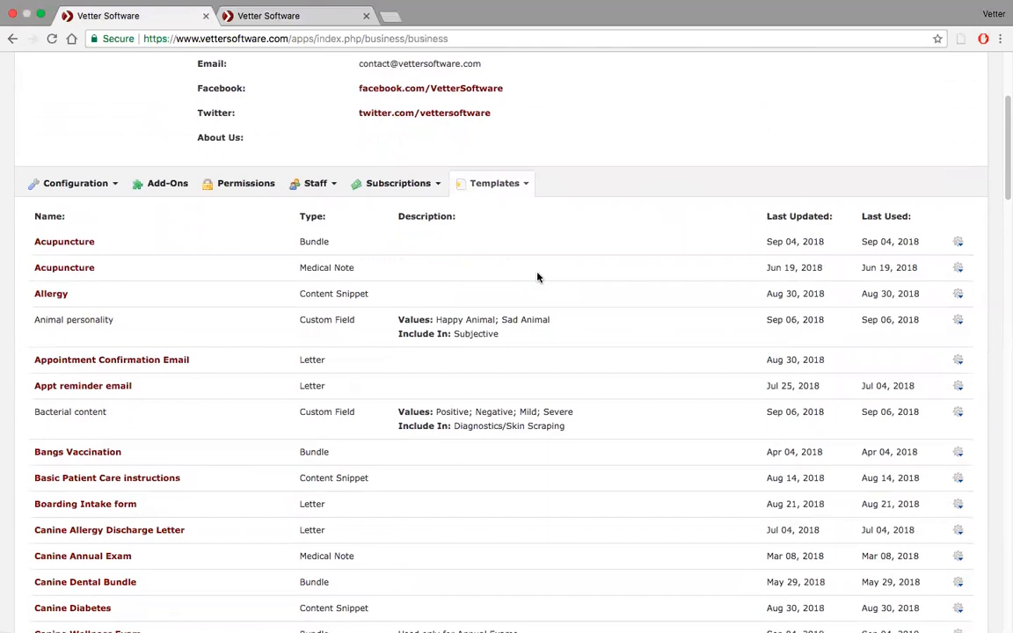
{"action": "scroll", "coordinate": [538, 278], "scroll_direction": "down", "scroll_amount": 2}
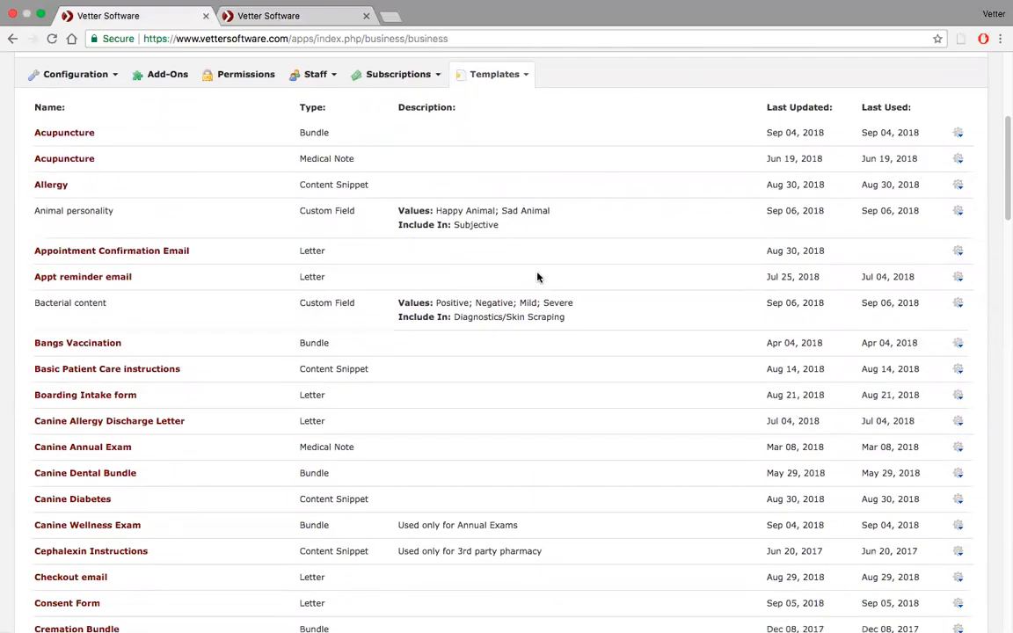
{"action": "scroll", "coordinate": [536, 269], "scroll_direction": "up", "scroll_amount": 2}
Create a new template of type Medical Note titled "New Haven medical note".
{"action": "left_click", "coordinate": [527, 219]}
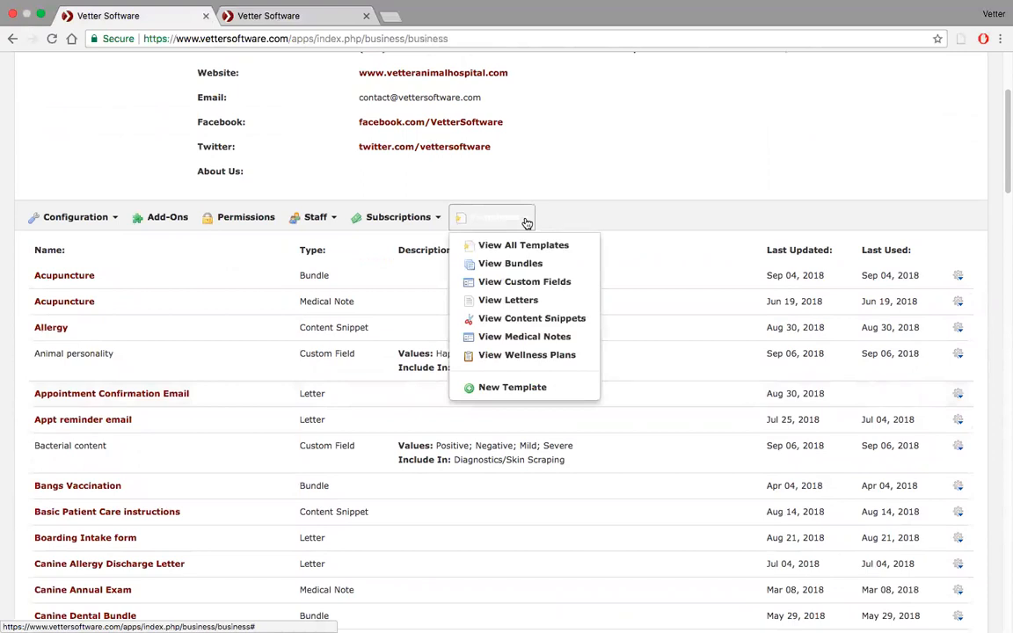
{"action": "left_click", "coordinate": [479, 387]}
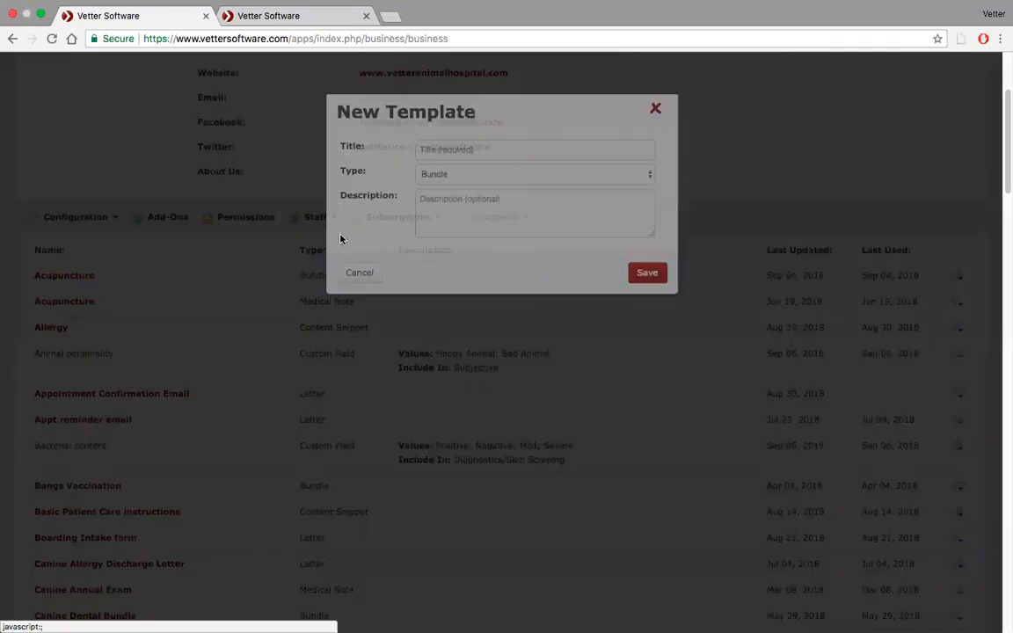
{"action": "type", "text": "New Haven medi"}
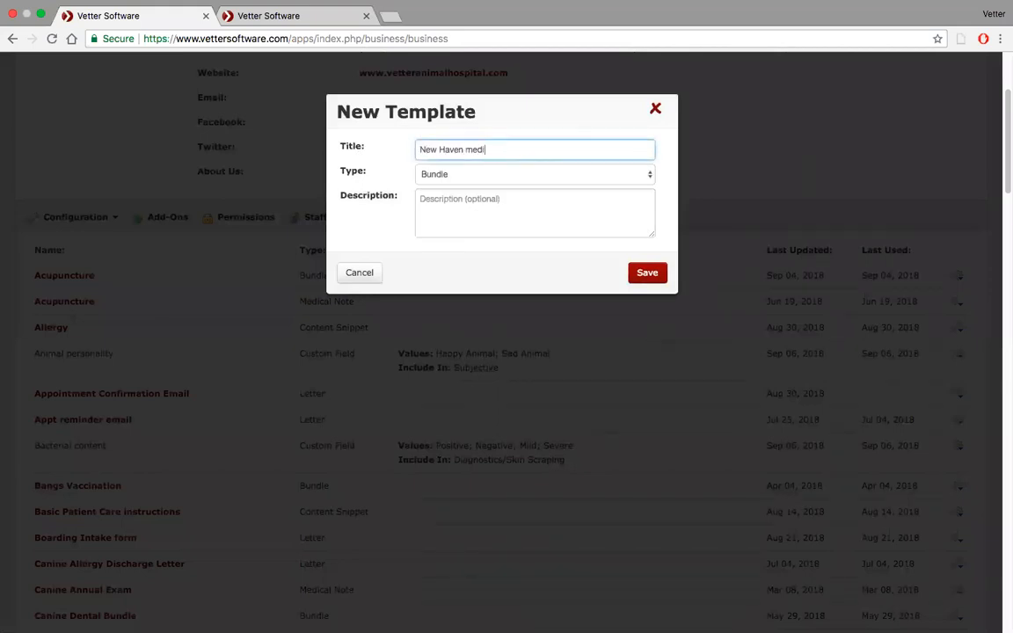
{"action": "type", "text": "cal note"}
{"action": "left_click", "coordinate": [558, 175]}
{"action": "left_click", "coordinate": [547, 226]}
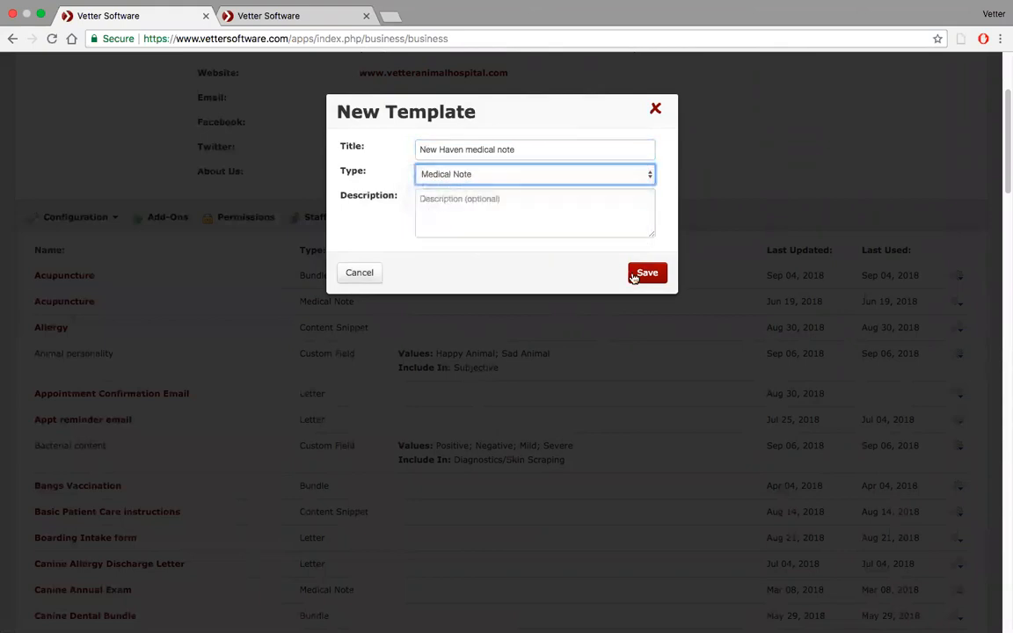
{"action": "left_click", "coordinate": [640, 275]}
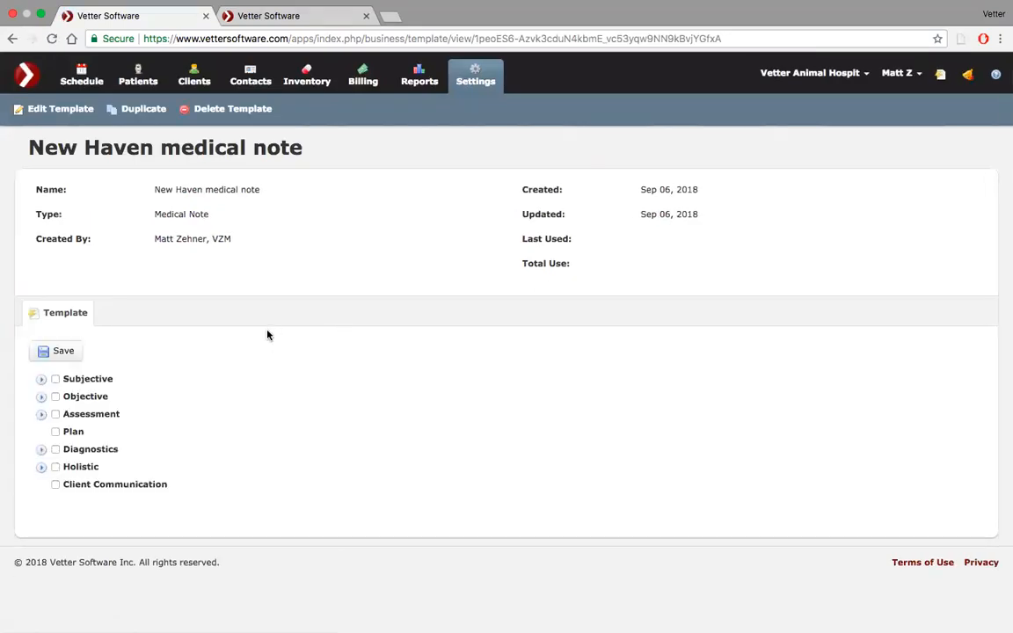
Expand the Subjective section, try adding all History items to the template, and remove them again.
{"action": "left_click", "coordinate": [41, 379]}
{"action": "scroll", "coordinate": [176, 350], "scroll_direction": "down", "scroll_amount": 1}
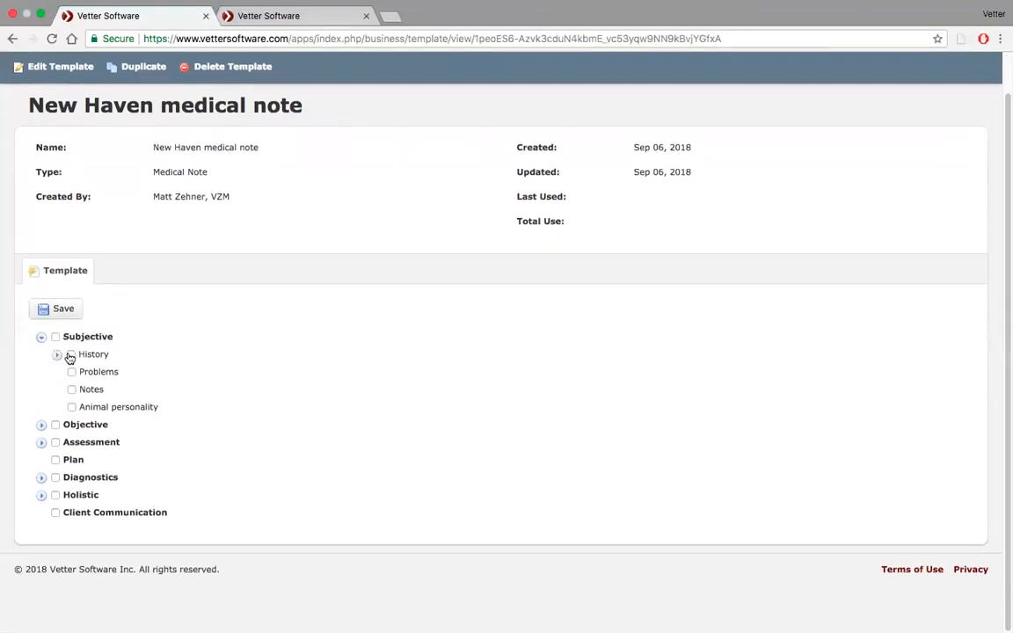
{"action": "left_click", "coordinate": [70, 357]}
{"action": "scroll", "coordinate": [150, 368], "scroll_direction": "down", "scroll_amount": 5}
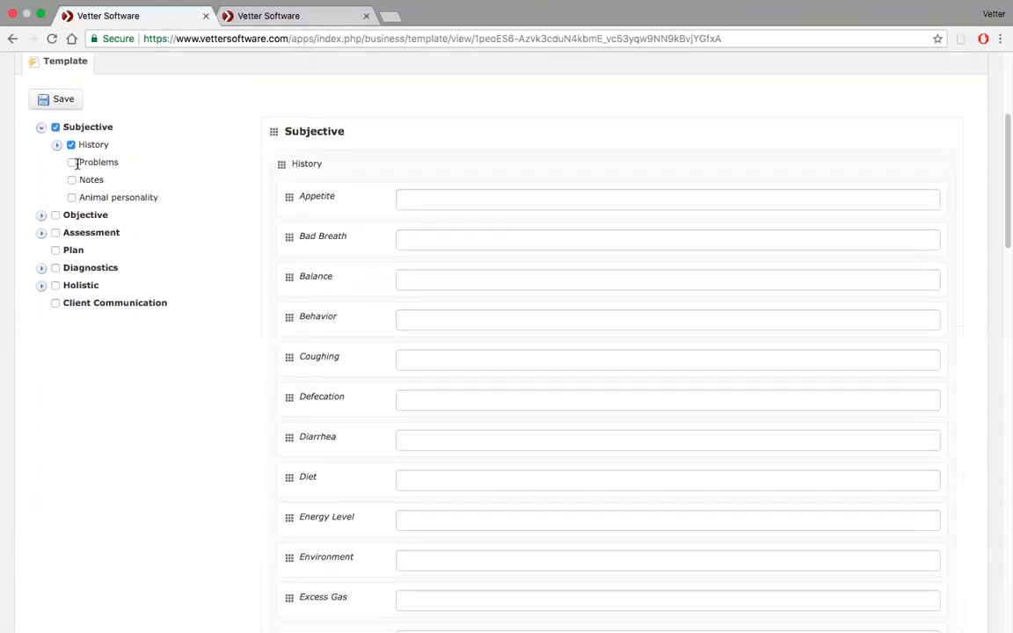
{"action": "left_click", "coordinate": [56, 144]}
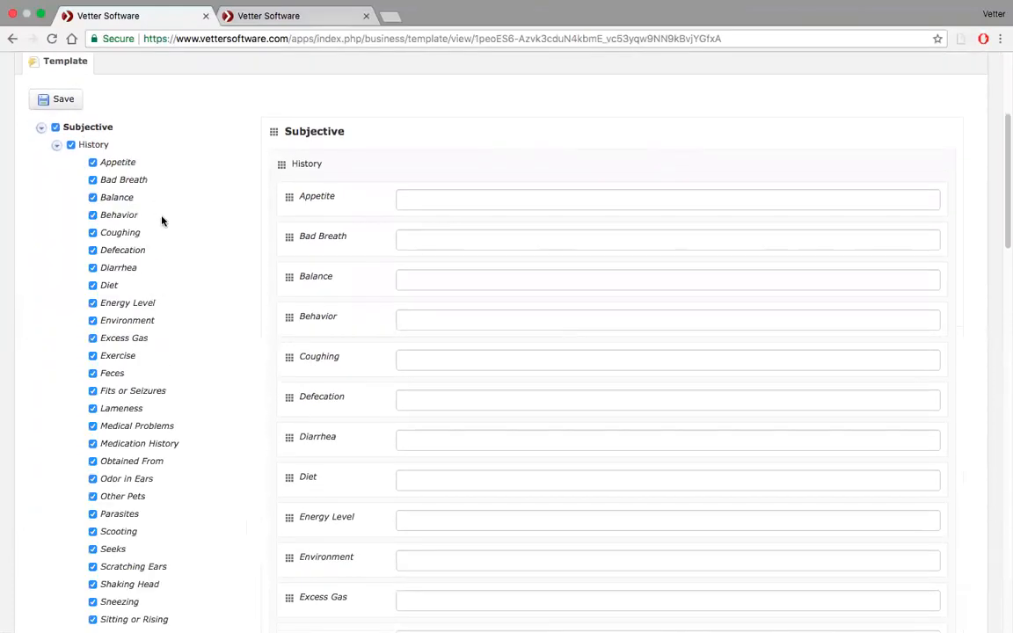
{"action": "scroll", "coordinate": [162, 221], "scroll_direction": "down", "scroll_amount": 3}
{"action": "scroll", "coordinate": [162, 221], "scroll_direction": "up", "scroll_amount": 3}
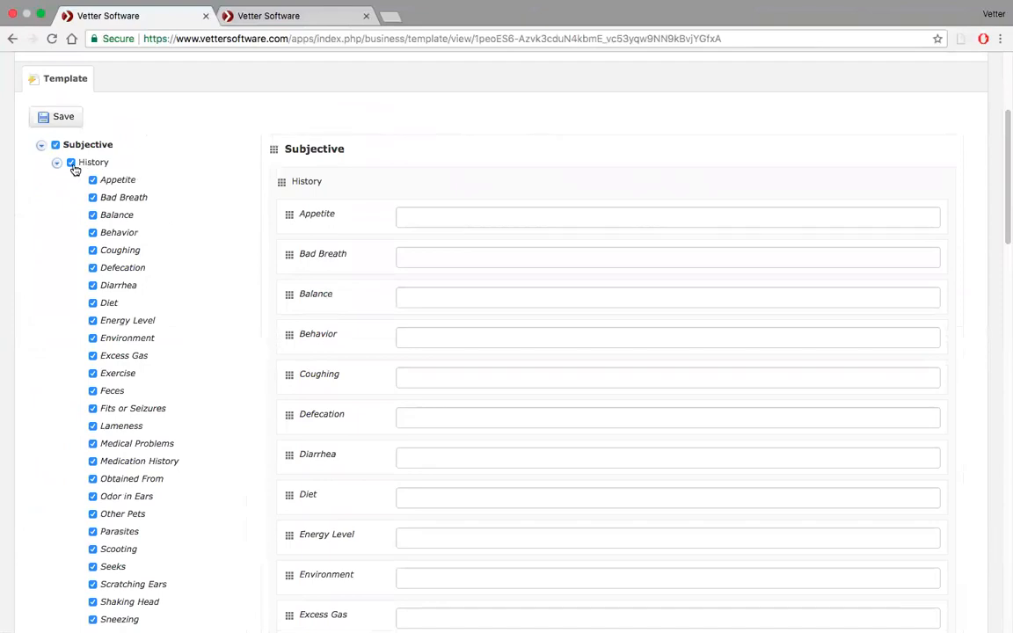
{"action": "left_click", "coordinate": [74, 167]}
{"action": "scroll", "coordinate": [163, 256], "scroll_direction": "down", "scroll_amount": 5}
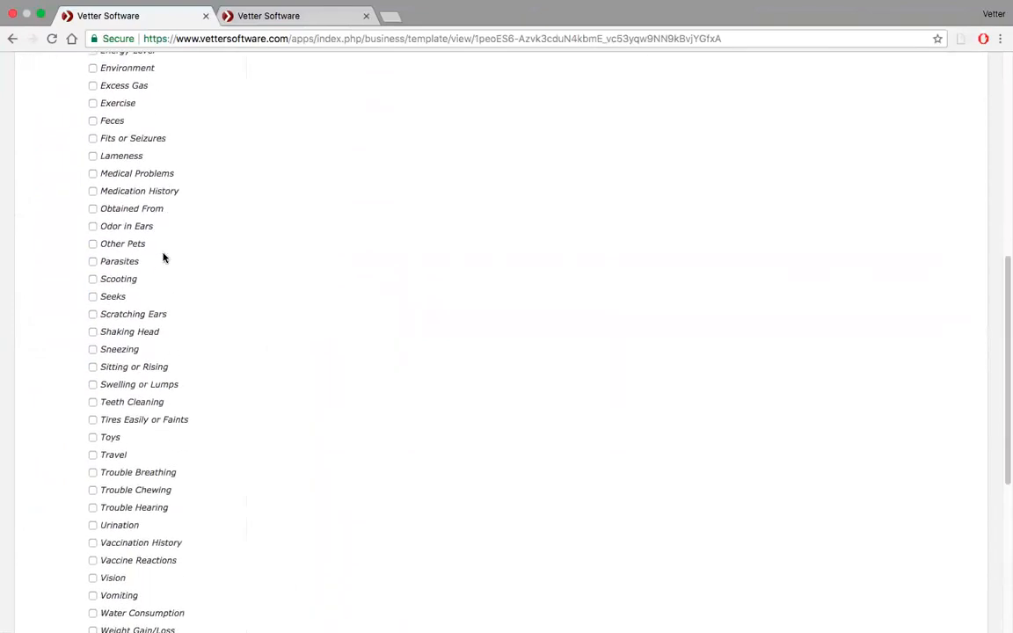
{"action": "scroll", "coordinate": [163, 257], "scroll_direction": "up", "scroll_amount": 5}
{"action": "left_click", "coordinate": [55, 124]}
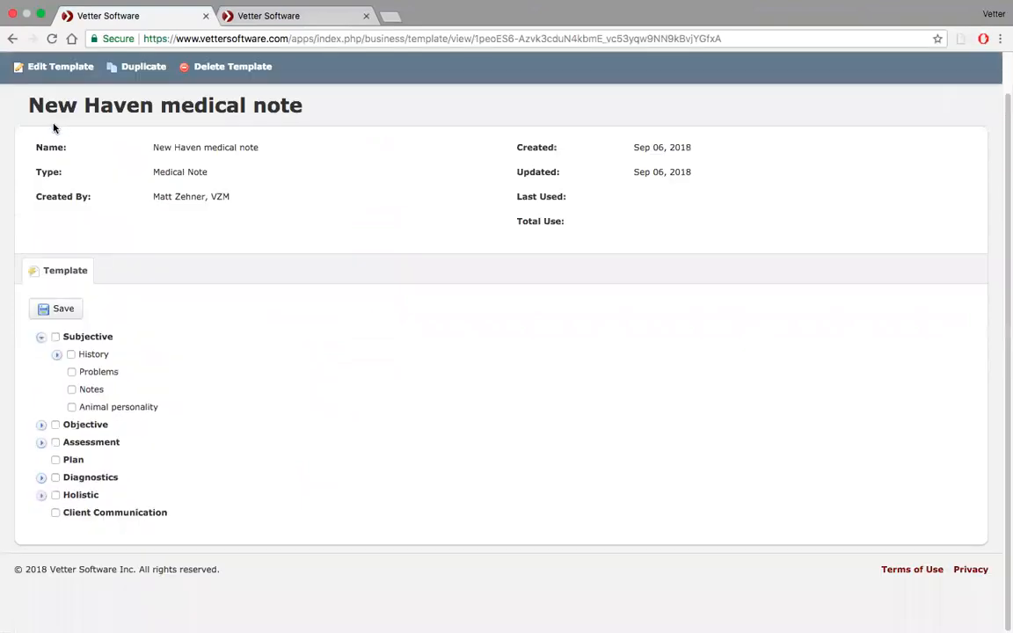
Expand the Objective section and add Body Condition Score to the template.
{"action": "left_click", "coordinate": [41, 425]}
{"action": "scroll", "coordinate": [43, 423], "scroll_direction": "down", "scroll_amount": 3}
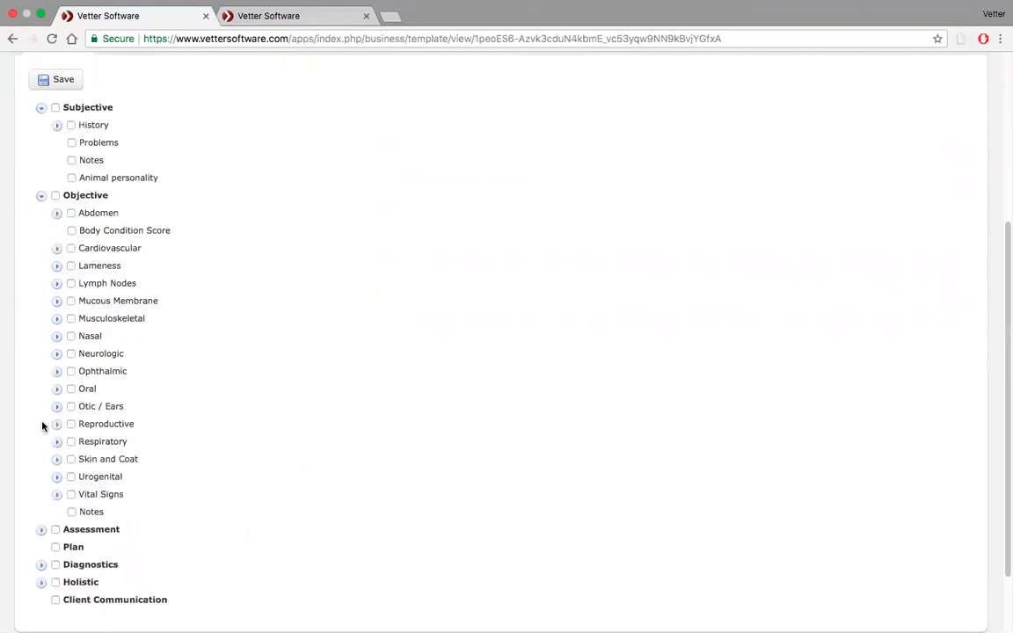
{"action": "scroll", "coordinate": [109, 405], "scroll_direction": "up", "scroll_amount": 2}
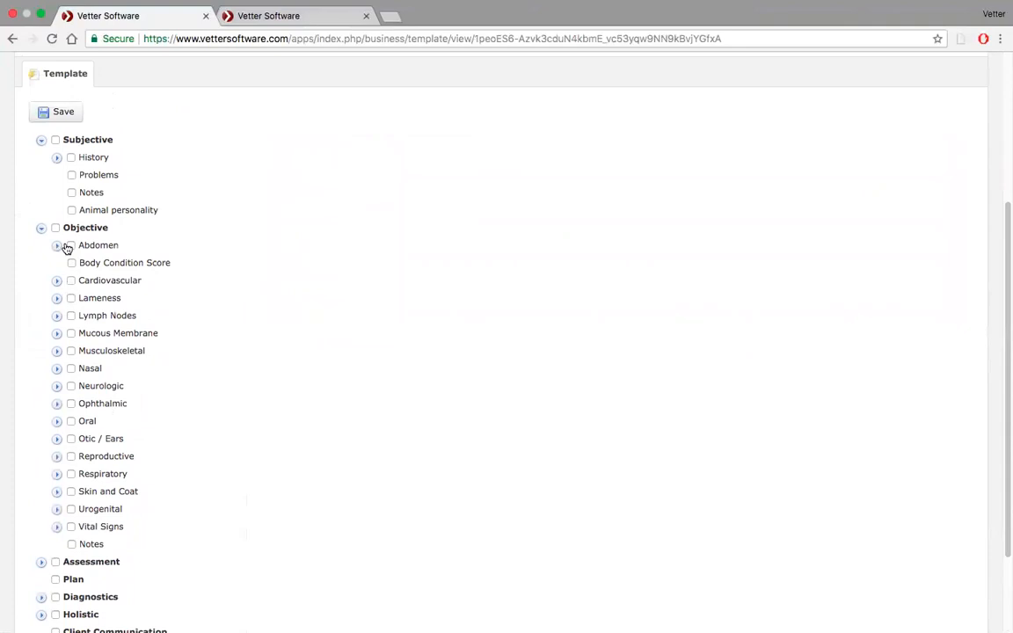
{"action": "left_click", "coordinate": [72, 263]}
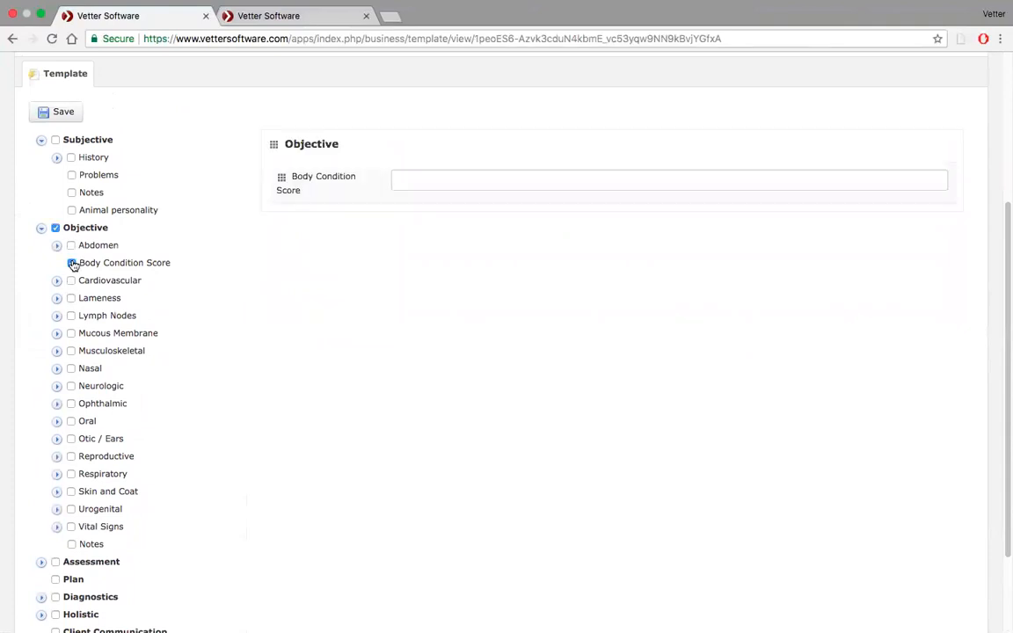
Add the History items Medical Problems, Medication History and Years Owned, plus Problems, to the template's Subjective section.
{"action": "left_click", "coordinate": [57, 158]}
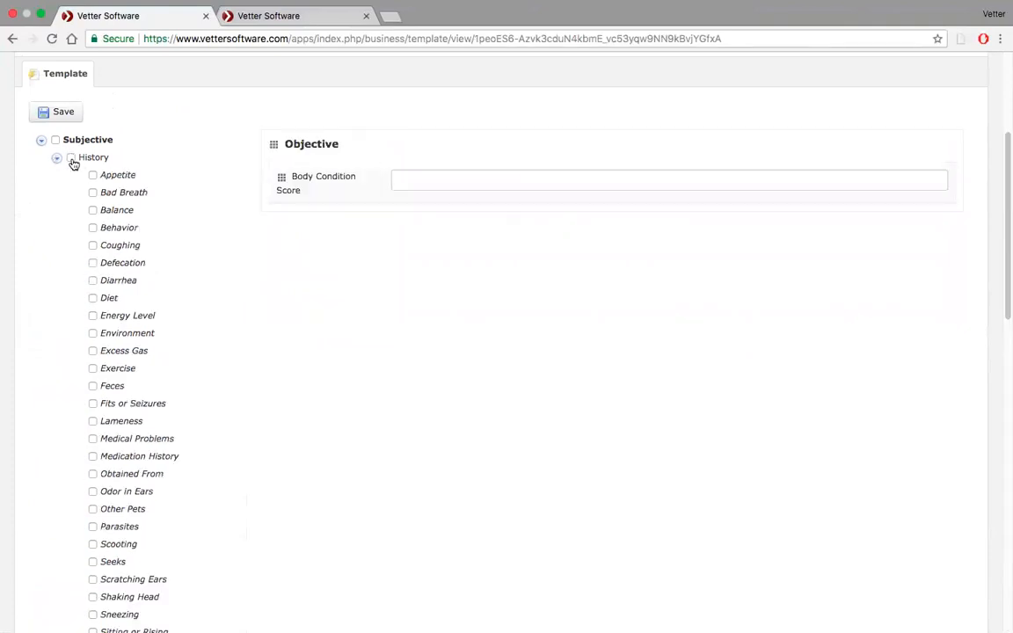
{"action": "left_click", "coordinate": [92, 439]}
{"action": "left_click", "coordinate": [93, 457]}
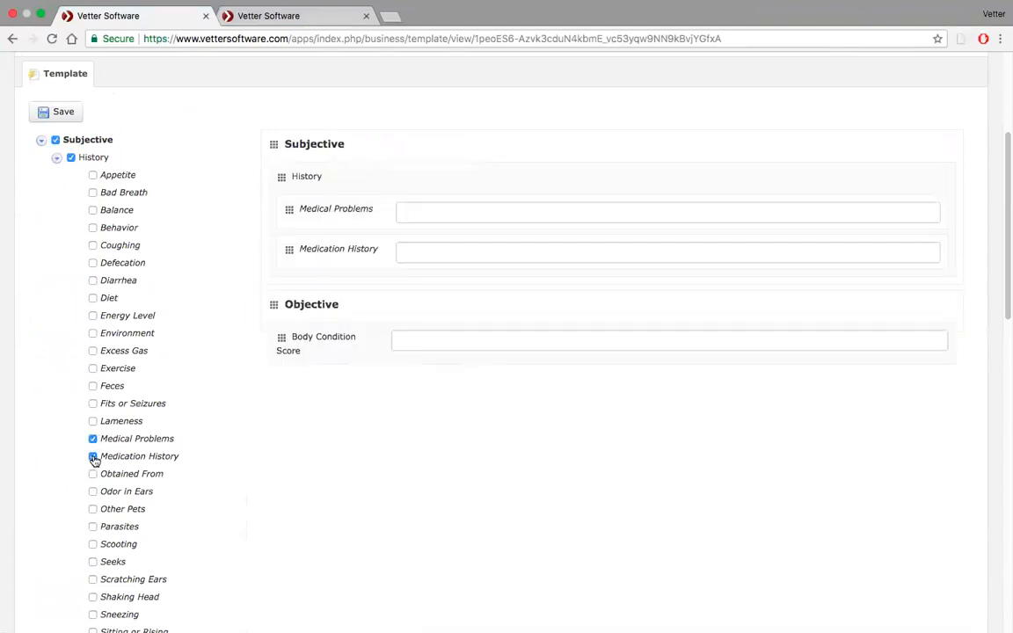
{"action": "scroll", "coordinate": [94, 459], "scroll_direction": "down", "scroll_amount": 10}
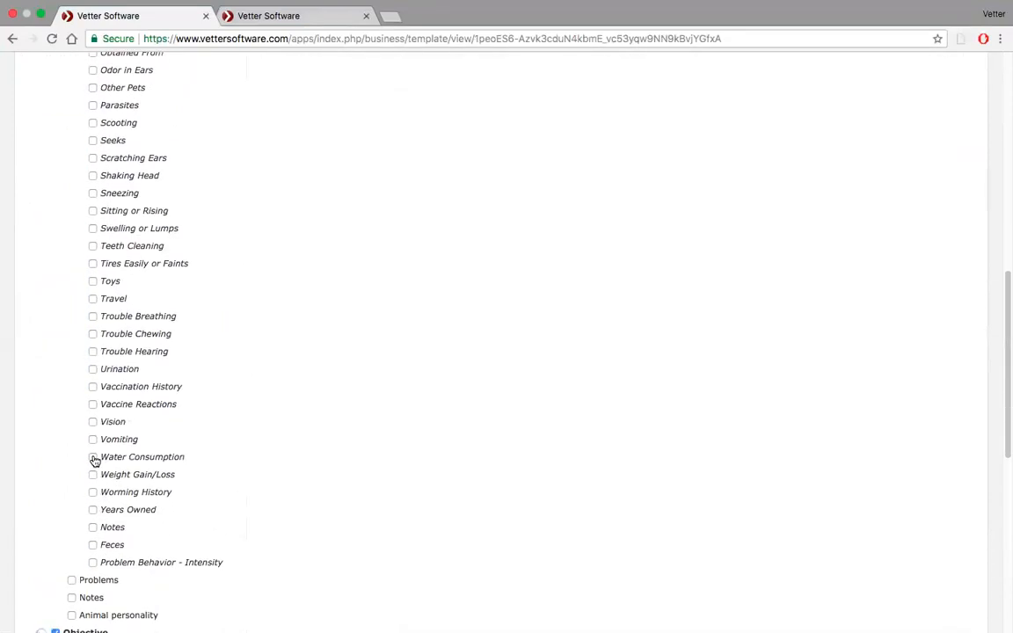
{"action": "left_click", "coordinate": [93, 511]}
{"action": "scroll", "coordinate": [93, 553], "scroll_direction": "down", "scroll_amount": 2}
{"action": "left_click", "coordinate": [72, 489]}
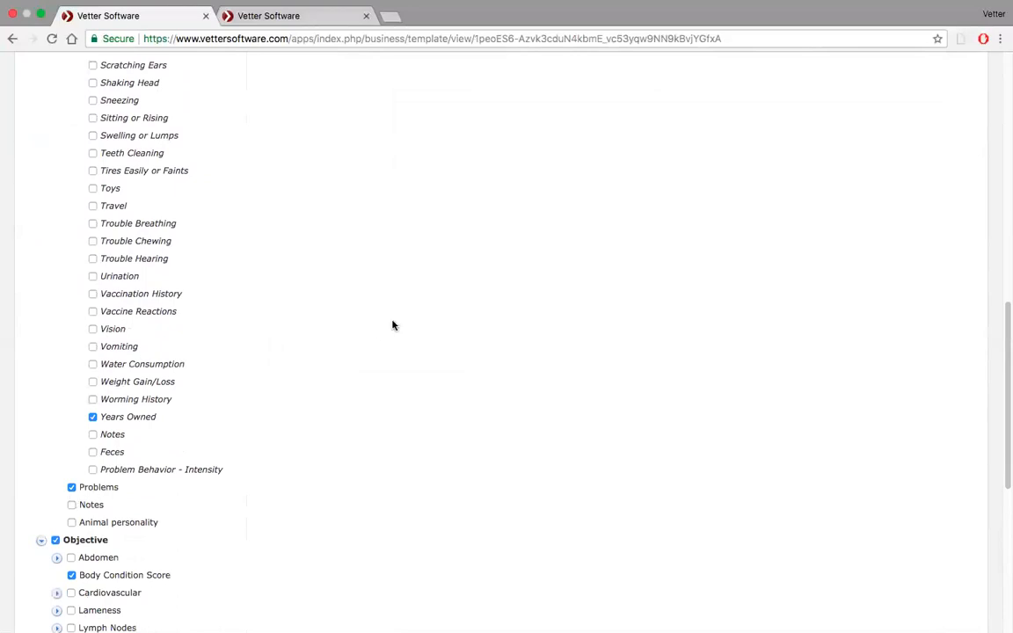
Move the Problems group above History in the Subjective section and collapse the History item list.
{"action": "scroll", "coordinate": [393, 323], "scroll_direction": "up", "scroll_amount": 10}
{"action": "scroll", "coordinate": [393, 326], "scroll_direction": "up", "scroll_amount": 2}
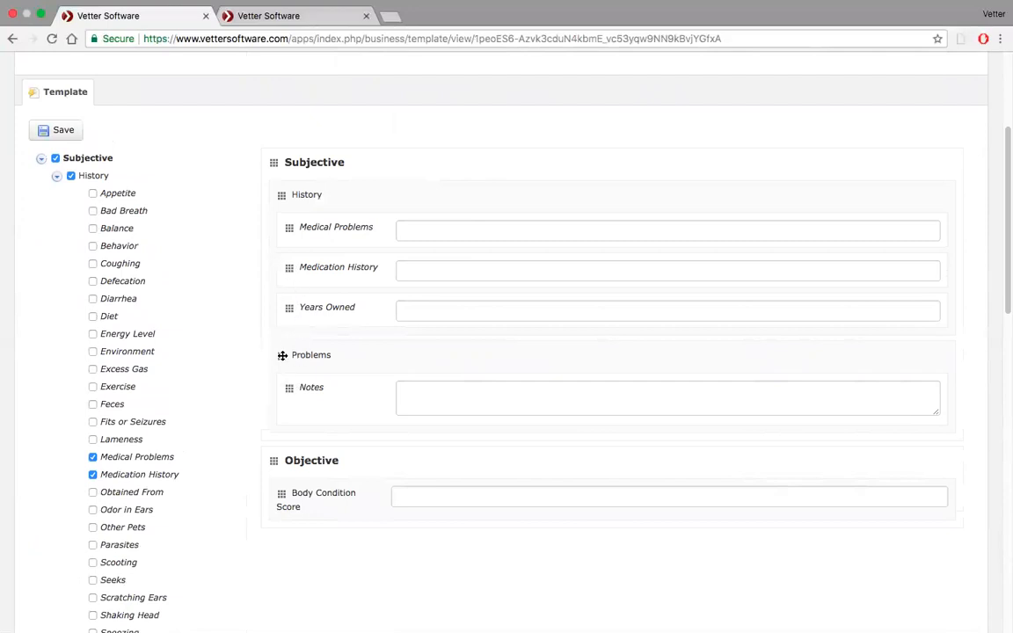
{"action": "left_click_drag", "start_coordinate": [282, 355], "coordinate": [281, 192]}
{"action": "scroll", "coordinate": [250, 371], "scroll_direction": "down", "scroll_amount": 3}
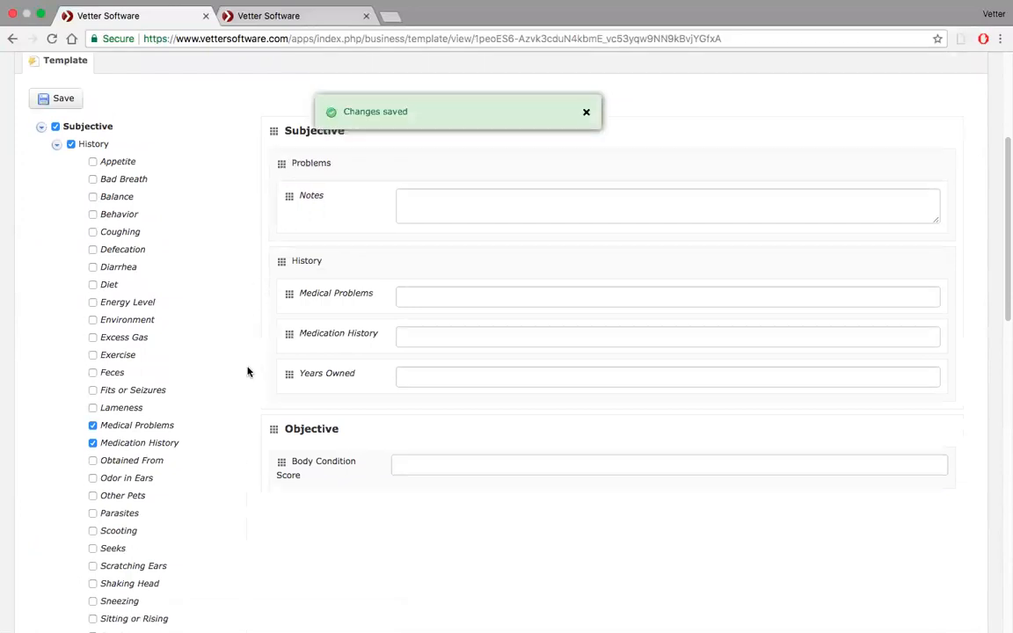
{"action": "scroll", "coordinate": [185, 288], "scroll_direction": "up", "scroll_amount": 4}
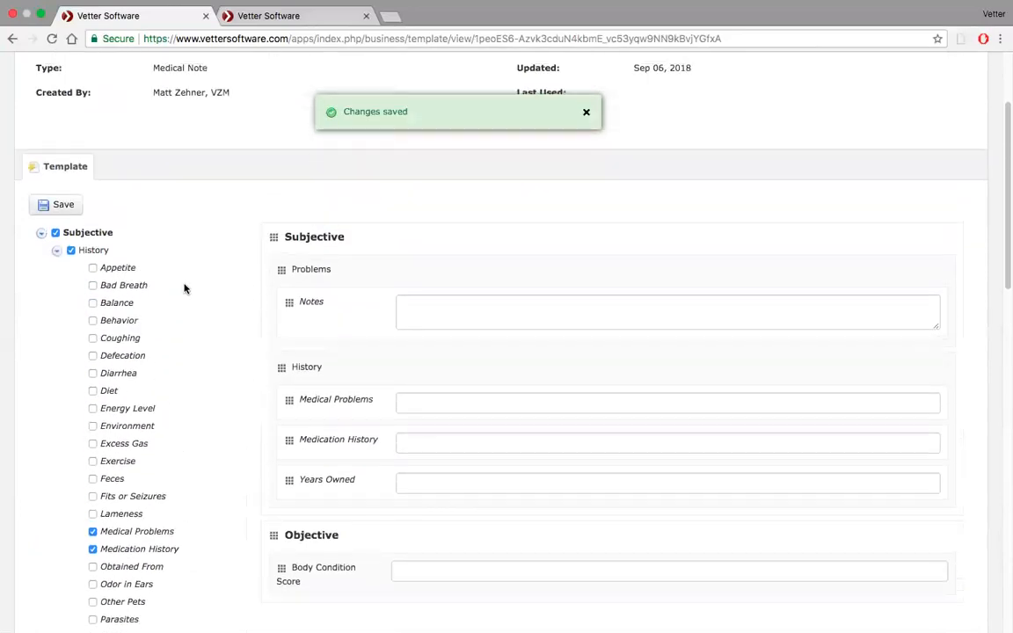
{"action": "left_click", "coordinate": [55, 253]}
Expand Vital Signs under Objective and add all of its items to the template.
{"action": "scroll", "coordinate": [169, 324], "scroll_direction": "down", "scroll_amount": 3}
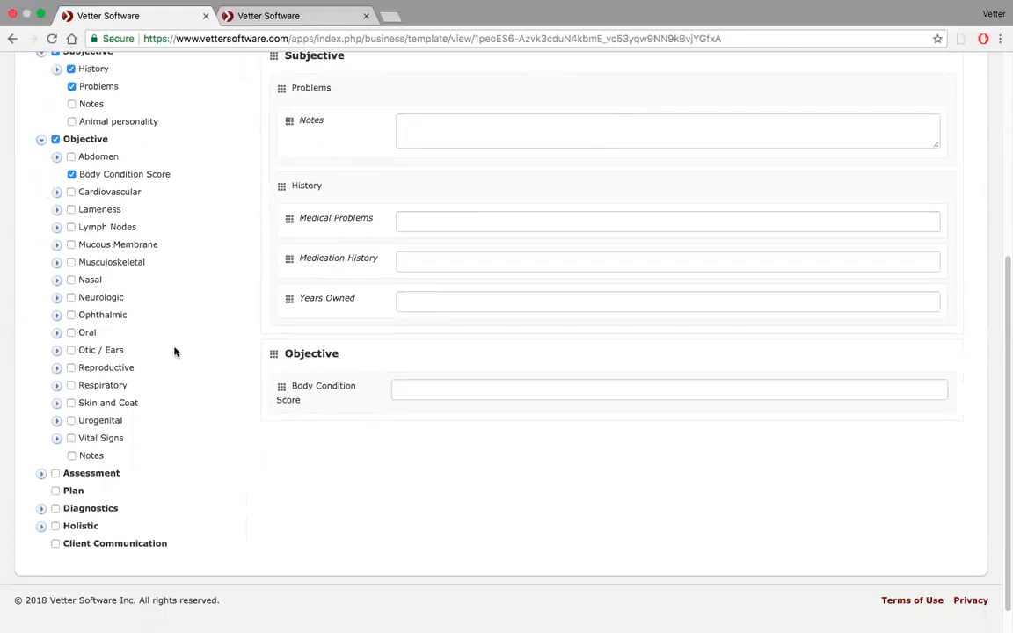
{"action": "left_click", "coordinate": [58, 439]}
{"action": "scroll", "coordinate": [134, 436], "scroll_direction": "down", "scroll_amount": 1}
{"action": "left_click", "coordinate": [71, 385]}
{"action": "scroll", "coordinate": [304, 464], "scroll_direction": "down", "scroll_amount": 2}
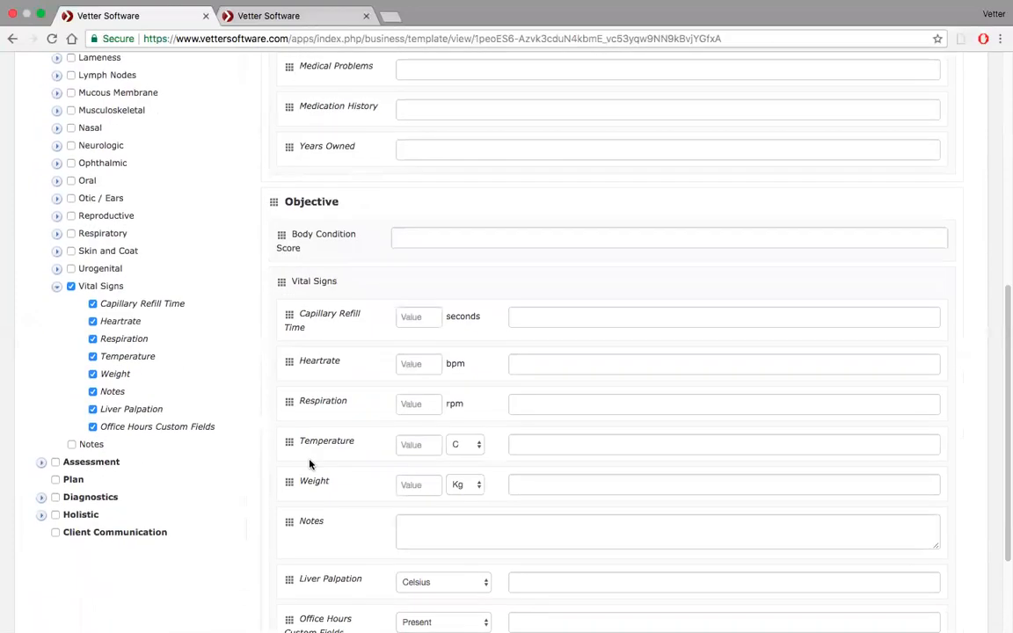
Try removing Office Hours Custom Fields and Liver Palpation from Vital Signs, and add both fields back.
{"action": "left_click", "coordinate": [92, 427]}
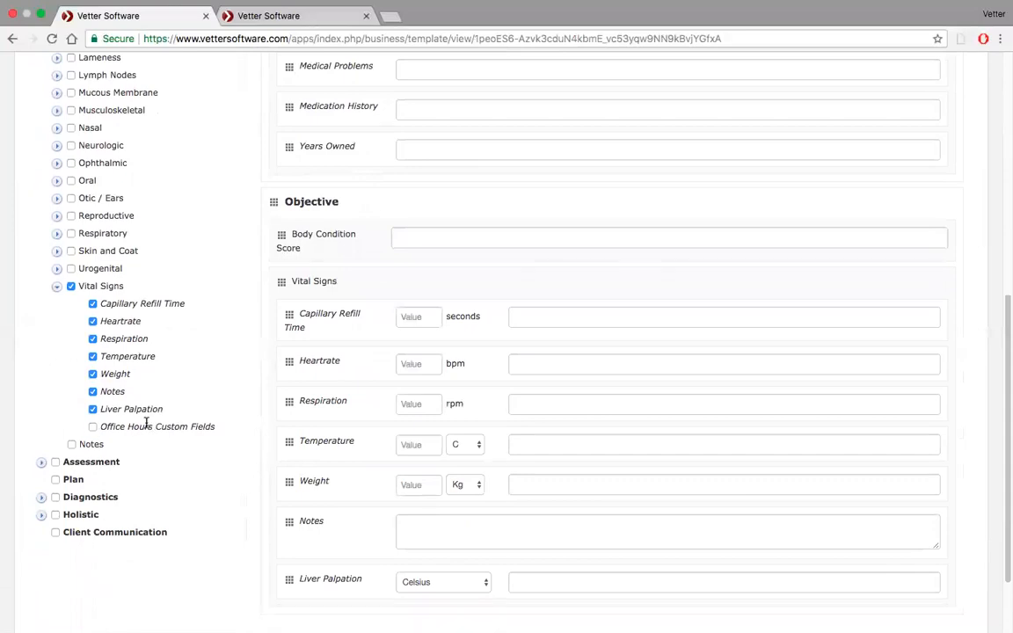
{"action": "scroll", "coordinate": [243, 388], "scroll_direction": "down", "scroll_amount": 2}
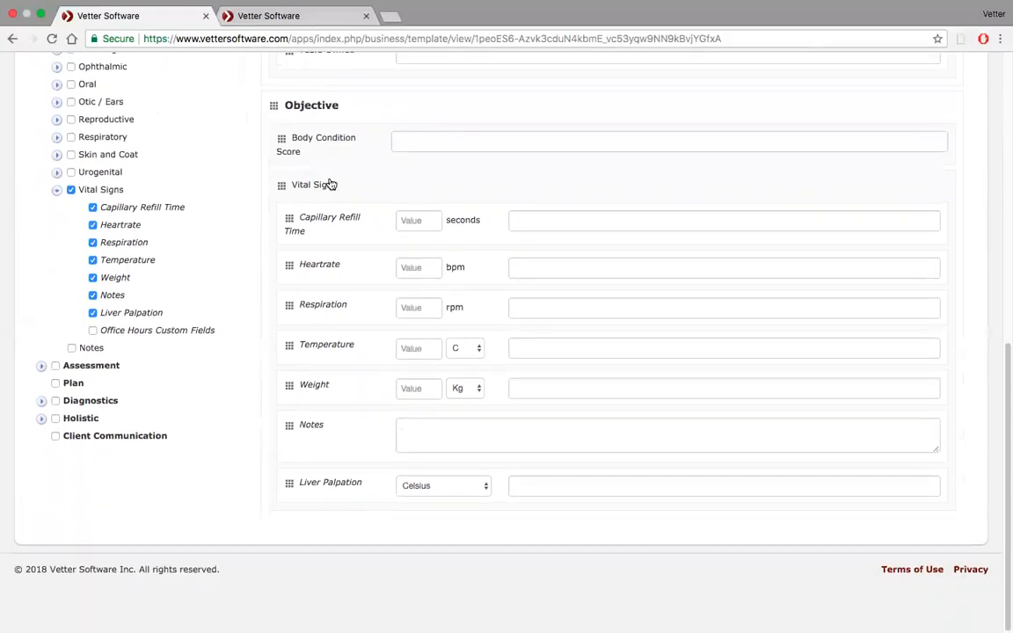
{"action": "left_click", "coordinate": [93, 312]}
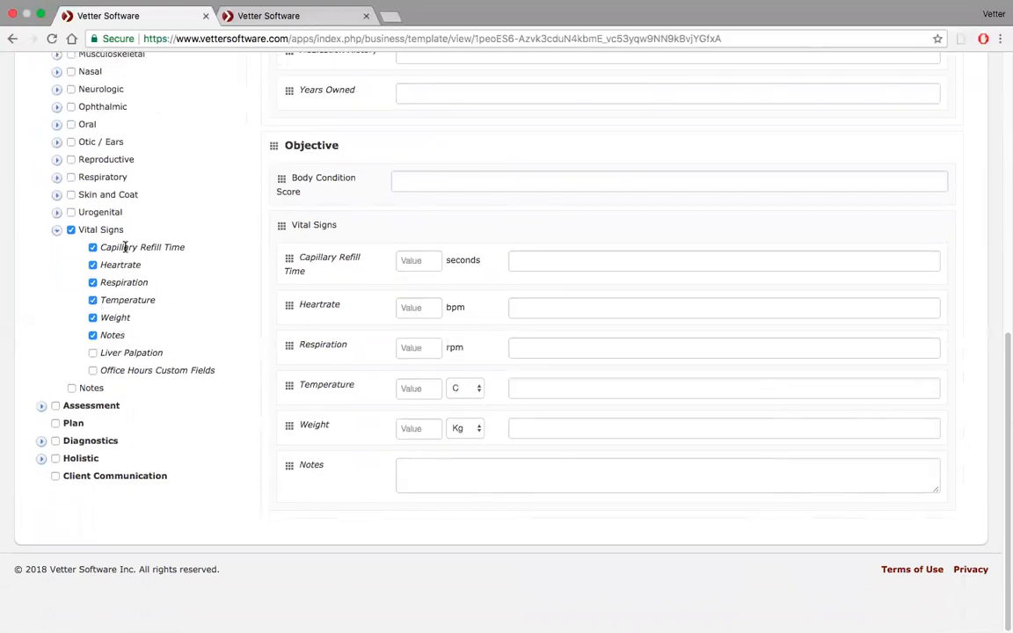
{"action": "left_click", "coordinate": [93, 353]}
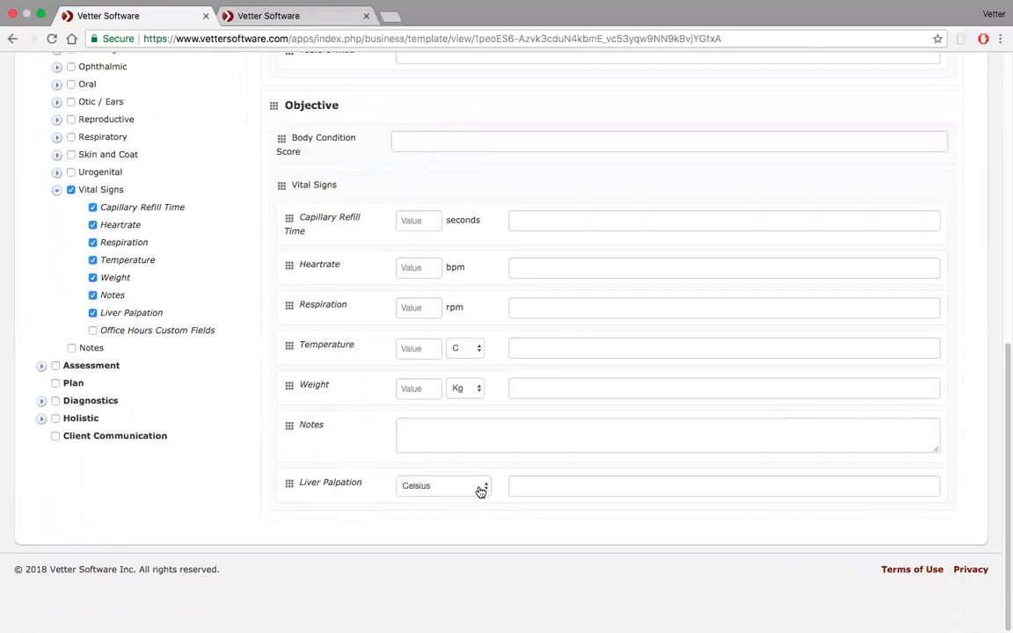
{"action": "left_click", "coordinate": [94, 331]}
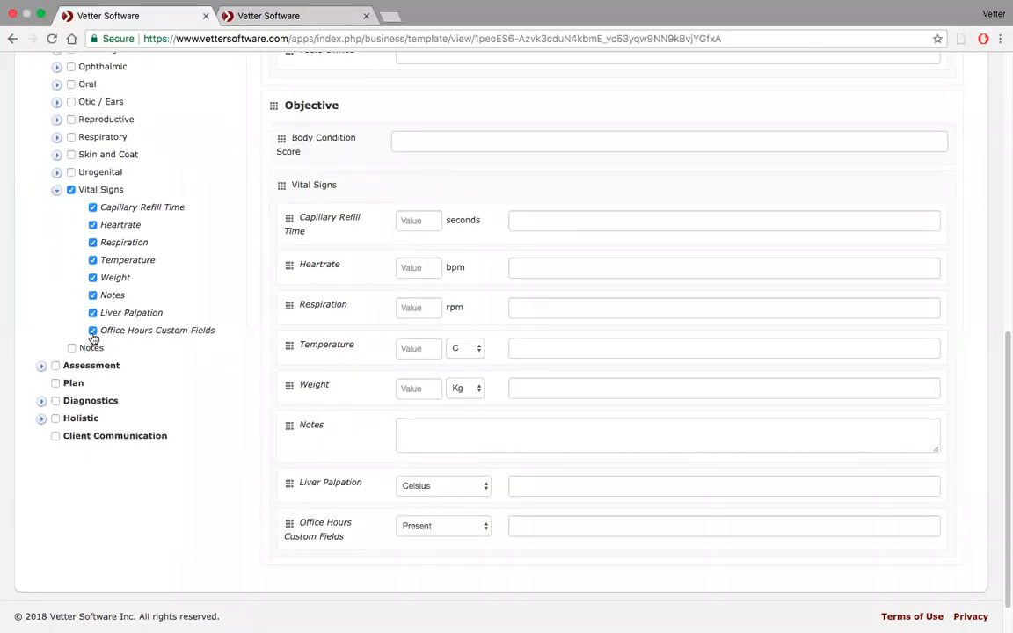
{"action": "left_click", "coordinate": [486, 527]}
{"action": "left_click", "coordinate": [484, 526]}
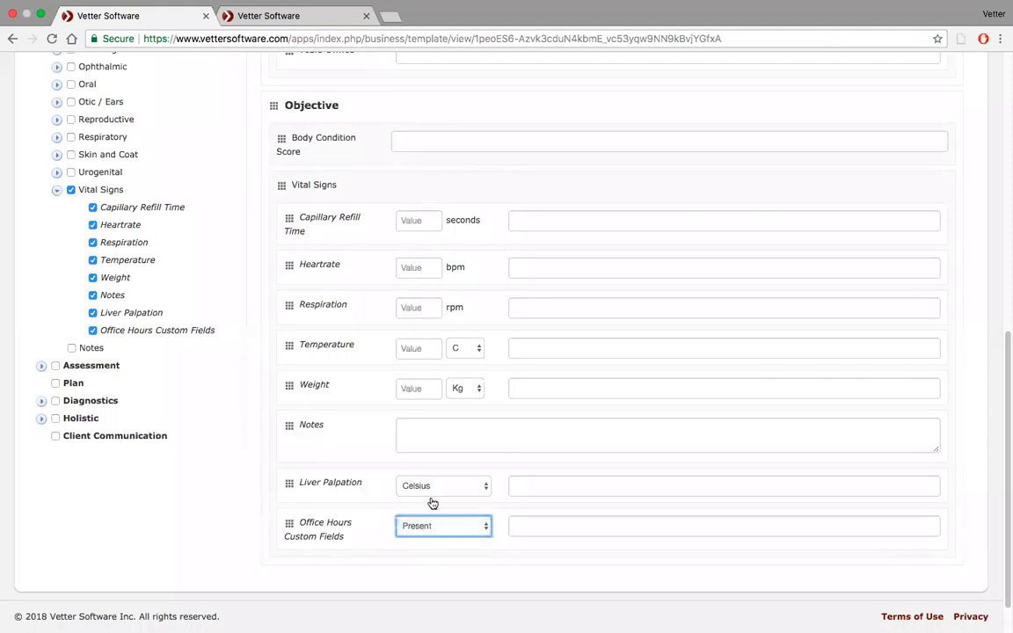
Add the Assessment section to the template with Diagnoses and Notes, leaving out Diagnosis.
{"action": "left_click", "coordinate": [42, 366]}
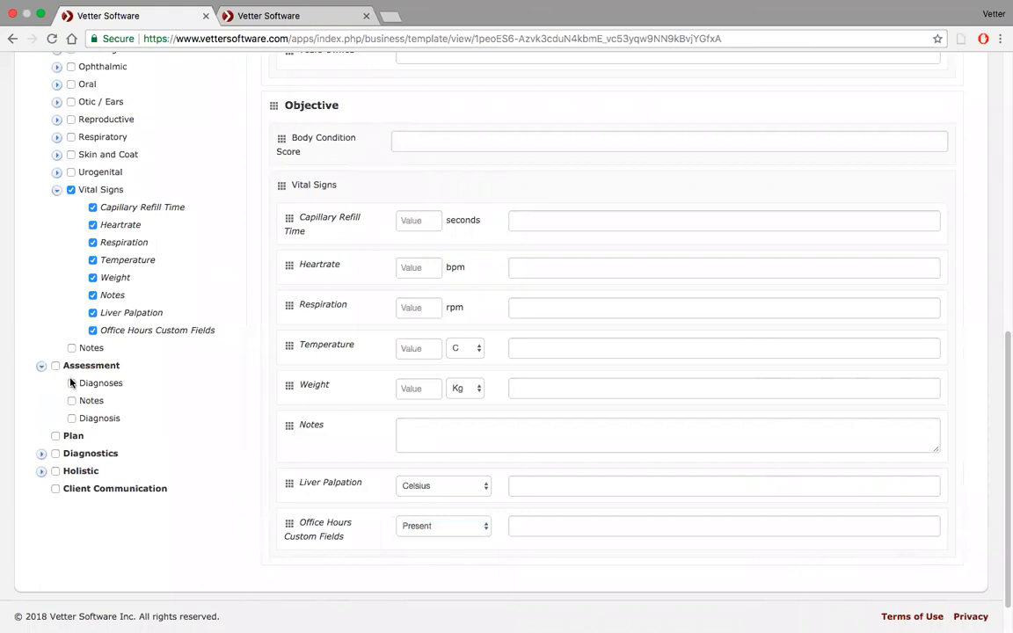
{"action": "left_click", "coordinate": [56, 366]}
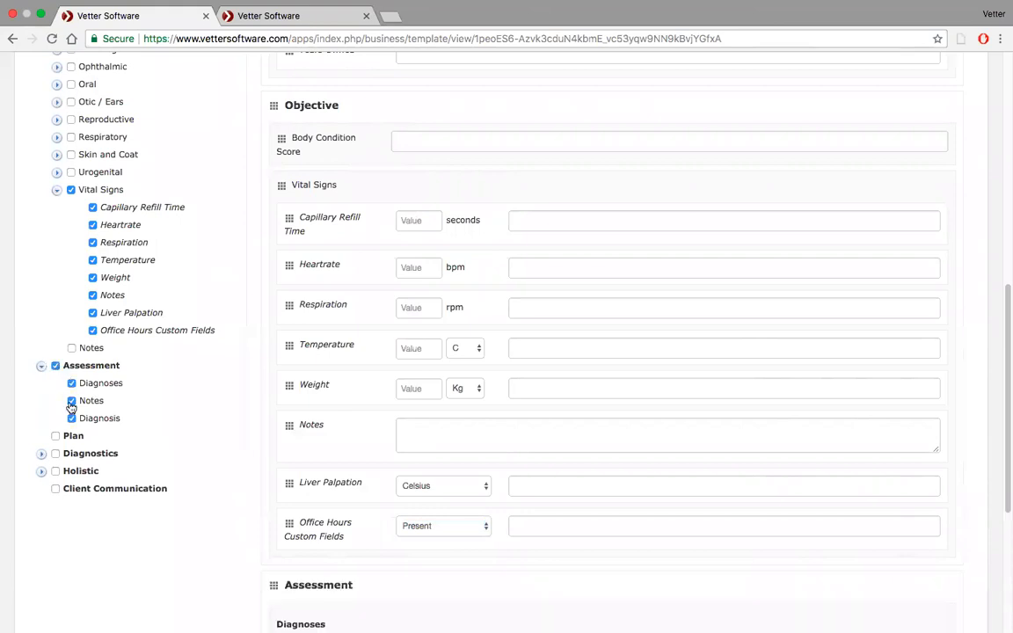
{"action": "left_click", "coordinate": [72, 419]}
Add the Plan and Client Communication sections to the template.
{"action": "scroll", "coordinate": [124, 426], "scroll_direction": "down", "scroll_amount": 4}
{"action": "scroll", "coordinate": [124, 426], "scroll_direction": "down", "scroll_amount": 2}
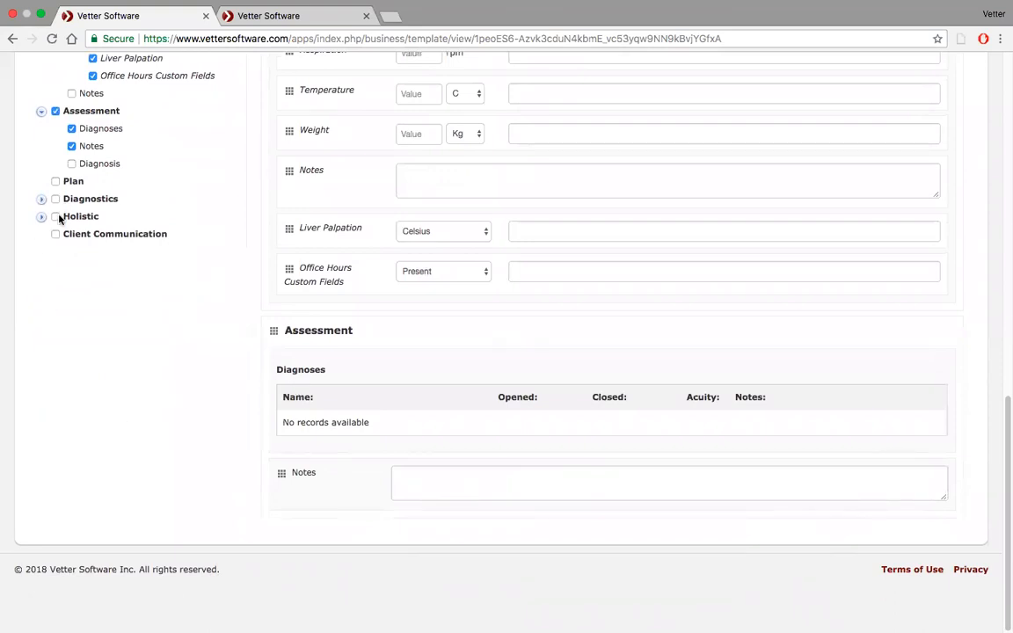
{"action": "left_click", "coordinate": [56, 182]}
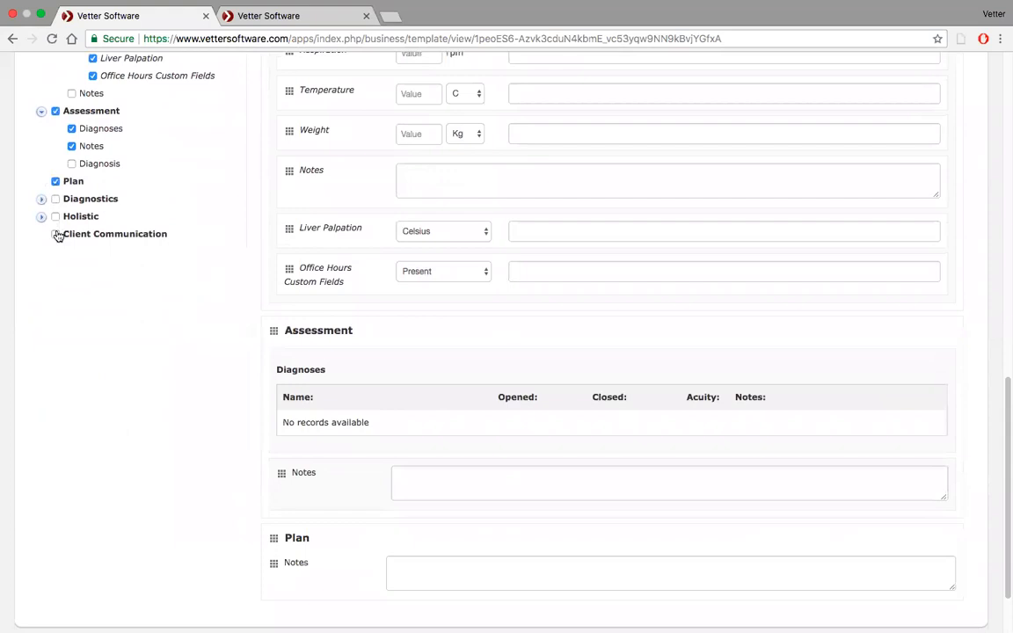
{"action": "left_click", "coordinate": [55, 234]}
{"action": "scroll", "coordinate": [153, 331], "scroll_direction": "down", "scroll_amount": 3}
Expand Diagnostics and add Heartworm Test, Tonometry (OD) and Tonometry (OS) to the template.
{"action": "scroll", "coordinate": [153, 331], "scroll_direction": "up", "scroll_amount": 3}
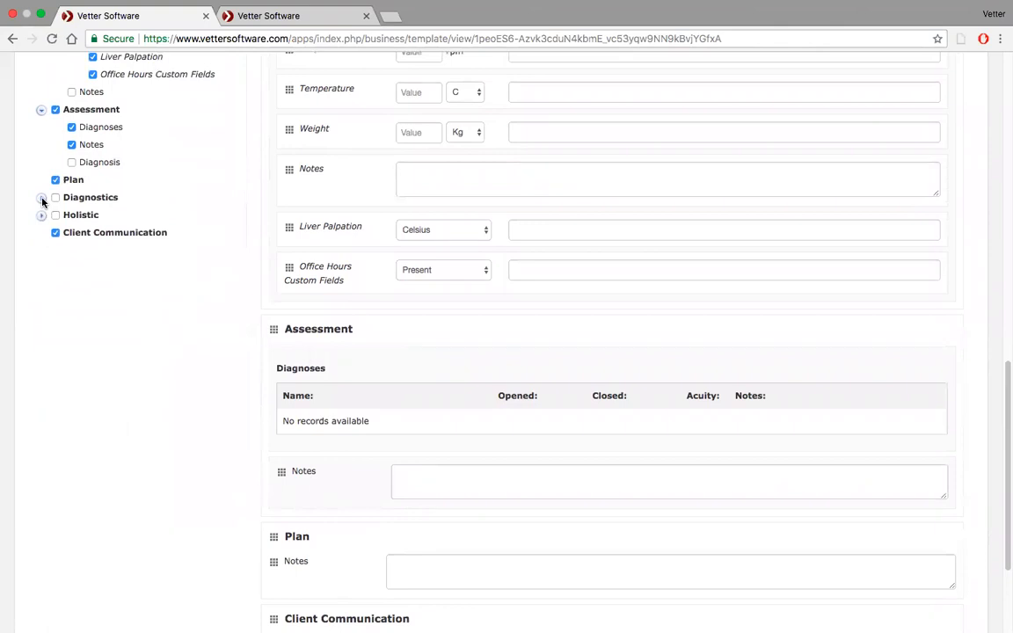
{"action": "left_click", "coordinate": [41, 199]}
{"action": "scroll", "coordinate": [185, 171], "scroll_direction": "down", "scroll_amount": 2}
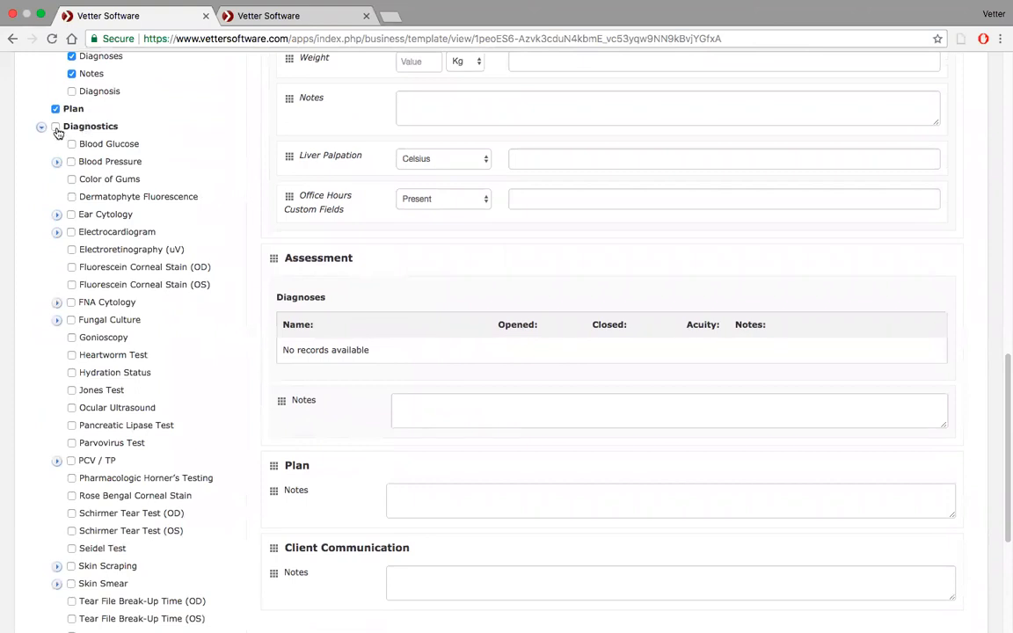
{"action": "left_click", "coordinate": [72, 357]}
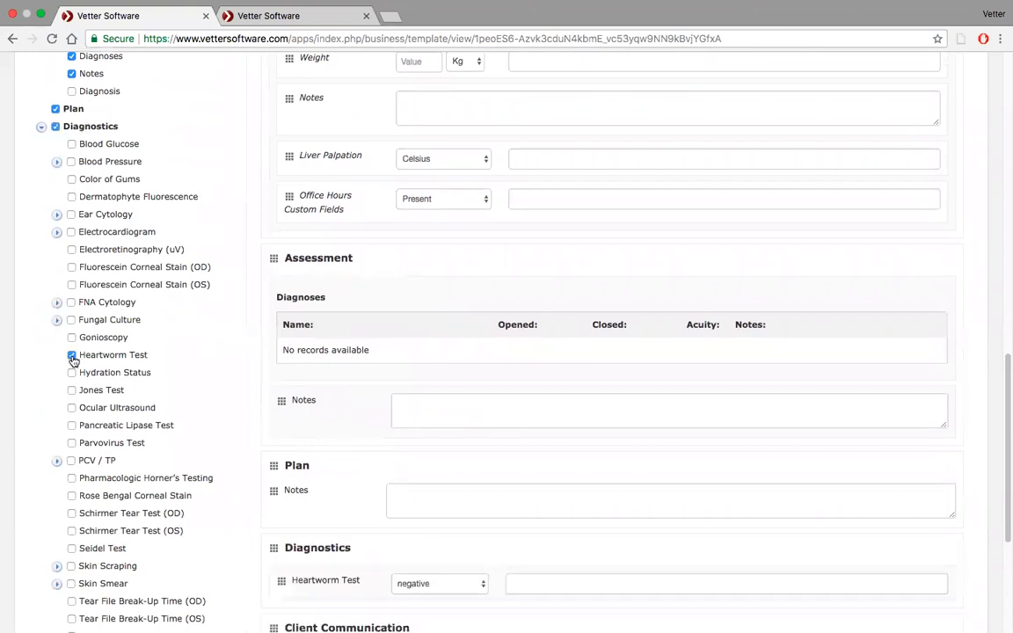
{"action": "scroll", "coordinate": [215, 440], "scroll_direction": "down", "scroll_amount": 3}
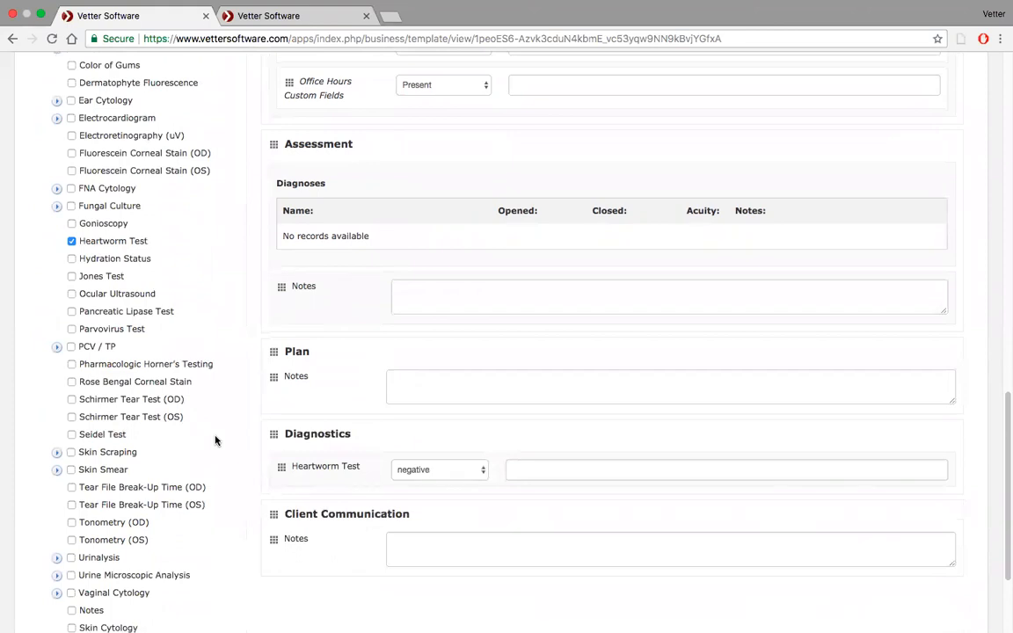
{"action": "scroll", "coordinate": [215, 440], "scroll_direction": "down", "scroll_amount": 3}
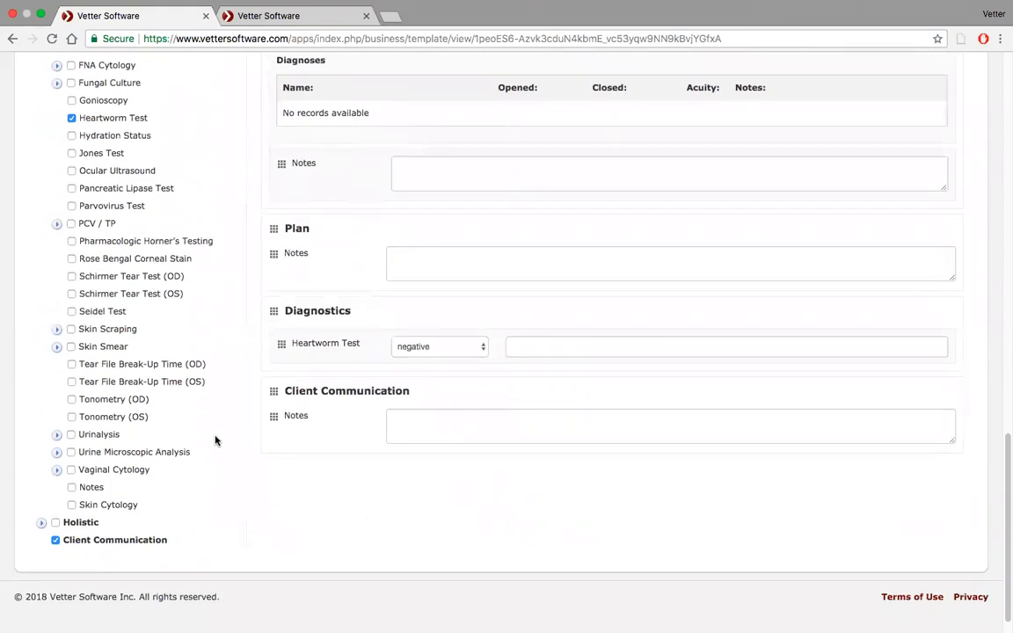
{"action": "left_click", "coordinate": [71, 400]}
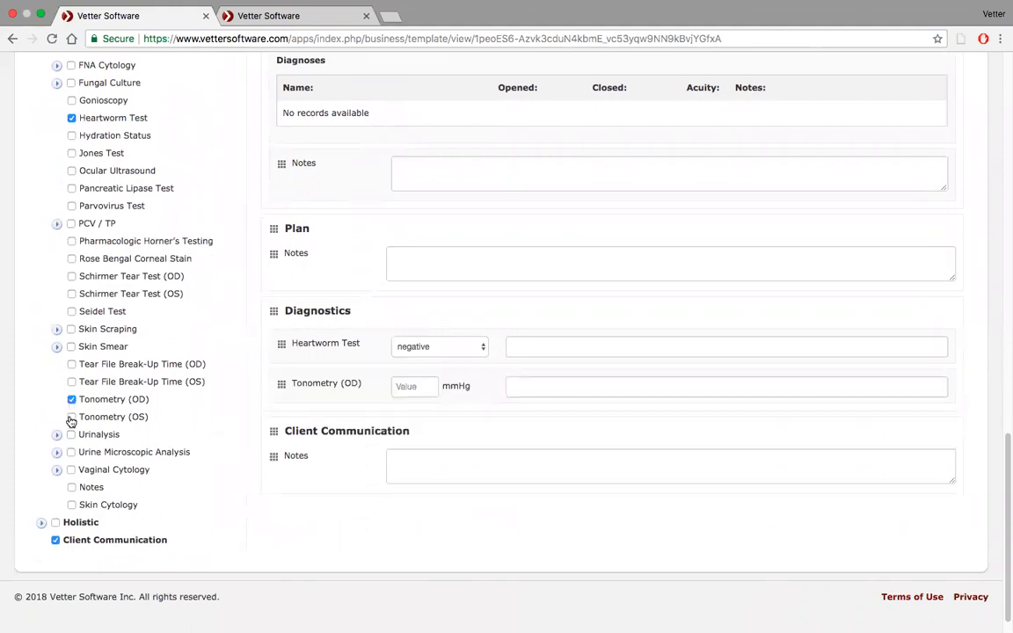
{"action": "left_click", "coordinate": [71, 417]}
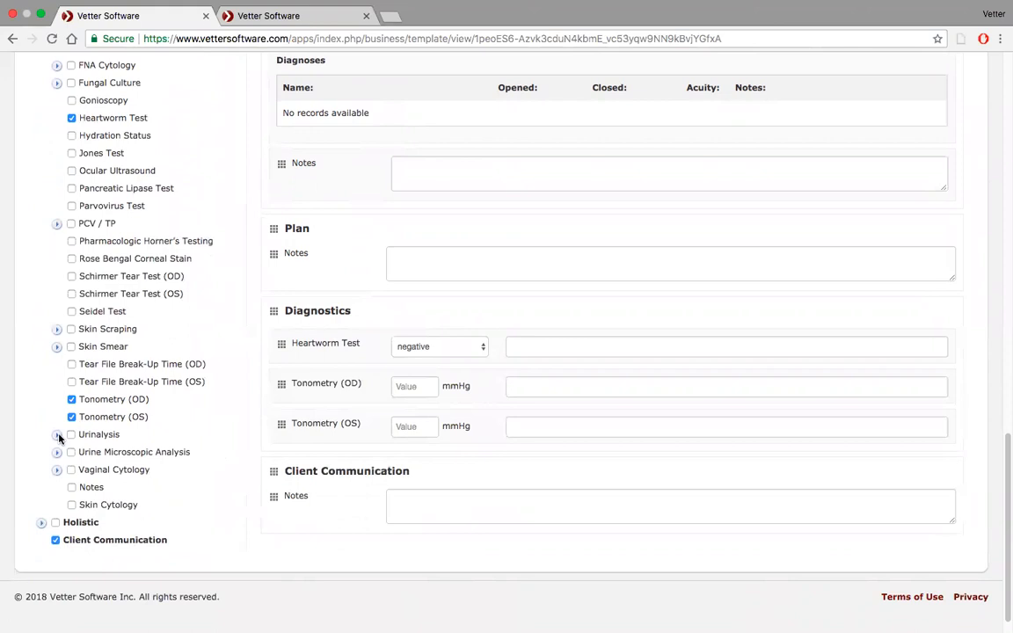
Try adding all Urinalysis items to the Diagnostics section, then remove them again and collapse the item list.
{"action": "left_click", "coordinate": [57, 435]}
{"action": "scroll", "coordinate": [141, 405], "scroll_direction": "down", "scroll_amount": 3}
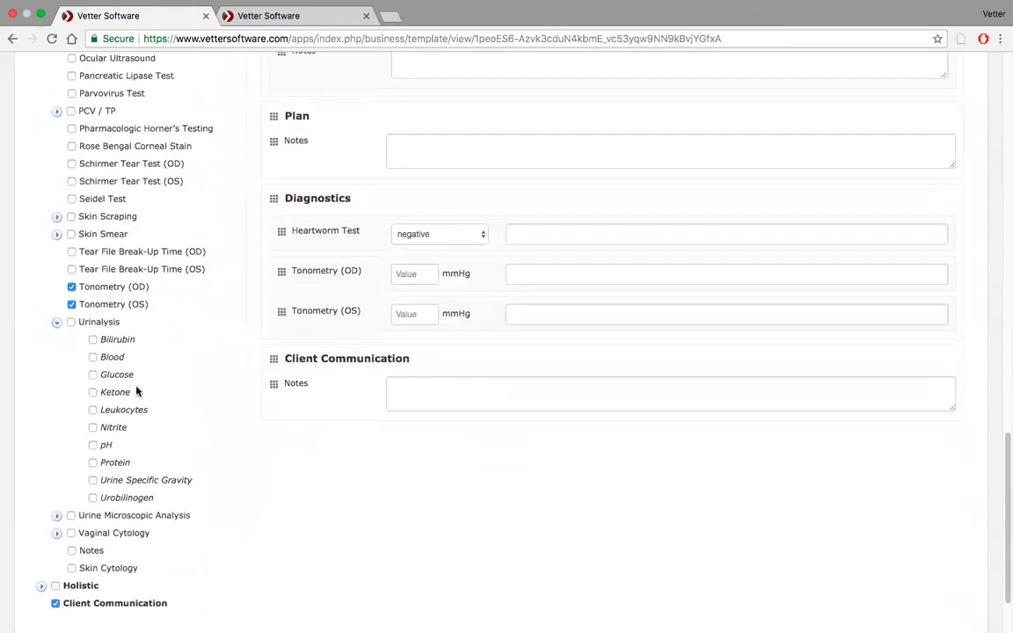
{"action": "left_click", "coordinate": [71, 322]}
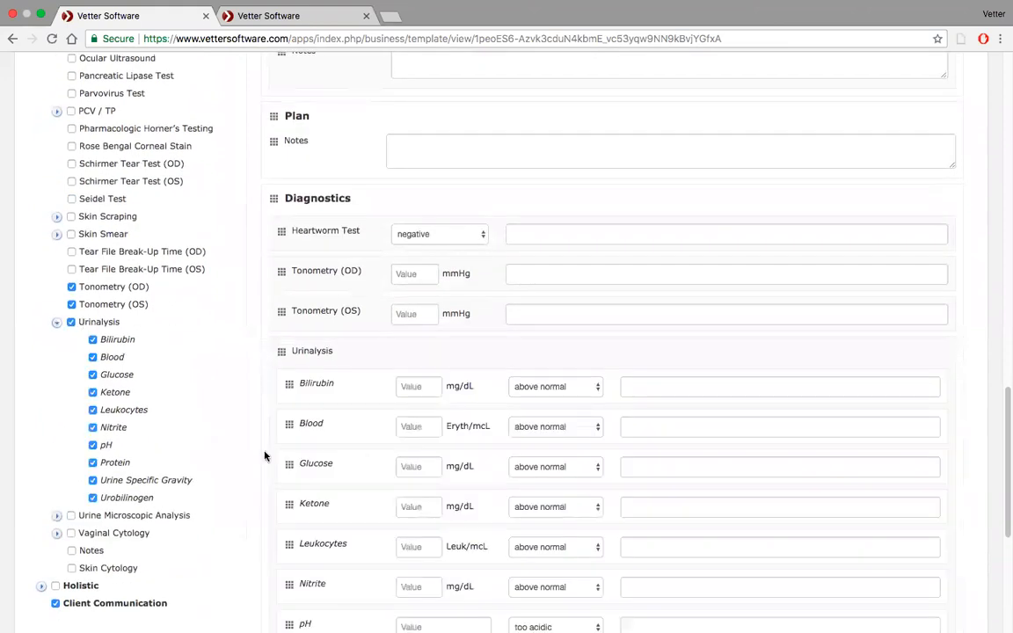
{"action": "scroll", "coordinate": [467, 491], "scroll_direction": "up", "scroll_amount": 1}
{"action": "scroll", "coordinate": [467, 489], "scroll_direction": "down", "scroll_amount": 5}
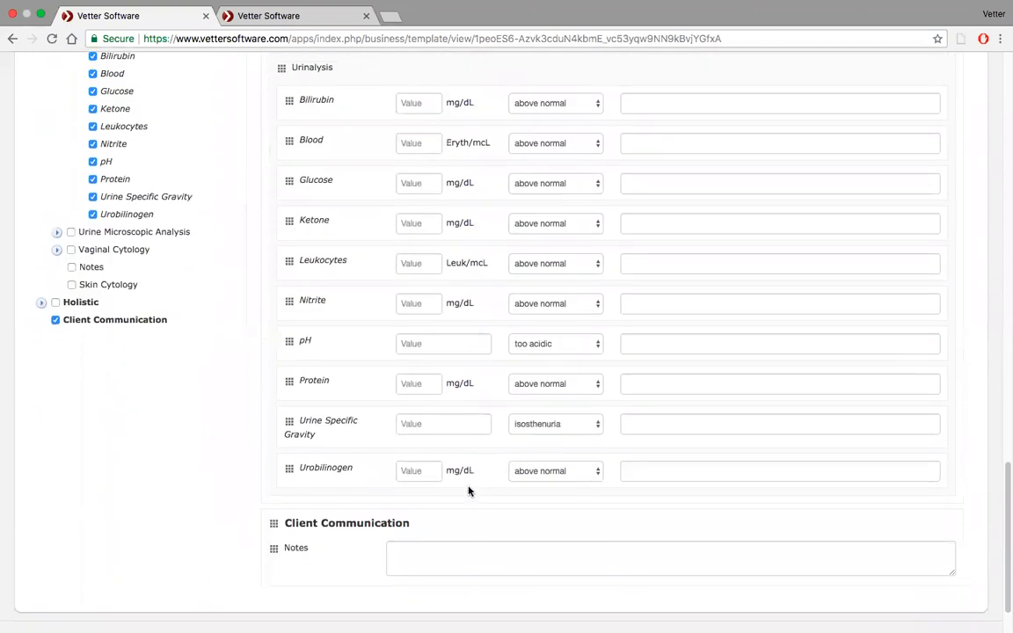
{"action": "scroll", "coordinate": [468, 489], "scroll_direction": "up", "scroll_amount": 2}
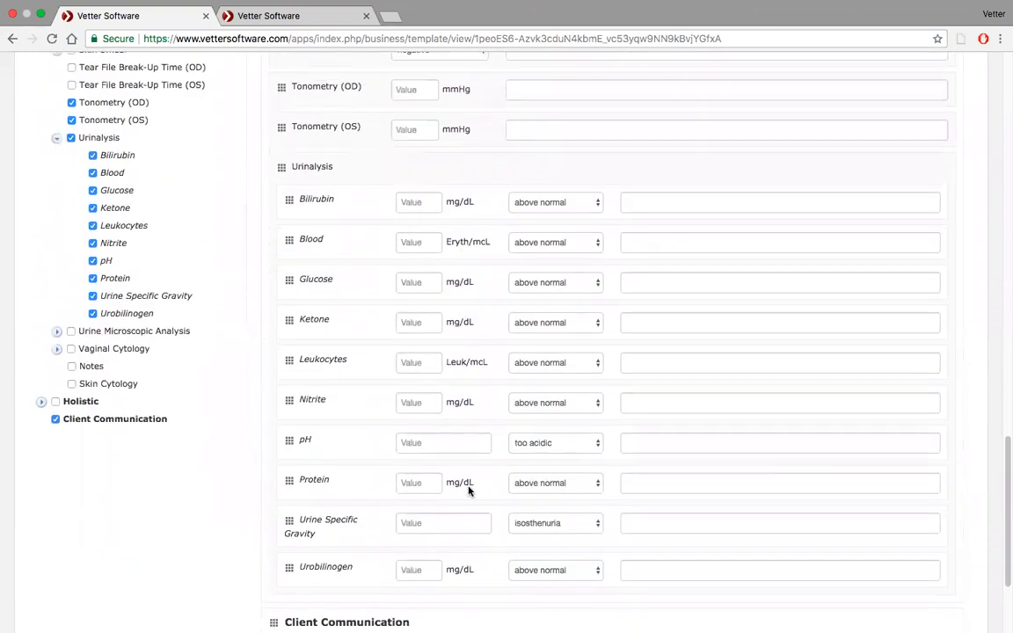
{"action": "scroll", "coordinate": [468, 490], "scroll_direction": "up", "scroll_amount": 8}
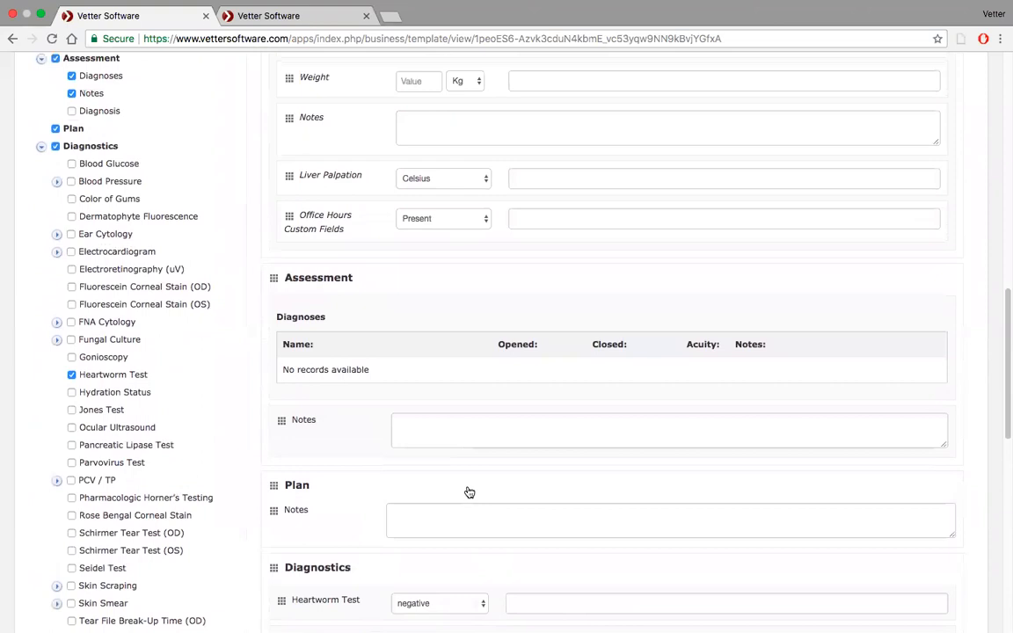
{"action": "scroll", "coordinate": [469, 492], "scroll_direction": "up", "scroll_amount": 6}
{"action": "scroll", "coordinate": [470, 492], "scroll_direction": "down", "scroll_amount": 10}
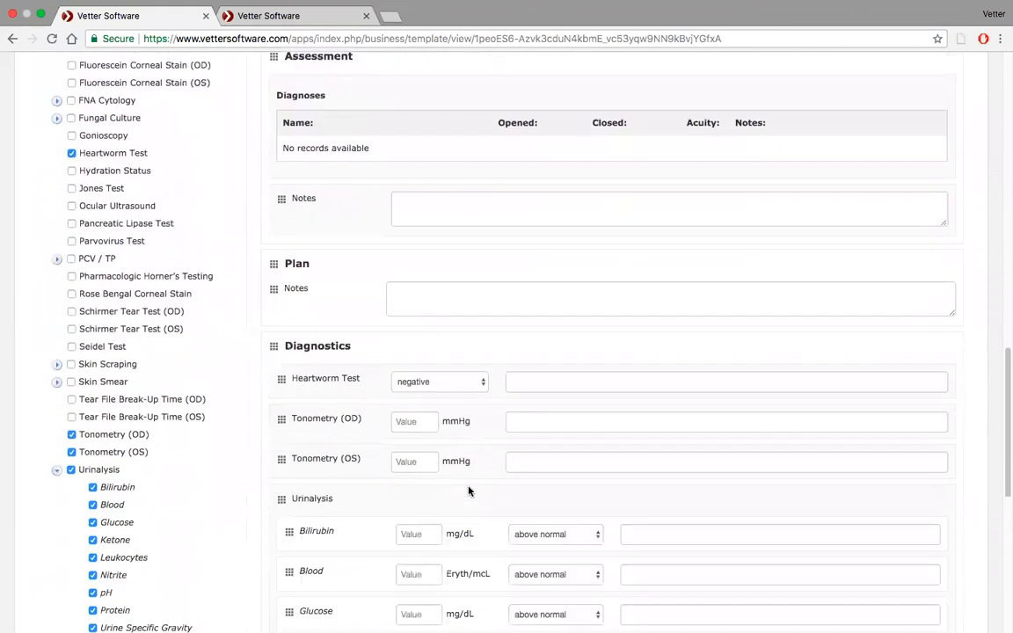
{"action": "scroll", "coordinate": [468, 491], "scroll_direction": "down", "scroll_amount": 4}
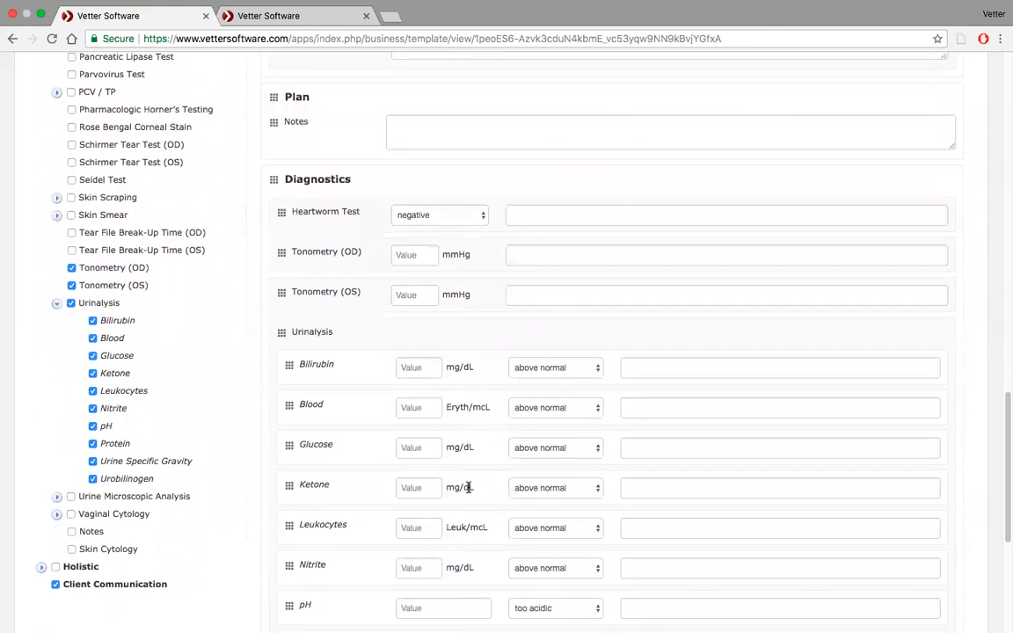
{"action": "scroll", "coordinate": [468, 489], "scroll_direction": "up", "scroll_amount": 4}
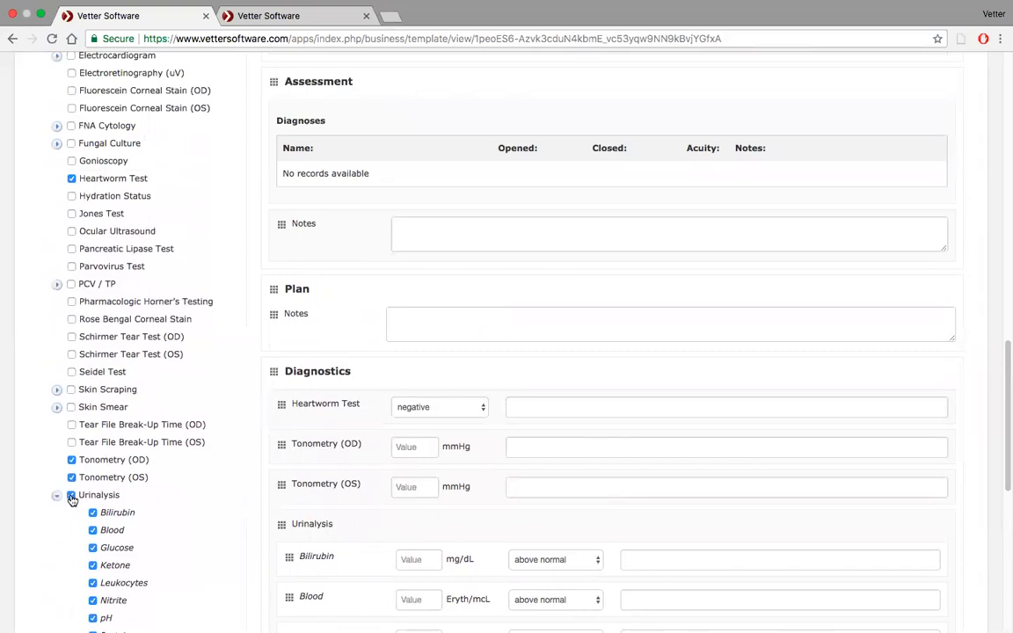
{"action": "left_click", "coordinate": [71, 495]}
{"action": "left_click", "coordinate": [56, 496]}
{"action": "scroll", "coordinate": [109, 426], "scroll_direction": "up", "scroll_amount": 4}
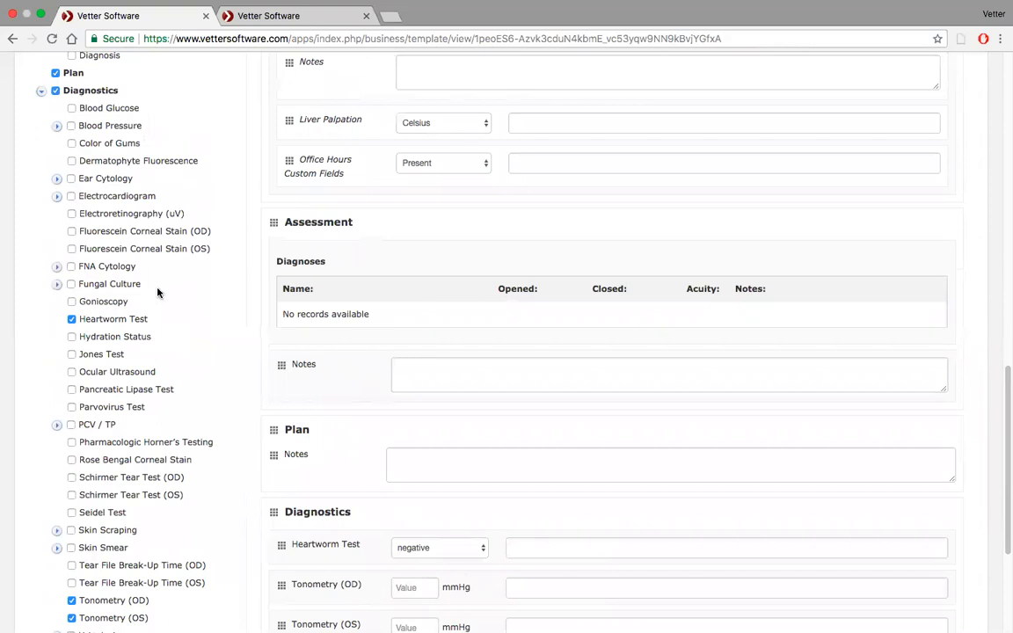
Remove Liver Palpation and Office Hours Custom Fields from the Vital Signs items of the New Haven medical note template.
{"action": "scroll", "coordinate": [157, 293], "scroll_direction": "down", "scroll_amount": 4}
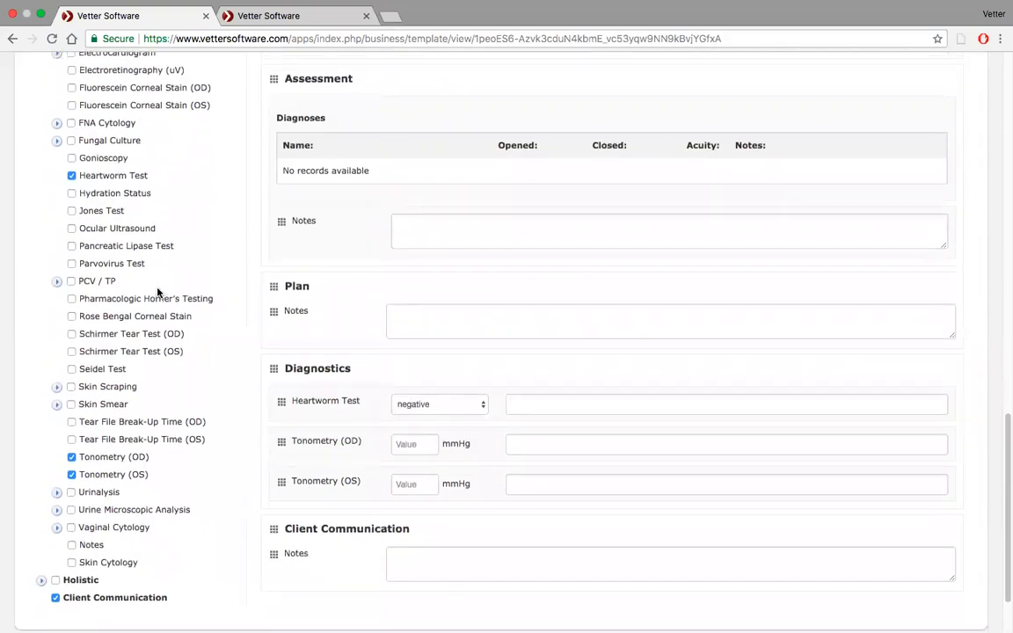
{"action": "scroll", "coordinate": [157, 293], "scroll_direction": "up", "scroll_amount": 8}
{"action": "scroll", "coordinate": [157, 292], "scroll_direction": "up", "scroll_amount": 4}
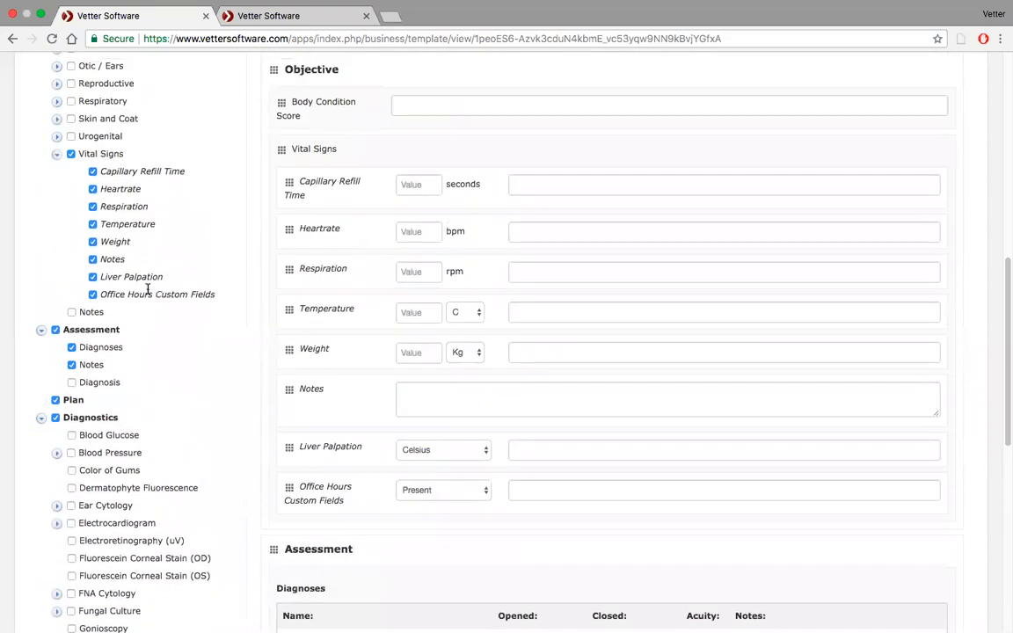
{"action": "left_click", "coordinate": [93, 277]}
{"action": "left_click", "coordinate": [93, 295]}
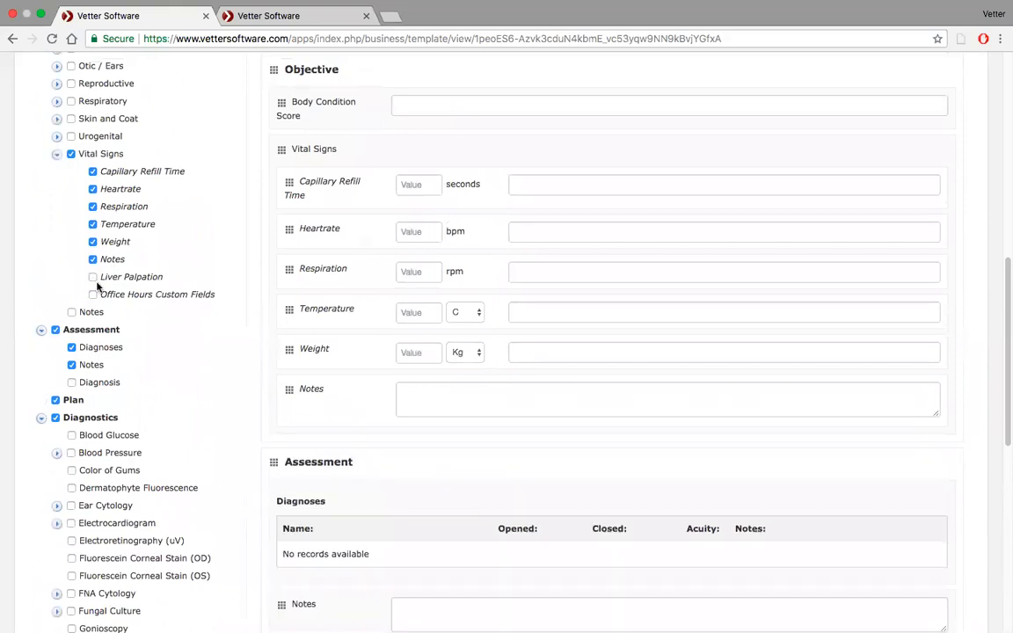
{"action": "scroll", "coordinate": [101, 286], "scroll_direction": "up", "scroll_amount": 10}
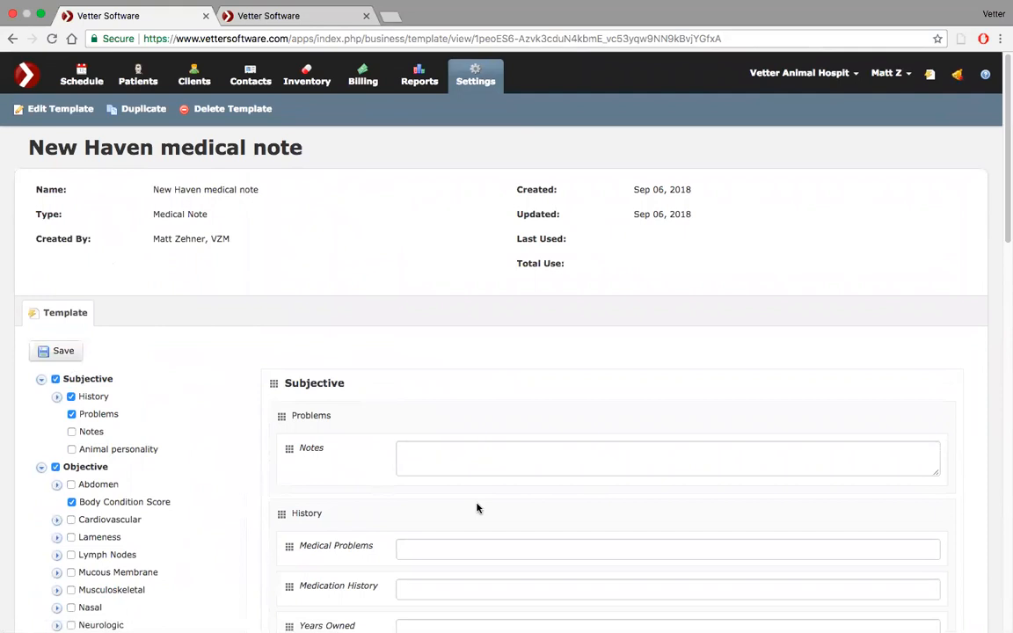
{"action": "scroll", "coordinate": [476, 507], "scroll_direction": "down", "scroll_amount": 5}
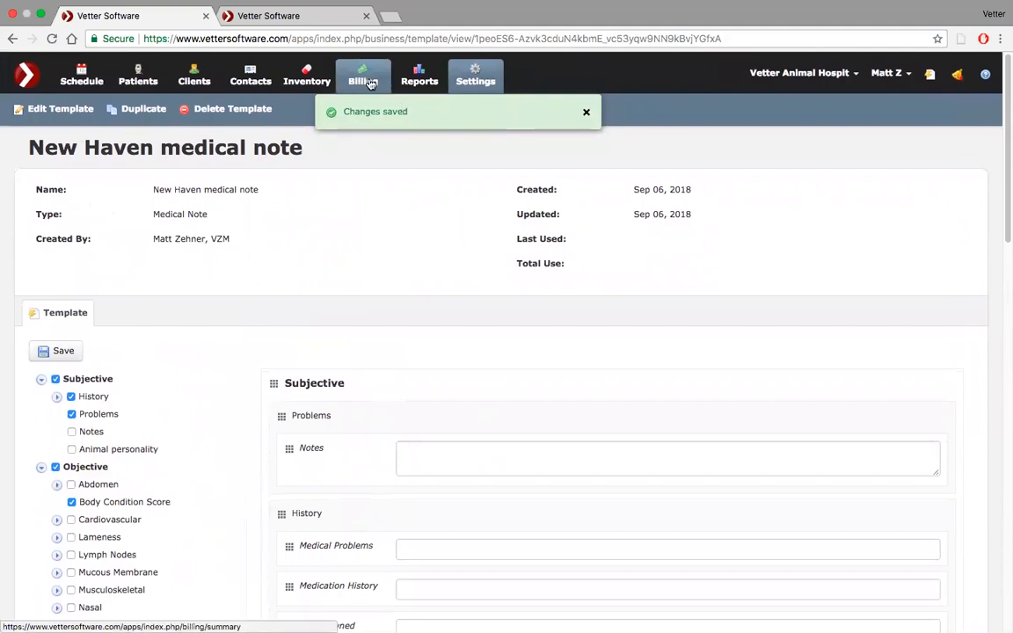
Discard the new medical note in the patient record and list the custom field templates in the hospital settings.
{"action": "left_click", "coordinate": [301, 23]}
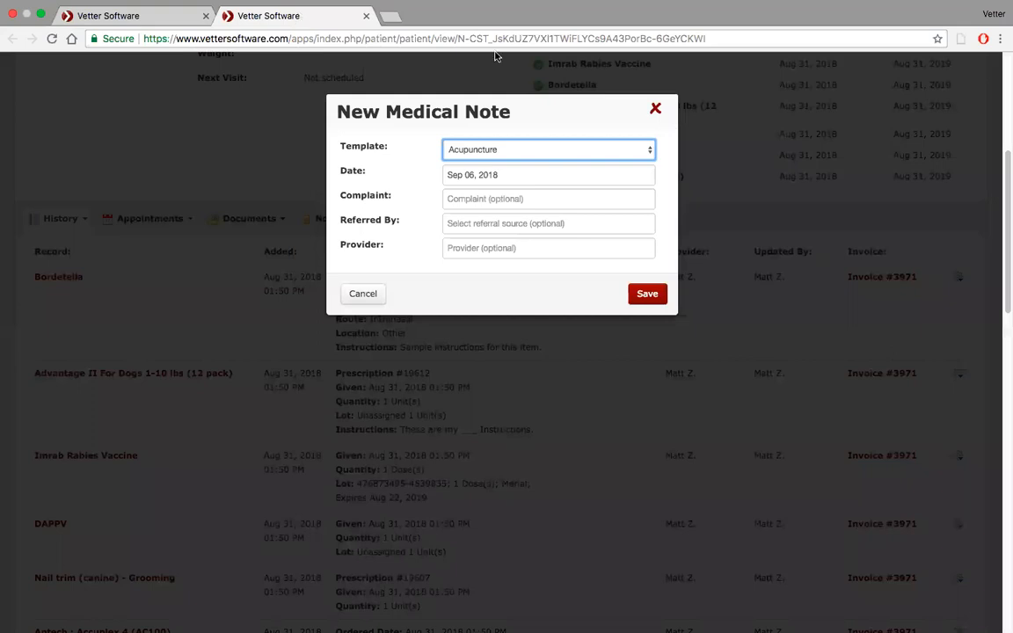
{"action": "left_click", "coordinate": [656, 109]}
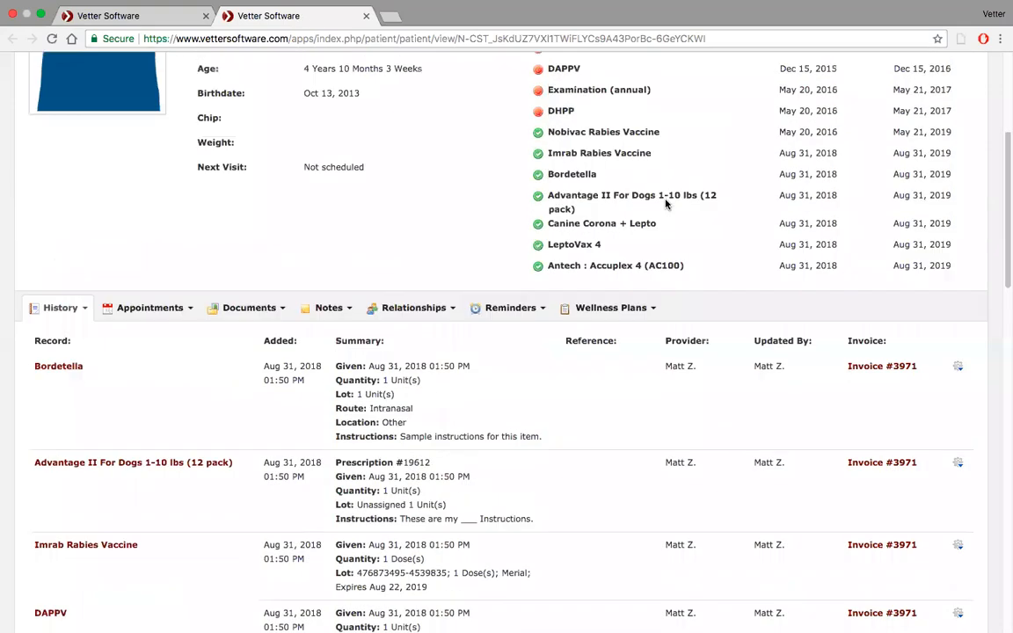
{"action": "scroll", "coordinate": [665, 204], "scroll_direction": "up", "scroll_amount": 5}
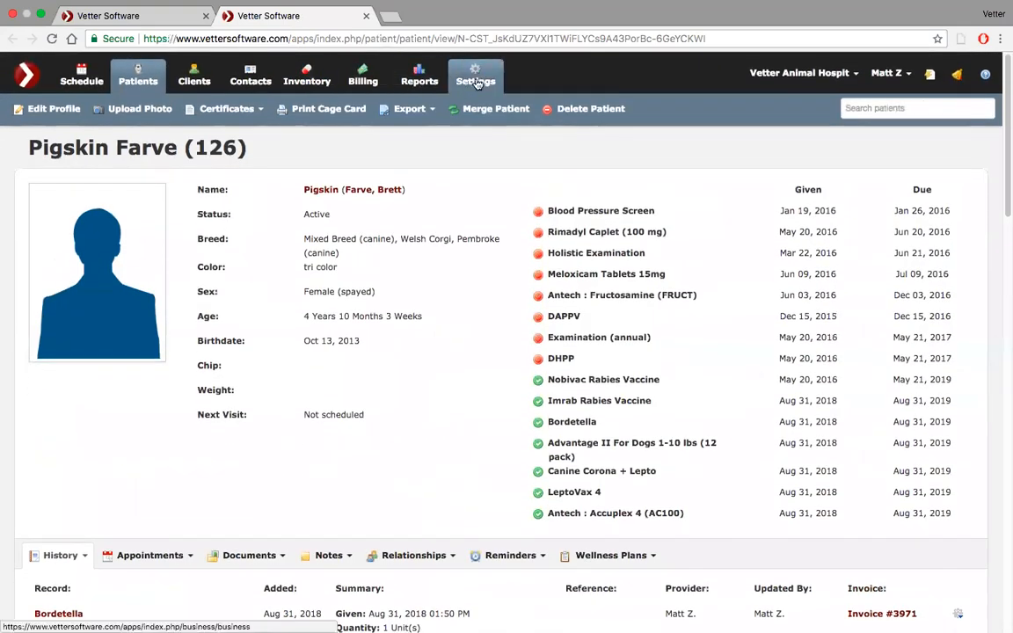
{"action": "left_click", "coordinate": [476, 81]}
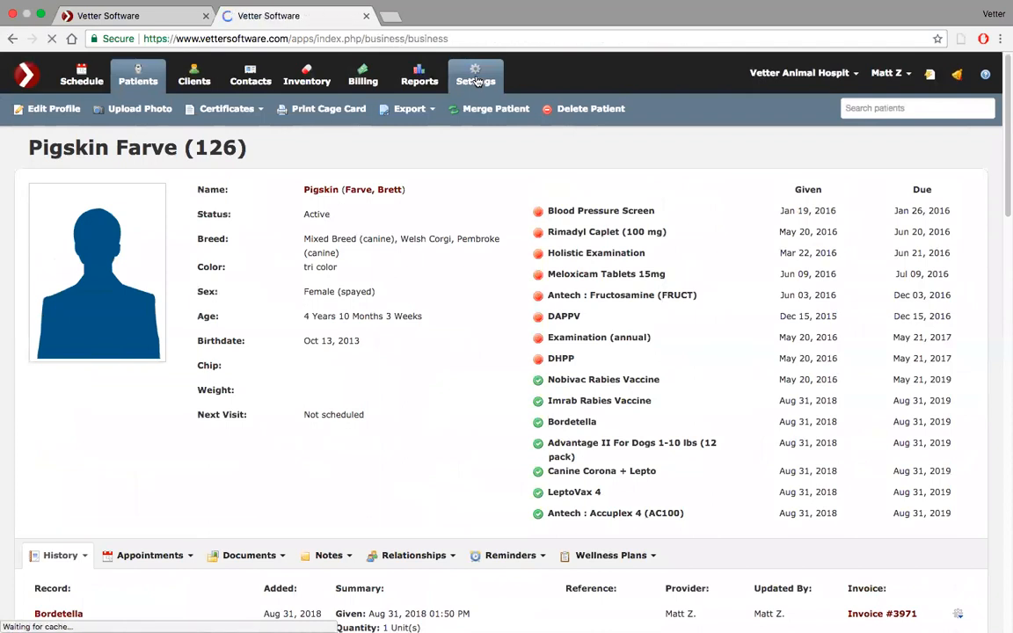
{"action": "scroll", "coordinate": [454, 315], "scroll_direction": "down", "scroll_amount": 2}
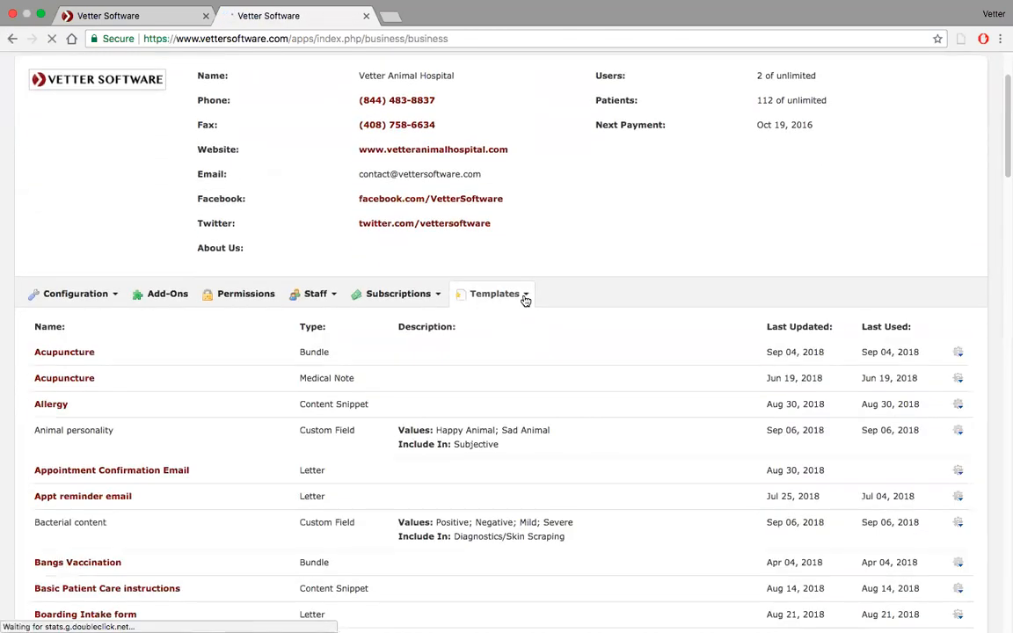
{"action": "left_click", "coordinate": [525, 298]}
{"action": "left_click", "coordinate": [524, 358]}
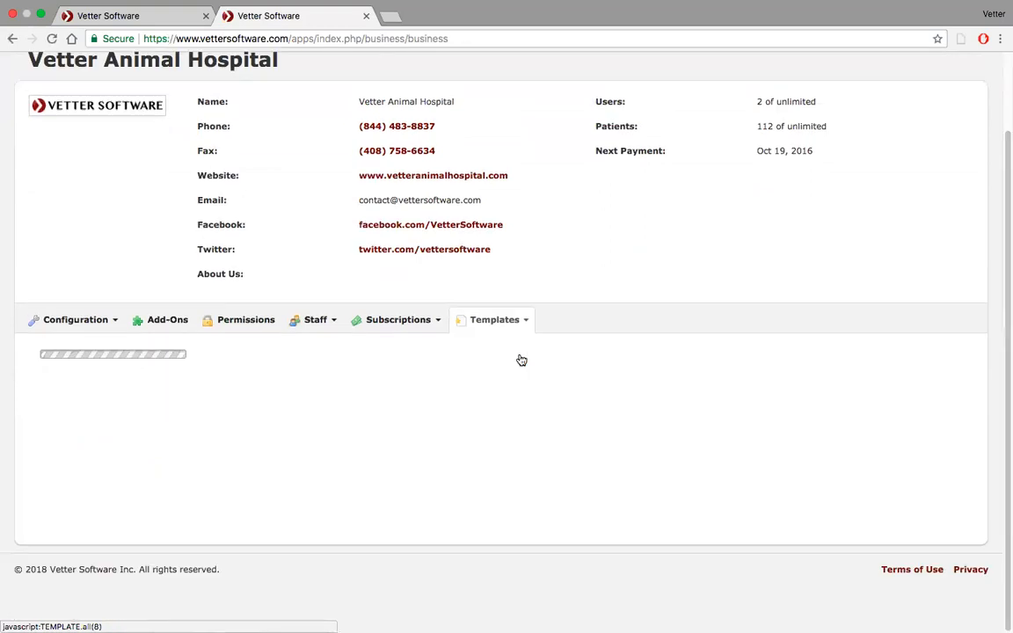
{"action": "scroll", "coordinate": [517, 413], "scroll_direction": "down", "scroll_amount": 5}
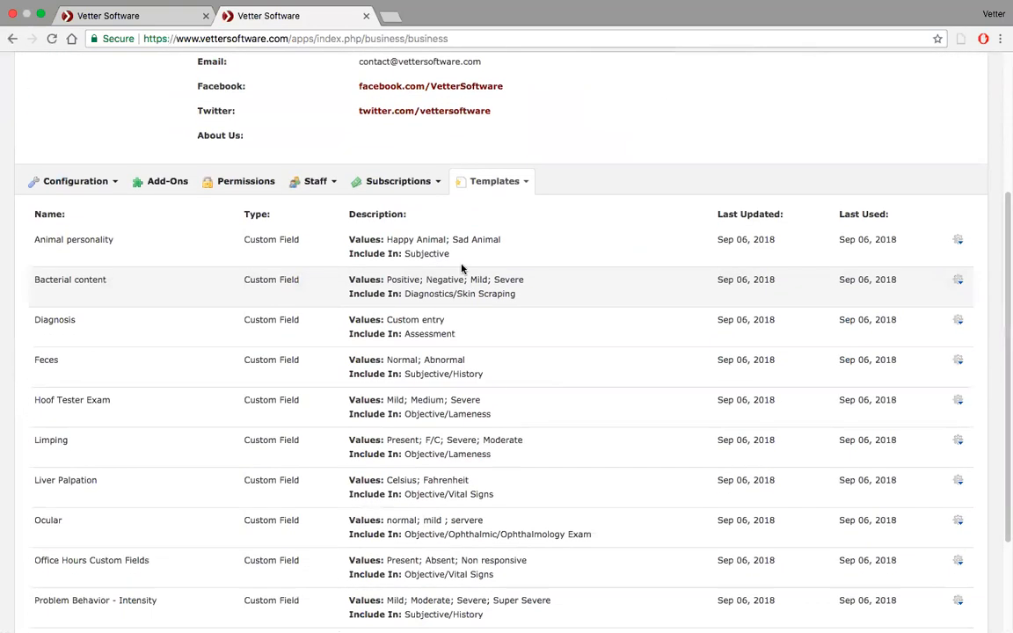
{"action": "scroll", "coordinate": [430, 448], "scroll_direction": "down", "scroll_amount": 1}
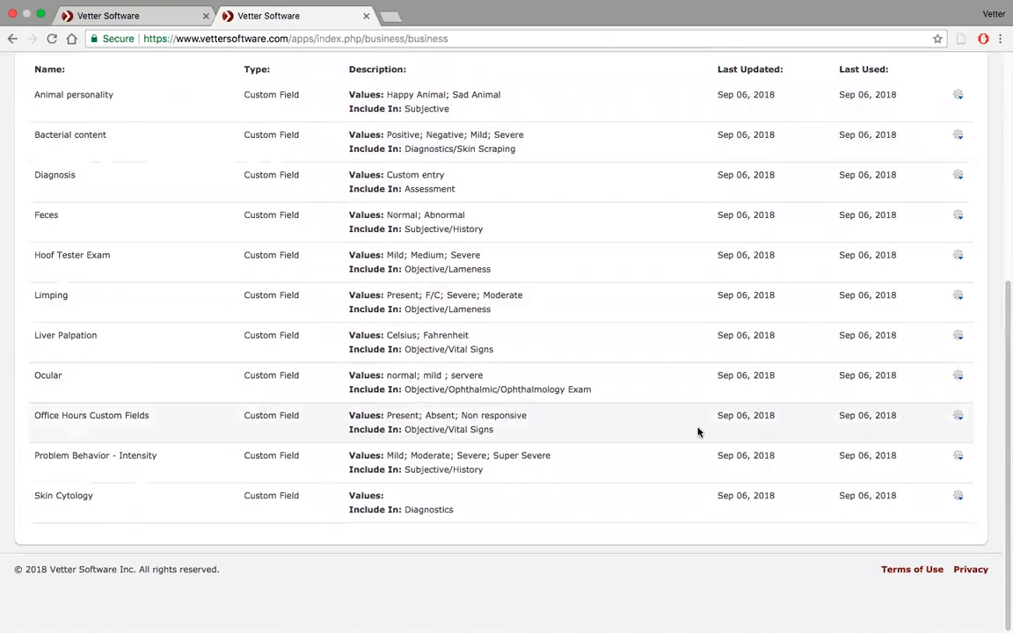
Delete the custom fields Office Hours Custom Fields and Liver Palpation.
{"action": "left_click", "coordinate": [961, 417]}
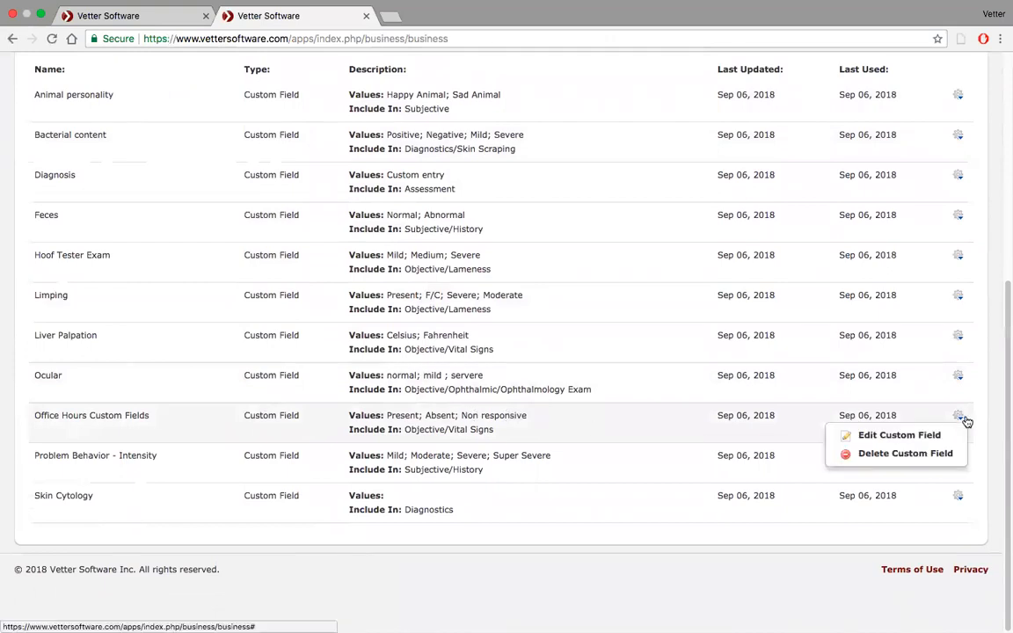
{"action": "left_click", "coordinate": [932, 454]}
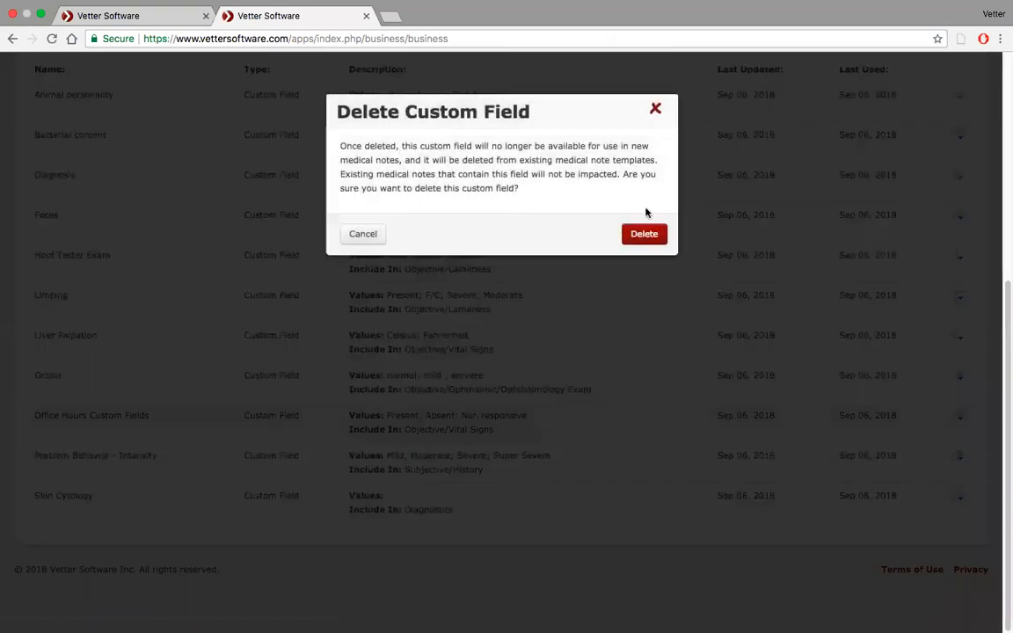
{"action": "left_click", "coordinate": [645, 234]}
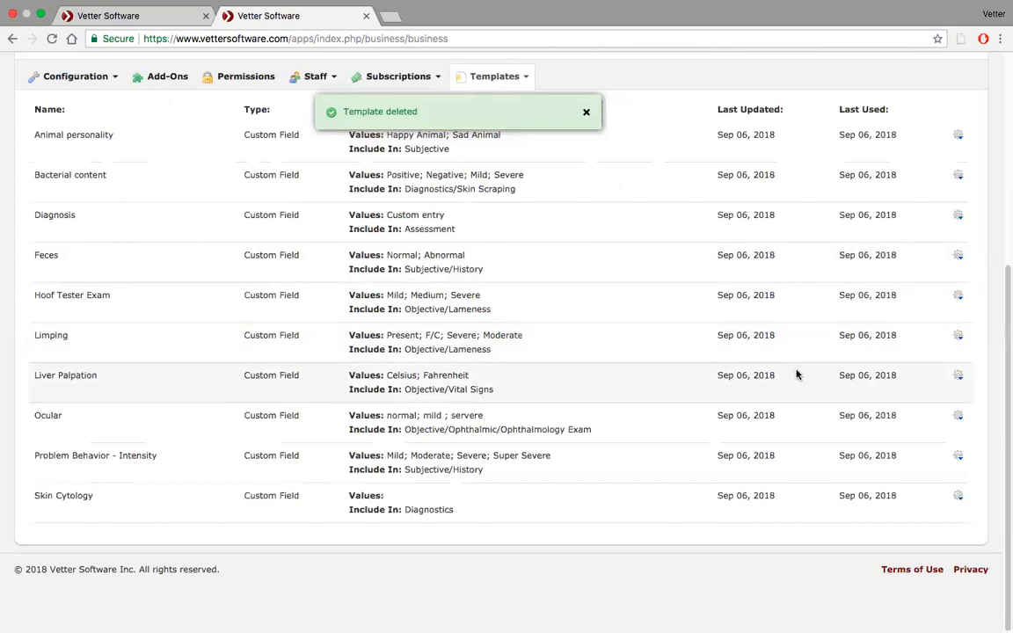
{"action": "left_click", "coordinate": [961, 378]}
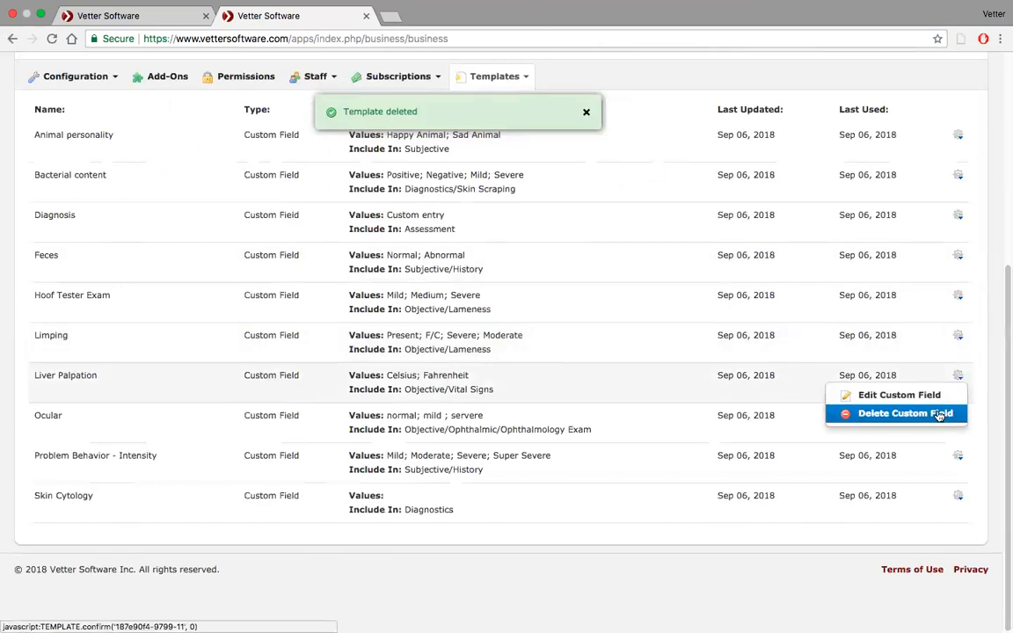
{"action": "left_click", "coordinate": [871, 413]}
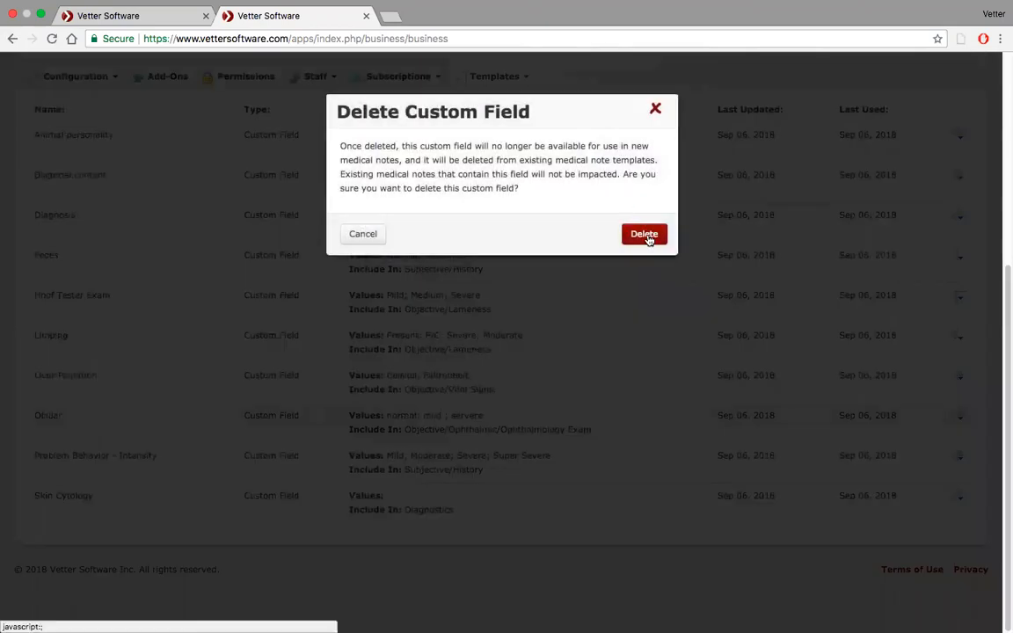
{"action": "left_click", "coordinate": [645, 234]}
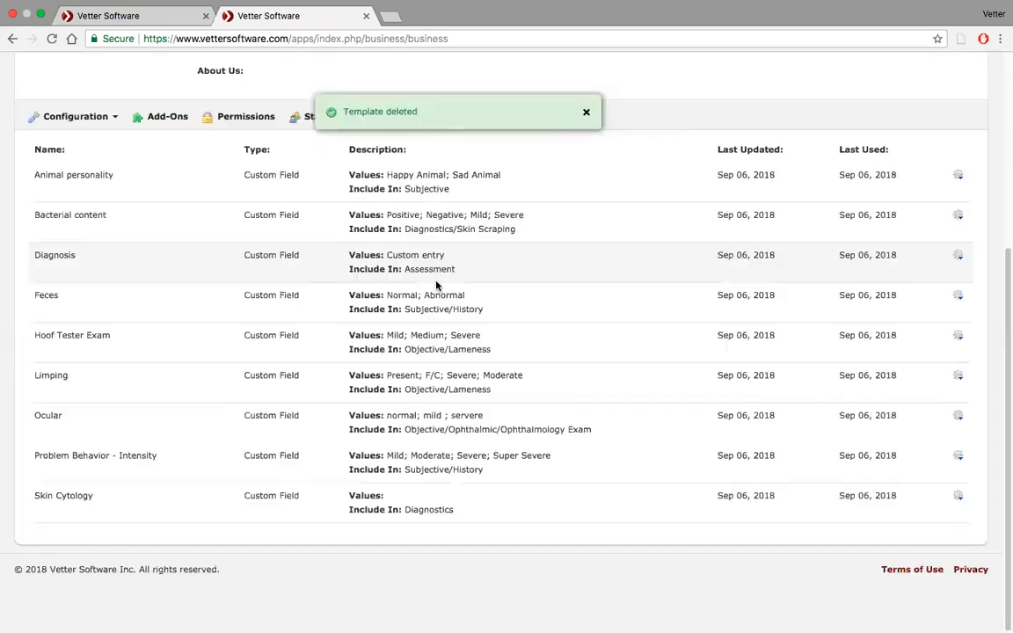
Add Notes to the New Haven template's Diagnostics section, enter a finding starting with "Fecal Exam: No", and save the template.
{"action": "scroll", "coordinate": [439, 283], "scroll_direction": "up", "scroll_amount": 2}
{"action": "left_click", "coordinate": [523, 199]}
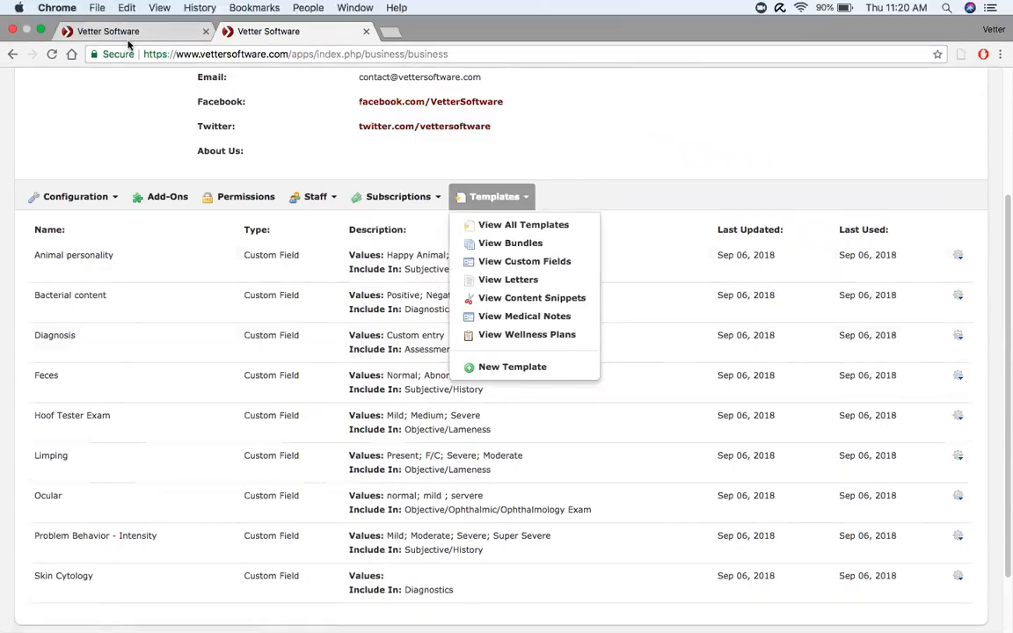
{"action": "left_click", "coordinate": [123, 35]}
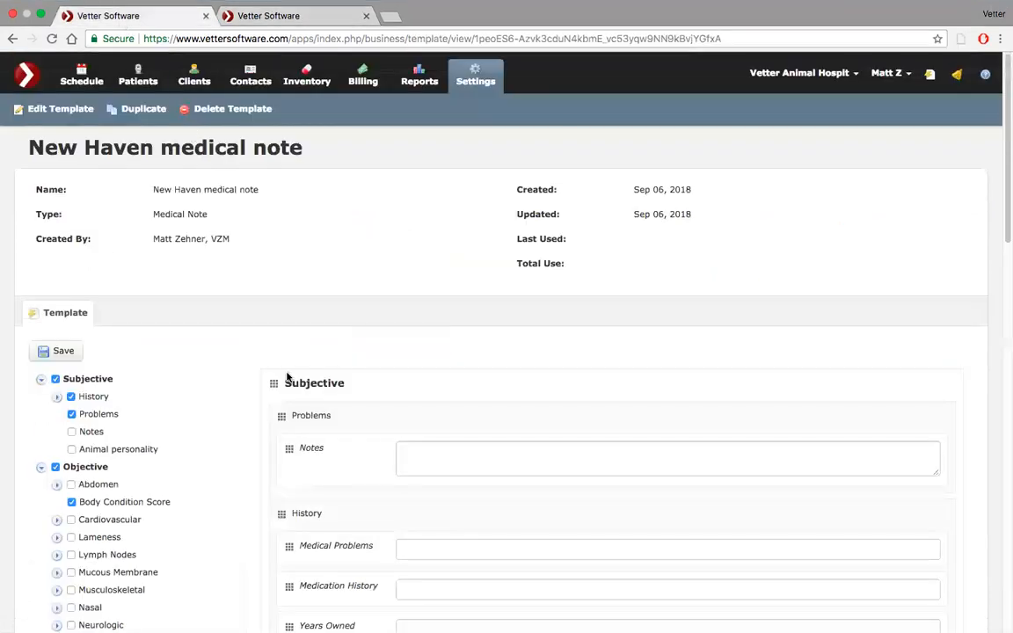
{"action": "scroll", "coordinate": [286, 379], "scroll_direction": "down", "scroll_amount": 3}
{"action": "scroll", "coordinate": [287, 378], "scroll_direction": "down", "scroll_amount": 15}
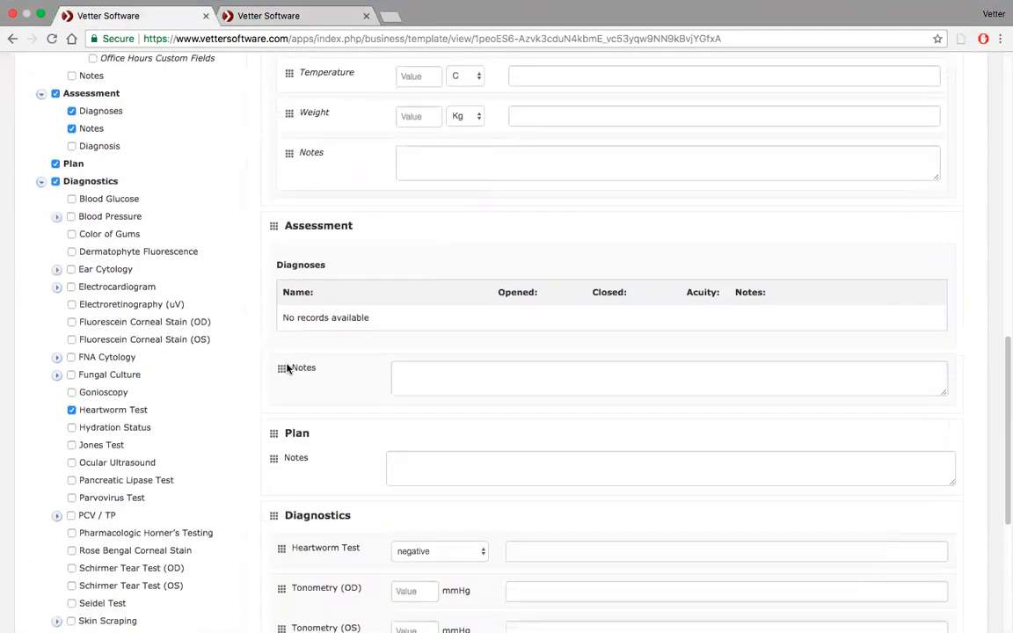
{"action": "scroll", "coordinate": [286, 362], "scroll_direction": "down", "scroll_amount": 3}
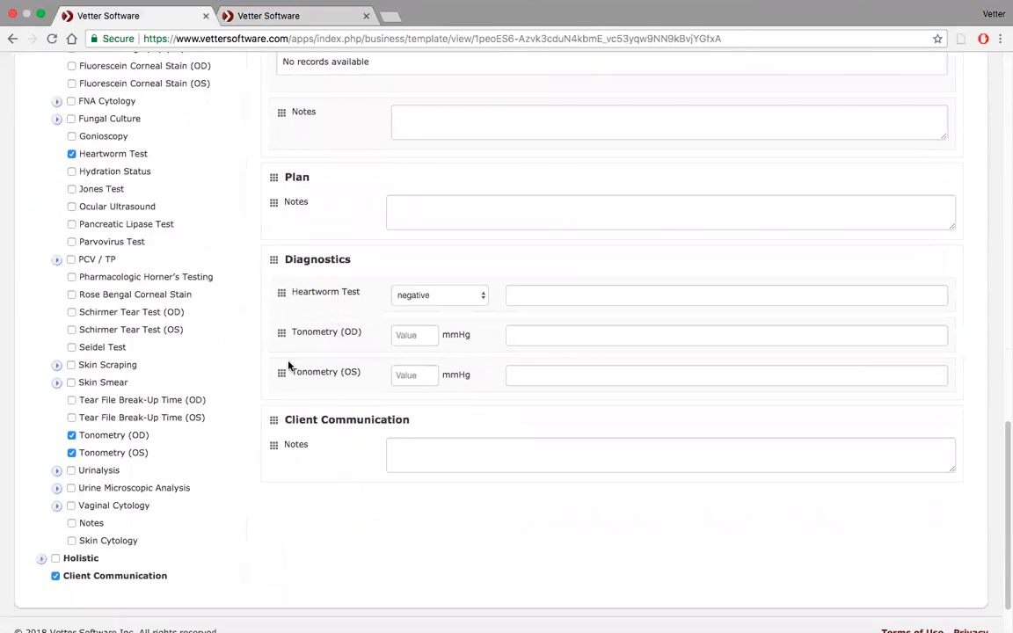
{"action": "left_click", "coordinate": [72, 523]}
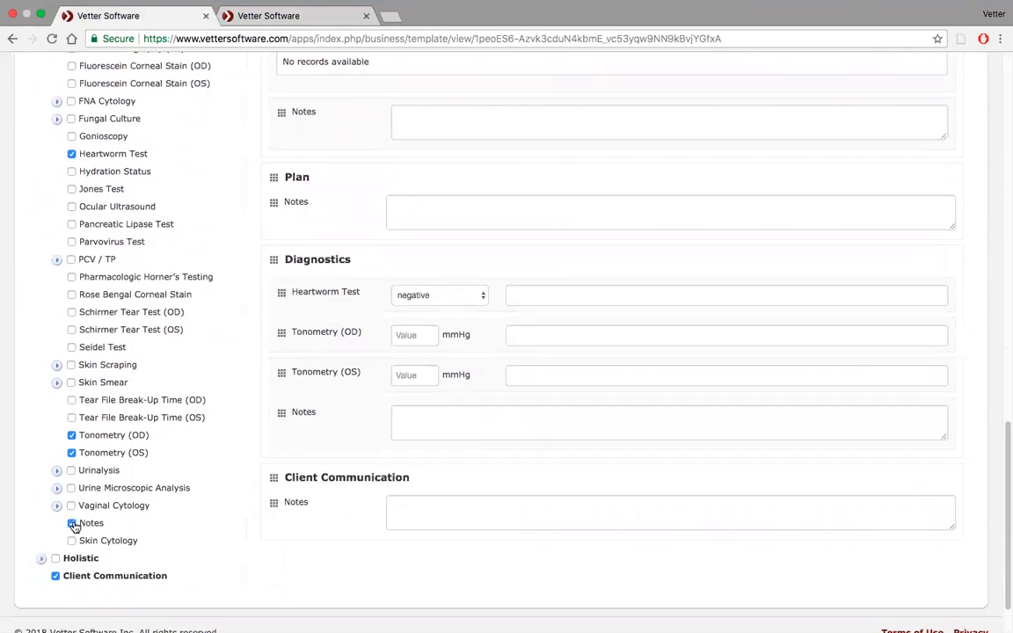
{"action": "left_click", "coordinate": [425, 421]}
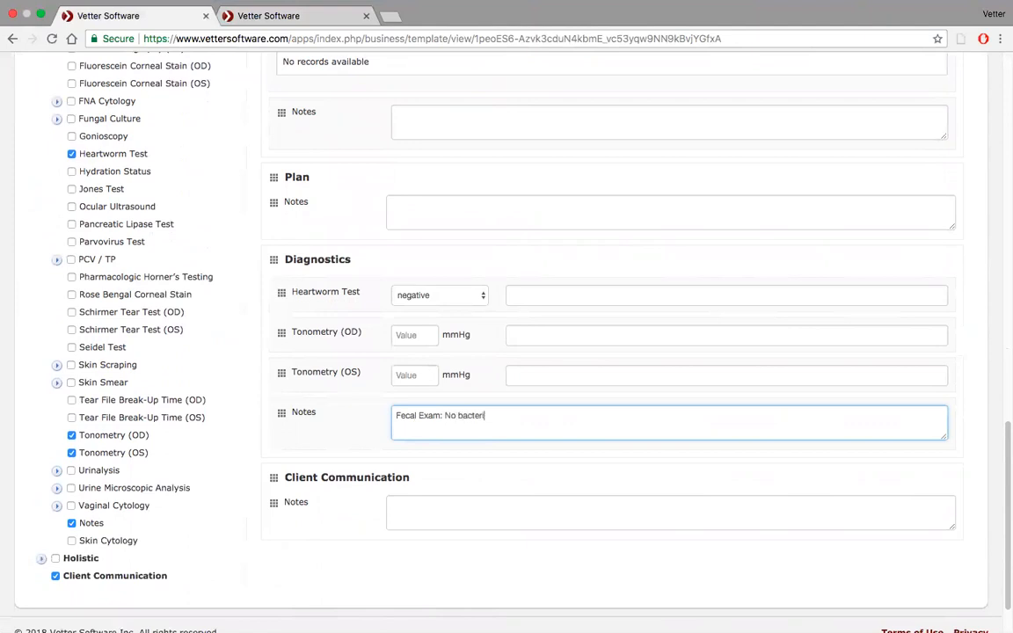
{"action": "scroll", "coordinate": [387, 336], "scroll_direction": "up", "scroll_amount": 20}
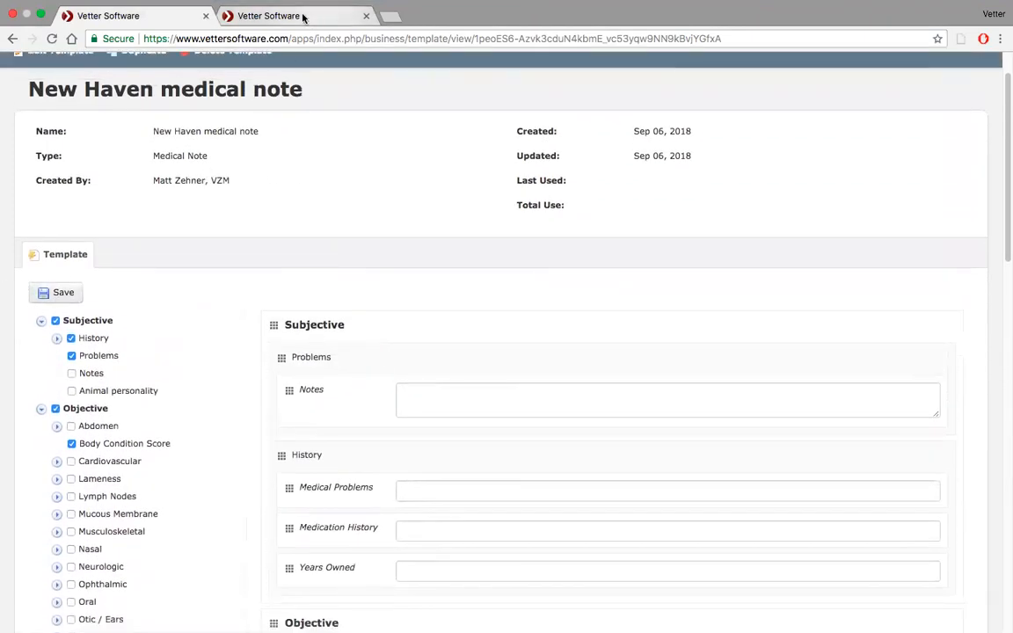
{"action": "left_click", "coordinate": [63, 292]}
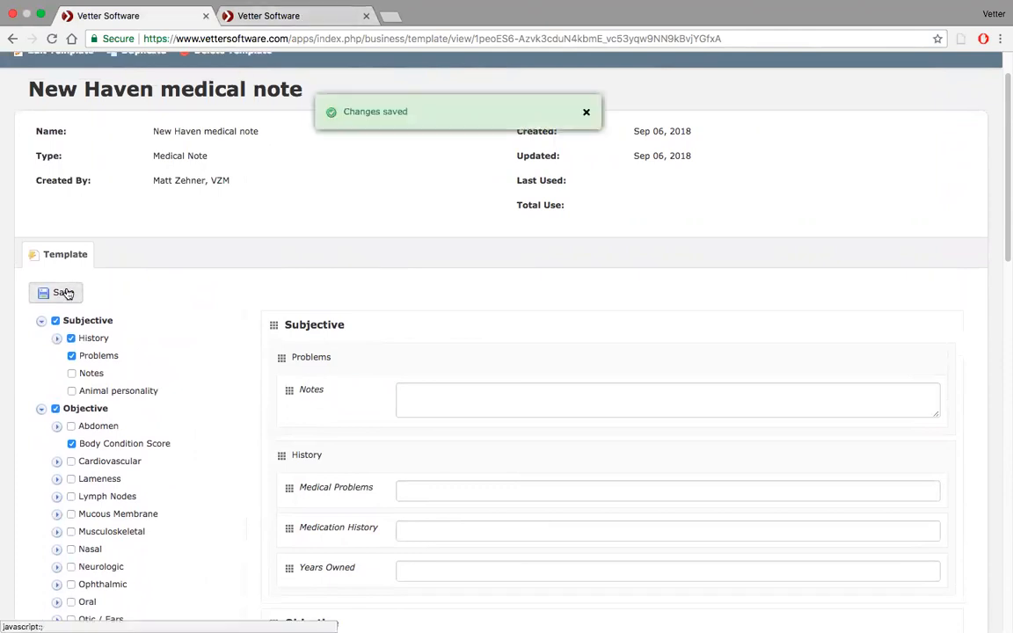
Start a new template titled Fecal Test with the type Custom Field.
{"action": "left_click", "coordinate": [282, 12]}
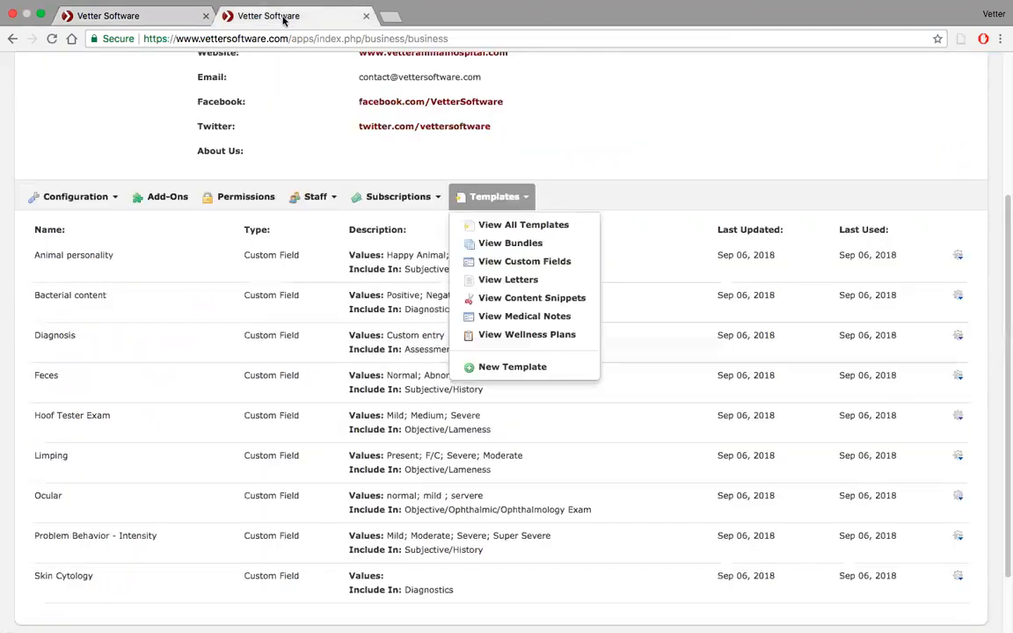
{"action": "left_click", "coordinate": [510, 369]}
{"action": "type", "text": "Fecal Te"}
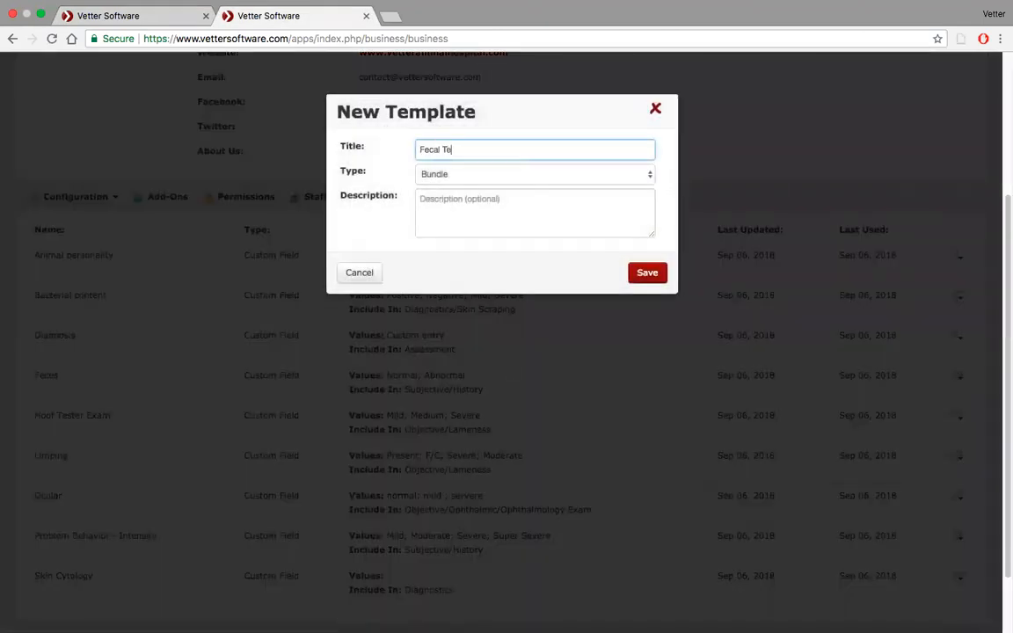
{"action": "left_click", "coordinate": [618, 174]}
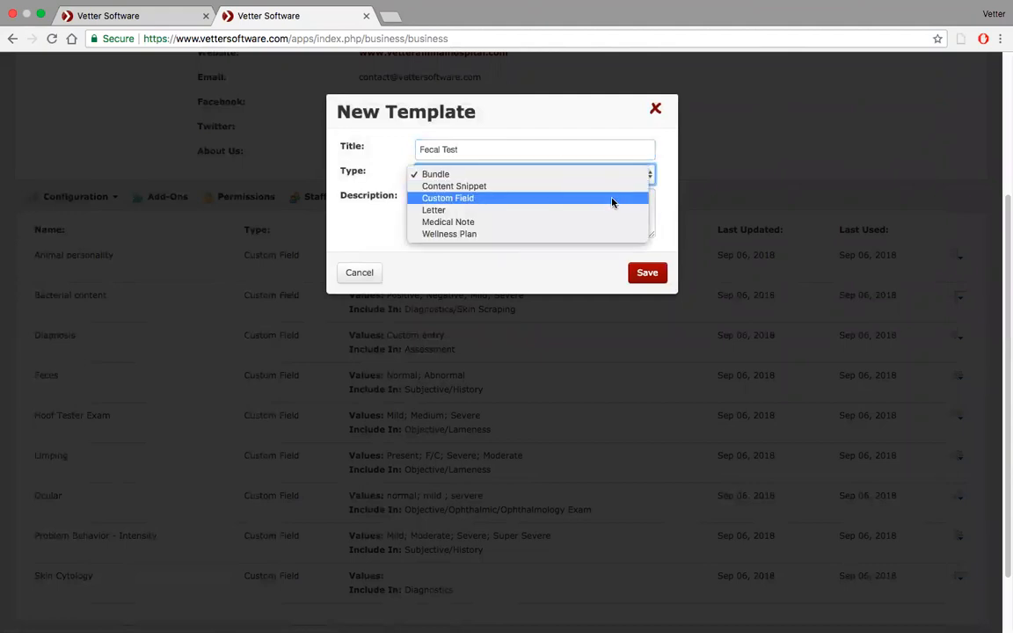
{"action": "left_click", "coordinate": [613, 201]}
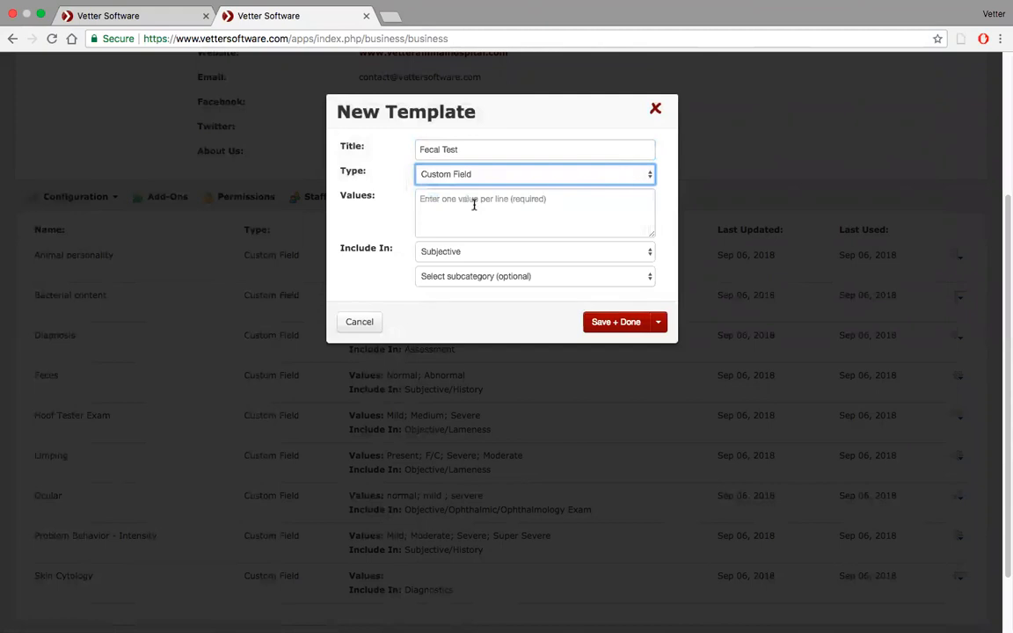
Include the Fecal Test field in Diagnostics without a subcategory.
{"action": "left_click", "coordinate": [487, 255]}
{"action": "left_click", "coordinate": [488, 299]}
{"action": "left_click", "coordinate": [537, 277]}
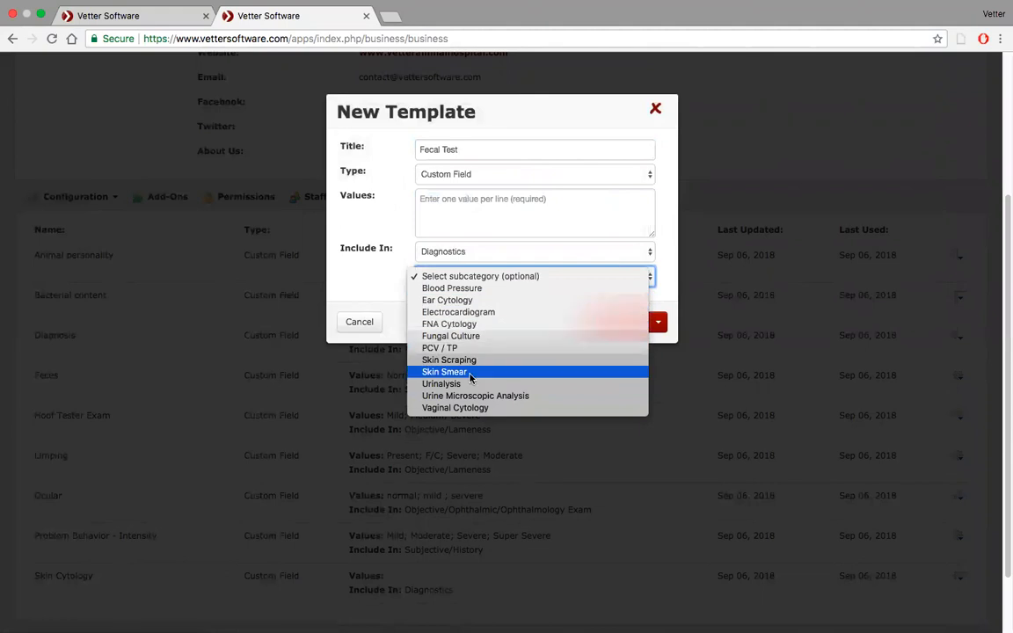
{"action": "left_click", "coordinate": [467, 277]}
Enter Bacteria present, No noticeable bacteria and Severe as the Fecal Test field's values.
{"action": "left_click", "coordinate": [454, 201]}
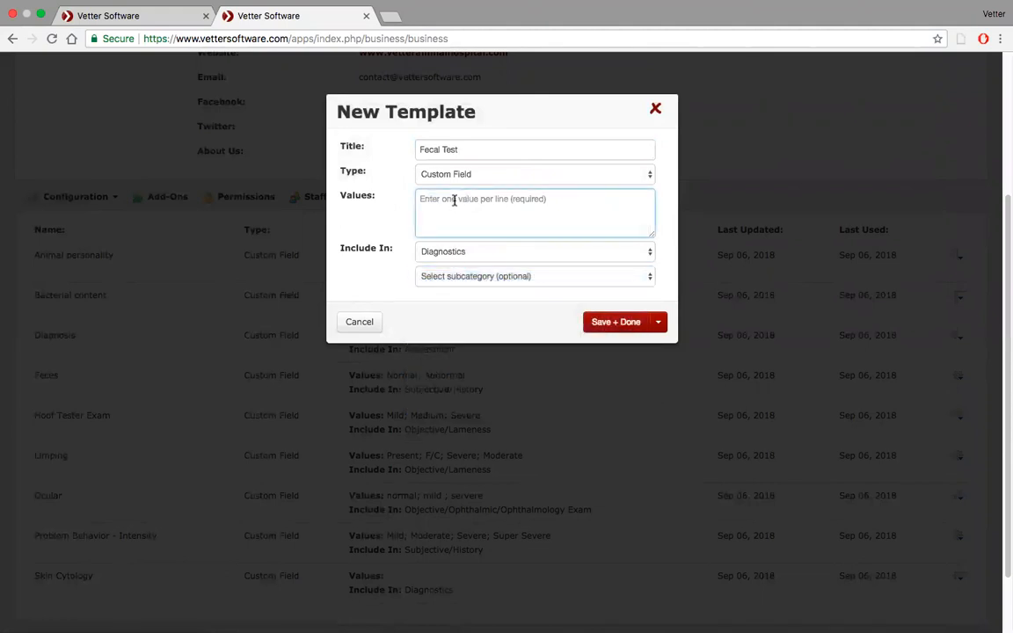
{"action": "type", "text": "Bacteria present"}
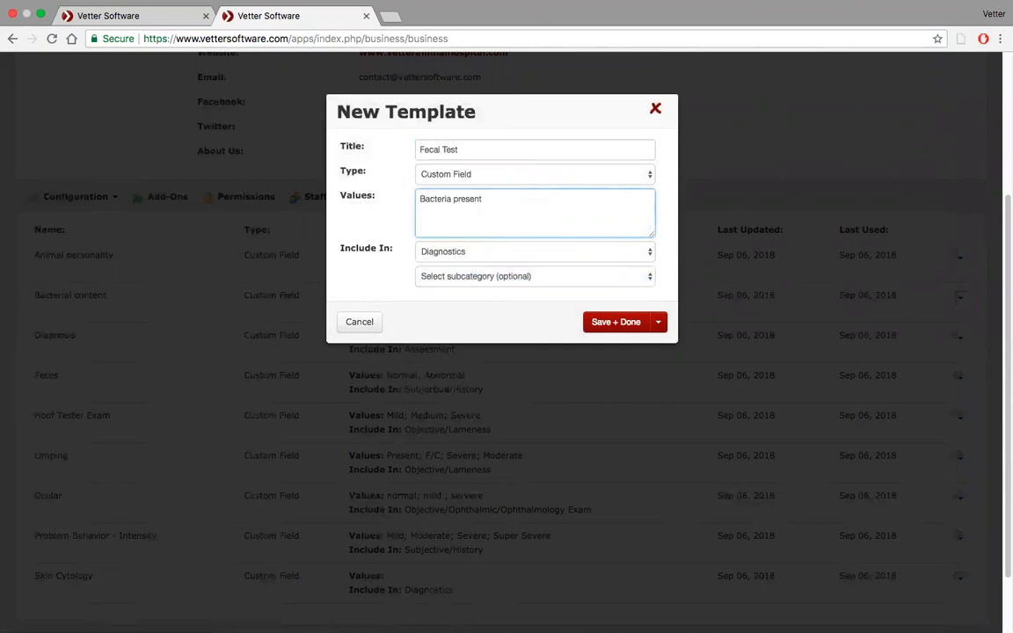
{"action": "mouse_move", "coordinate": [549, 616]}
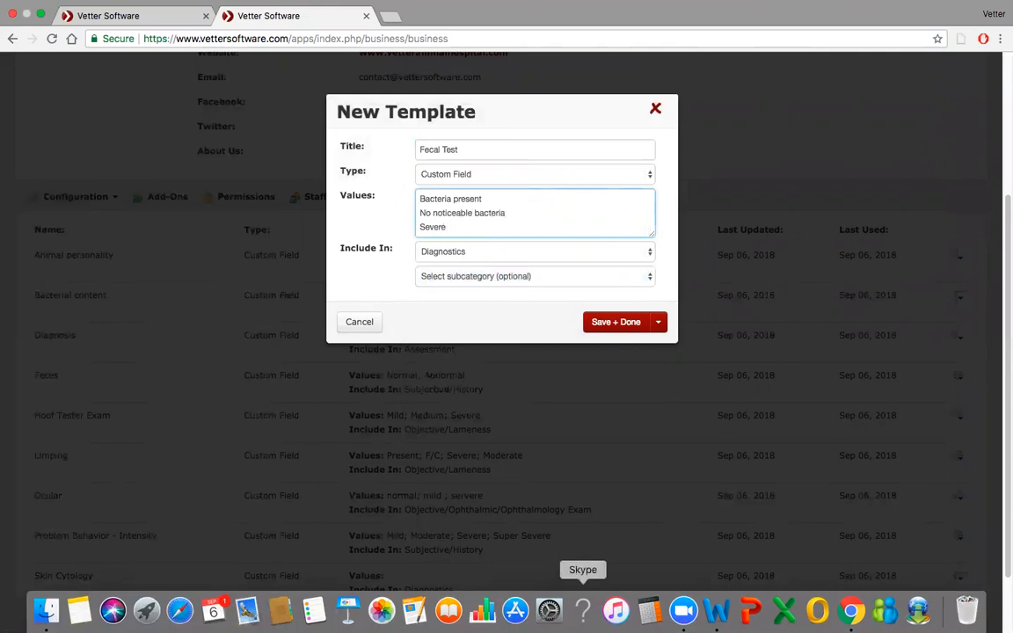
Save the Fecal Test custom field and reload the New Haven medical note template.
{"action": "left_click", "coordinate": [617, 328]}
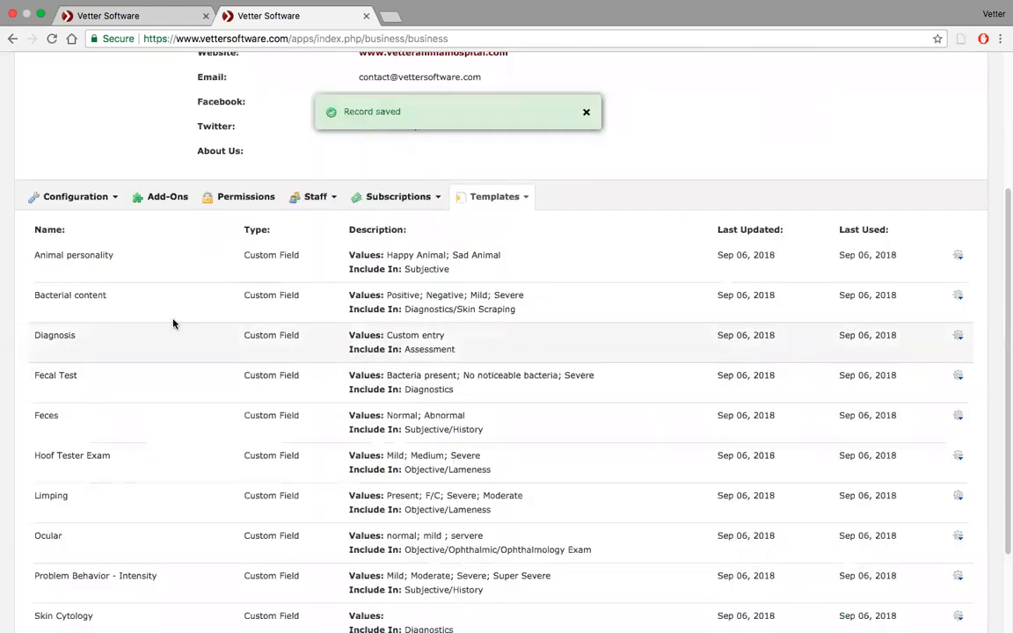
{"action": "left_click", "coordinate": [136, 17]}
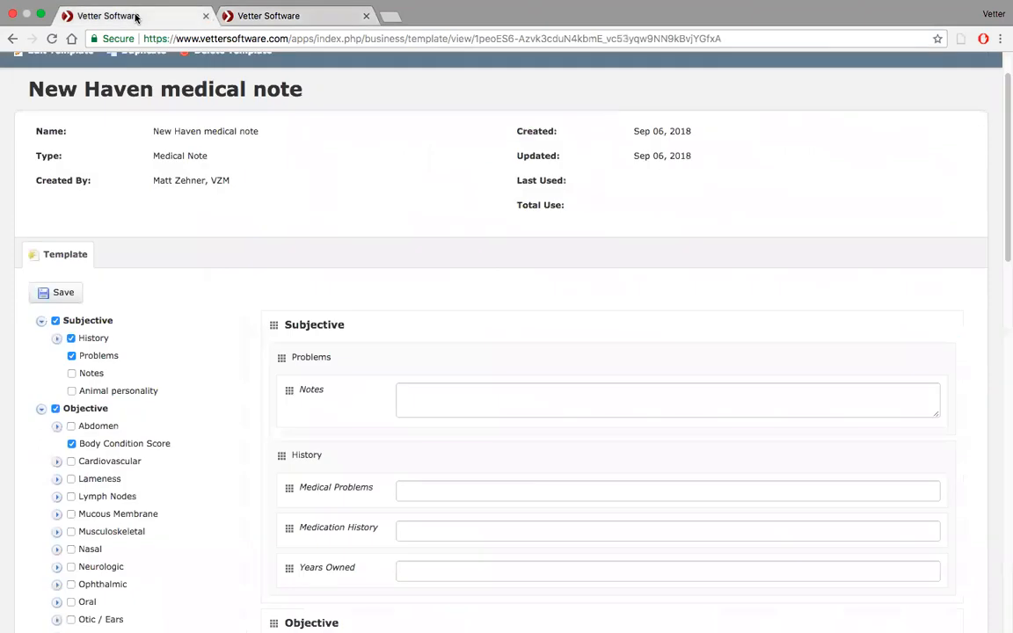
{"action": "scroll", "coordinate": [286, 296], "scroll_direction": "down", "scroll_amount": 2}
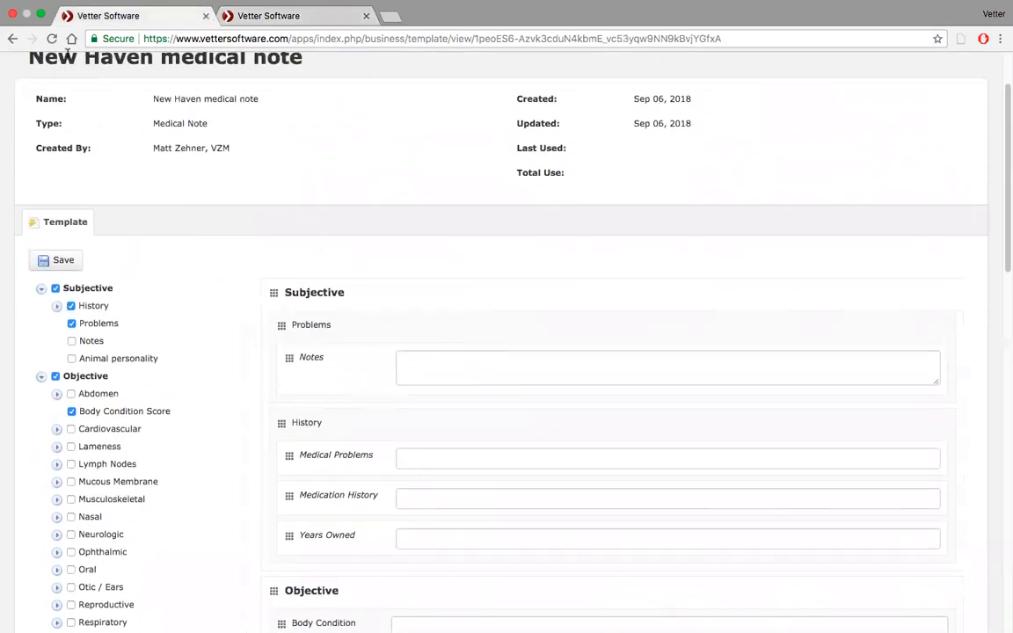
{"action": "left_click", "coordinate": [52, 38]}
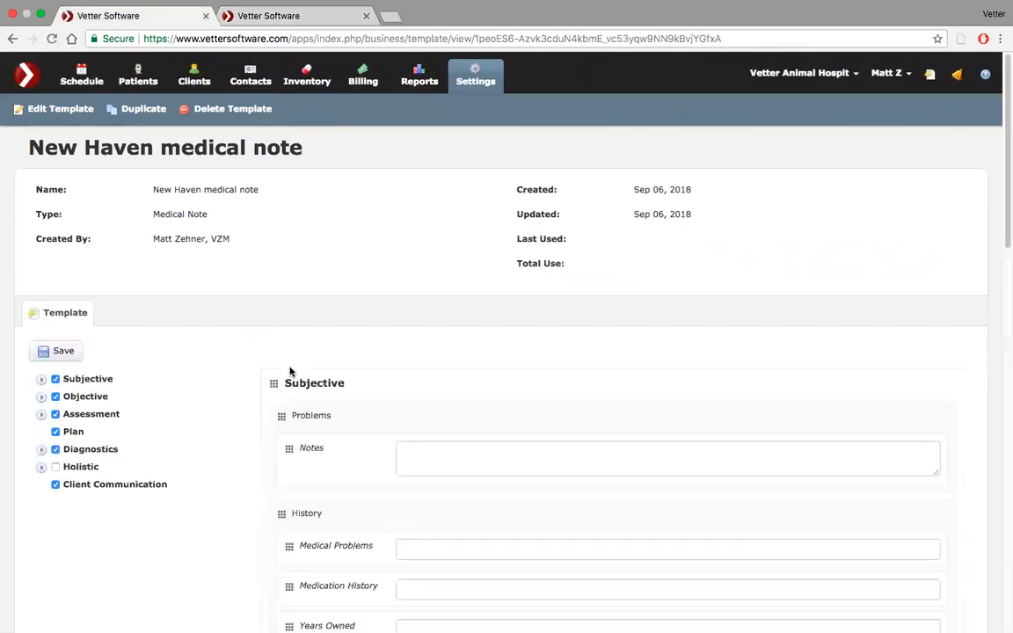
Include the Fecal Test field in the New Haven template's Diagnostics section.
{"action": "scroll", "coordinate": [290, 371], "scroll_direction": "down", "scroll_amount": 4}
{"action": "scroll", "coordinate": [290, 371], "scroll_direction": "down", "scroll_amount": 1}
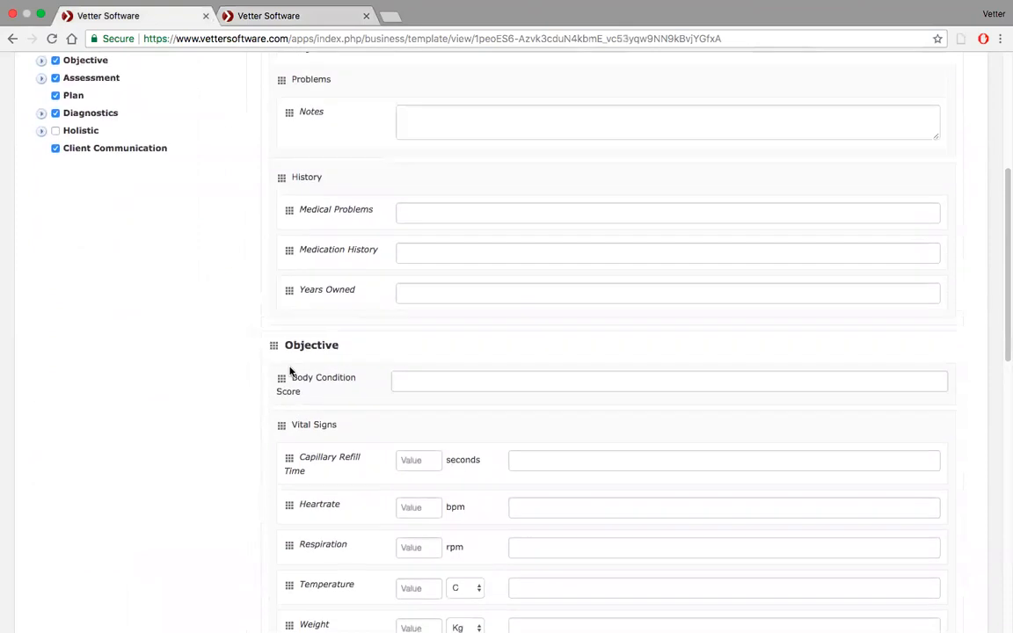
{"action": "scroll", "coordinate": [291, 371], "scroll_direction": "down", "scroll_amount": 8}
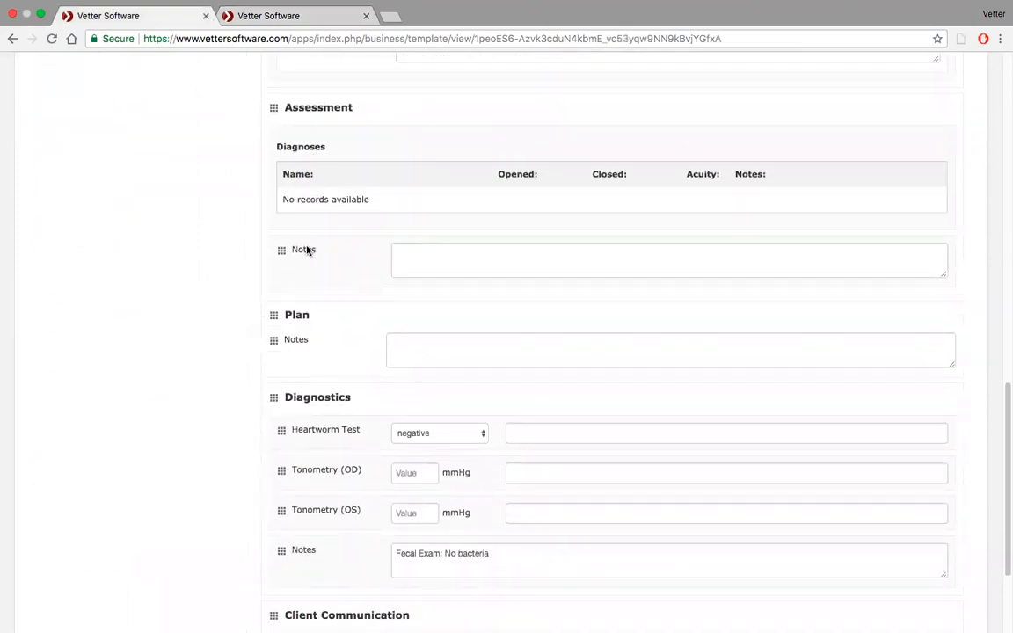
{"action": "scroll", "coordinate": [295, 425], "scroll_direction": "down", "scroll_amount": 3}
{"action": "scroll", "coordinate": [296, 425], "scroll_direction": "up", "scroll_amount": 15}
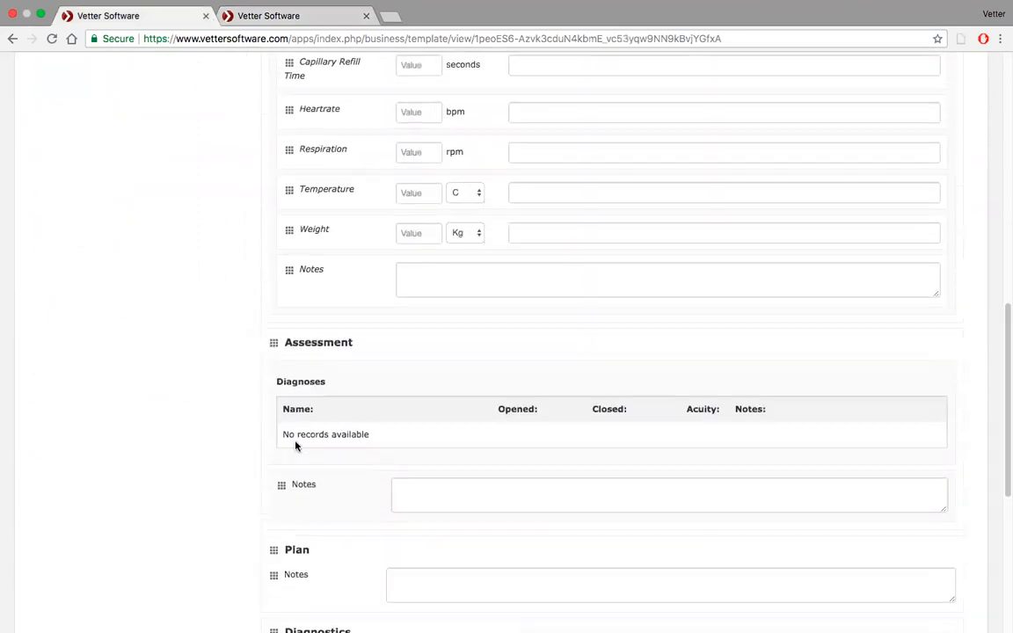
{"action": "scroll", "coordinate": [296, 446], "scroll_direction": "up", "scroll_amount": 1}
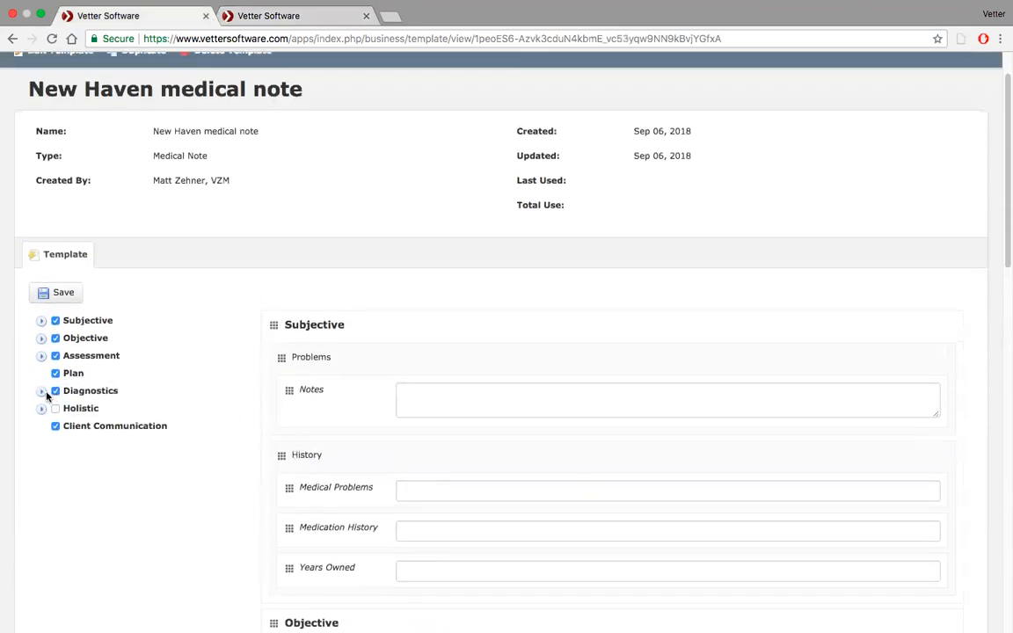
{"action": "left_click", "coordinate": [41, 391]}
{"action": "scroll", "coordinate": [170, 391], "scroll_direction": "down", "scroll_amount": 8}
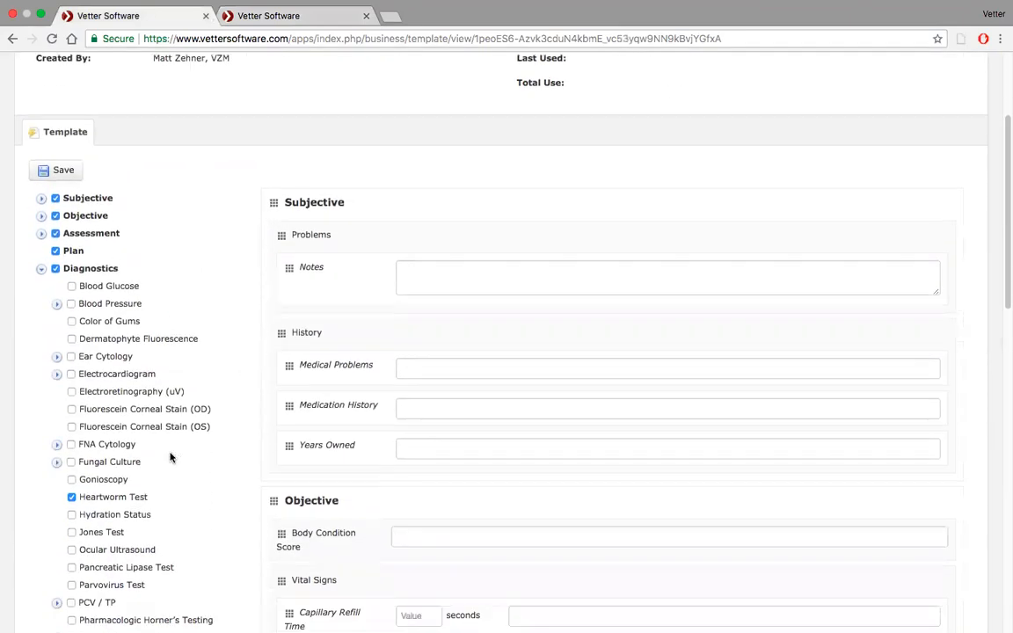
{"action": "scroll", "coordinate": [170, 457], "scroll_direction": "down", "scroll_amount": 4}
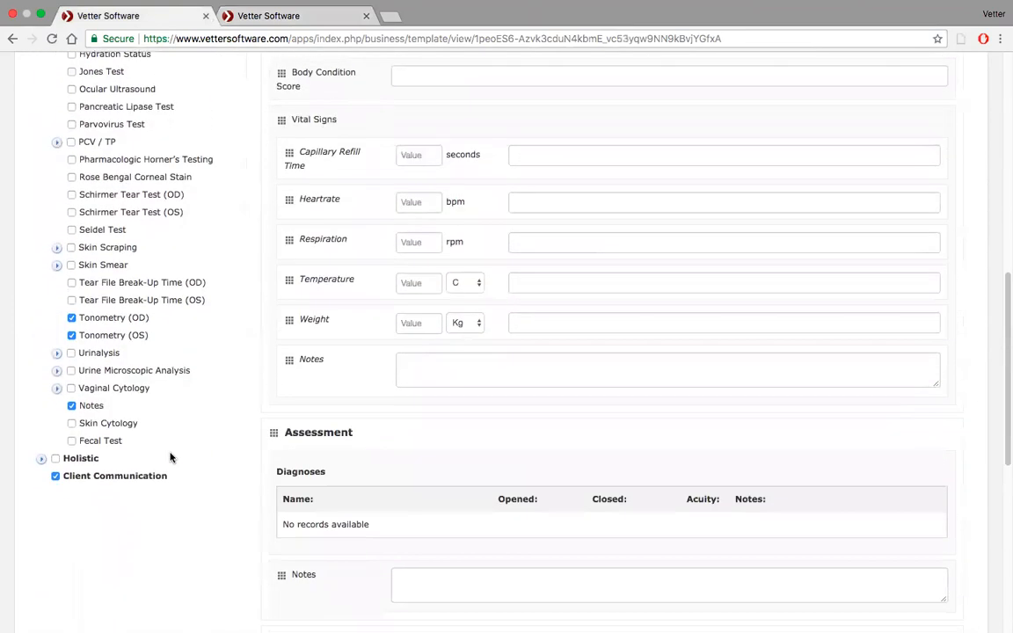
{"action": "left_click", "coordinate": [72, 442]}
{"action": "scroll", "coordinate": [551, 494], "scroll_direction": "down", "scroll_amount": 10}
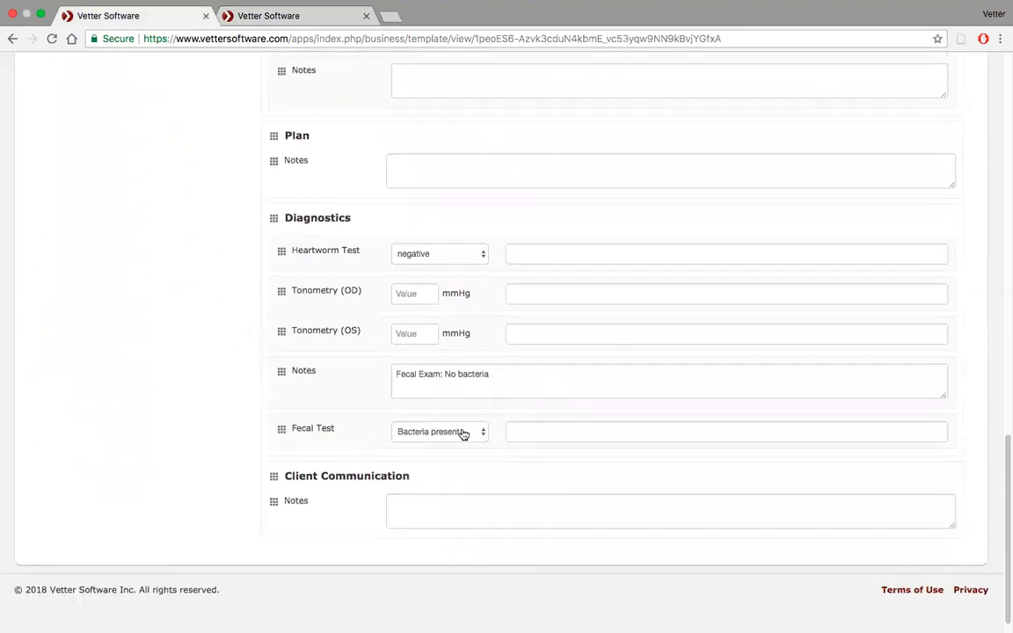
Examine the selectable values of the Fecal Test field in the Diagnostics section.
{"action": "left_click", "coordinate": [479, 431]}
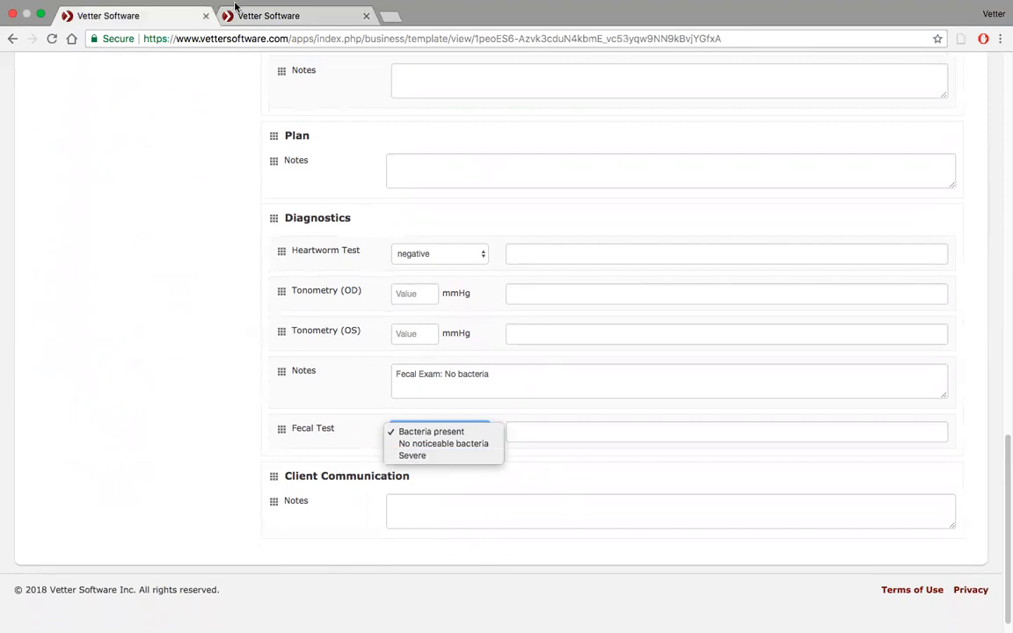
{"action": "left_click", "coordinate": [40, 15]}
{"action": "left_click", "coordinate": [40, 16]}
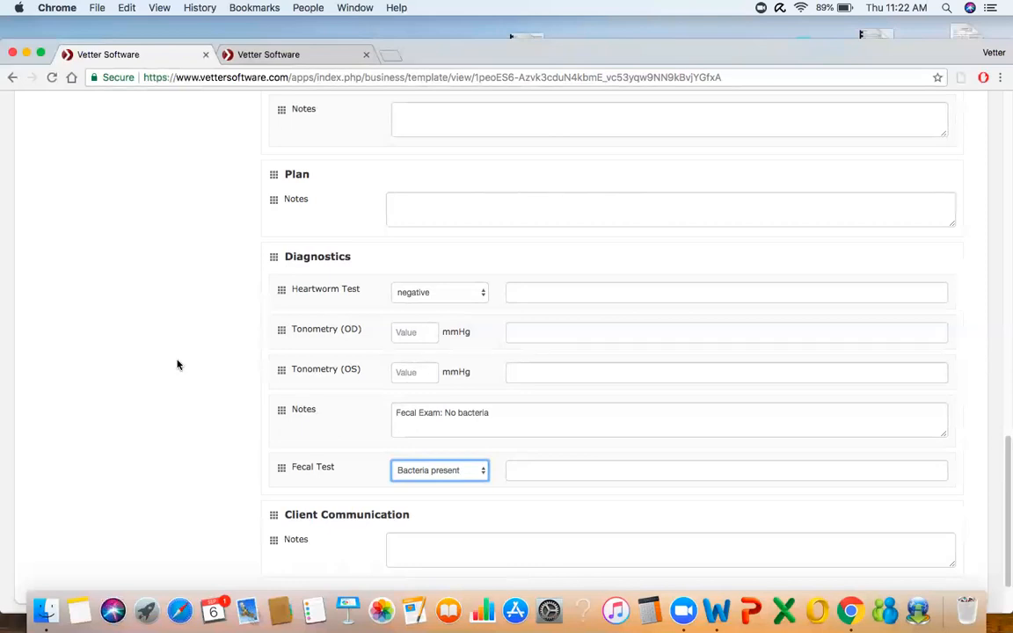
{"action": "left_click", "coordinate": [40, 53]}
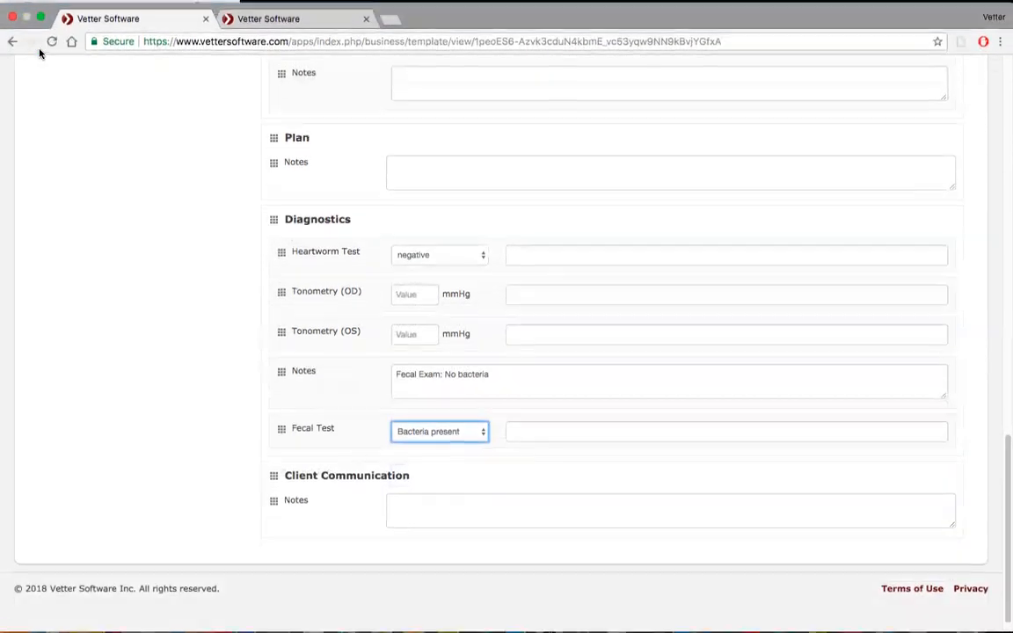
{"action": "left_click", "coordinate": [458, 434]}
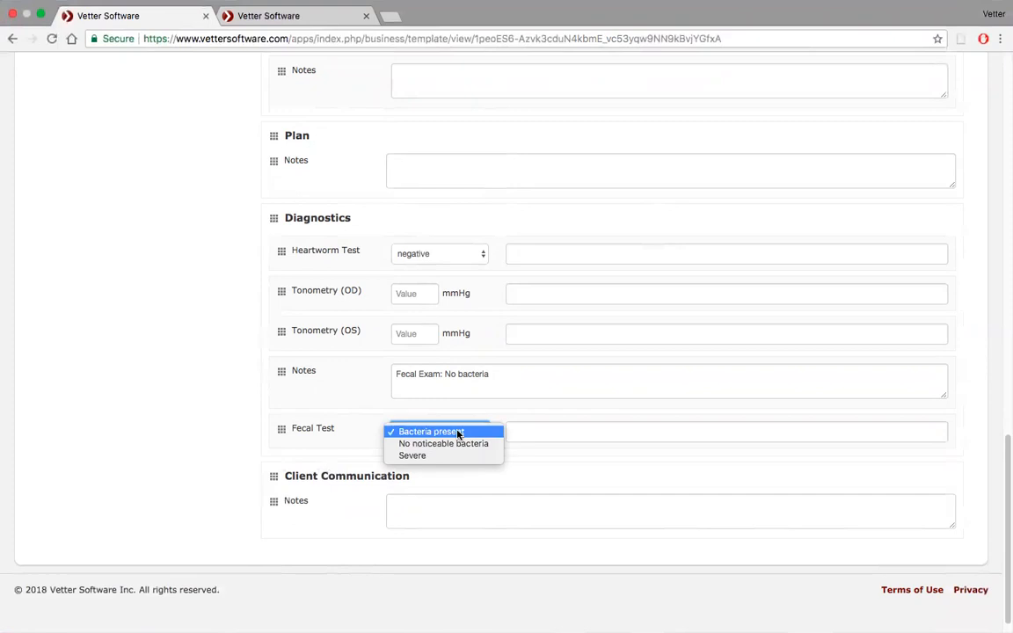
Edit the Fecal Test custom field in the templates list and add Mild to its values.
{"action": "left_click", "coordinate": [308, 16]}
{"action": "left_click", "coordinate": [306, 16]}
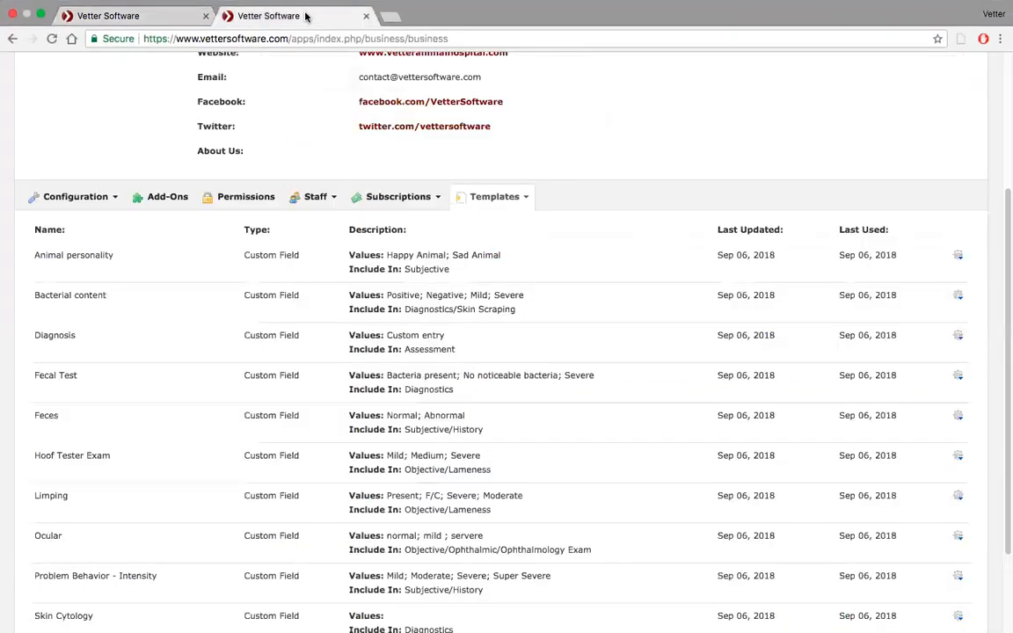
{"action": "scroll", "coordinate": [393, 209], "scroll_direction": "down", "scroll_amount": 3}
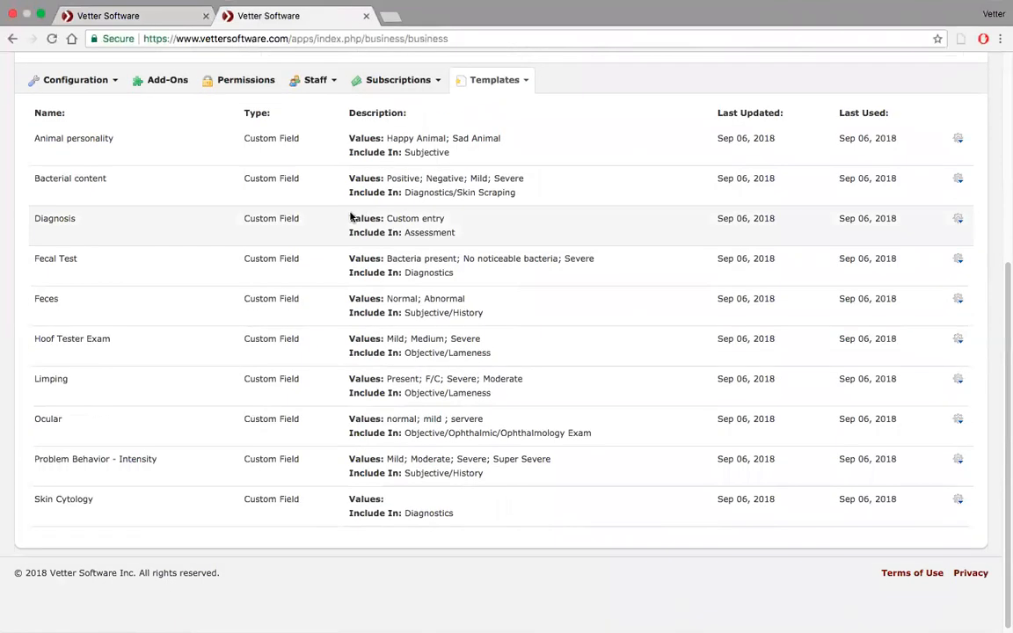
{"action": "left_click", "coordinate": [959, 260]}
{"action": "left_click", "coordinate": [929, 279]}
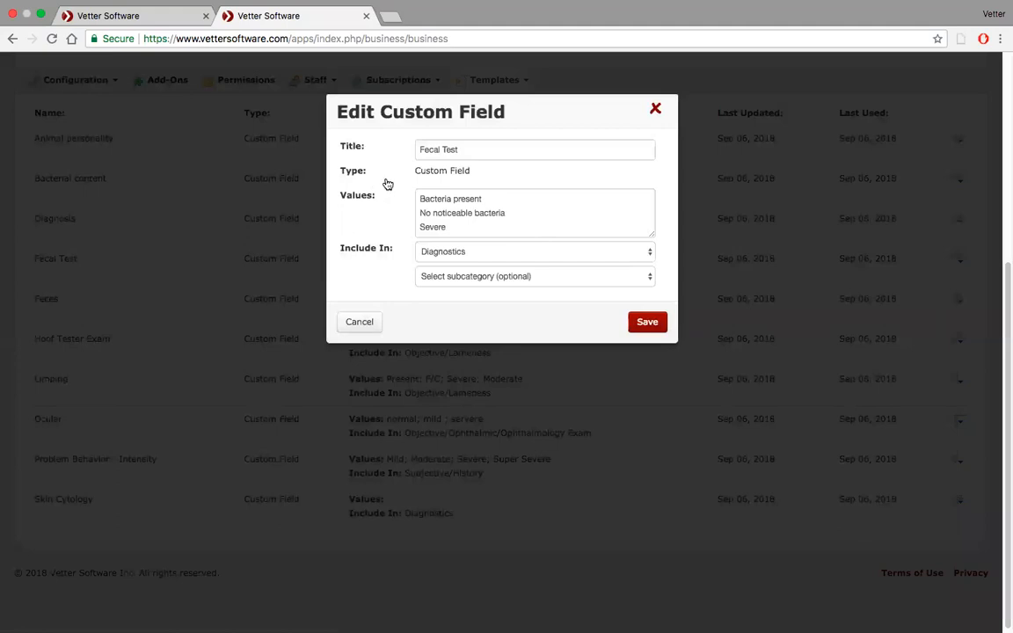
{"action": "left_click", "coordinate": [454, 228]}
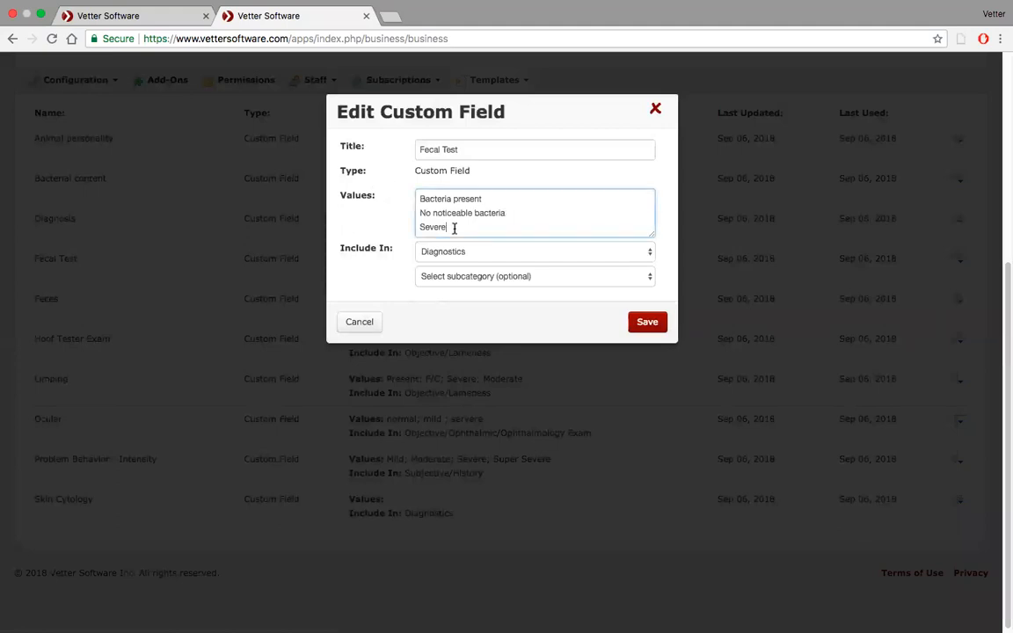
{"action": "key", "text": "Return"}
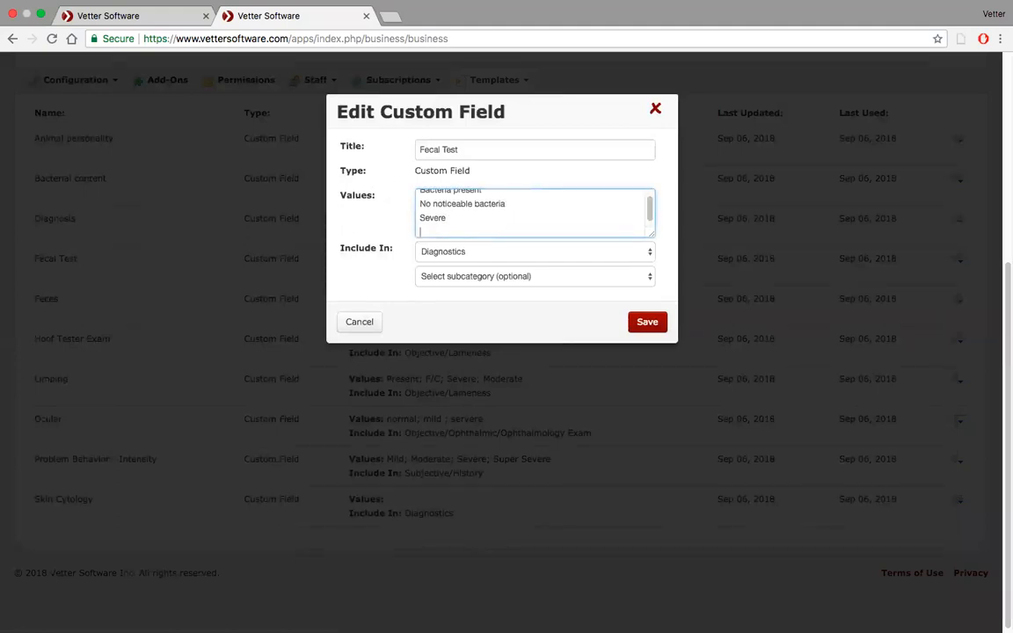
{"action": "type", "text": "Mild"}
{"action": "key", "text": "Return"}
{"action": "type", "text": "Cel"}
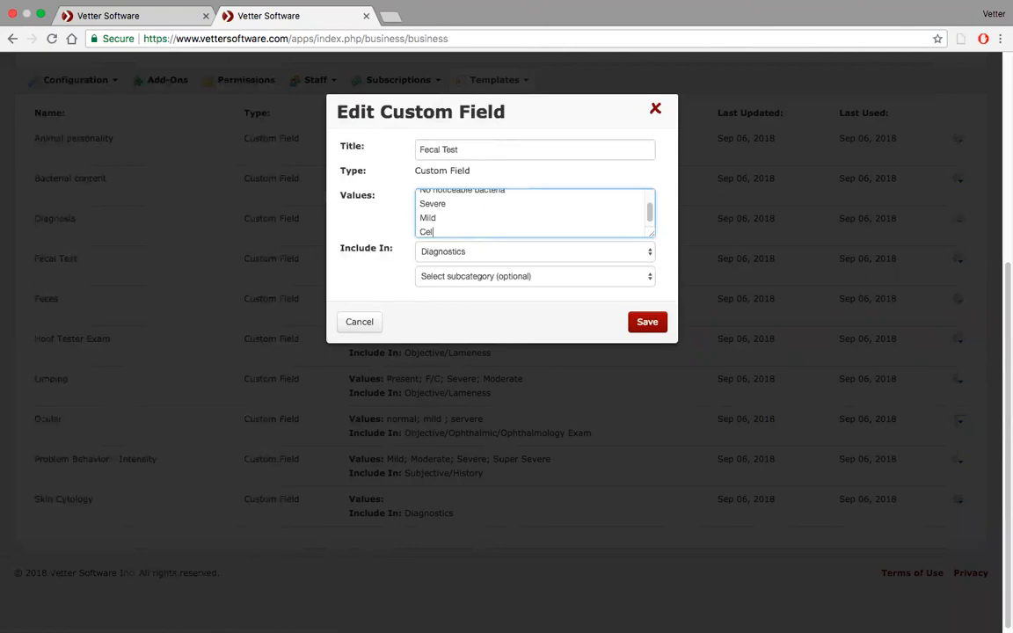
{"action": "key", "text": "BackSpace"}
{"action": "key", "text": "BackSpace"}
{"action": "type", "text": "?F"}
{"action": "key", "text": "BackSpace"}
{"action": "key", "text": "BackSpace"}
{"action": "type", "text": "/F"}
{"action": "key", "text": "BackSpace"}
{"action": "key", "text": "BackSpace"}
{"action": "key", "text": "BackSpace"}
{"action": "key", "text": "BackSpace"}
{"action": "key", "text": "BackSpace"}
{"action": "type", "text": "d"}
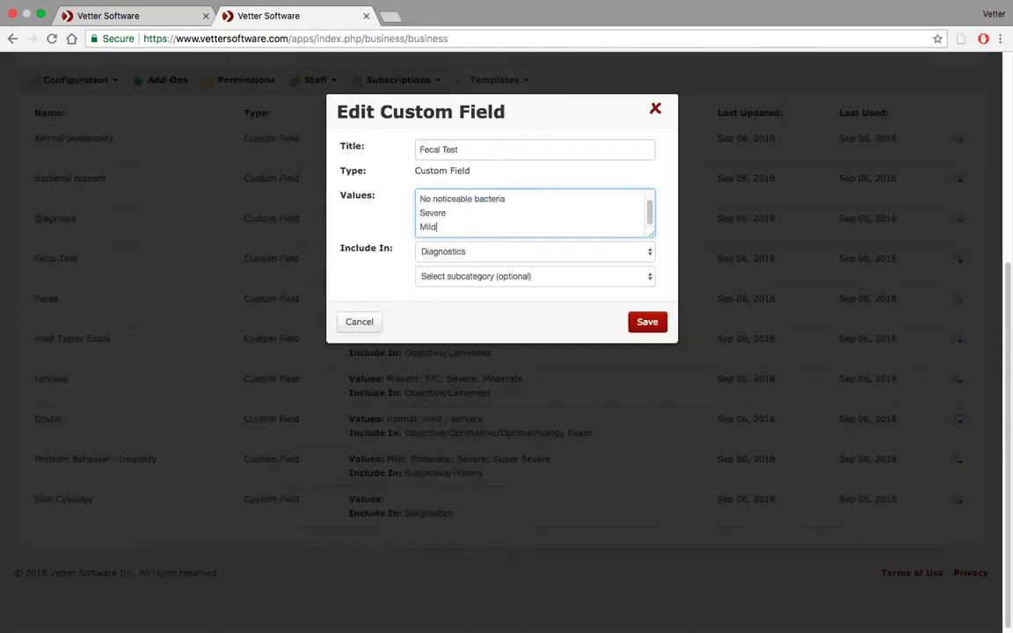
Save the edited Fecal Test custom field and reload the New Haven medical note template.
{"action": "left_click", "coordinate": [648, 322]}
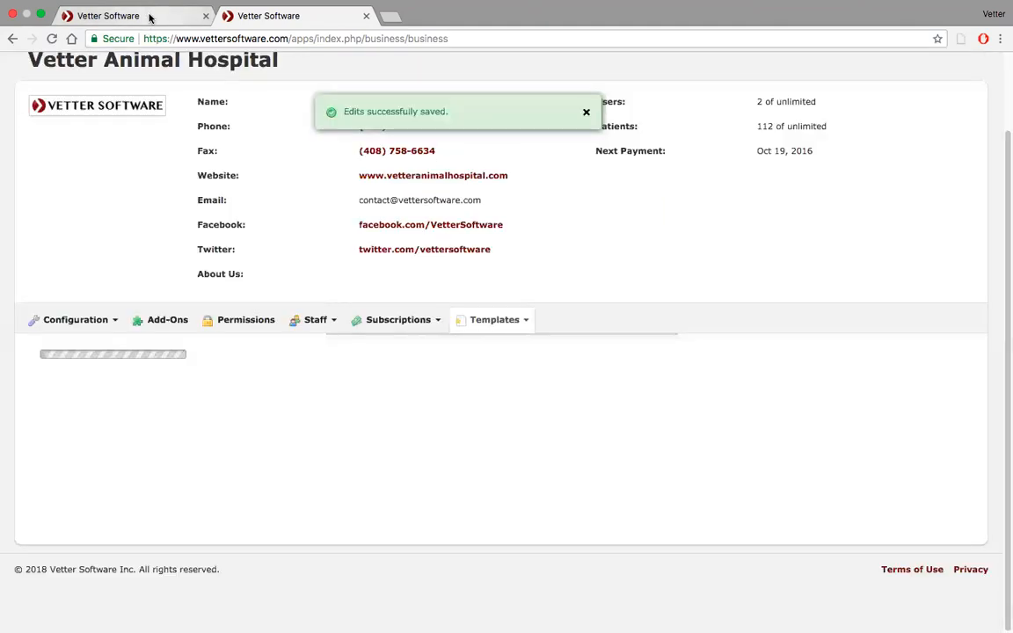
{"action": "left_click", "coordinate": [150, 17]}
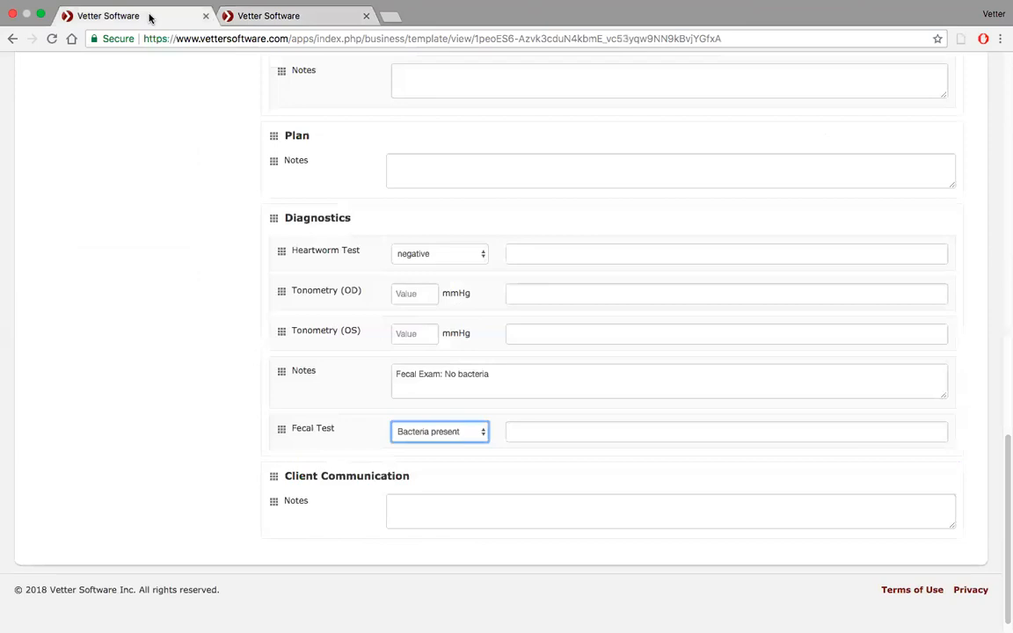
{"action": "left_click", "coordinate": [52, 39]}
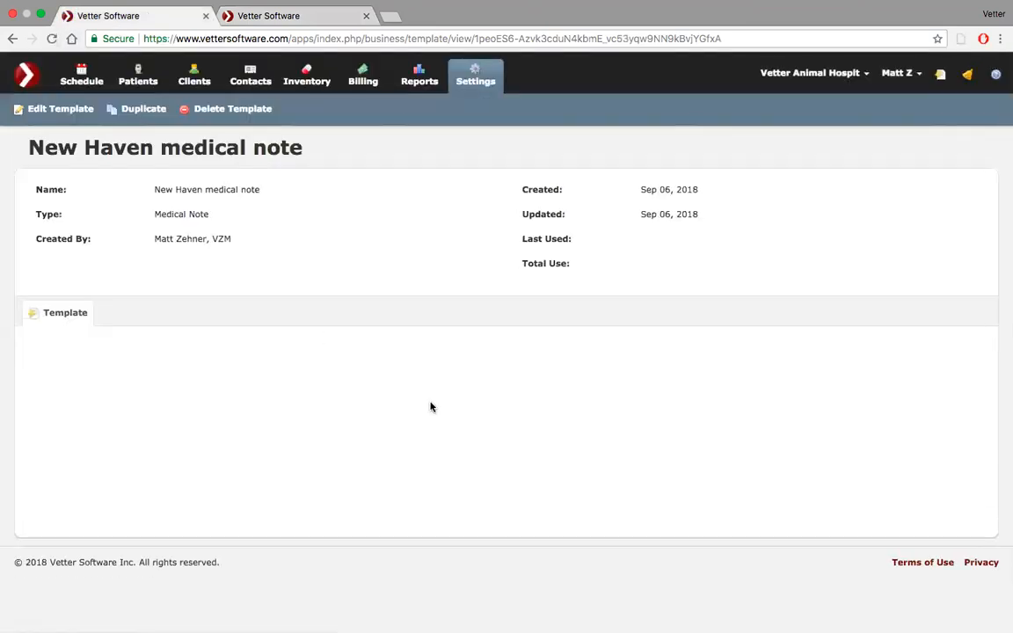
Add Fecal Test to the New Haven template's Diagnostics section and set its value to Mild.
{"action": "scroll", "coordinate": [430, 406], "scroll_direction": "down", "scroll_amount": 10}
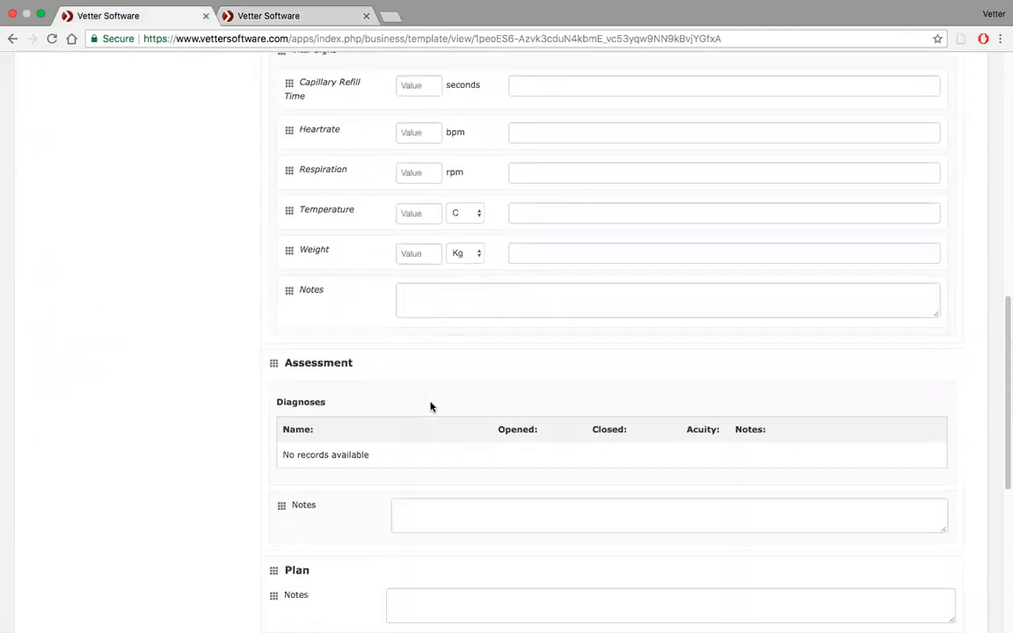
{"action": "scroll", "coordinate": [431, 406], "scroll_direction": "down", "scroll_amount": 3}
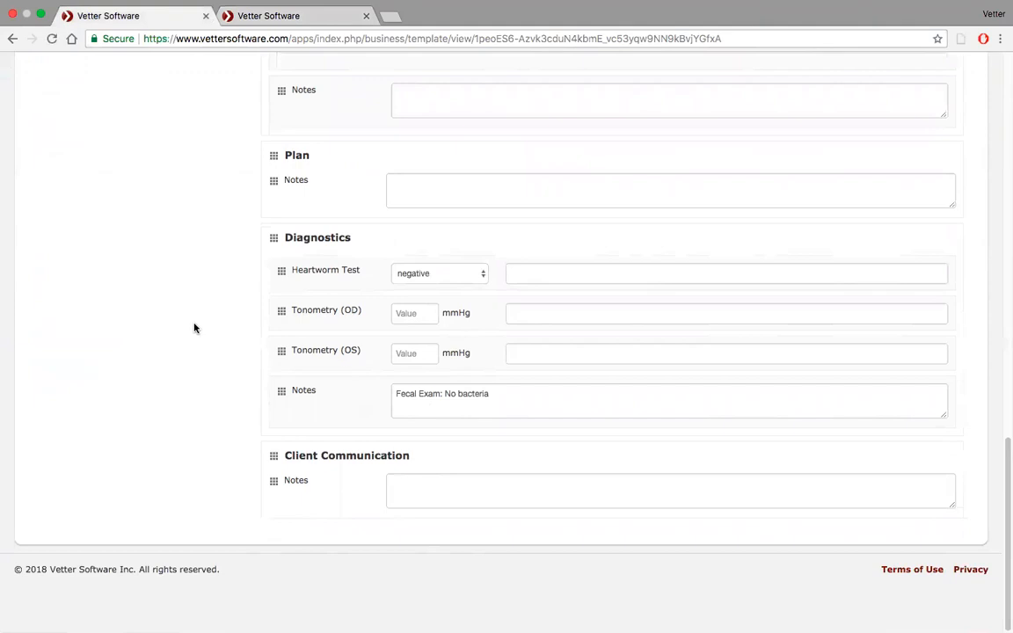
{"action": "scroll", "coordinate": [194, 328], "scroll_direction": "up", "scroll_amount": 15}
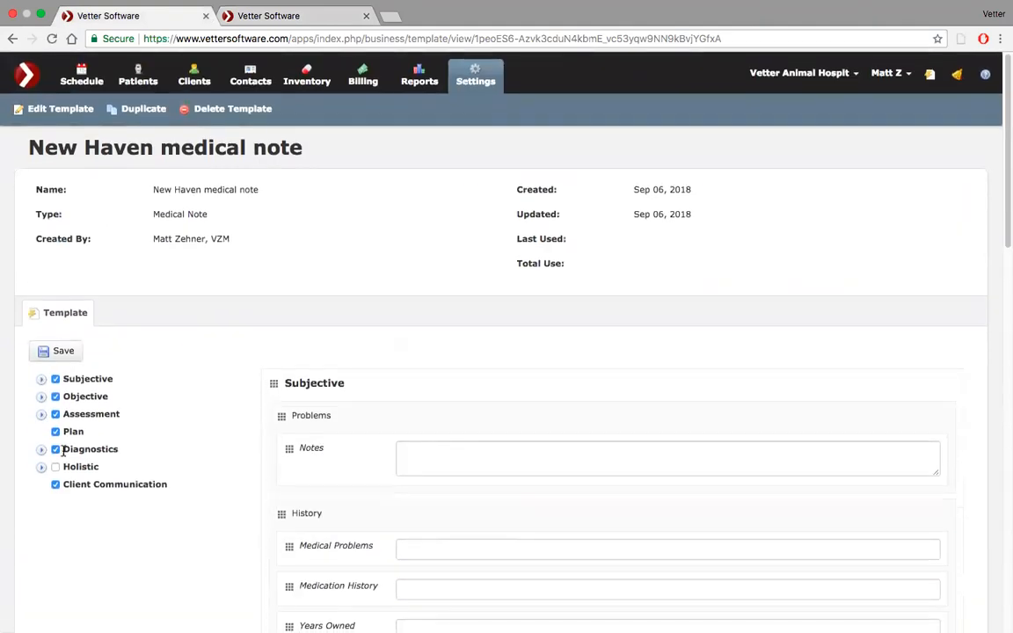
{"action": "left_click", "coordinate": [40, 452]}
{"action": "scroll", "coordinate": [120, 476], "scroll_direction": "down", "scroll_amount": 4}
{"action": "scroll", "coordinate": [121, 476], "scroll_direction": "down", "scroll_amount": 4}
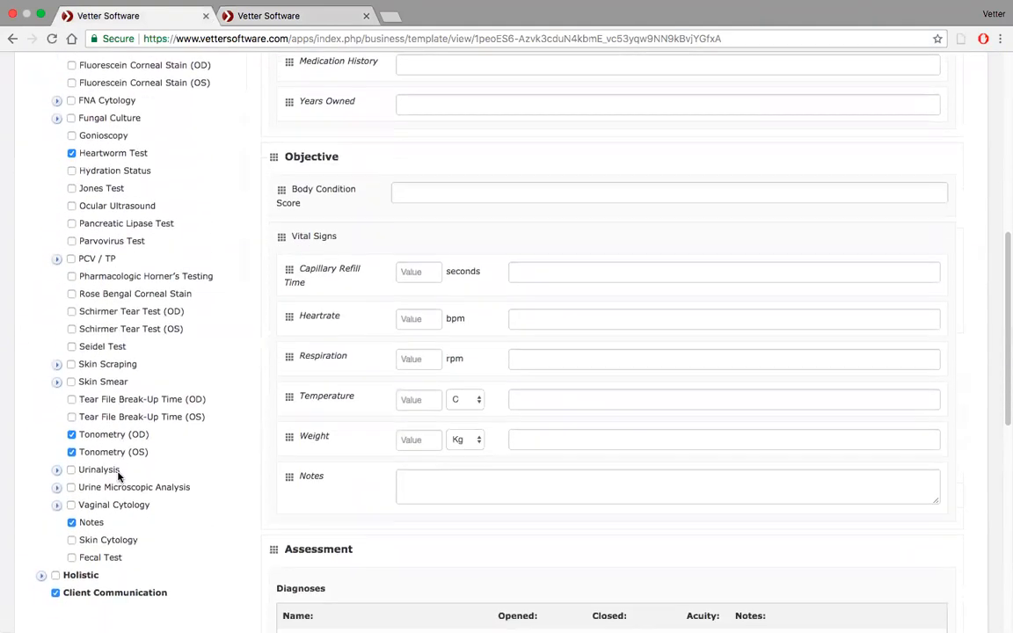
{"action": "left_click", "coordinate": [72, 401]}
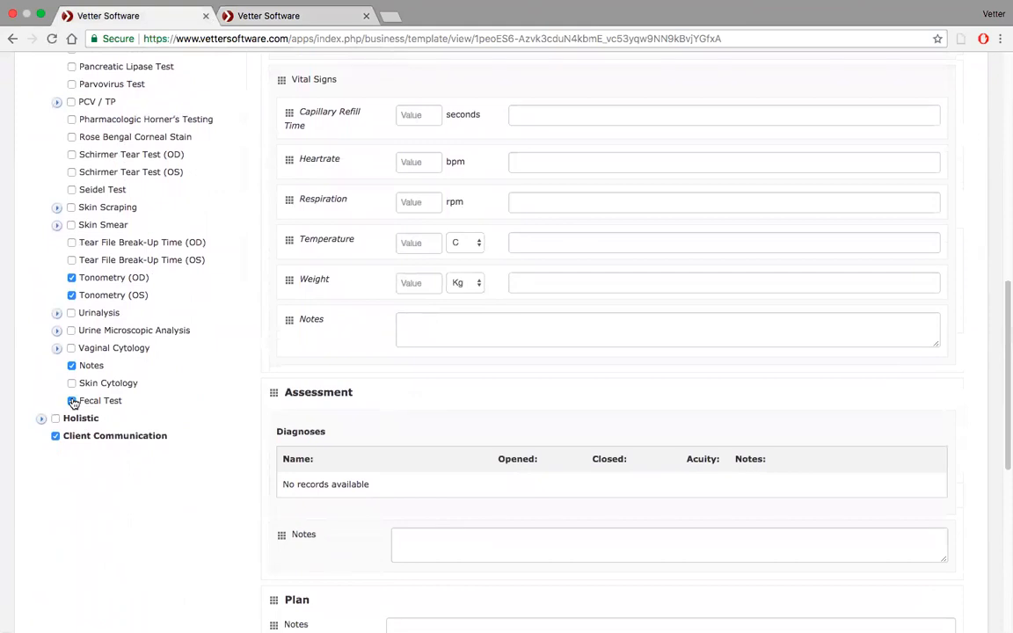
{"action": "scroll", "coordinate": [408, 443], "scroll_direction": "down", "scroll_amount": 5}
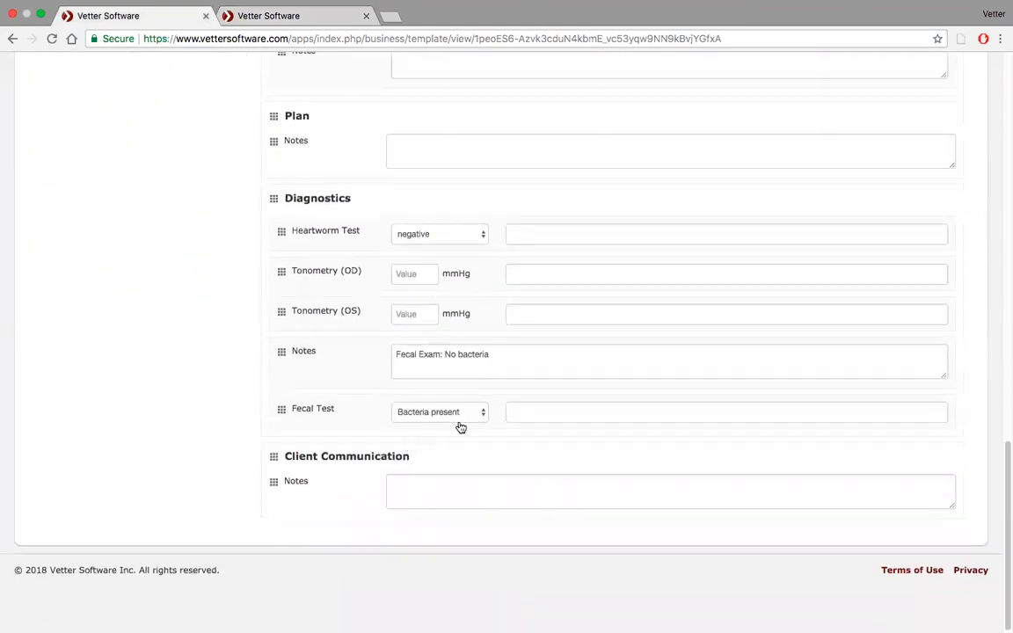
{"action": "left_click", "coordinate": [474, 413]}
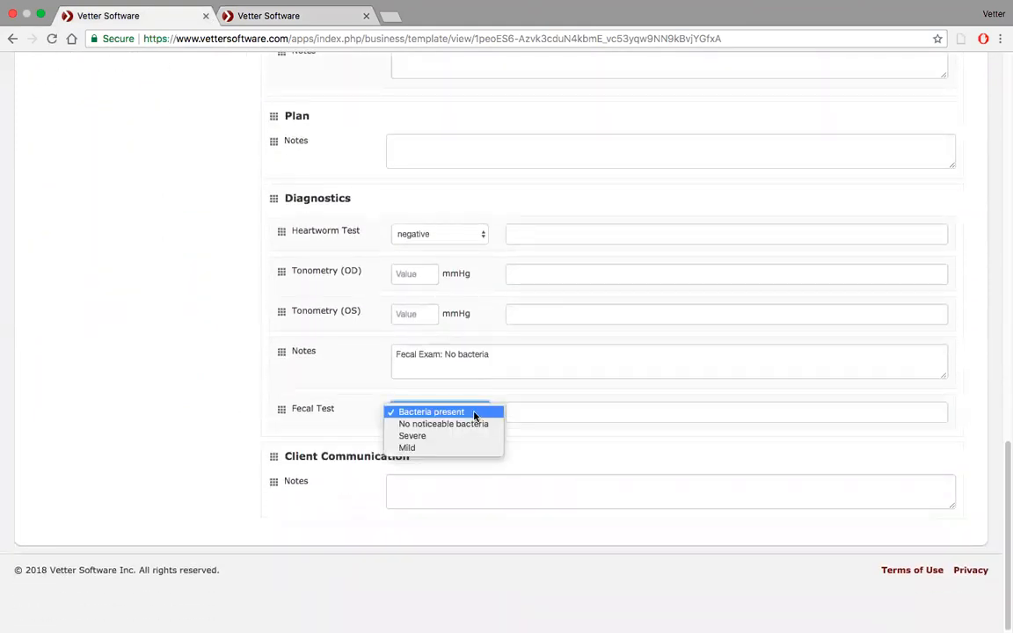
{"action": "left_click", "coordinate": [412, 449]}
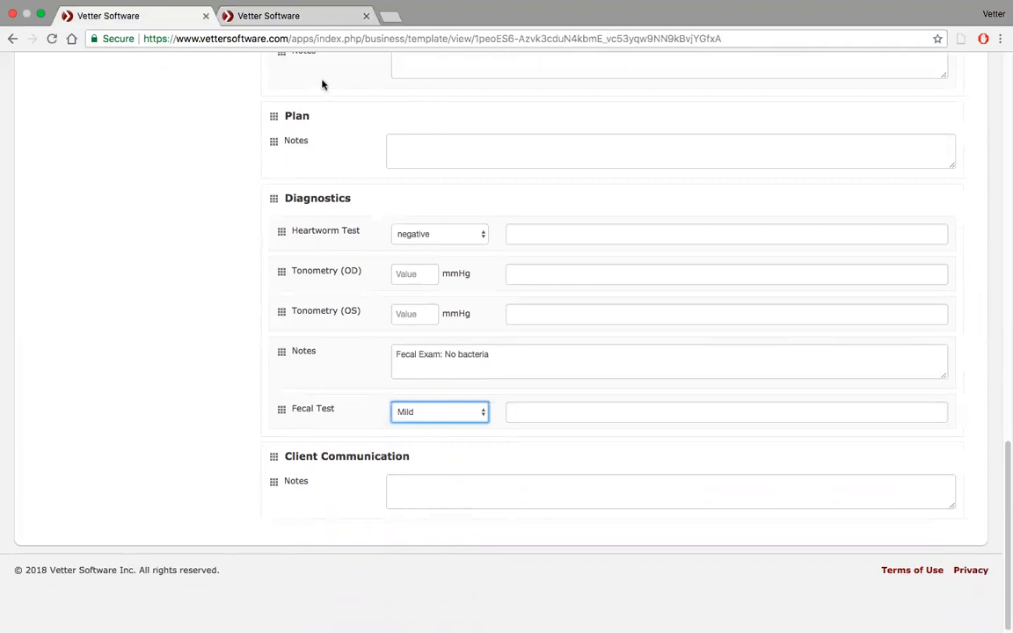
Show the available actions for the Fecal Test custom field in the templates list.
{"action": "mouse_move", "coordinate": [277, 3]}
{"action": "left_click", "coordinate": [318, 32]}
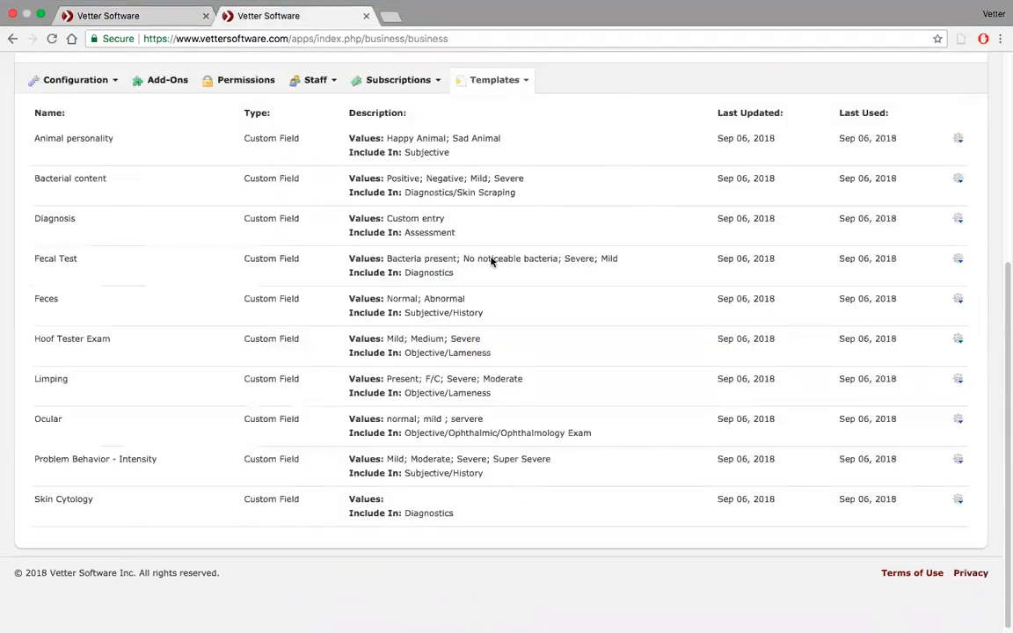
{"action": "left_click", "coordinate": [958, 263]}
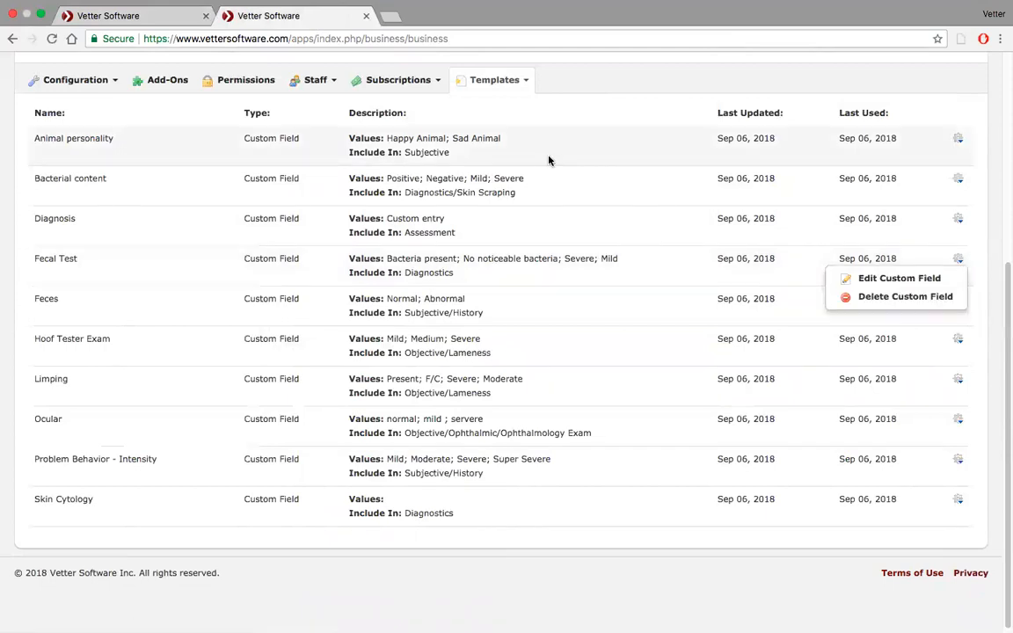
Start a new template titled Sample OH field and set its type to Custom Field.
{"action": "scroll", "coordinate": [549, 160], "scroll_direction": "up", "scroll_amount": 3}
{"action": "left_click", "coordinate": [525, 203]}
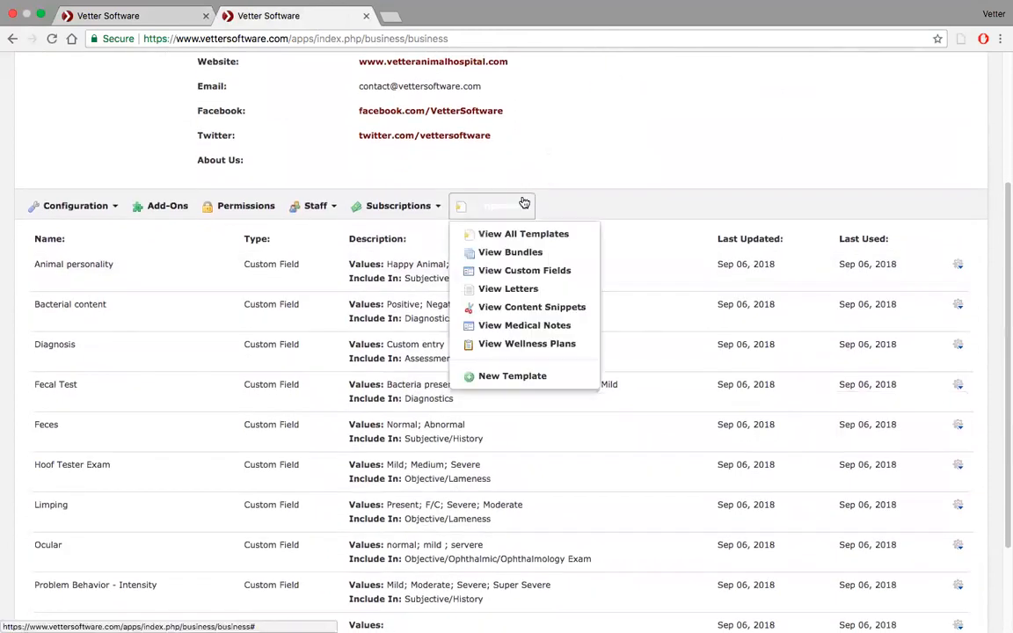
{"action": "left_click", "coordinate": [504, 378]}
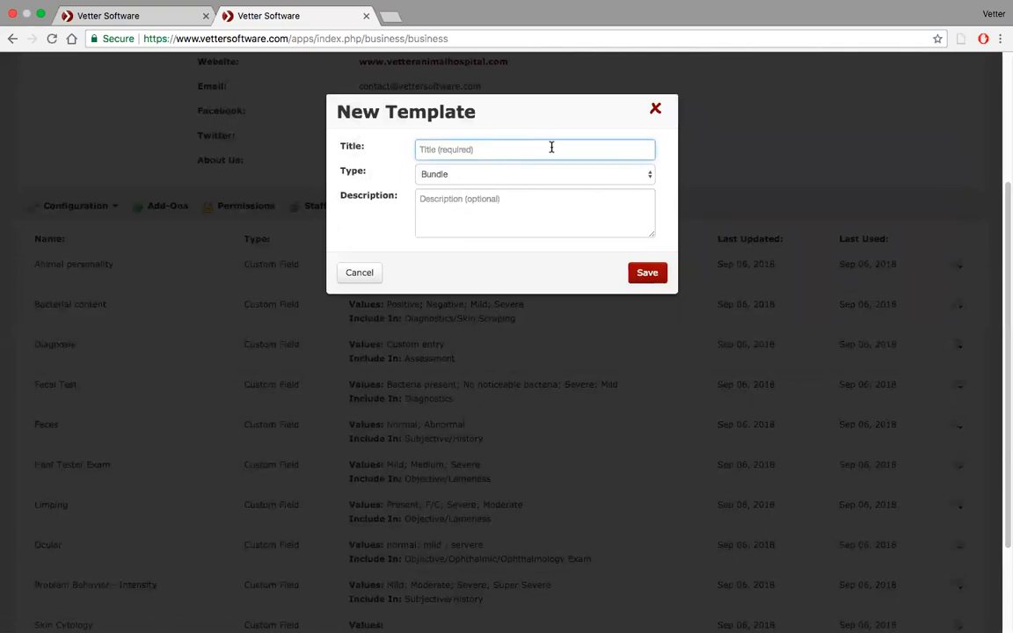
{"action": "type", "text": "Sample OH field"}
{"action": "left_click", "coordinate": [606, 178]}
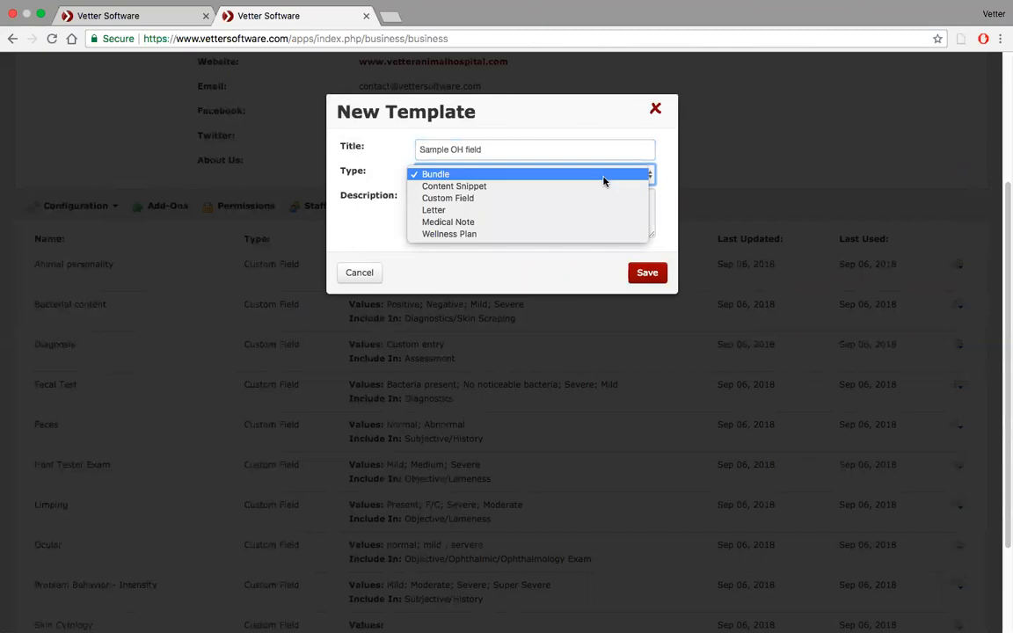
{"action": "left_click", "coordinate": [593, 199]}
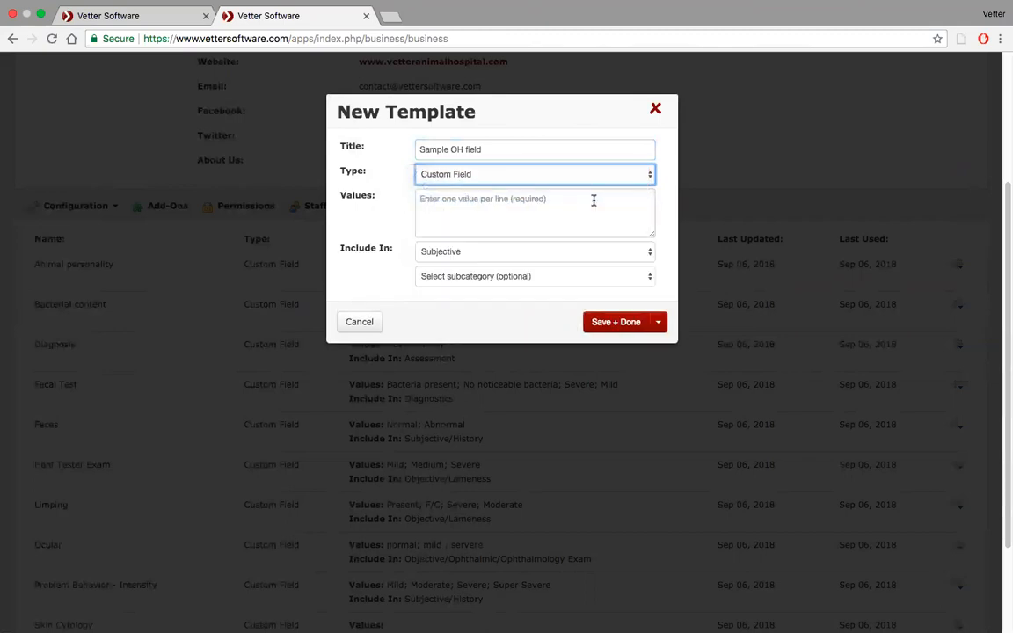
Retitle the new custom field Things your pet fears, leave its values blank and save it under Subjective.
{"action": "triple_click", "coordinate": [459, 152]}
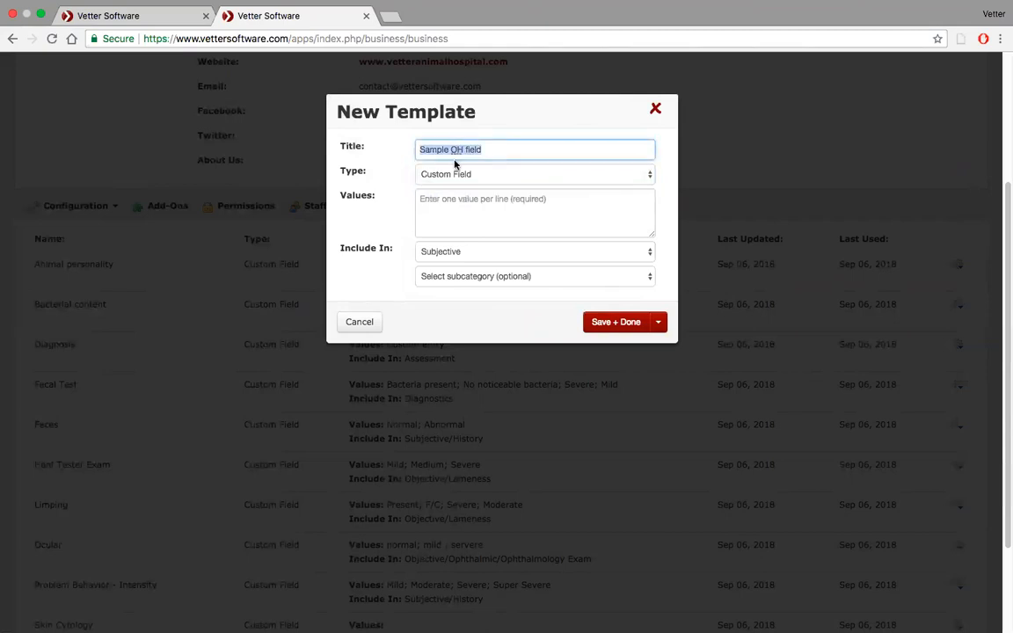
{"action": "type", "text": "Things your pet fears"}
{"action": "left_click", "coordinate": [467, 200]}
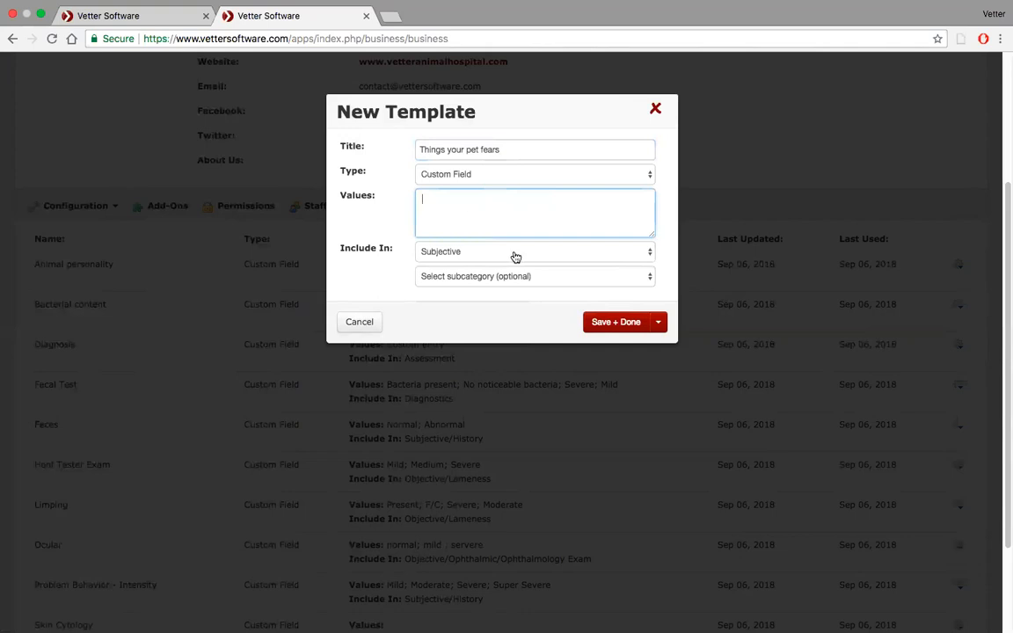
{"action": "left_click", "coordinate": [613, 322]}
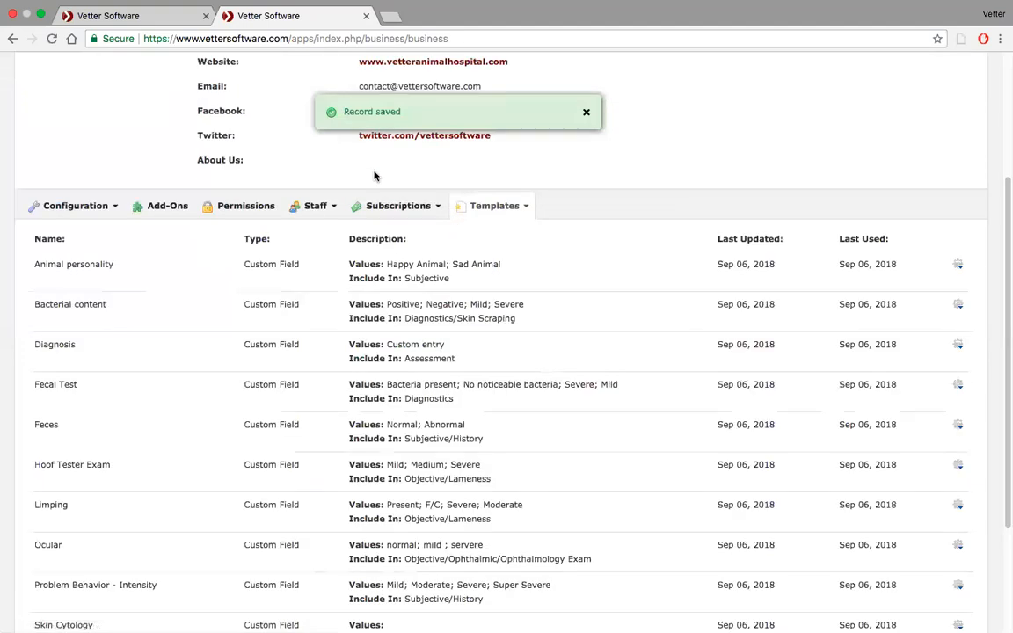
Reload the New Haven medical note template and include Things your pet fears in its Subjective section.
{"action": "left_click", "coordinate": [141, 20]}
{"action": "left_click", "coordinate": [53, 40]}
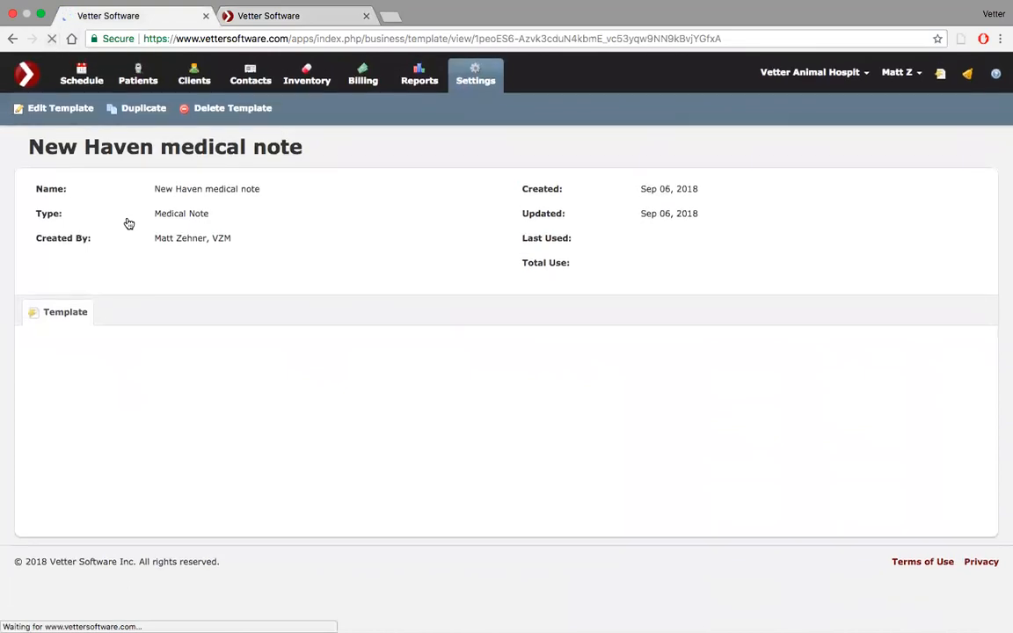
{"action": "scroll", "coordinate": [129, 223], "scroll_direction": "up", "scroll_amount": 10}
{"action": "scroll", "coordinate": [128, 224], "scroll_direction": "up", "scroll_amount": 3}
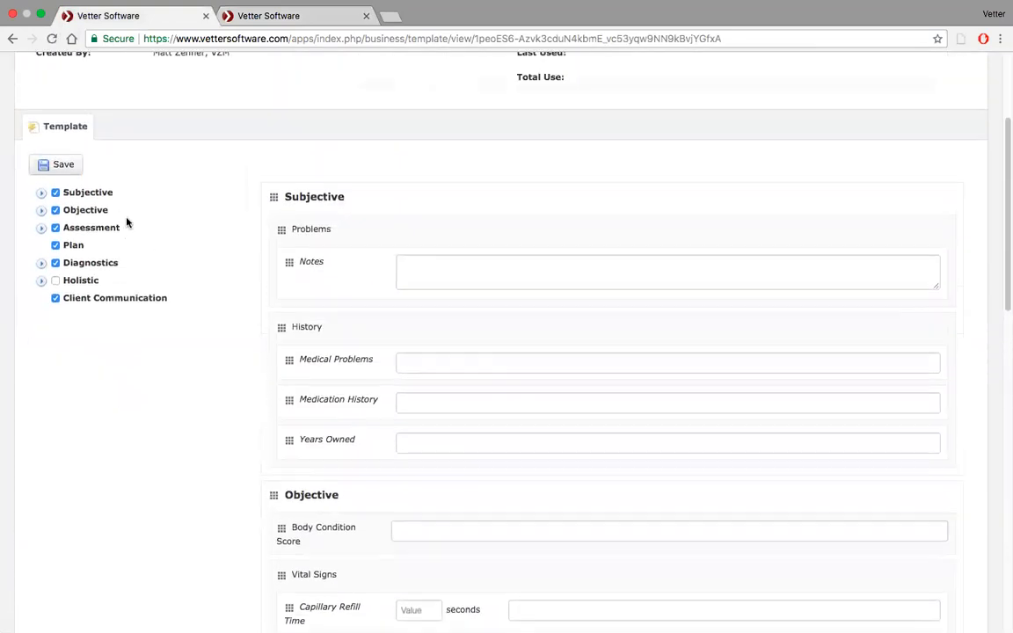
{"action": "left_click", "coordinate": [40, 192]}
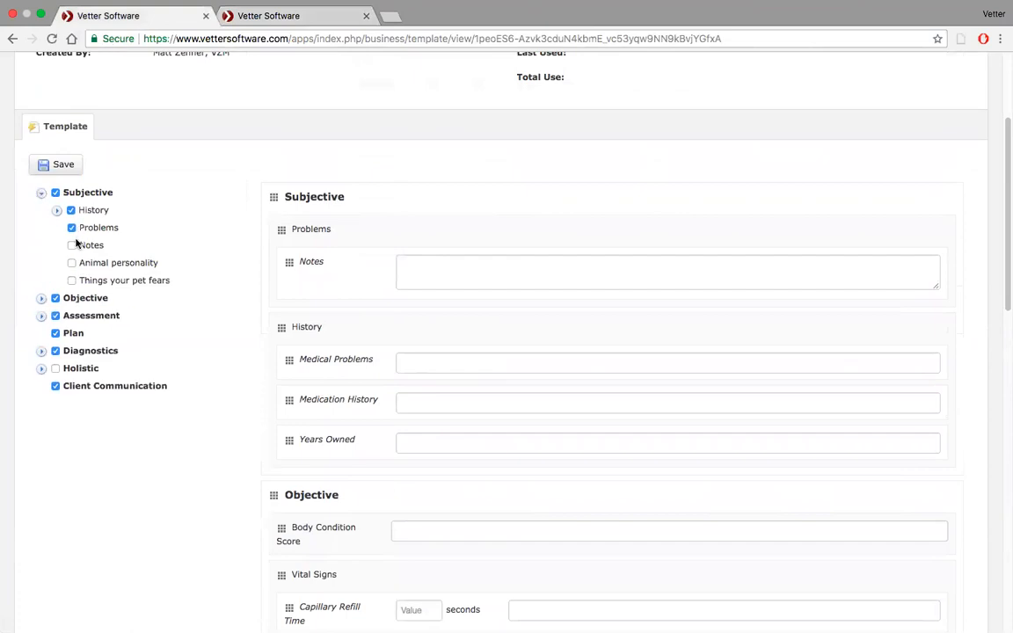
{"action": "left_click", "coordinate": [72, 281]}
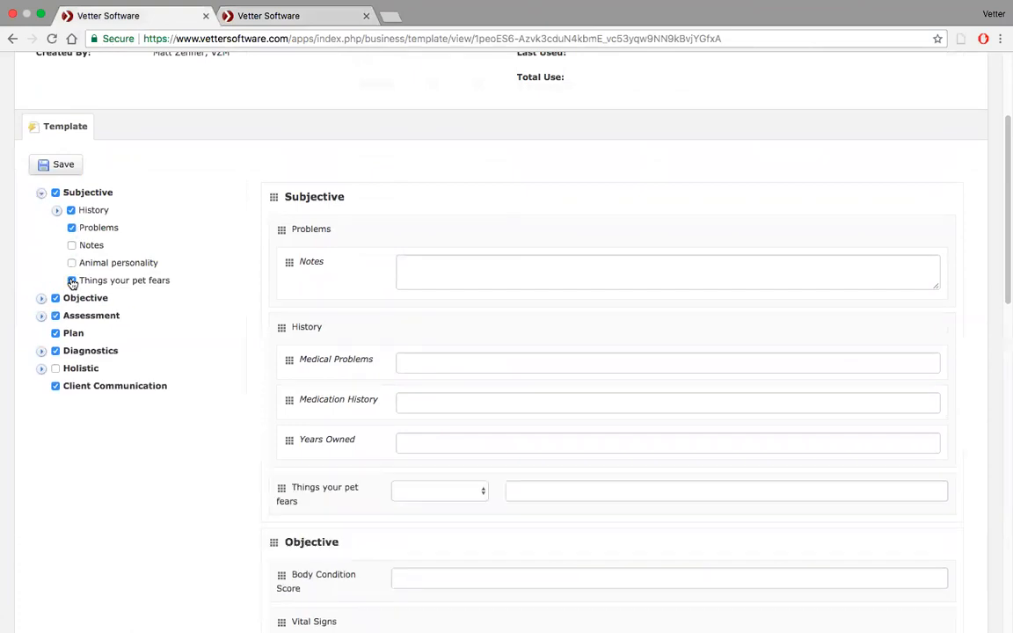
Check the value choices of Things your pet fears and enter "Bad drivers, Comcast, United Airlines" as its free text.
{"action": "left_click", "coordinate": [482, 494]}
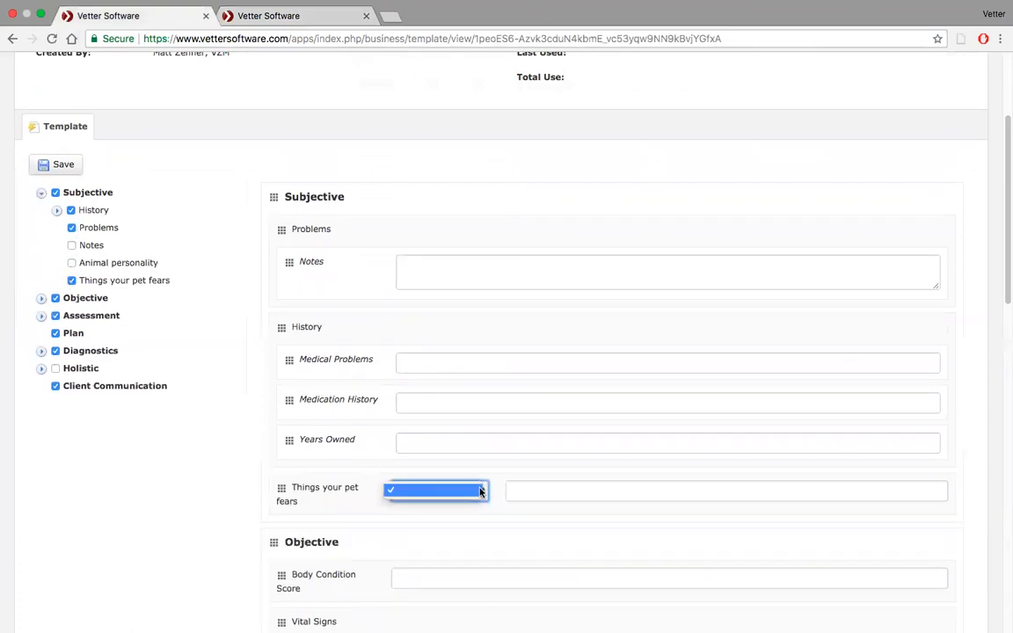
{"action": "left_click", "coordinate": [479, 490]}
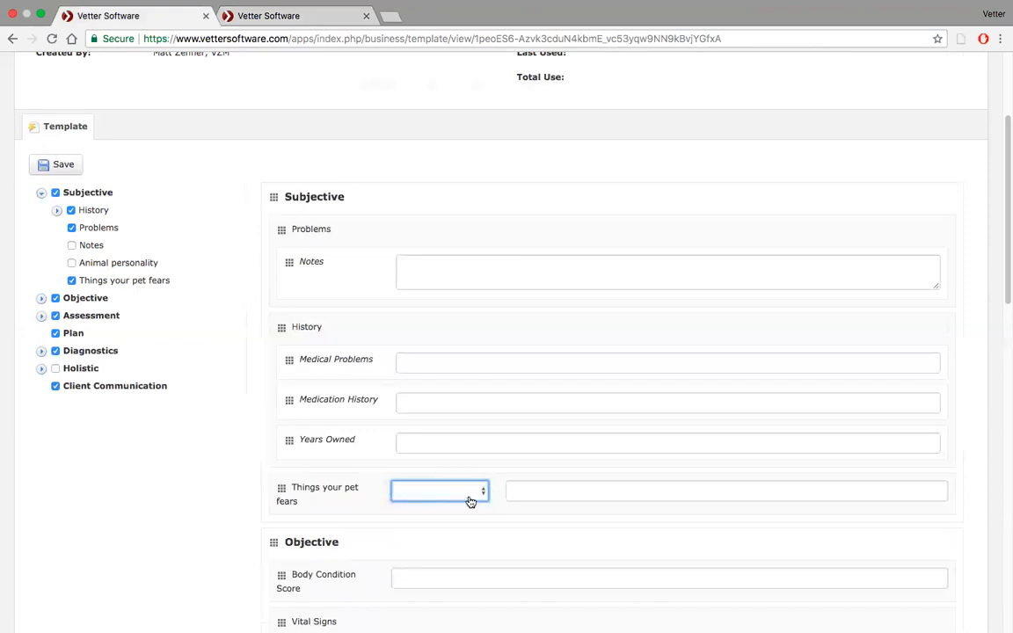
{"action": "left_click", "coordinate": [545, 489]}
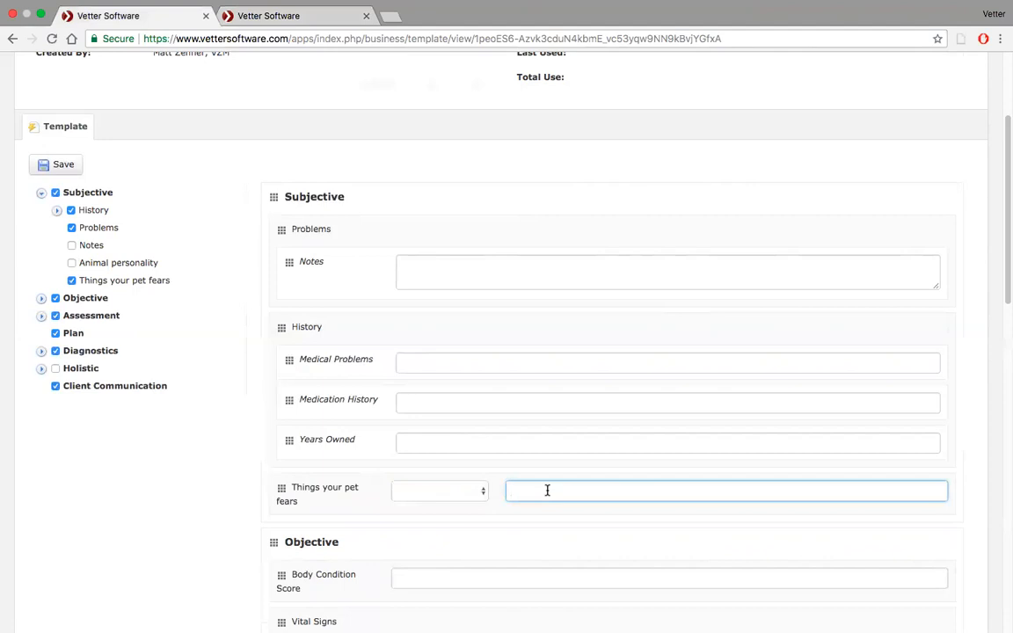
{"action": "type", "text": "Bad drivers, Comcast, United Airlines"}
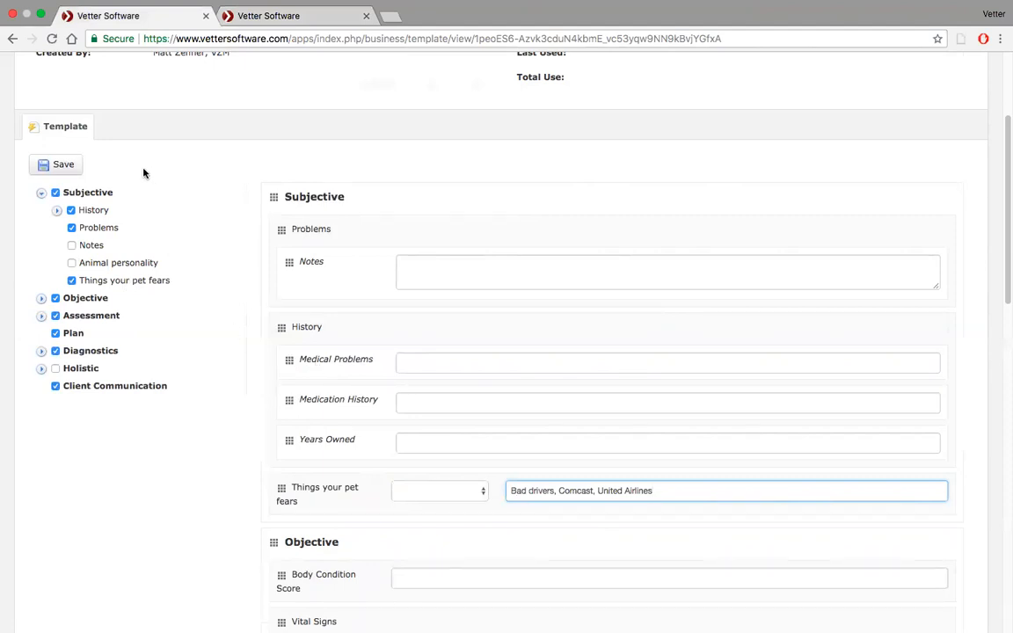
Open Pigskin's patient record from the recently viewed items and go to its history section.
{"action": "scroll", "coordinate": [144, 173], "scroll_direction": "up", "scroll_amount": 3}
{"action": "scroll", "coordinate": [145, 226], "scroll_direction": "down", "scroll_amount": 4}
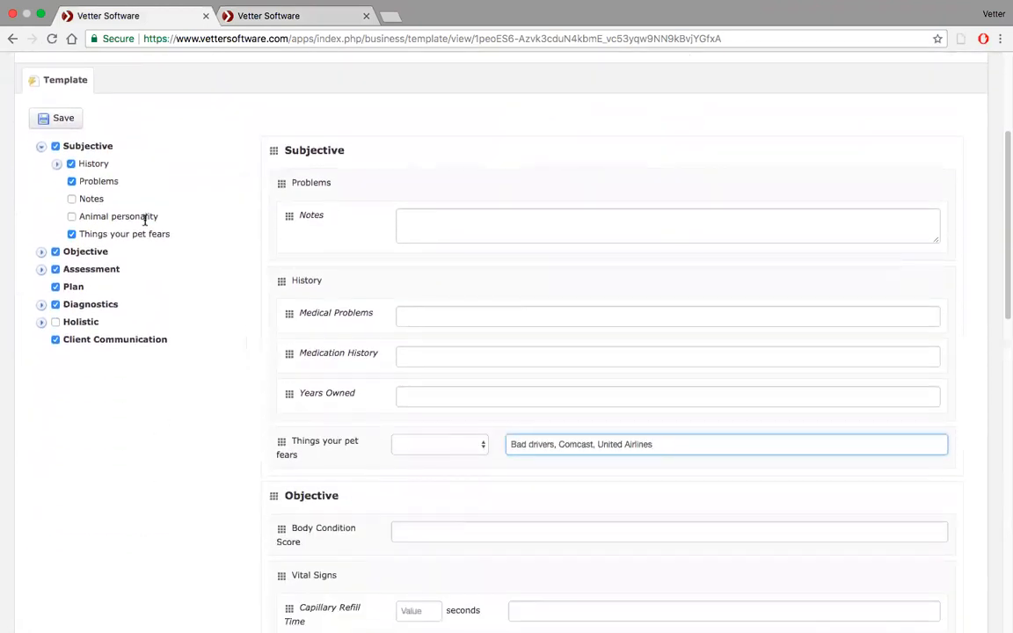
{"action": "scroll", "coordinate": [146, 221], "scroll_direction": "up", "scroll_amount": 2}
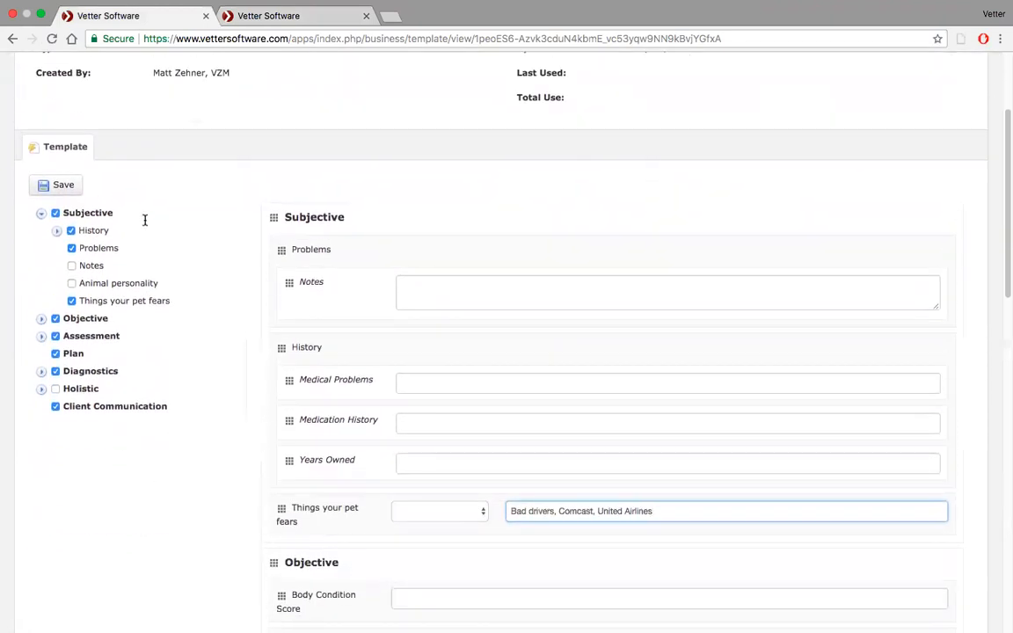
{"action": "scroll", "coordinate": [145, 221], "scroll_direction": "up", "scroll_amount": 4}
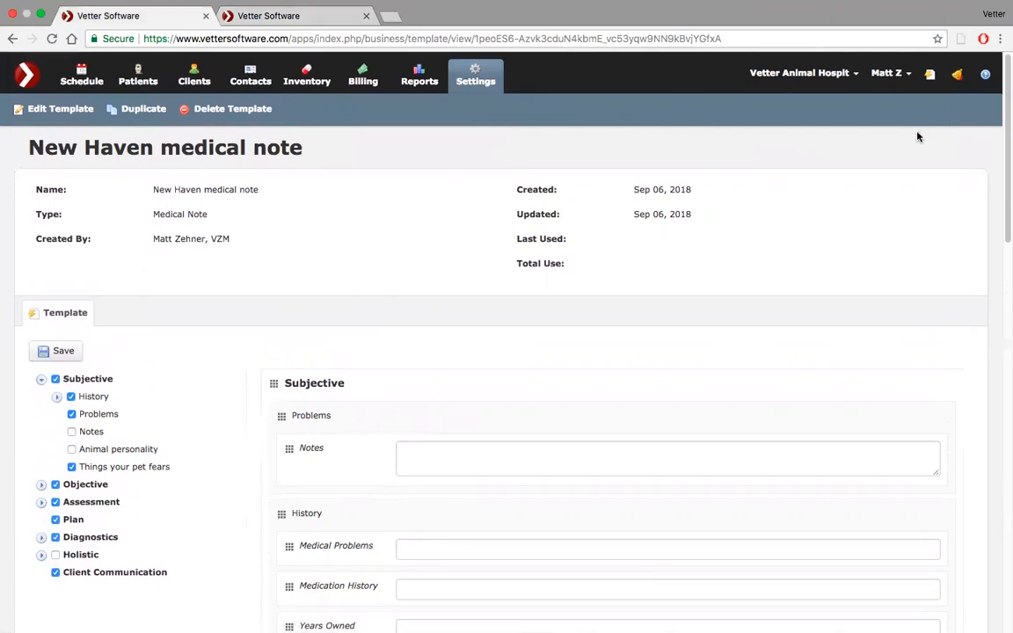
{"action": "left_click", "coordinate": [932, 76]}
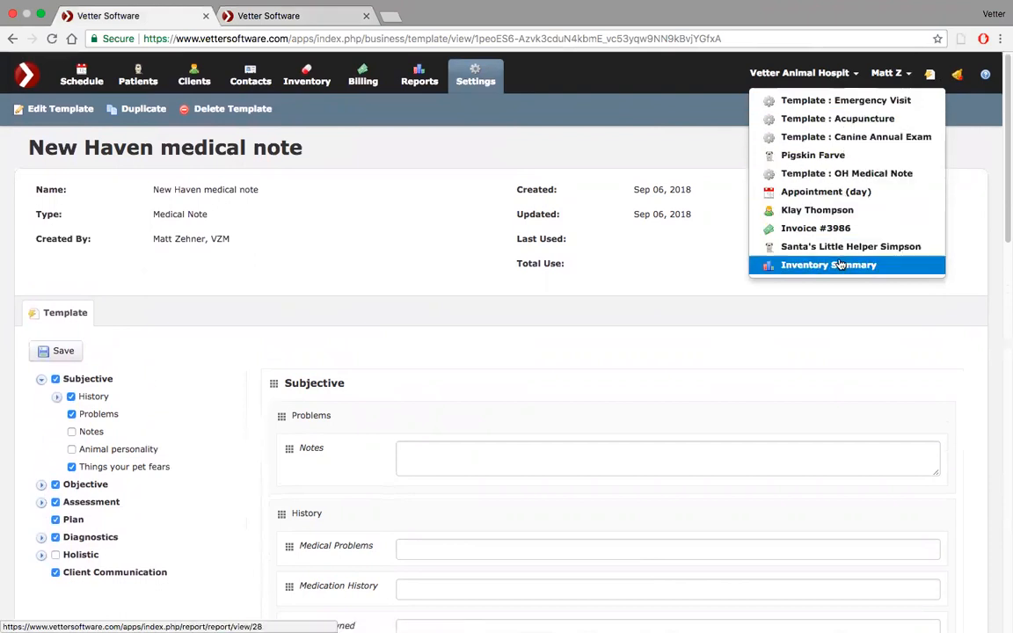
{"action": "left_click", "coordinate": [822, 156]}
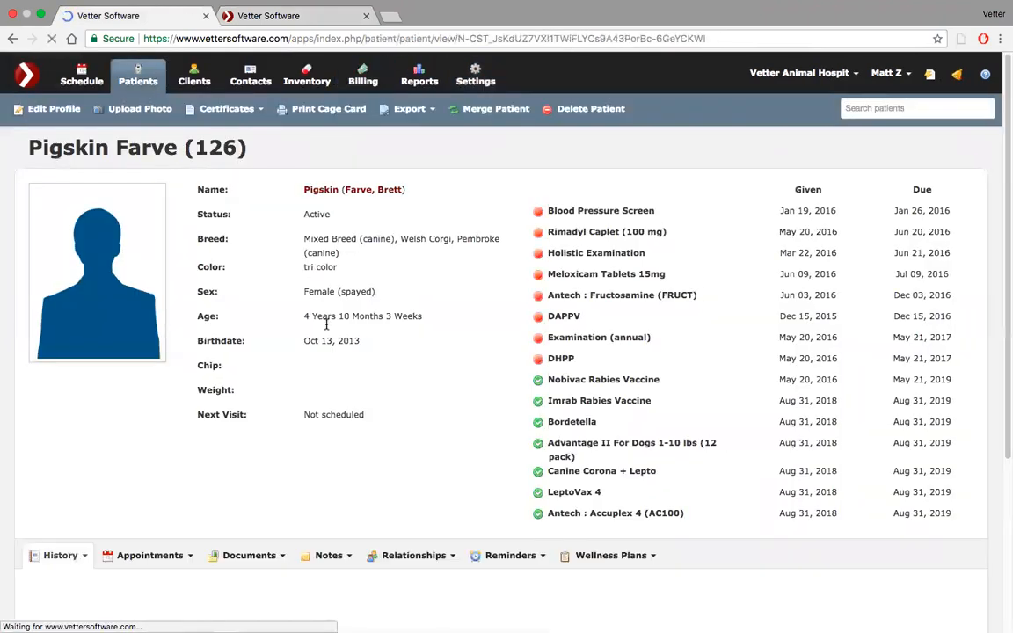
{"action": "scroll", "coordinate": [326, 328], "scroll_direction": "down", "scroll_amount": 6}
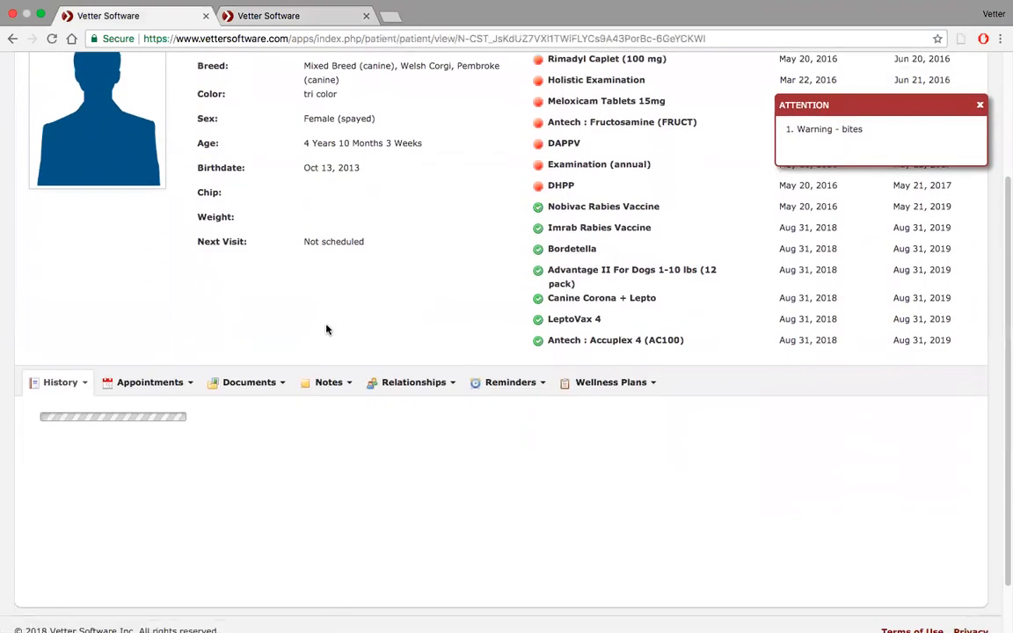
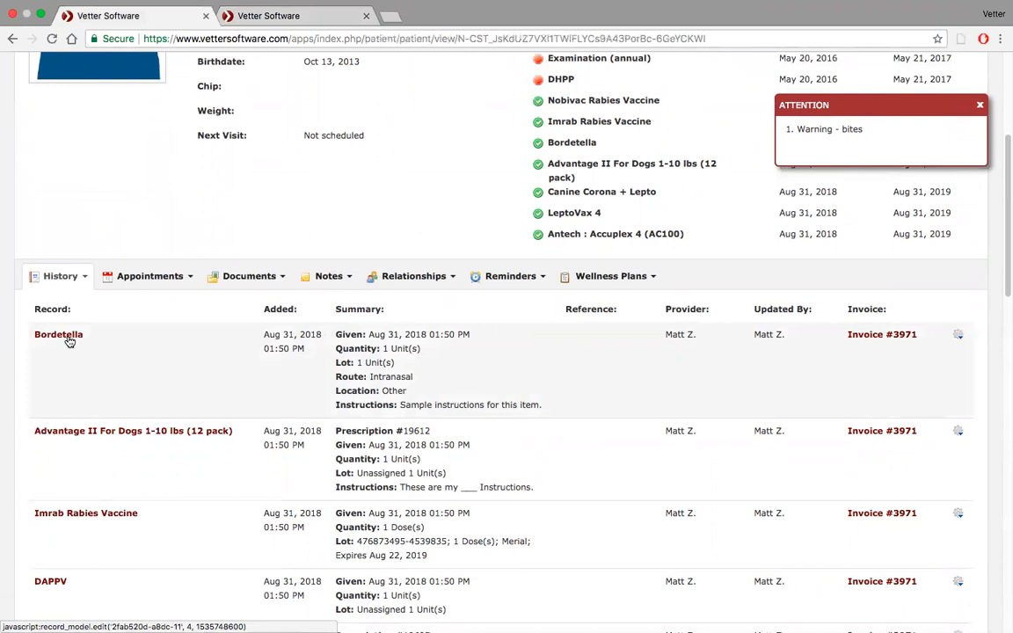
Add a Pancreatic Lipase Test diagnostic with the value negative to the patient's history and save it.
{"action": "left_click", "coordinate": [79, 278]}
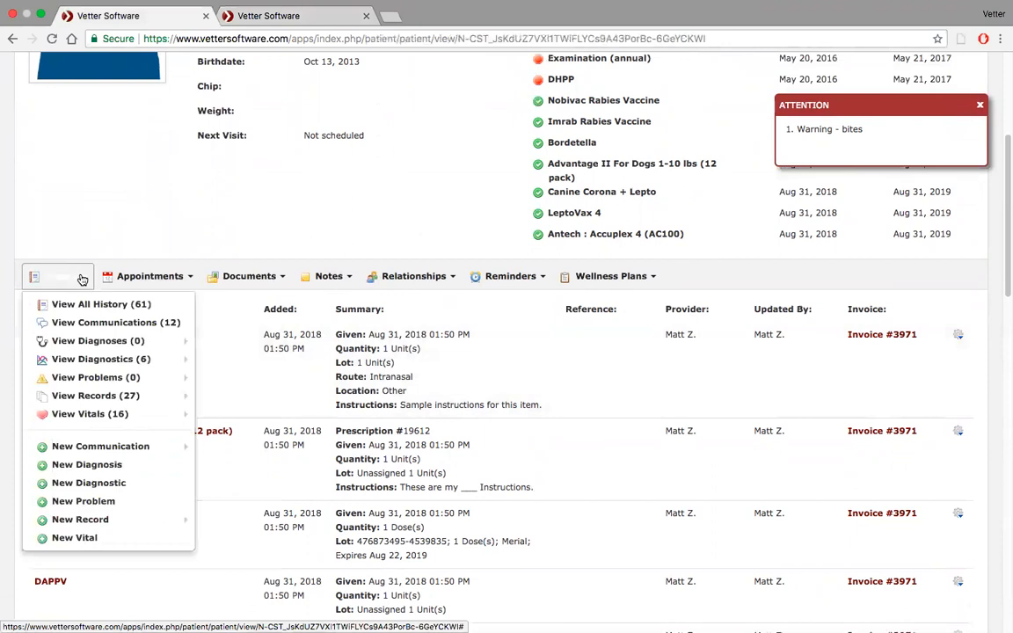
{"action": "mouse_move", "coordinate": [95, 362]}
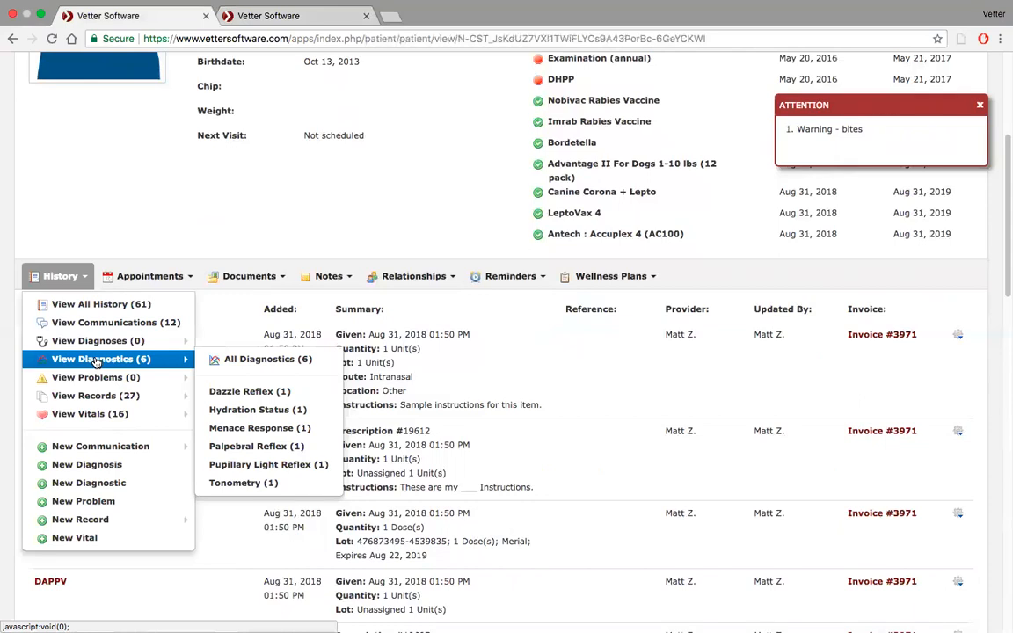
{"action": "left_click", "coordinate": [81, 486]}
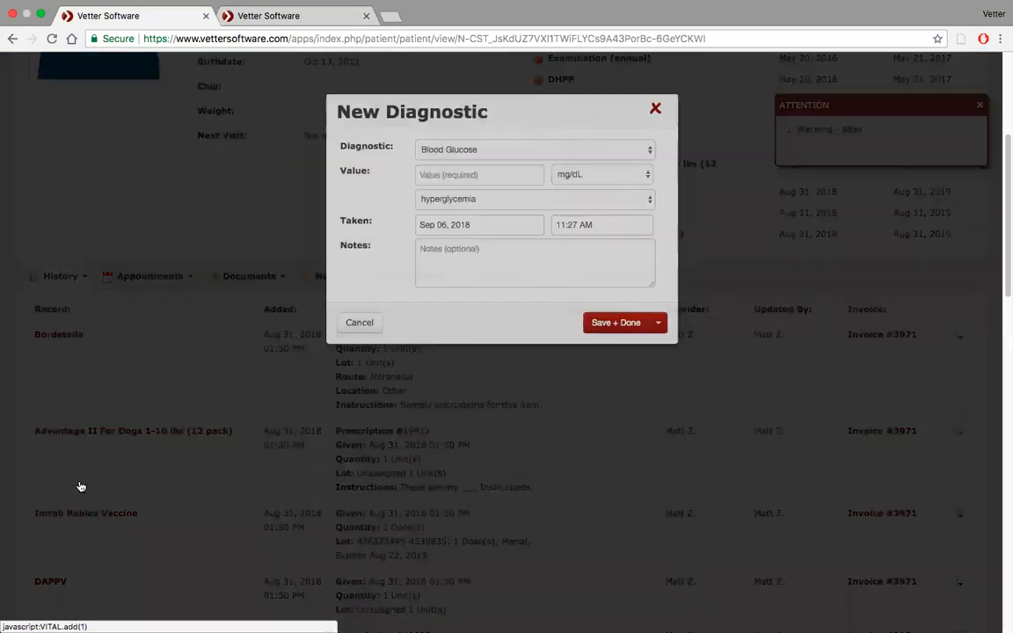
{"action": "left_click", "coordinate": [649, 151]}
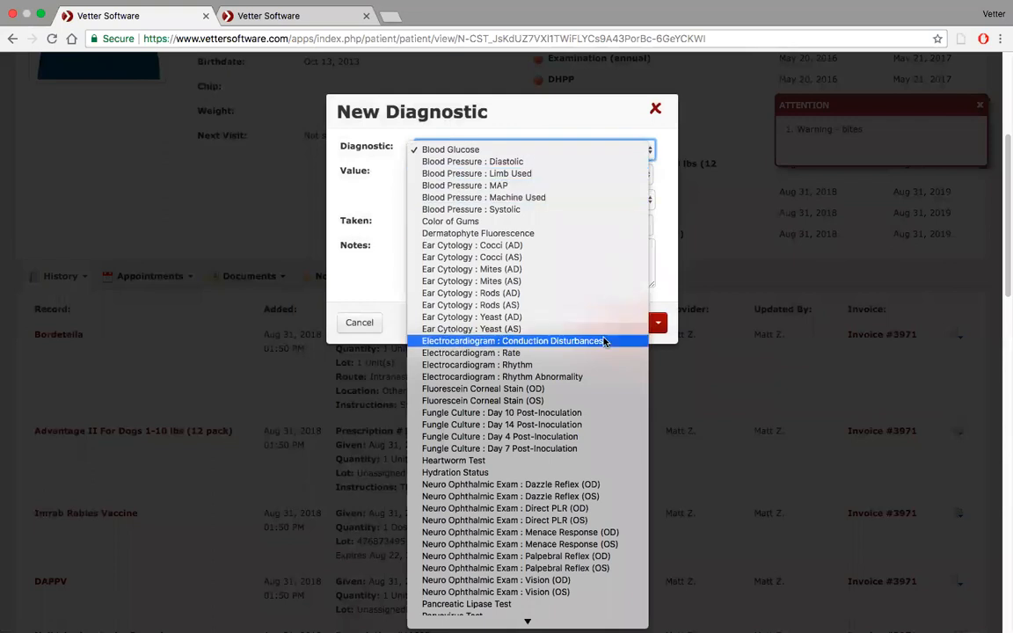
{"action": "scroll", "coordinate": [605, 341], "scroll_direction": "down", "scroll_amount": 10}
{"action": "scroll", "coordinate": [606, 341], "scroll_direction": "down", "scroll_amount": 1}
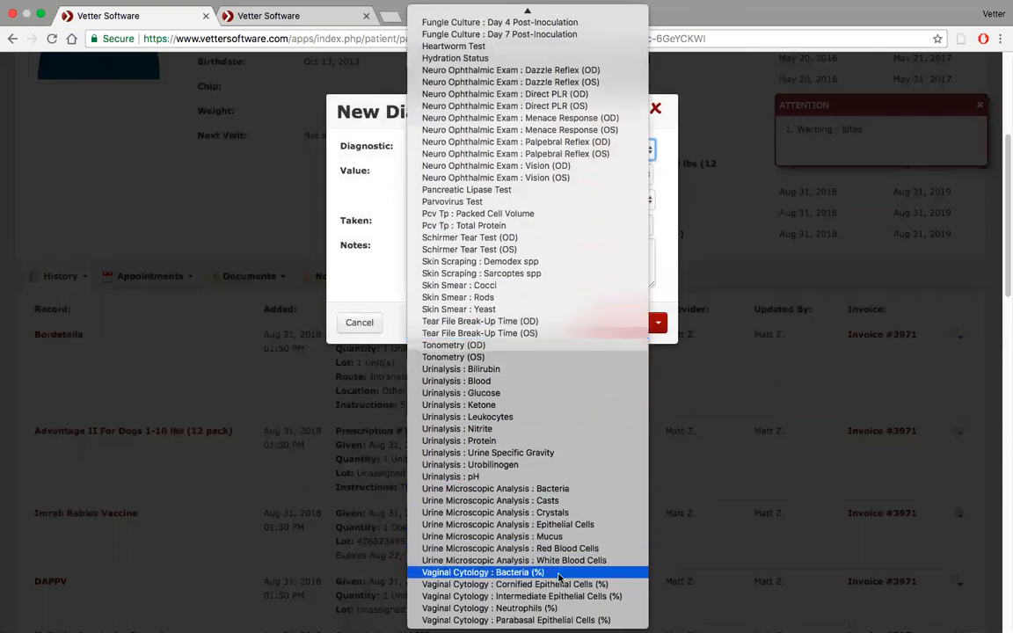
{"action": "scroll", "coordinate": [545, 366], "scroll_direction": "up", "scroll_amount": 5}
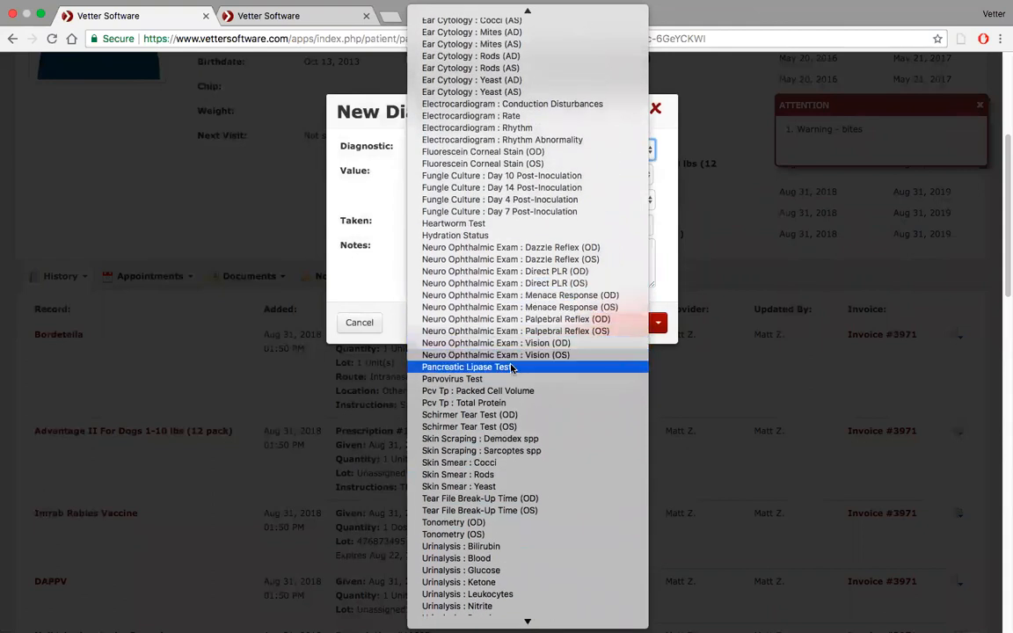
{"action": "left_click", "coordinate": [511, 367]}
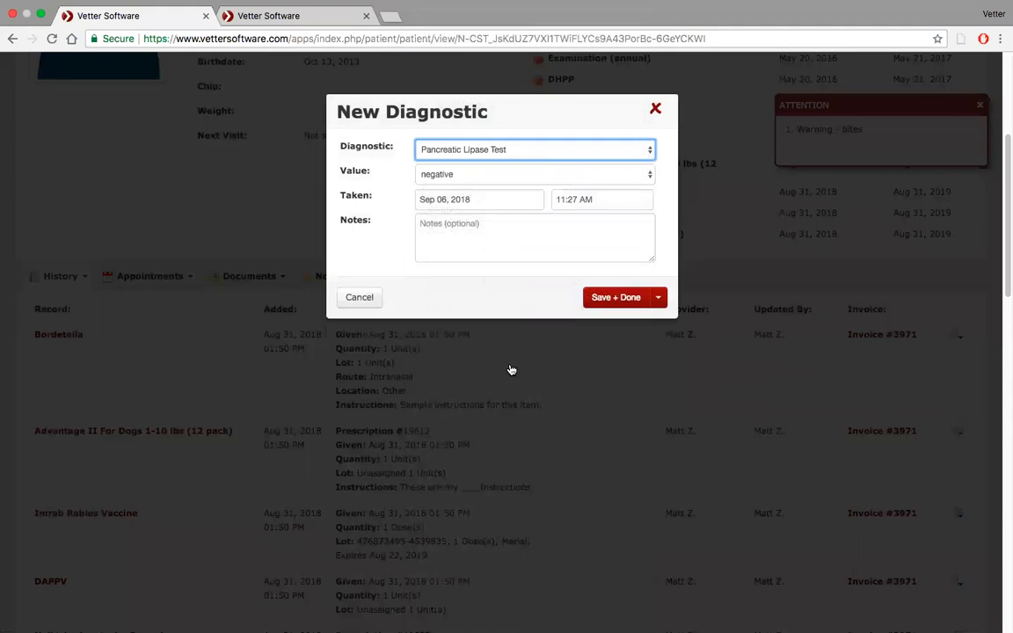
{"action": "left_click", "coordinate": [644, 174]}
{"action": "left_click", "coordinate": [644, 175]}
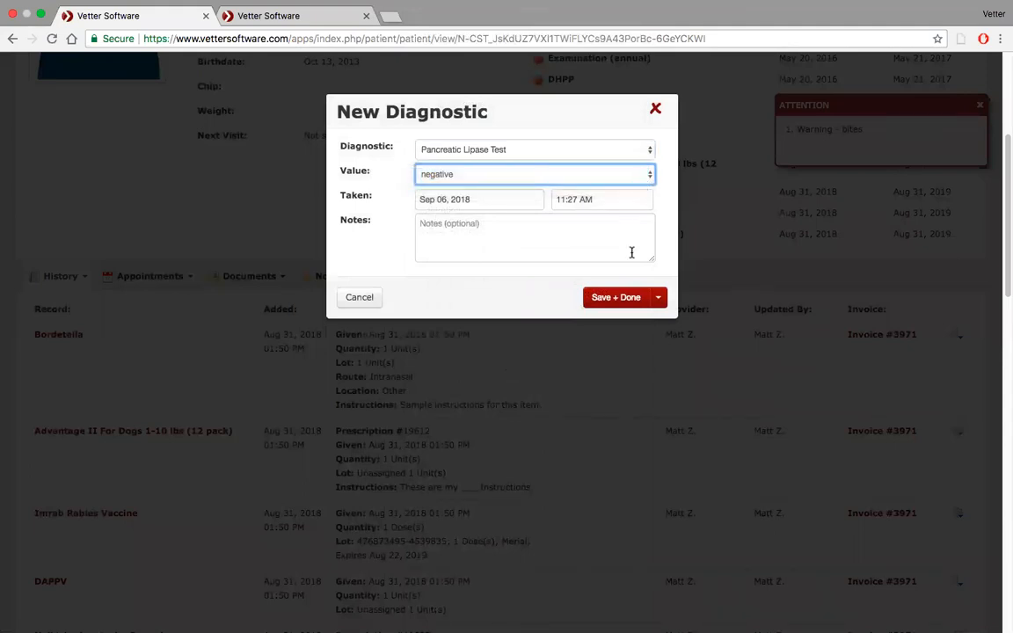
{"action": "left_click", "coordinate": [630, 300]}
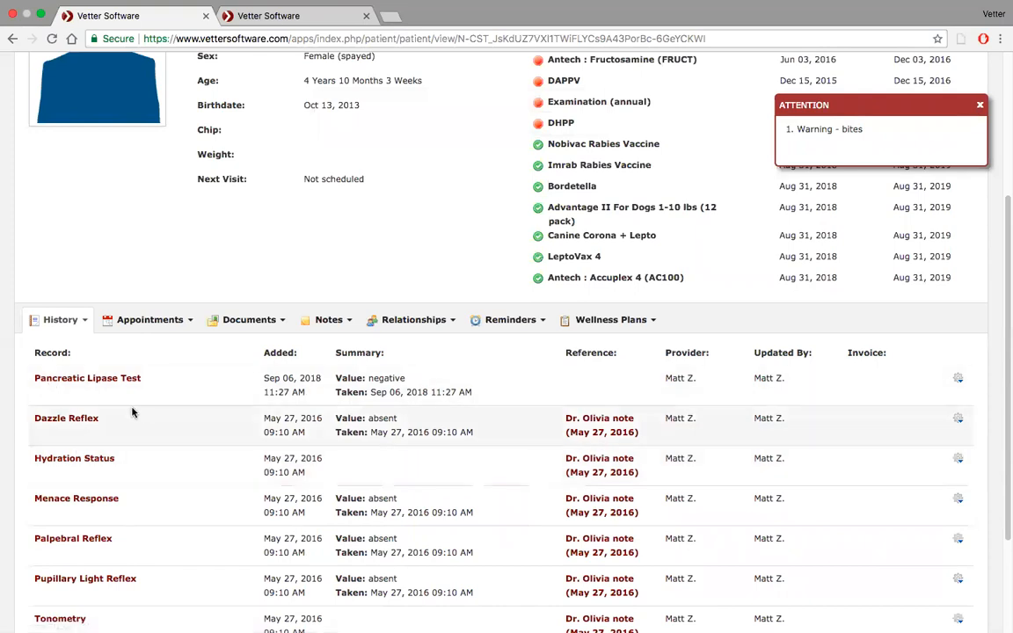
{"action": "scroll", "coordinate": [129, 412], "scroll_direction": "up", "scroll_amount": 5}
{"action": "scroll", "coordinate": [128, 412], "scroll_direction": "down", "scroll_amount": 5}
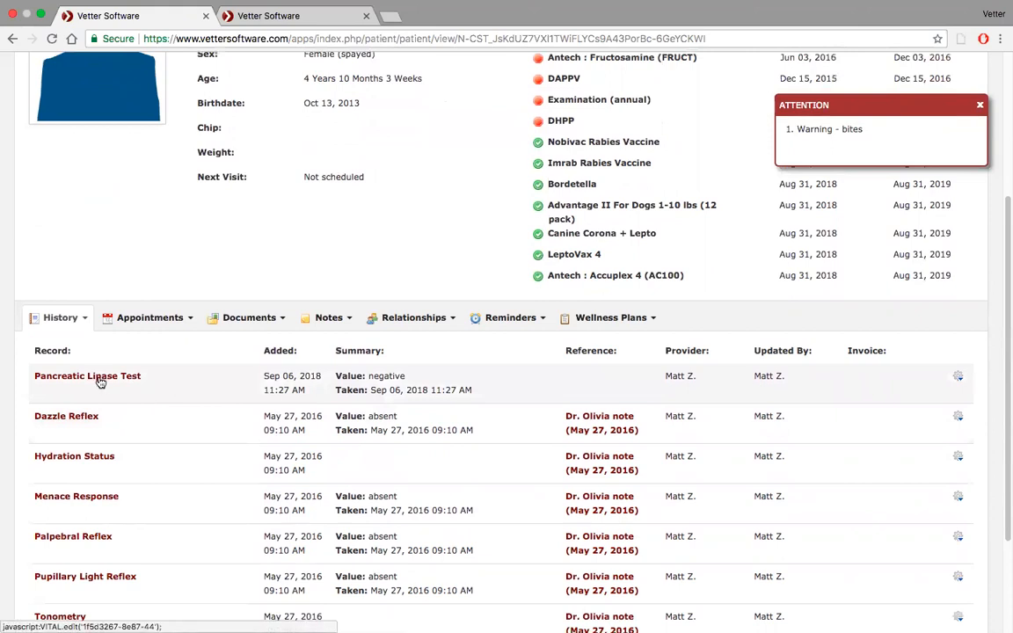
{"action": "scroll", "coordinate": [99, 381], "scroll_direction": "down", "scroll_amount": 3}
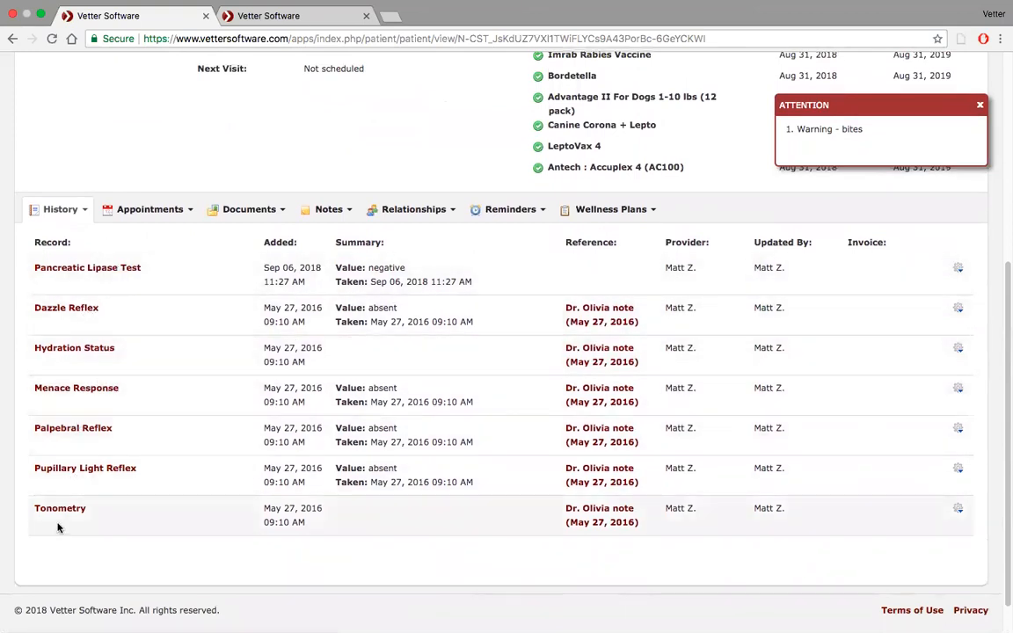
{"action": "left_click", "coordinate": [80, 219]}
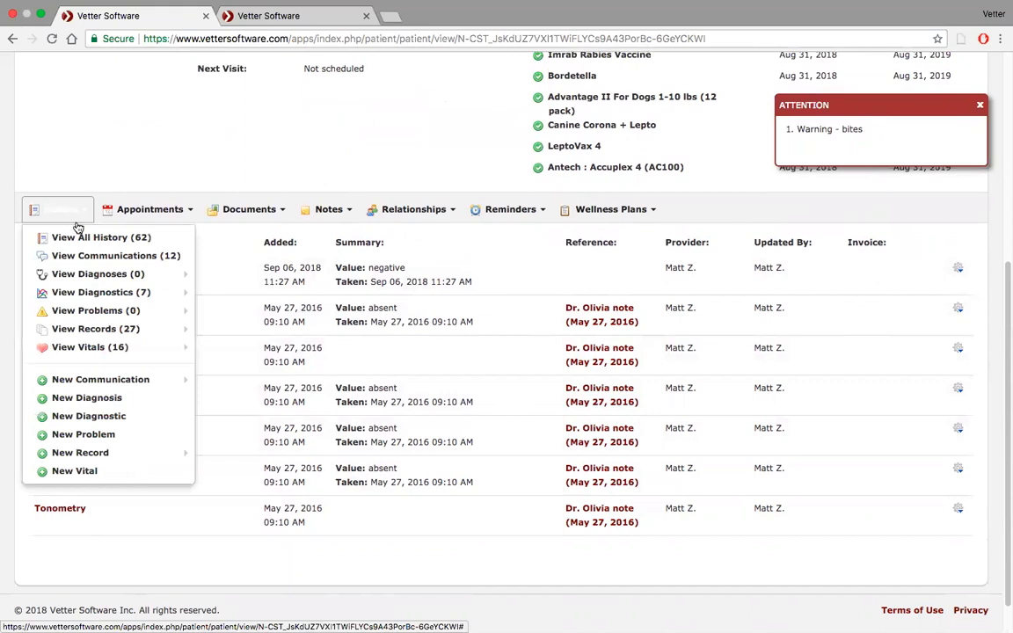
{"action": "left_click", "coordinate": [107, 422]}
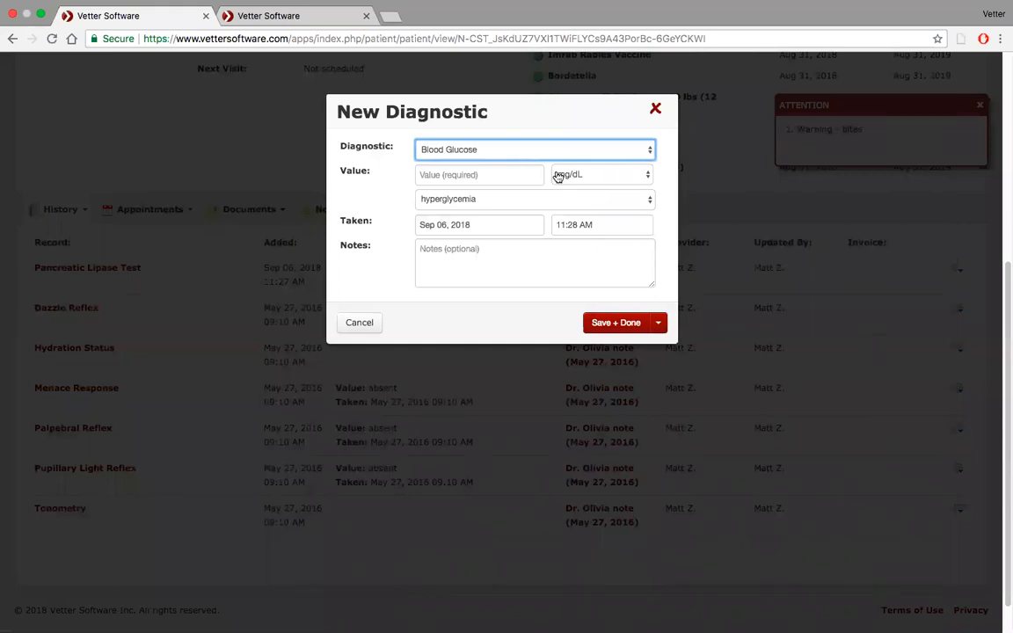
{"action": "left_click", "coordinate": [639, 150]}
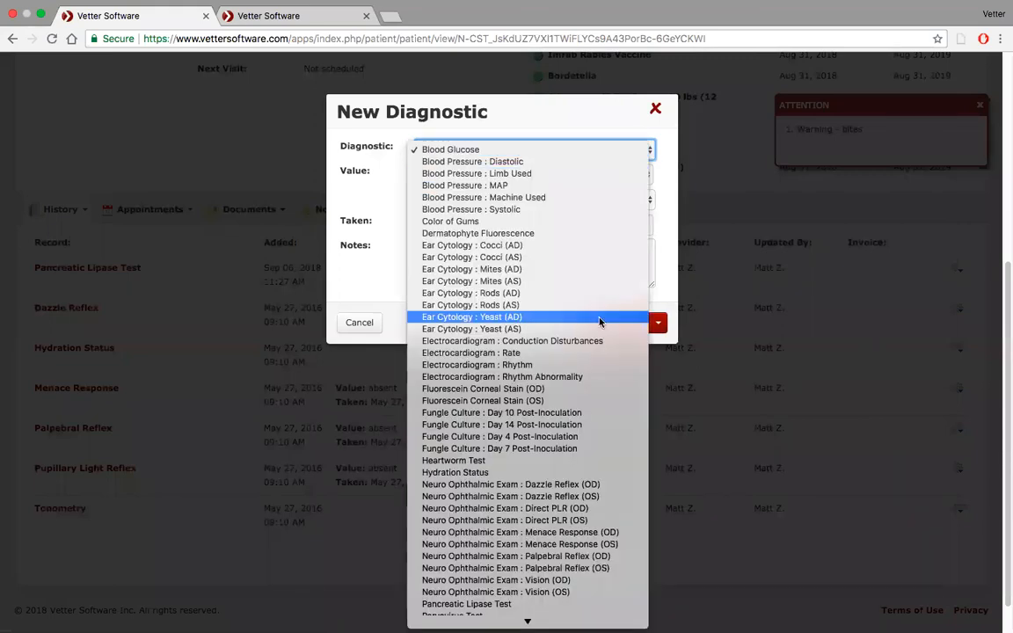
{"action": "left_click", "coordinate": [592, 117]}
{"action": "left_click", "coordinate": [655, 108]}
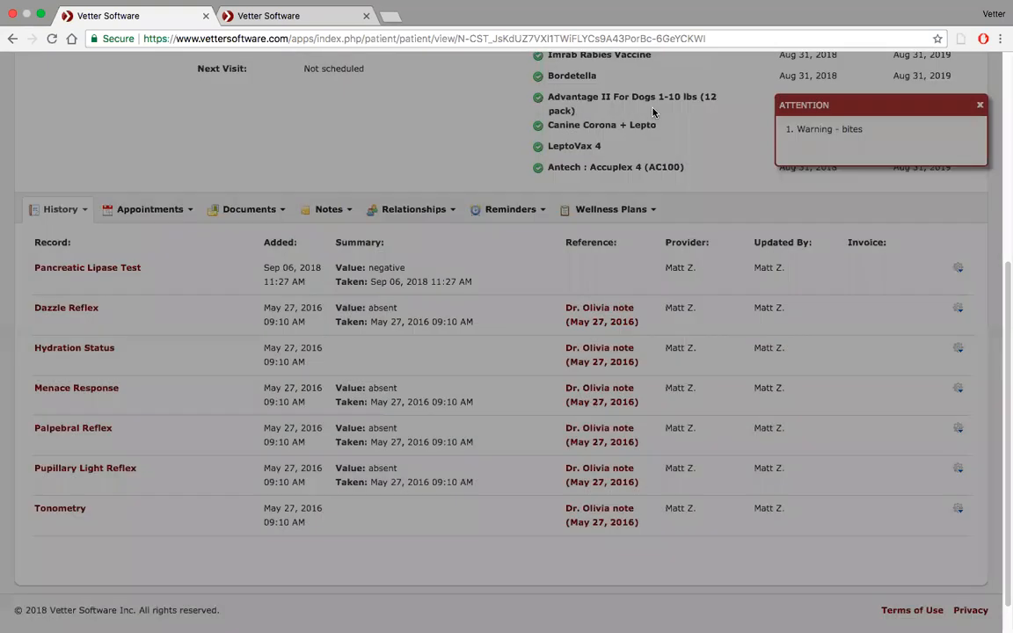
Create a new medical note for the patient from the Basic SOAP template with the first listed provider.
{"action": "scroll", "coordinate": [380, 198], "scroll_direction": "up", "scroll_amount": 5}
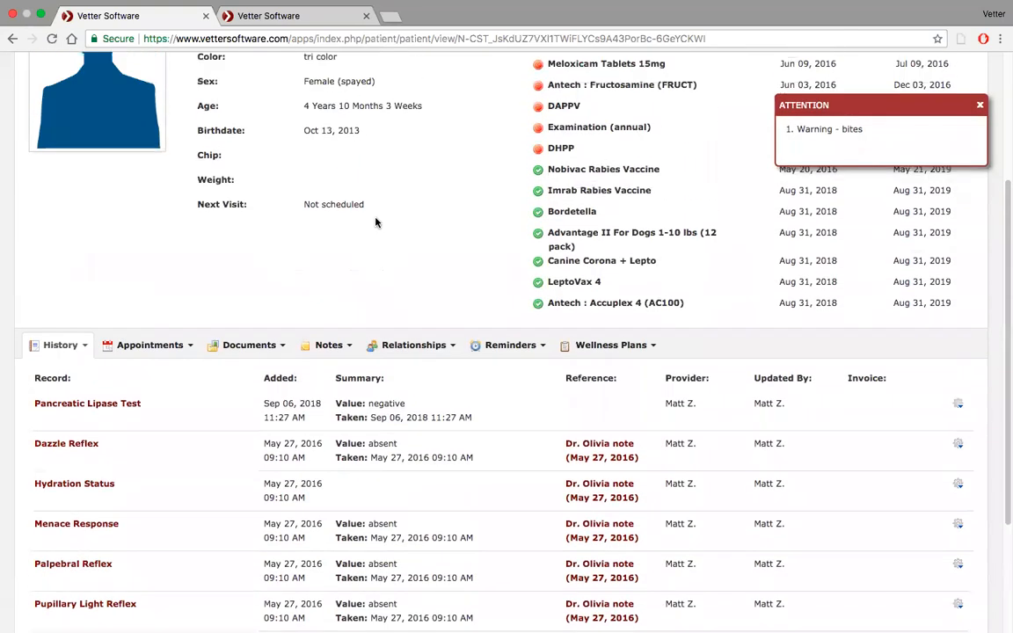
{"action": "scroll", "coordinate": [376, 223], "scroll_direction": "down", "scroll_amount": 5}
{"action": "scroll", "coordinate": [294, 181], "scroll_direction": "up", "scroll_amount": 4}
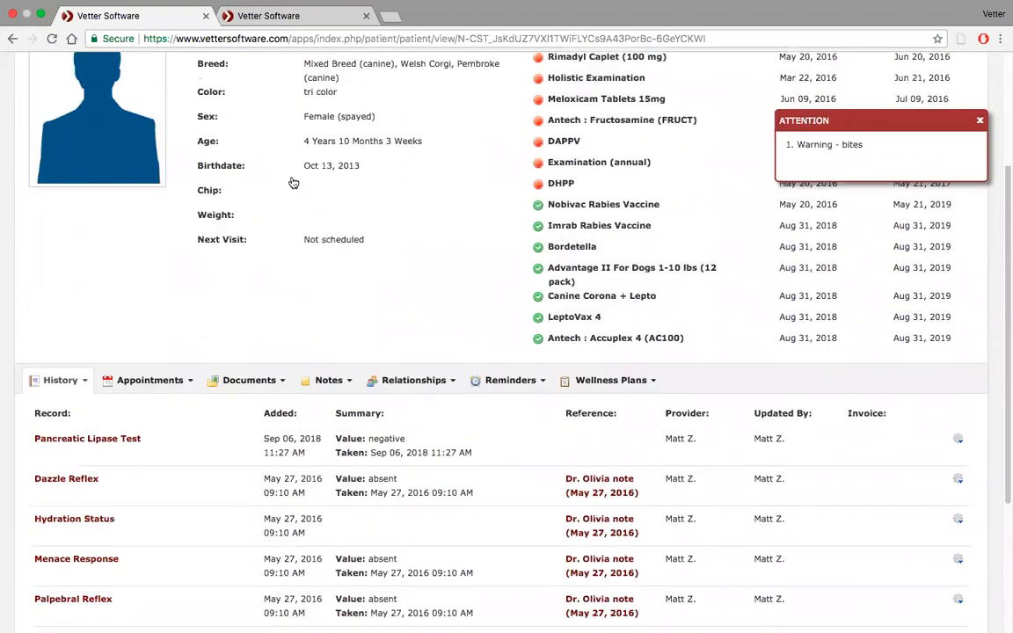
{"action": "left_click", "coordinate": [77, 486]}
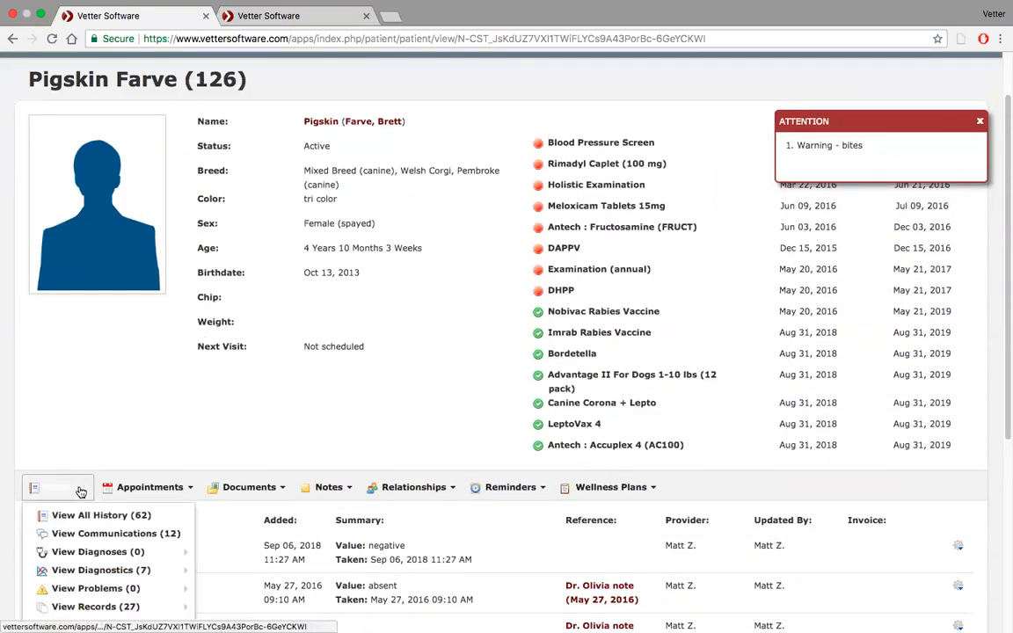
{"action": "scroll", "coordinate": [79, 488], "scroll_direction": "down", "scroll_amount": 2}
{"action": "mouse_move", "coordinate": [79, 493]}
{"action": "scroll", "coordinate": [79, 493], "scroll_direction": "down", "scroll_amount": 4}
{"action": "mouse_move", "coordinate": [78, 437]}
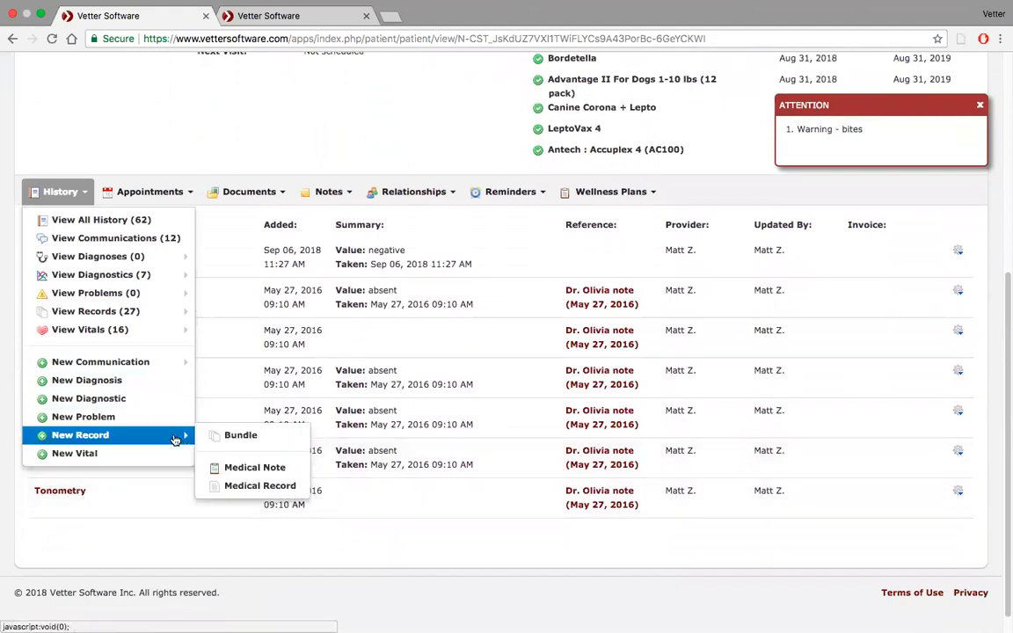
{"action": "left_click", "coordinate": [266, 469]}
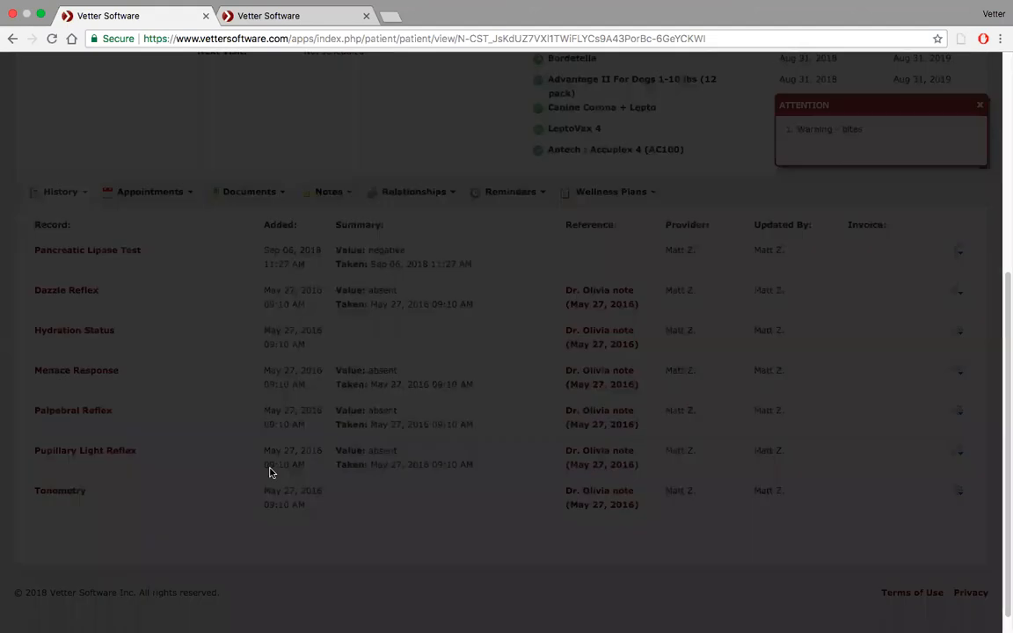
{"action": "left_click", "coordinate": [645, 152]}
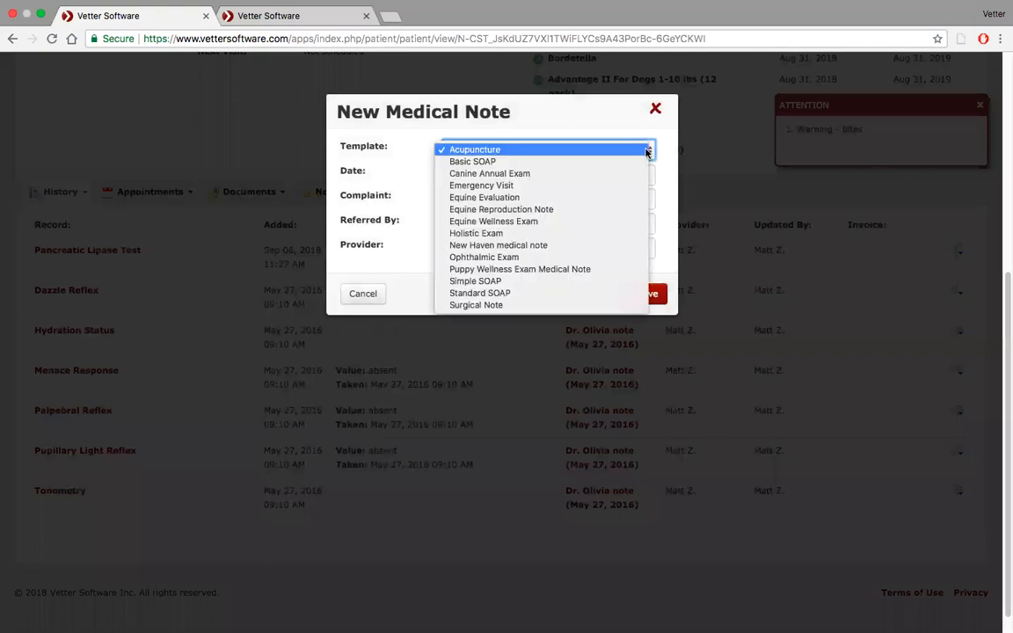
{"action": "left_click", "coordinate": [642, 161]}
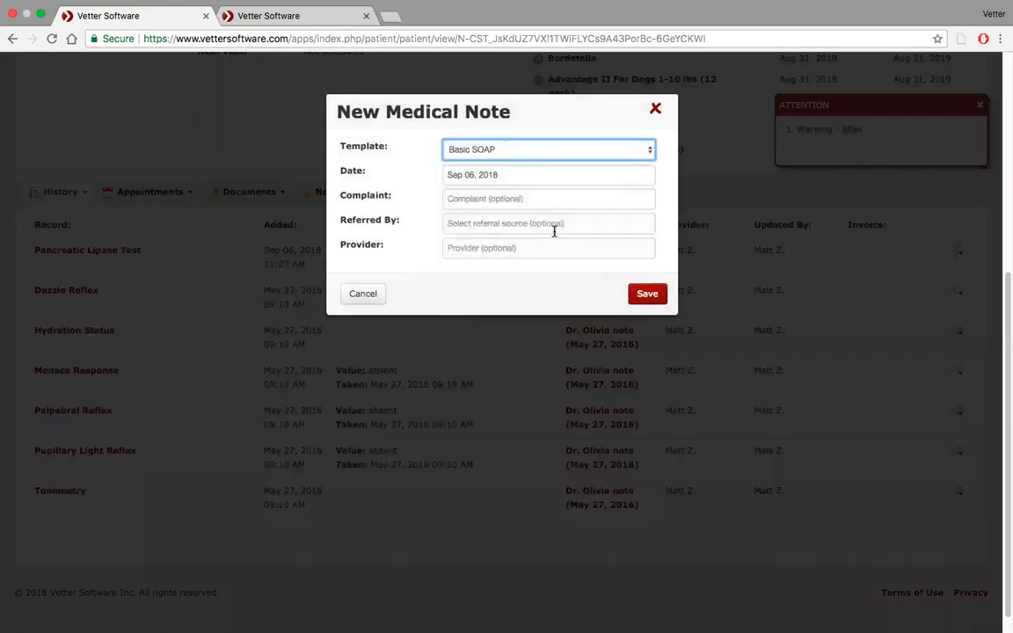
{"action": "left_click", "coordinate": [577, 248]}
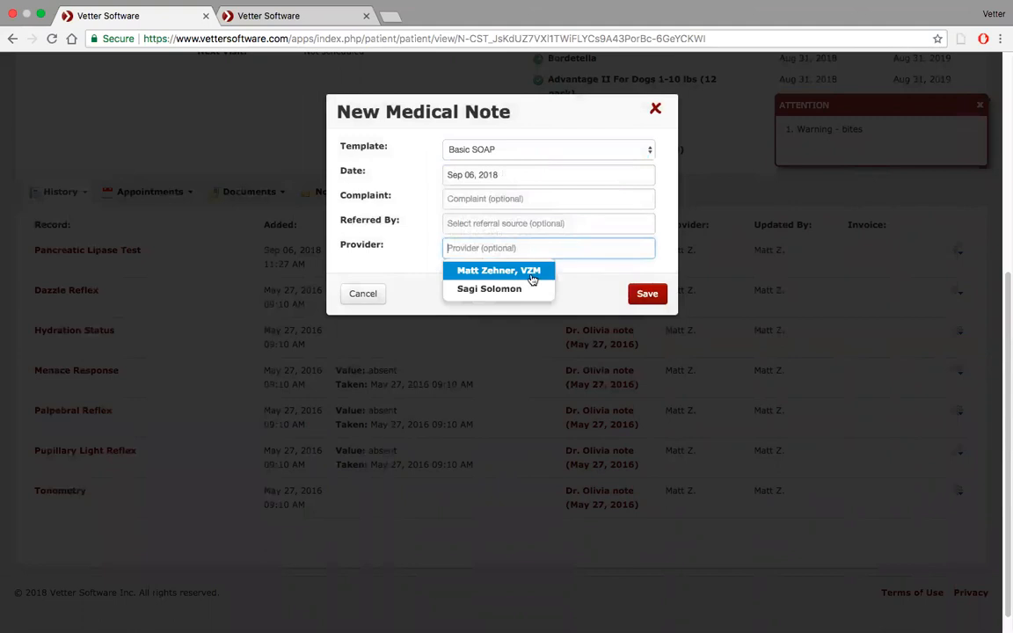
{"action": "left_click", "coordinate": [534, 280]}
{"action": "left_click", "coordinate": [643, 296]}
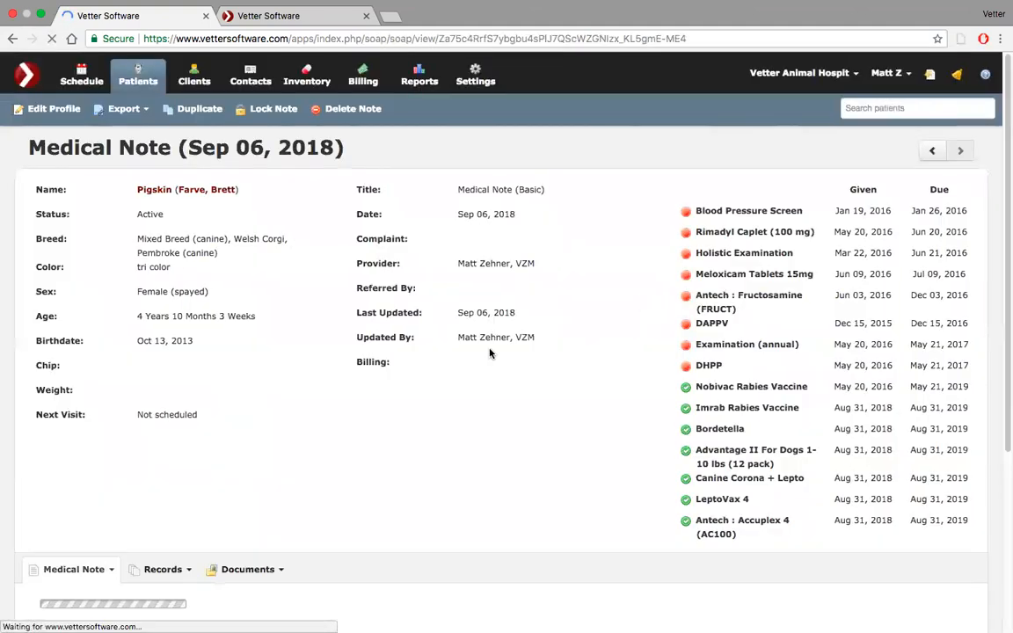
Add a Color of Gums diagnostic with the value pink to the medical note and save it.
{"action": "scroll", "coordinate": [490, 354], "scroll_direction": "down", "scroll_amount": 5}
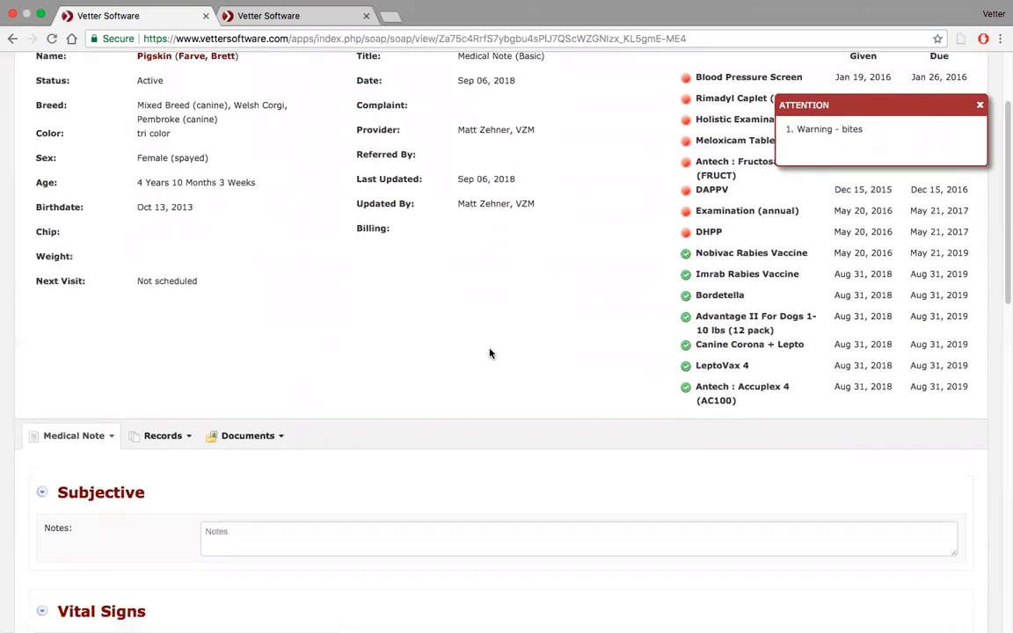
{"action": "scroll", "coordinate": [490, 353], "scroll_direction": "down", "scroll_amount": 2}
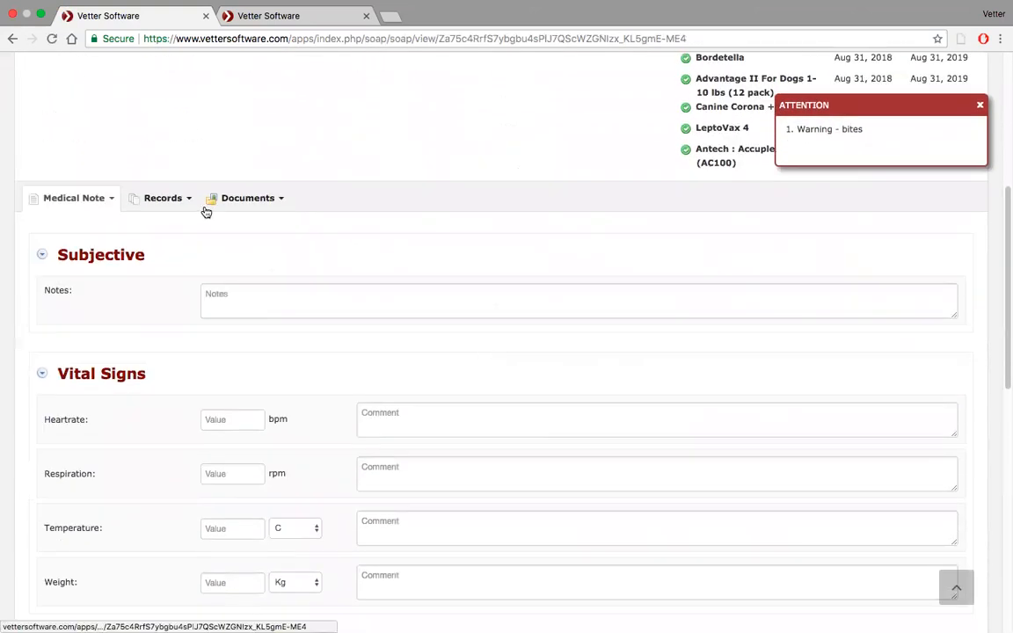
{"action": "left_click", "coordinate": [187, 197]}
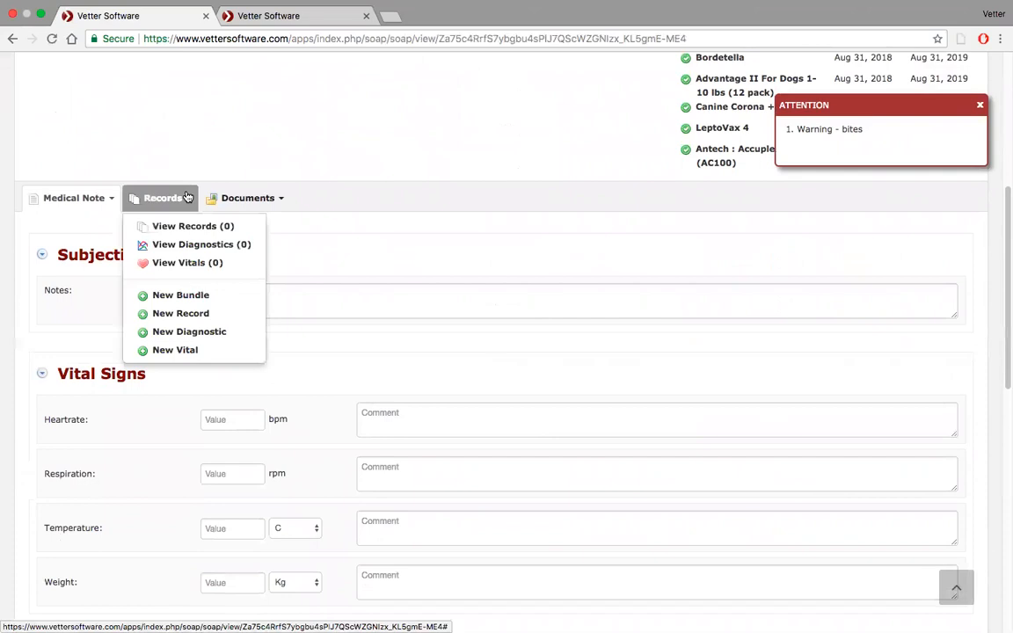
{"action": "left_click", "coordinate": [192, 332]}
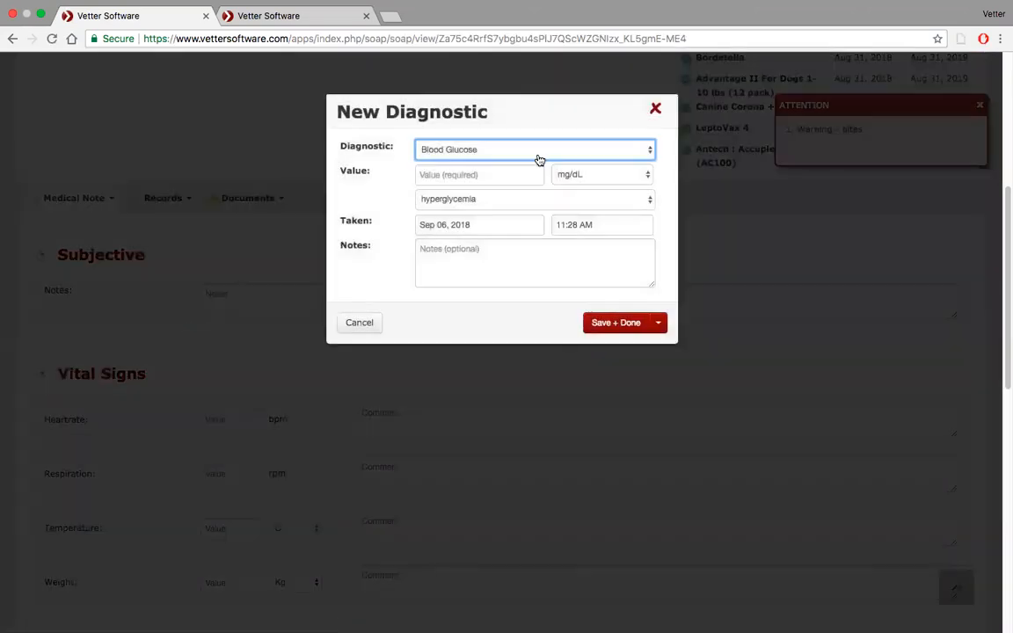
{"action": "left_click", "coordinate": [613, 156]}
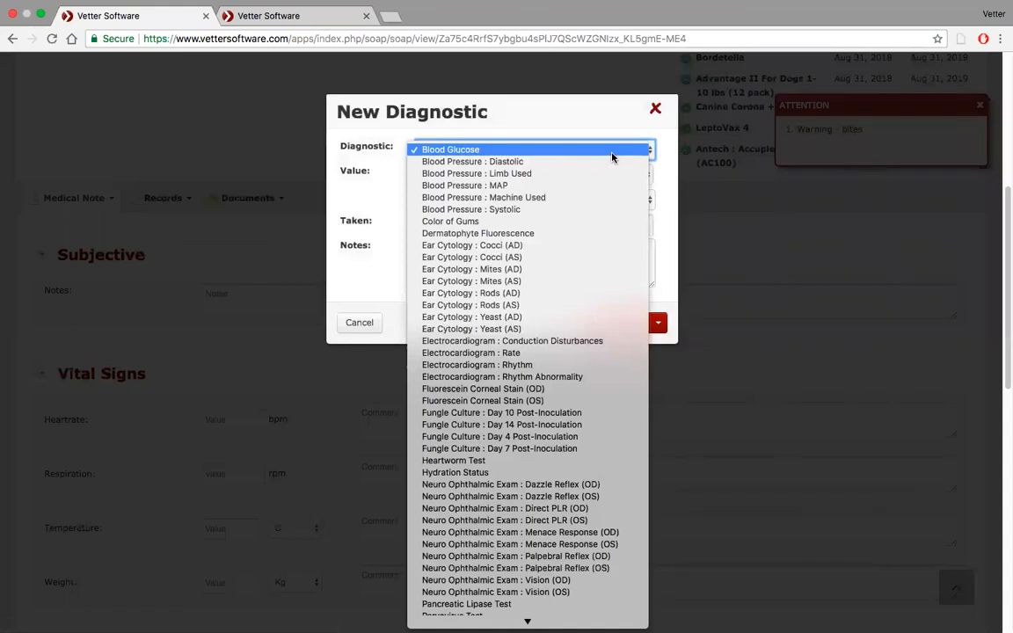
{"action": "left_click", "coordinate": [574, 221]}
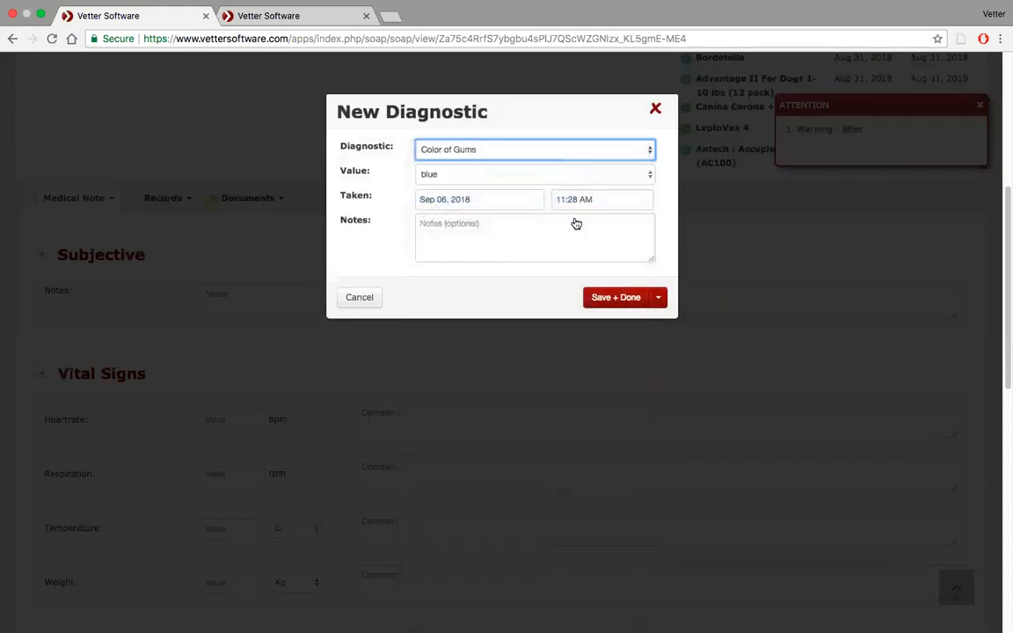
{"action": "left_click", "coordinate": [648, 177]}
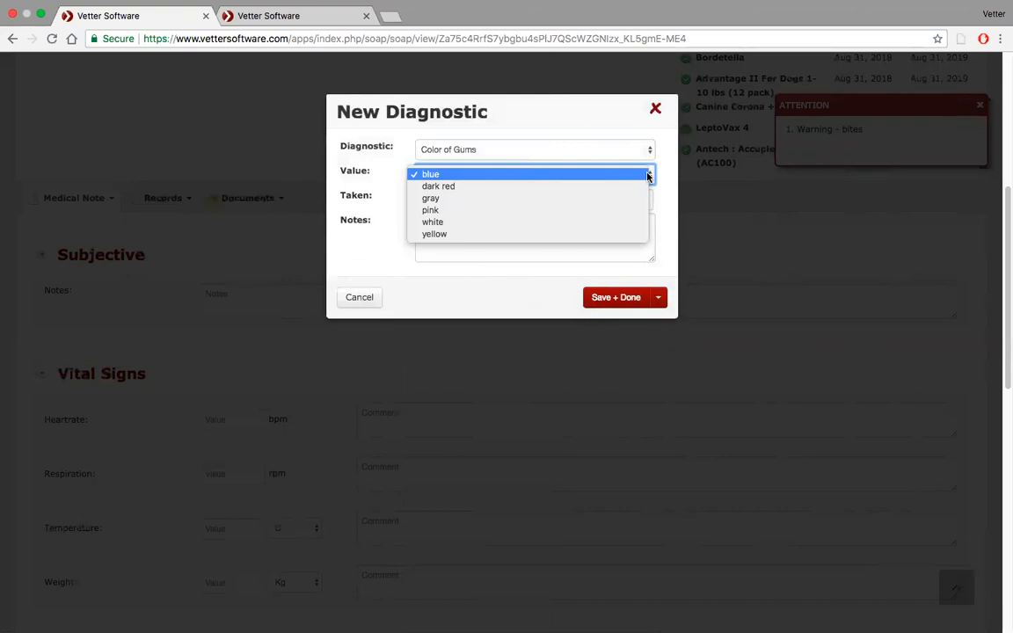
{"action": "left_click", "coordinate": [608, 217]}
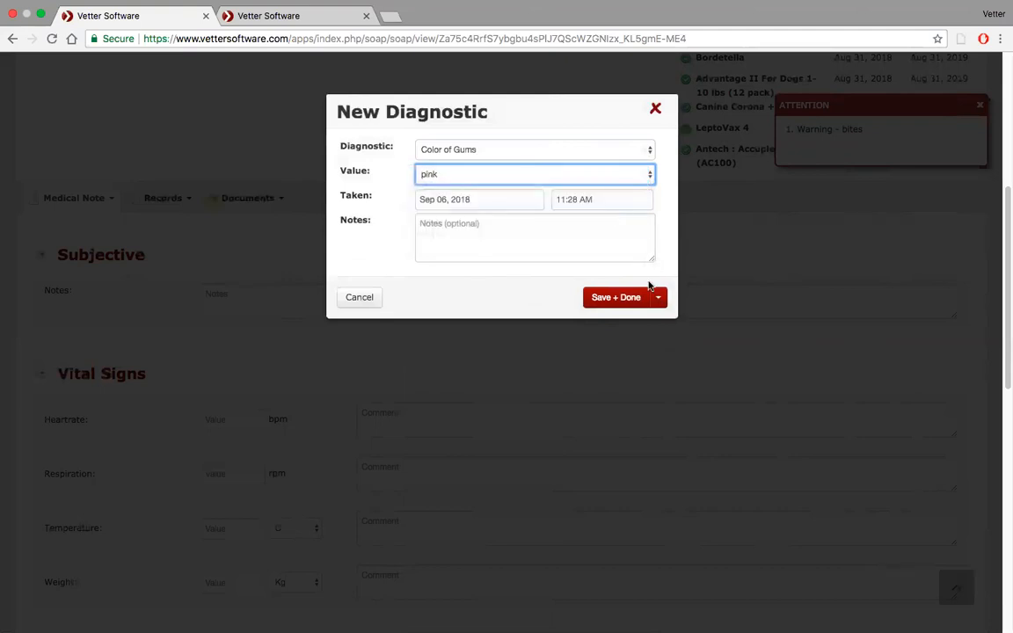
{"action": "left_click", "coordinate": [630, 298]}
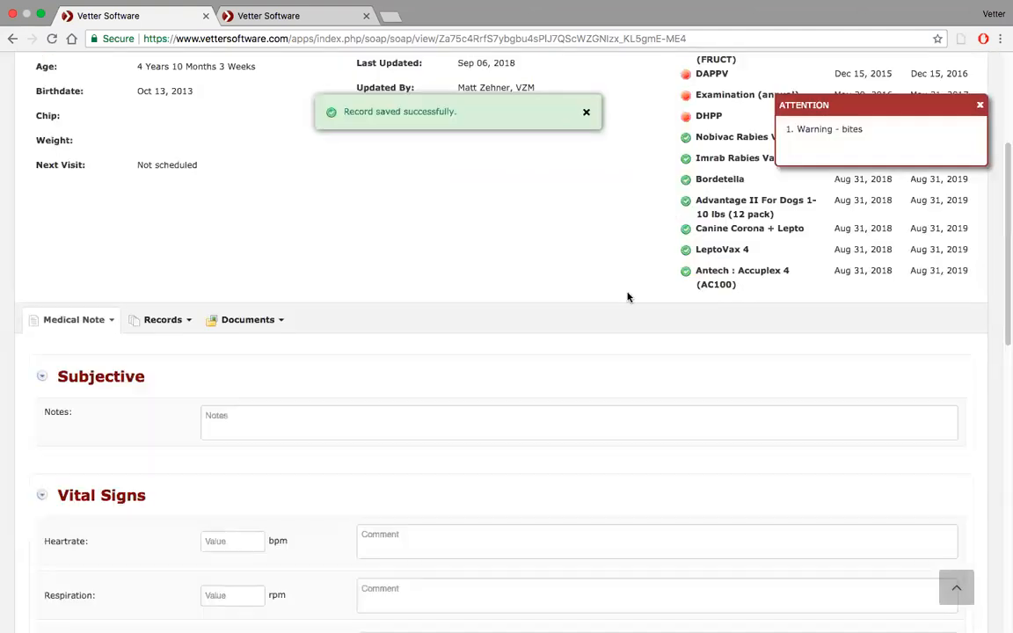
{"action": "scroll", "coordinate": [290, 327], "scroll_direction": "down", "scroll_amount": 10}
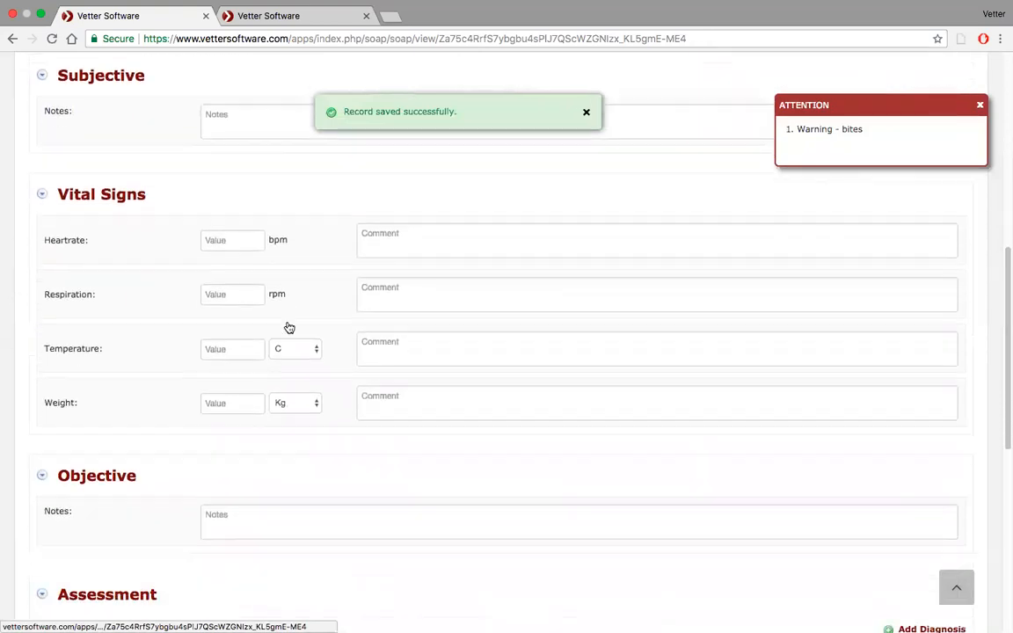
{"action": "scroll", "coordinate": [288, 328], "scroll_direction": "up", "scroll_amount": 3}
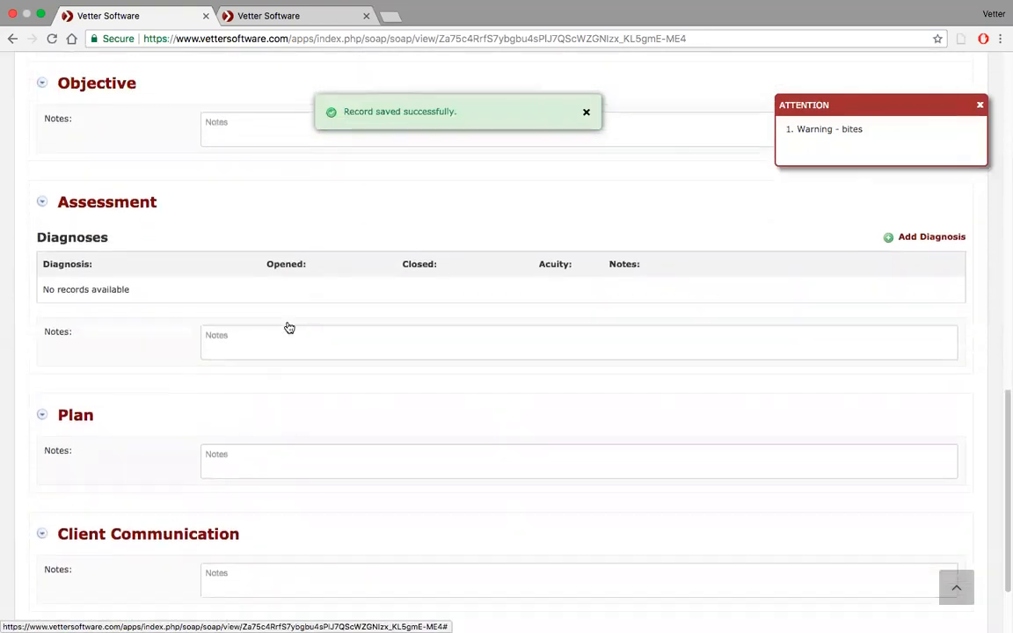
View the Color of Gums diagnostic among the medical note's records.
{"action": "scroll", "coordinate": [255, 271], "scroll_direction": "up", "scroll_amount": 5}
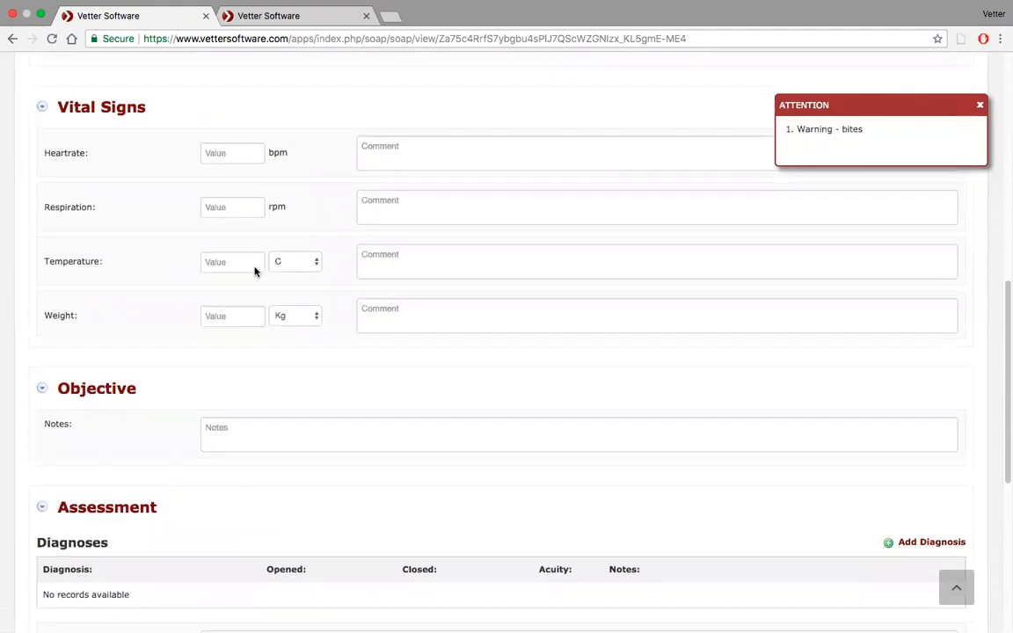
{"action": "scroll", "coordinate": [263, 197], "scroll_direction": "up", "scroll_amount": 3}
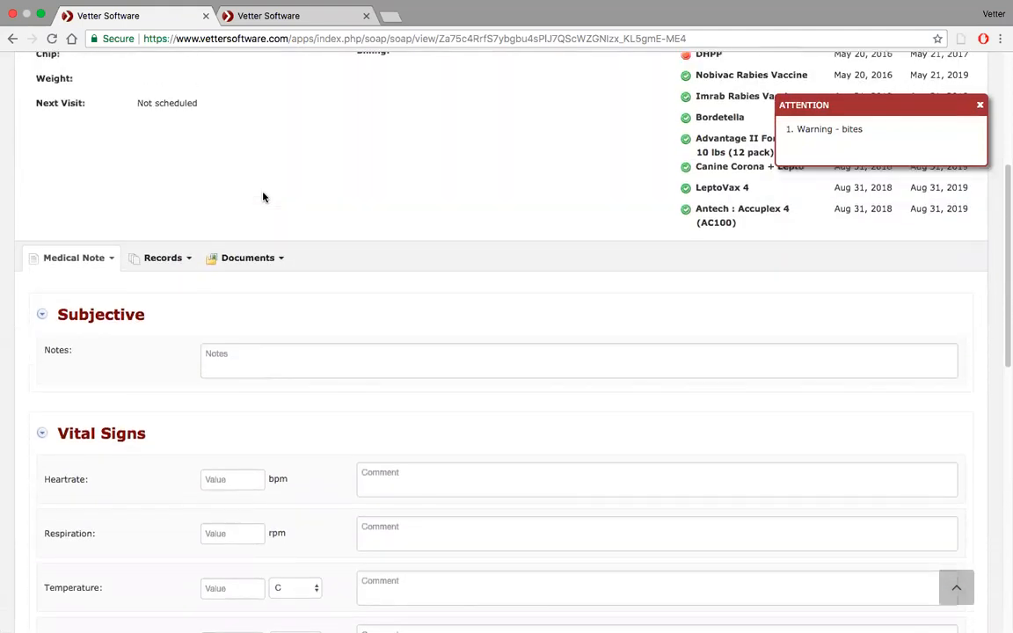
{"action": "left_click", "coordinate": [188, 257]}
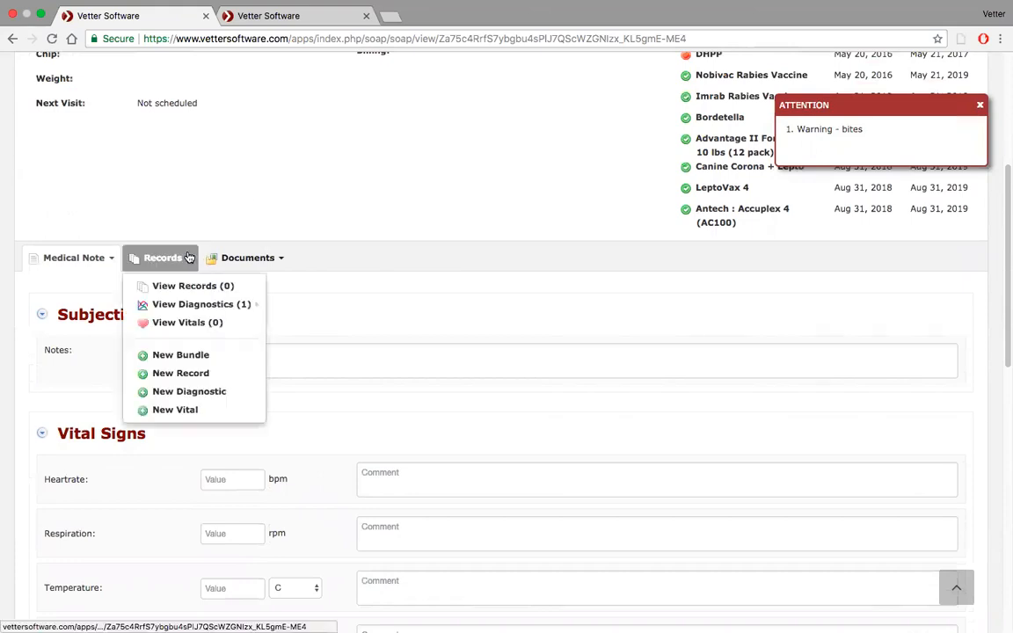
{"action": "mouse_move", "coordinate": [154, 304]}
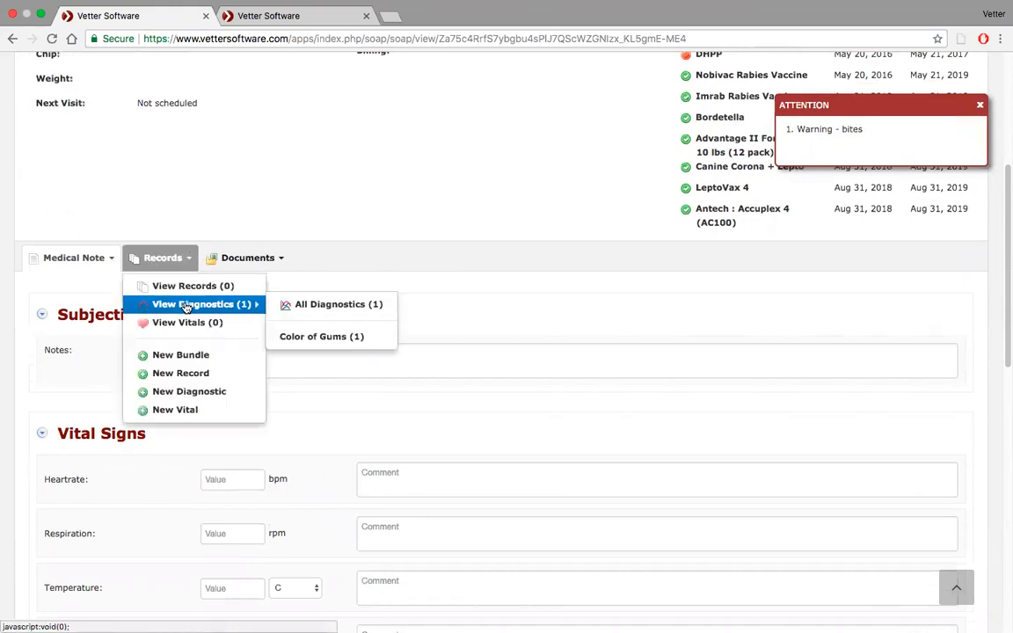
{"action": "left_click", "coordinate": [325, 338]}
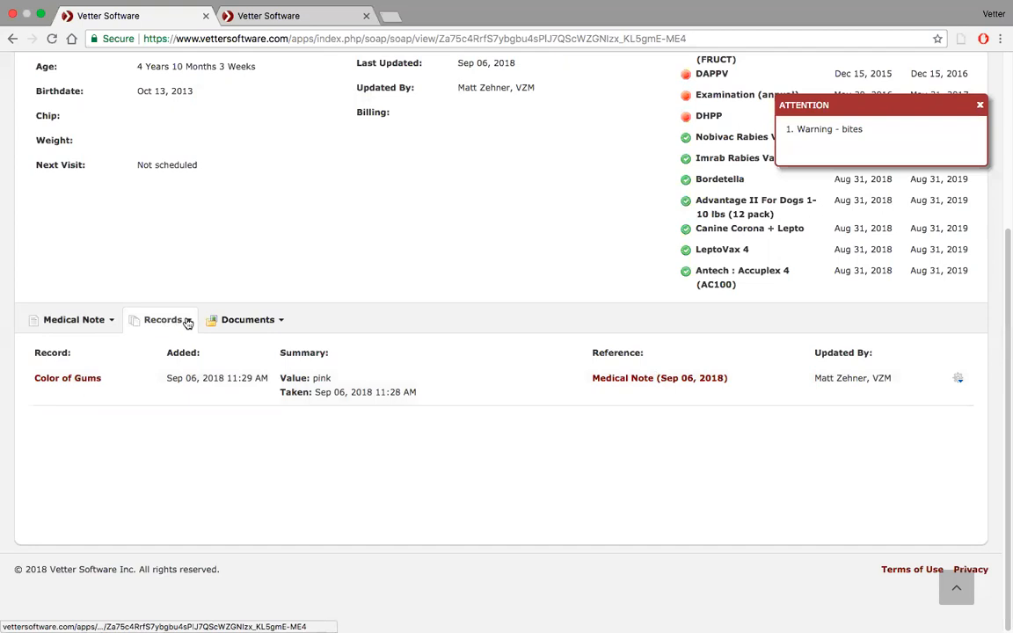
Return to Pigskin's patient record and list all diagnostics in the patient's history.
{"action": "scroll", "coordinate": [220, 290], "scroll_direction": "up", "scroll_amount": 5}
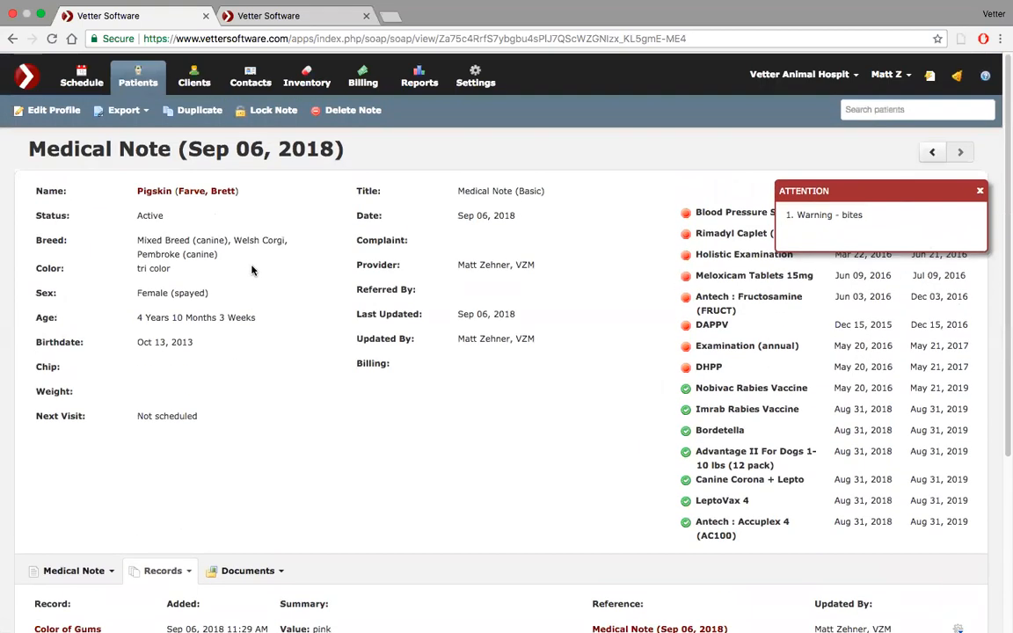
{"action": "left_click", "coordinate": [158, 192]}
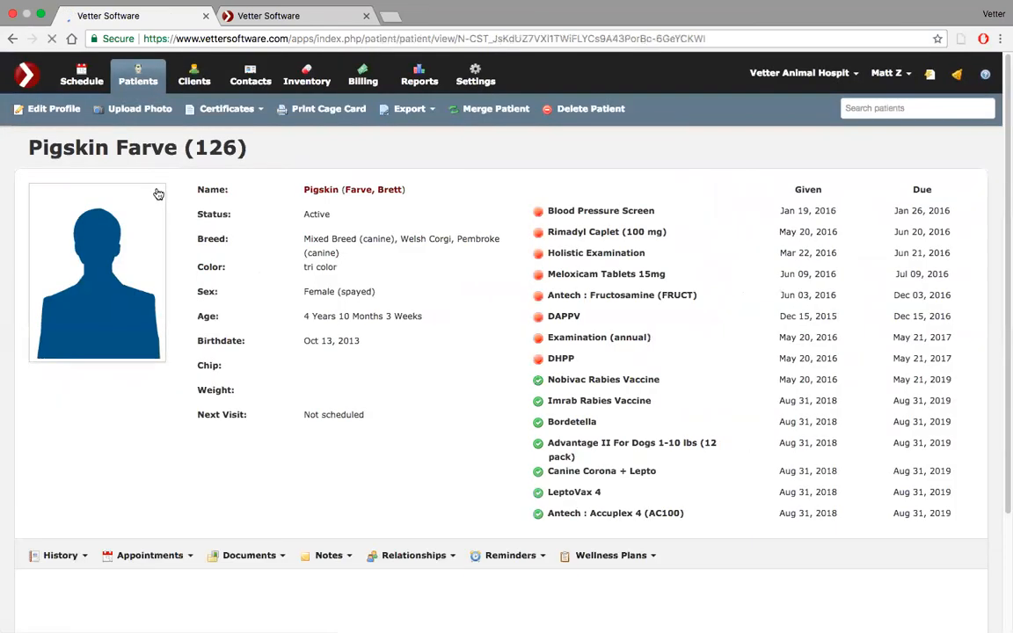
{"action": "scroll", "coordinate": [158, 194], "scroll_direction": "down", "scroll_amount": 5}
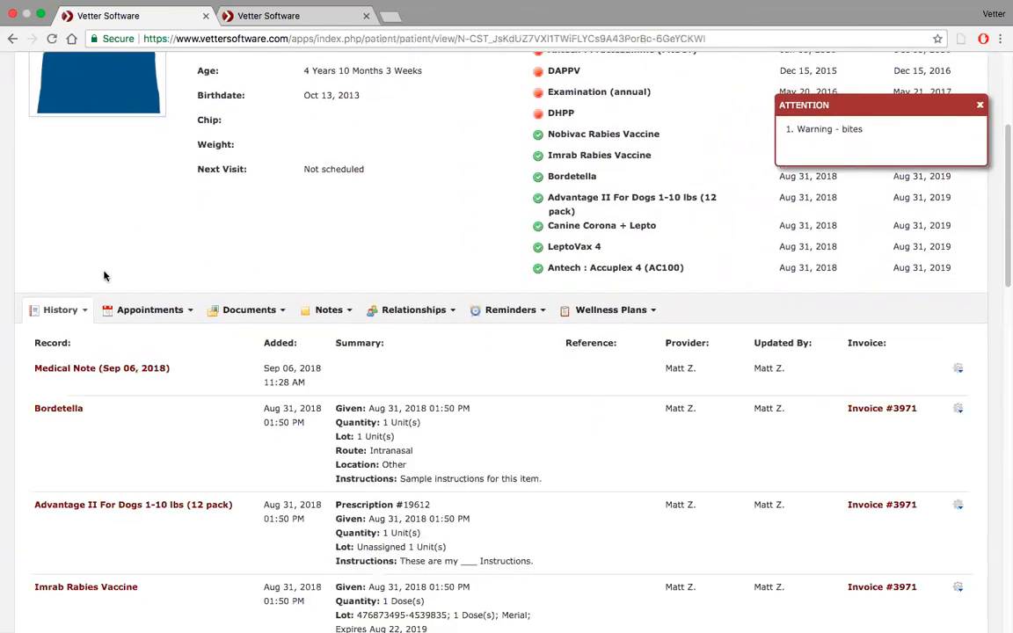
{"action": "scroll", "coordinate": [87, 310], "scroll_direction": "down", "scroll_amount": 2}
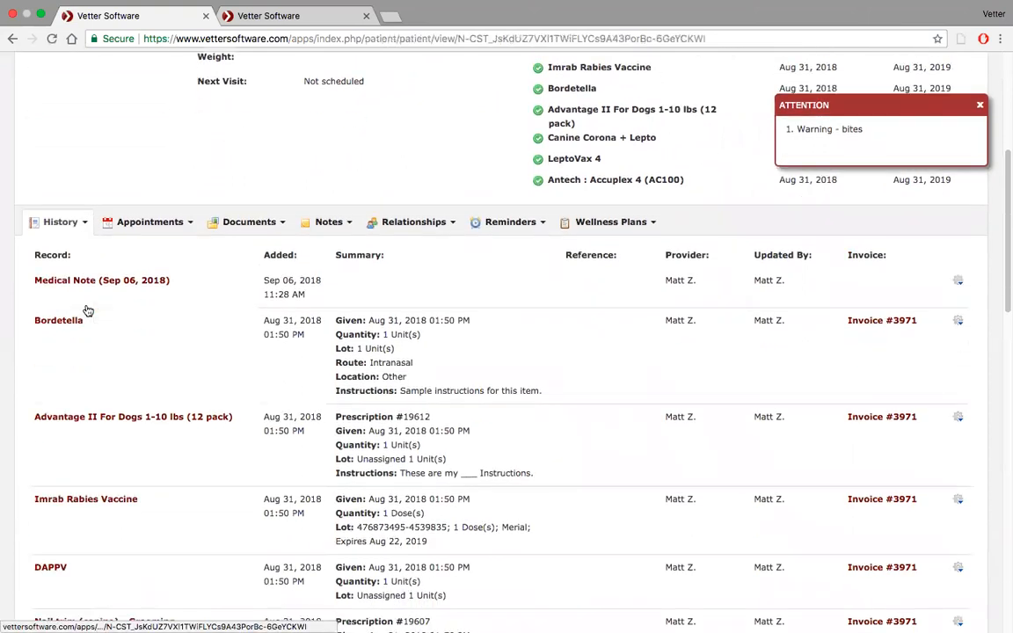
{"action": "left_click", "coordinate": [81, 228]}
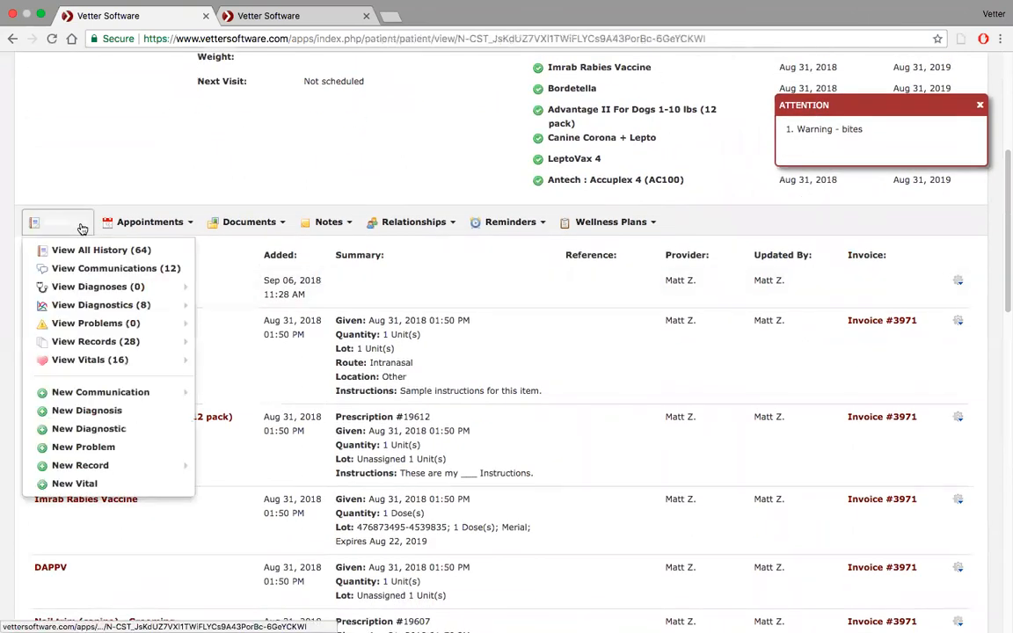
{"action": "mouse_move", "coordinate": [76, 309]}
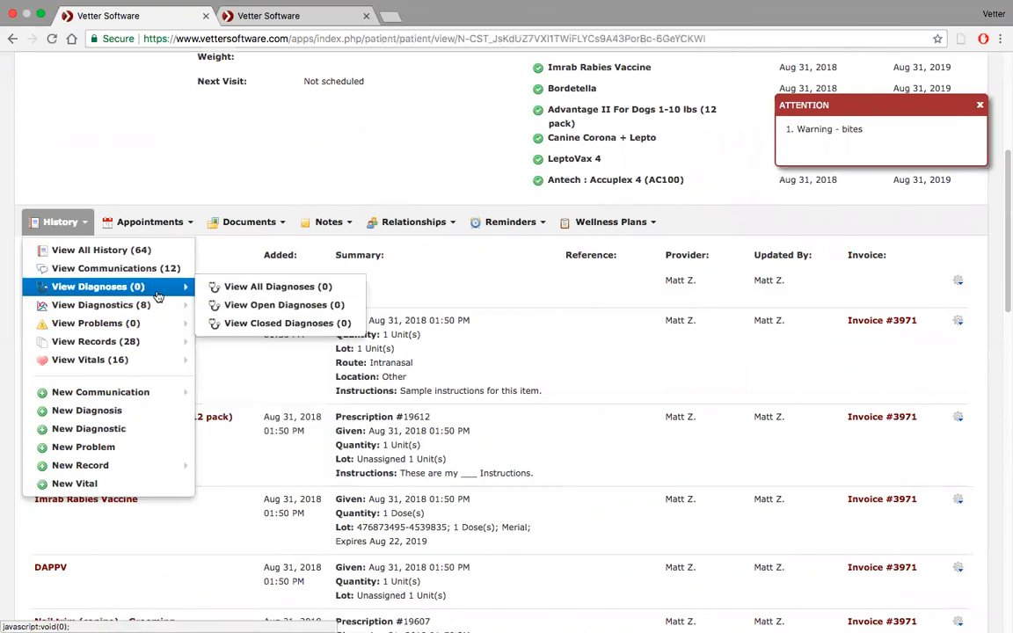
{"action": "left_click", "coordinate": [240, 307]}
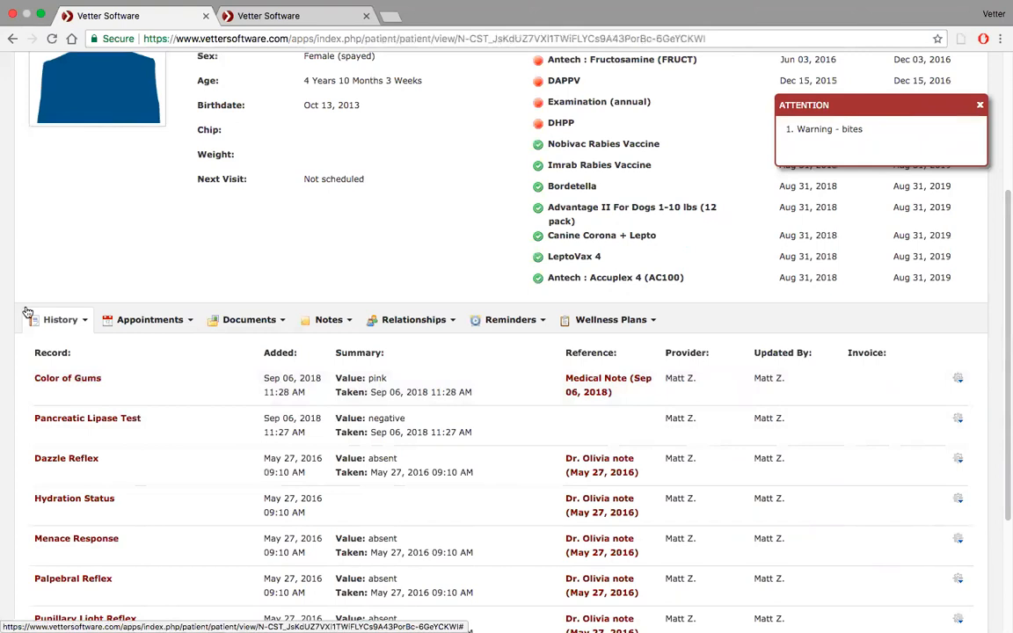
Open a new diagnostic from the patient's history and examine the available diagnostics and the result options for Blood Glucose.
{"action": "left_click", "coordinate": [89, 322]}
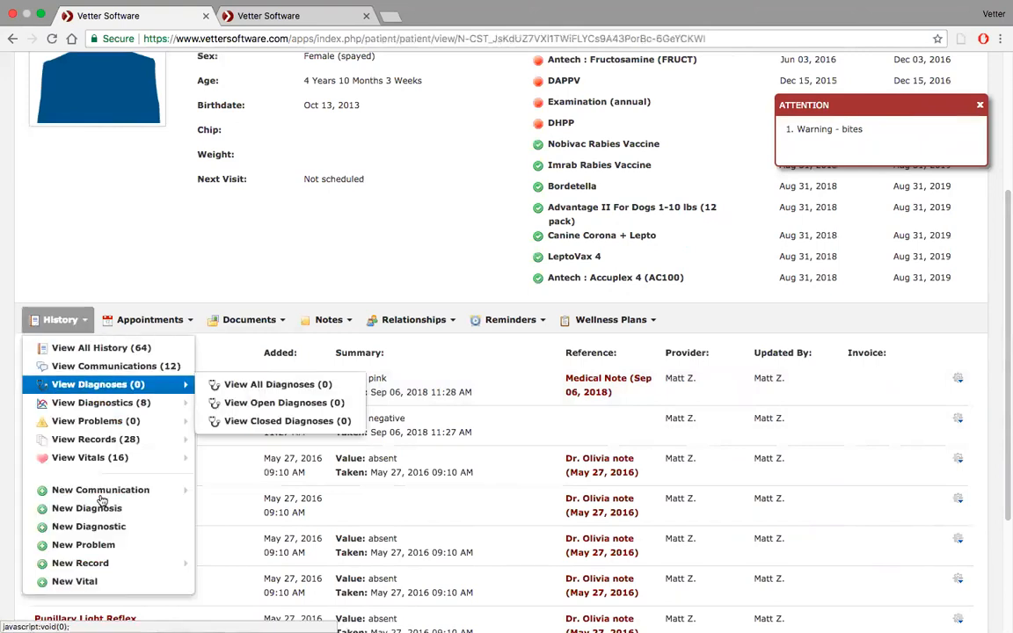
{"action": "mouse_move", "coordinate": [108, 563]}
{"action": "scroll", "coordinate": [141, 503], "scroll_direction": "down", "scroll_amount": 2}
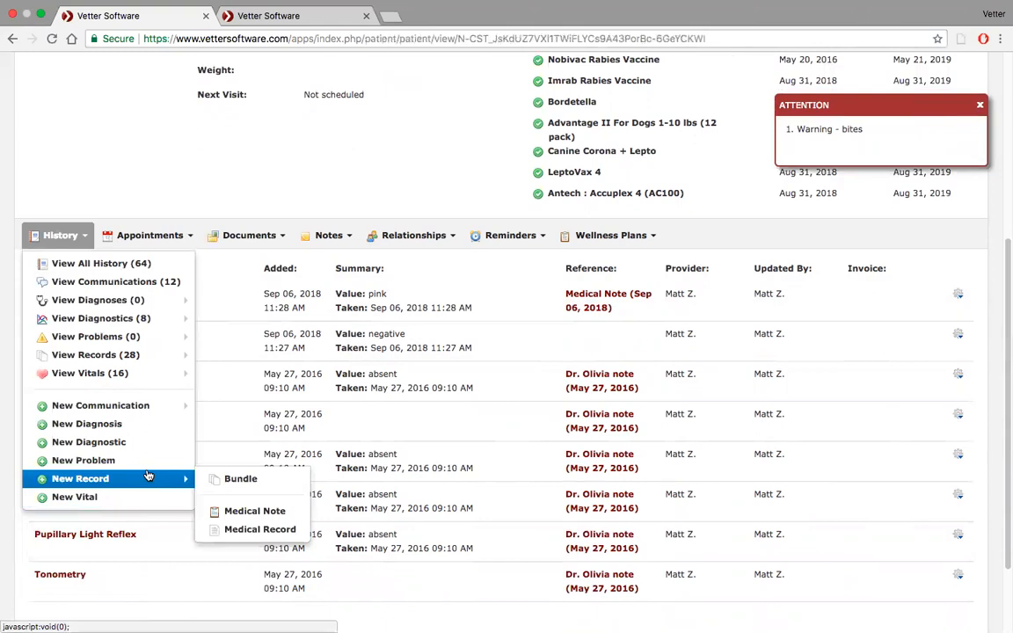
{"action": "mouse_move", "coordinate": [120, 315]}
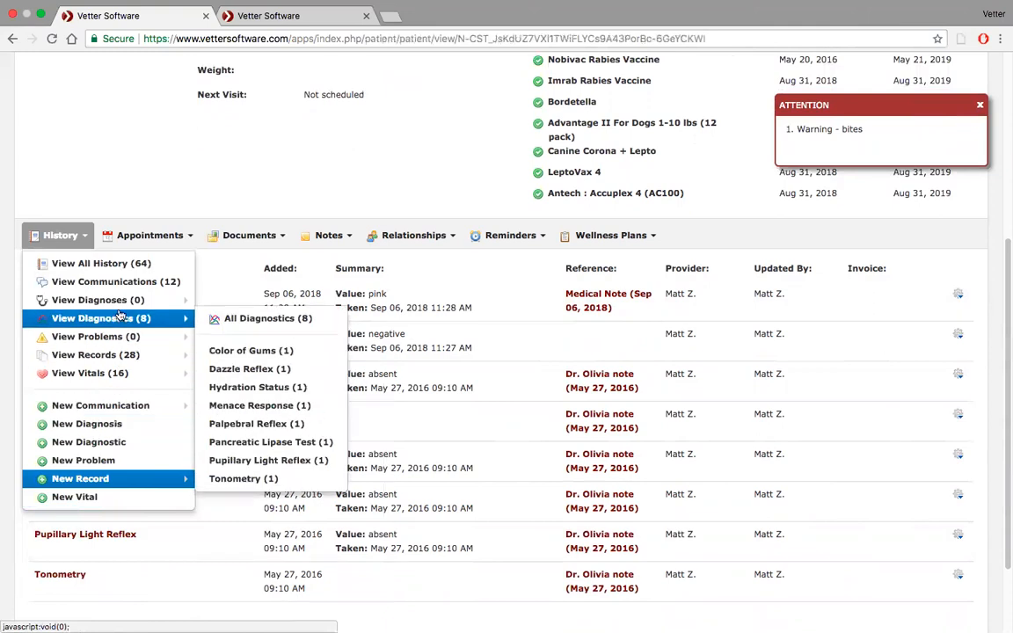
{"action": "mouse_move", "coordinate": [130, 482]}
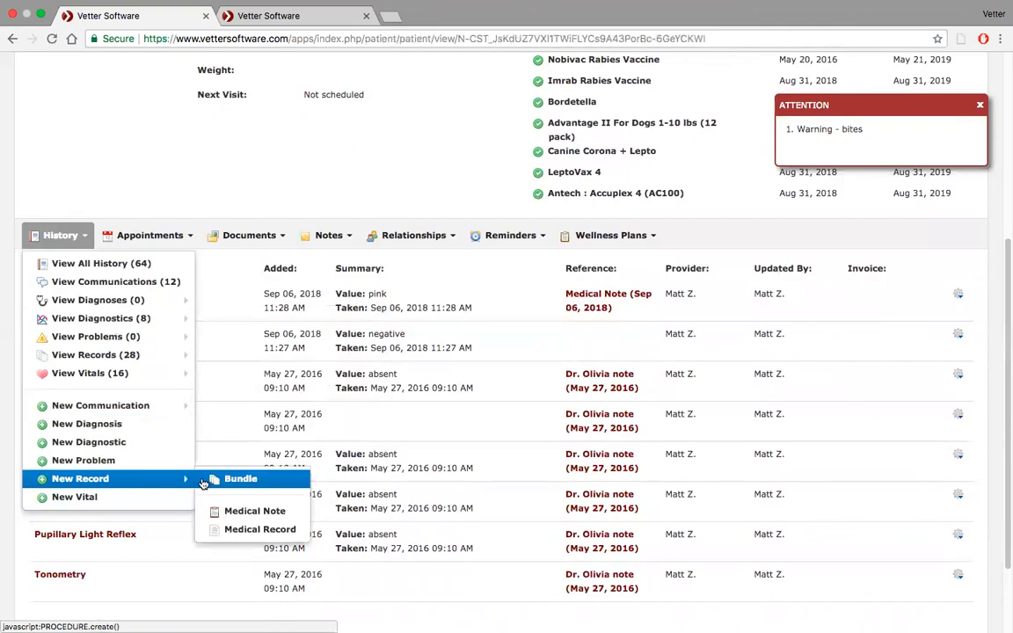
{"action": "left_click", "coordinate": [188, 441]}
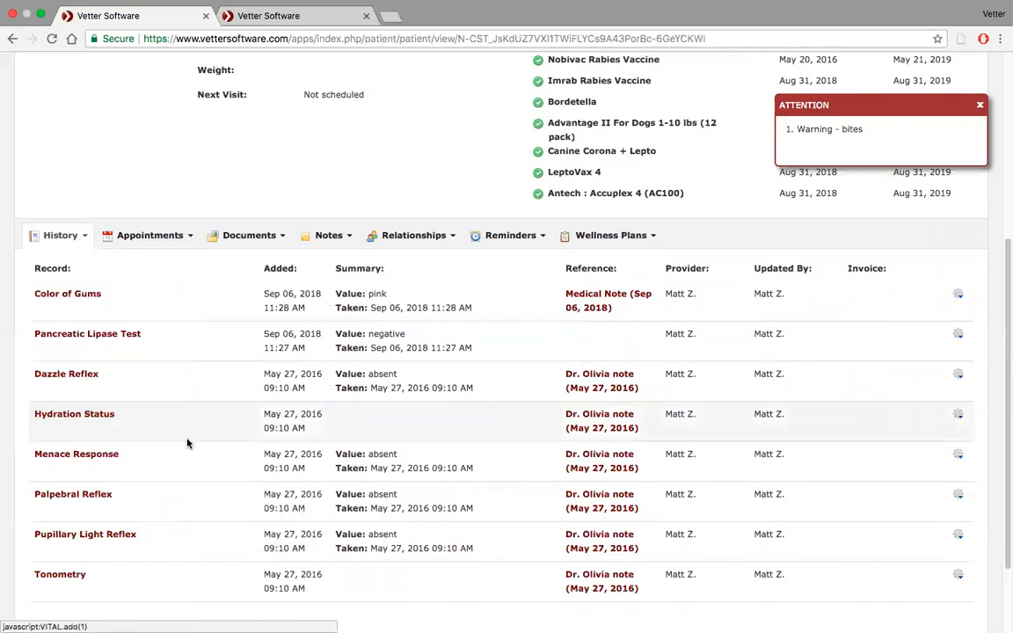
{"action": "left_click", "coordinate": [636, 151]}
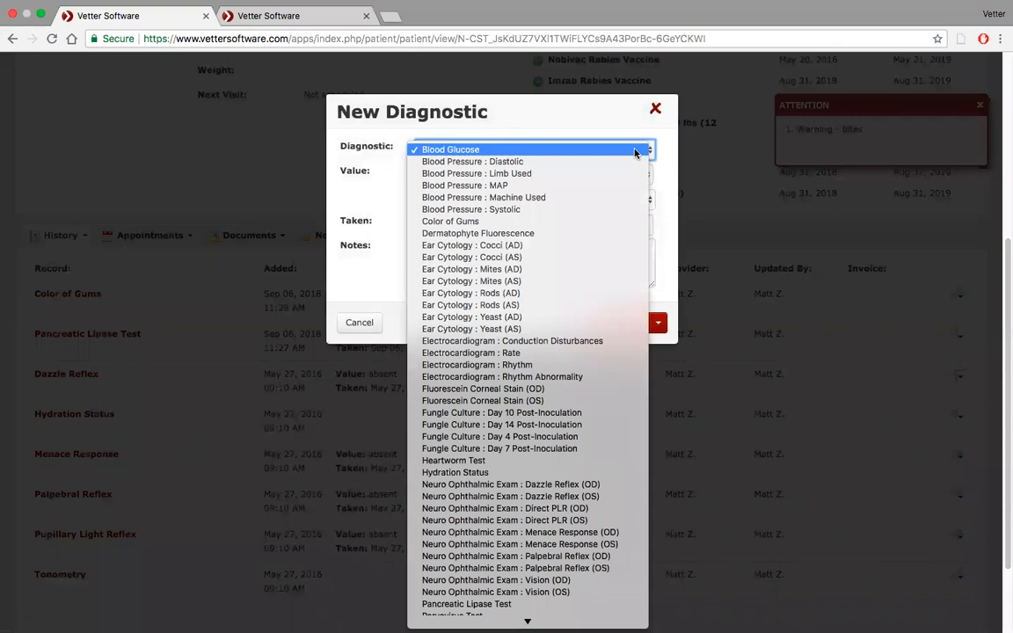
{"action": "left_click", "coordinate": [636, 151]}
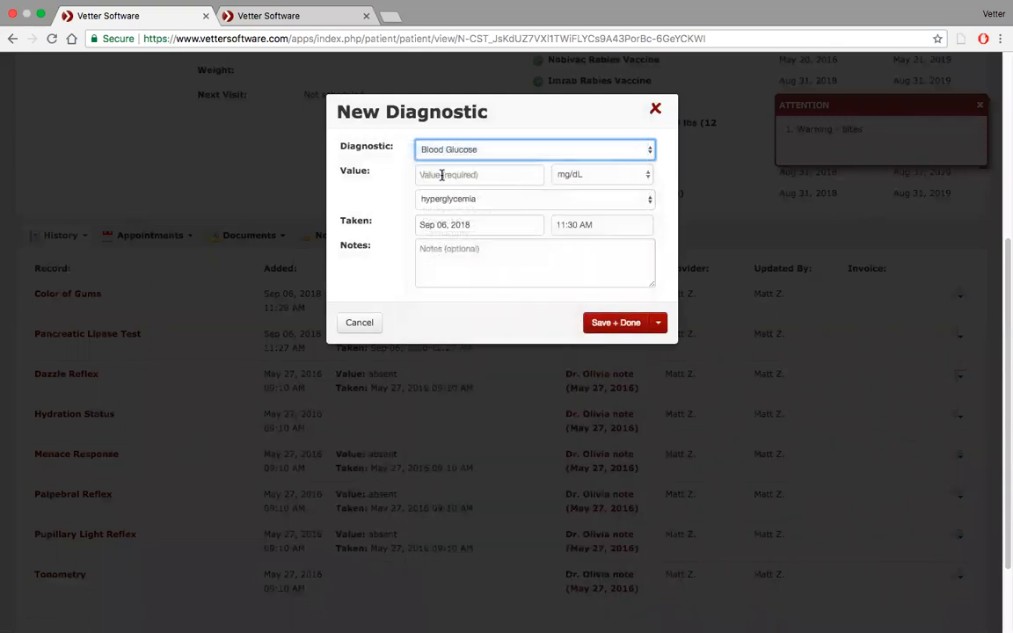
{"action": "left_click", "coordinate": [639, 202]}
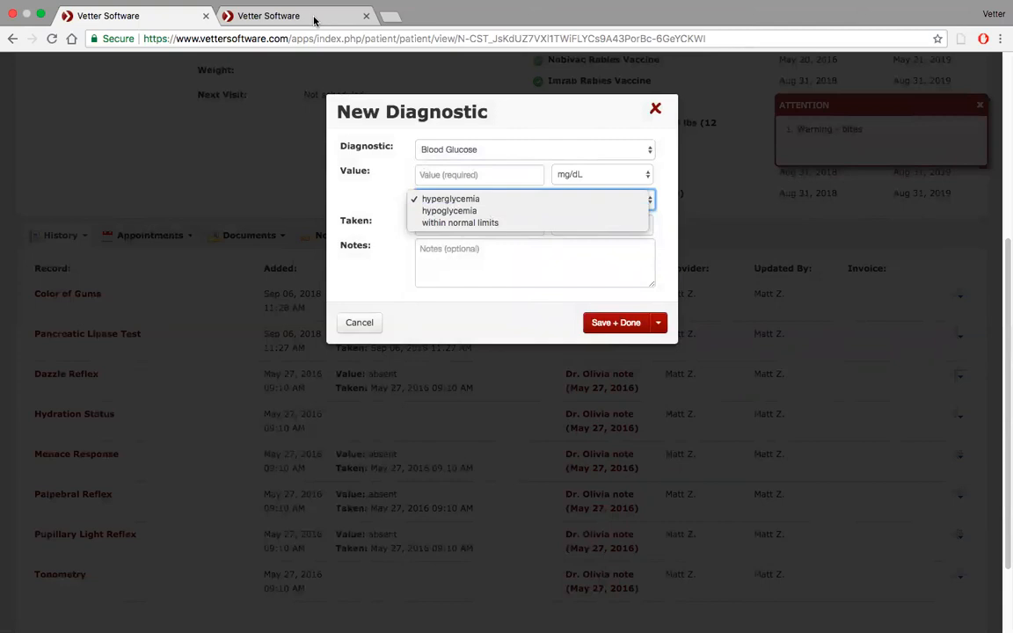
{"action": "key", "text": "Escape"}
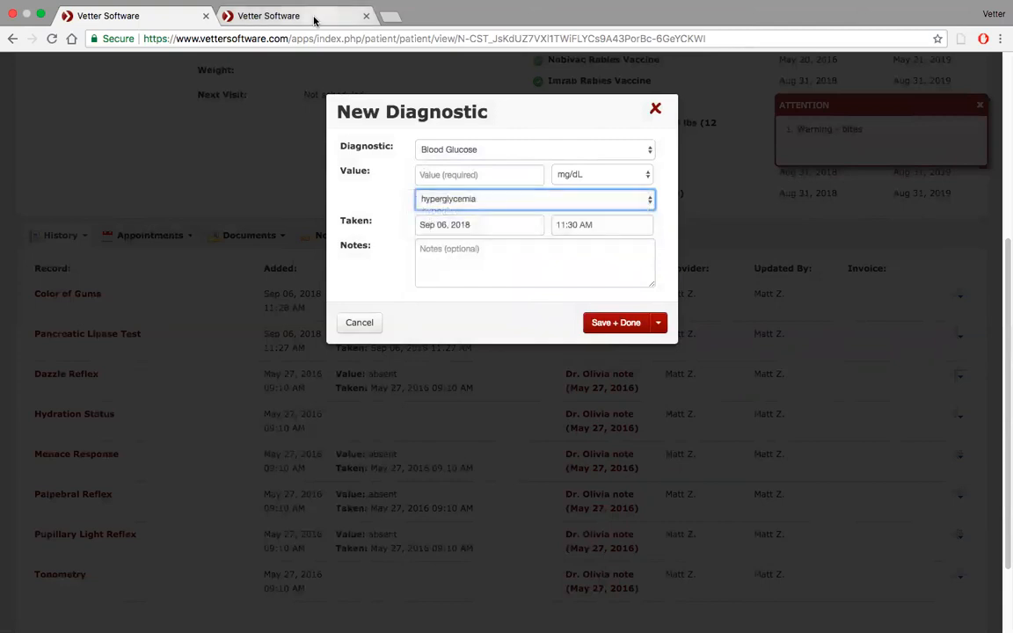
In the other browser tab with the practice settings, start a new template titled Blood Glucose Test with the type Custom Field.
{"action": "left_click", "coordinate": [314, 19]}
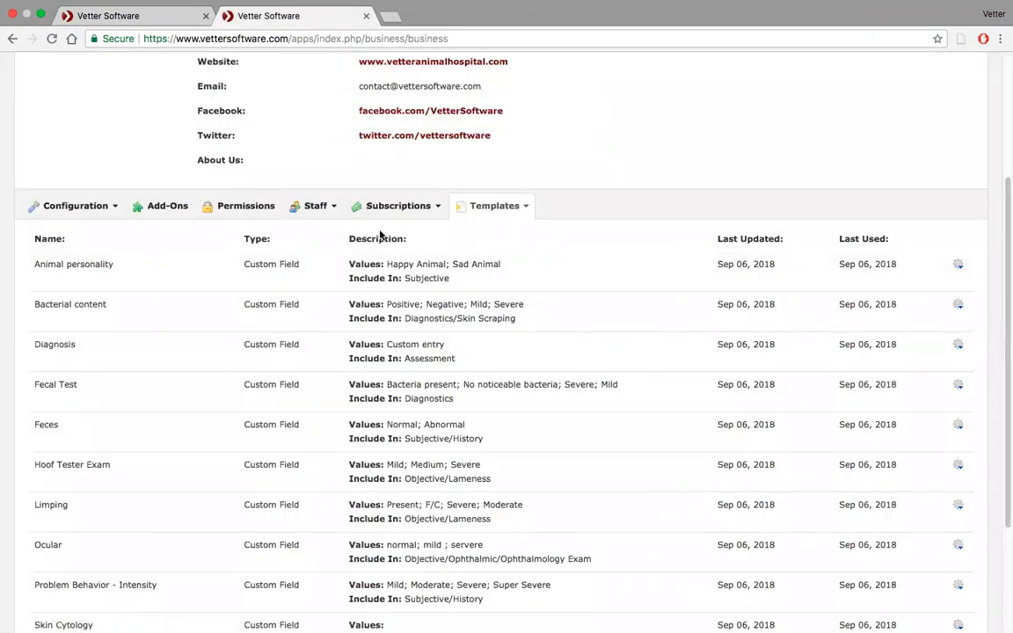
{"action": "left_click", "coordinate": [521, 207]}
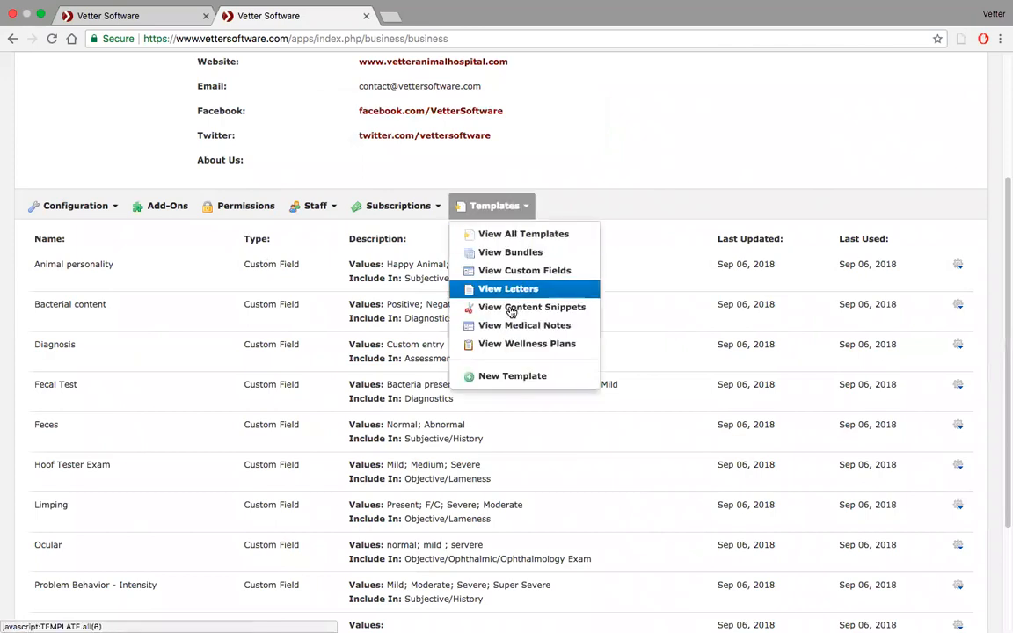
{"action": "left_click", "coordinate": [514, 376]}
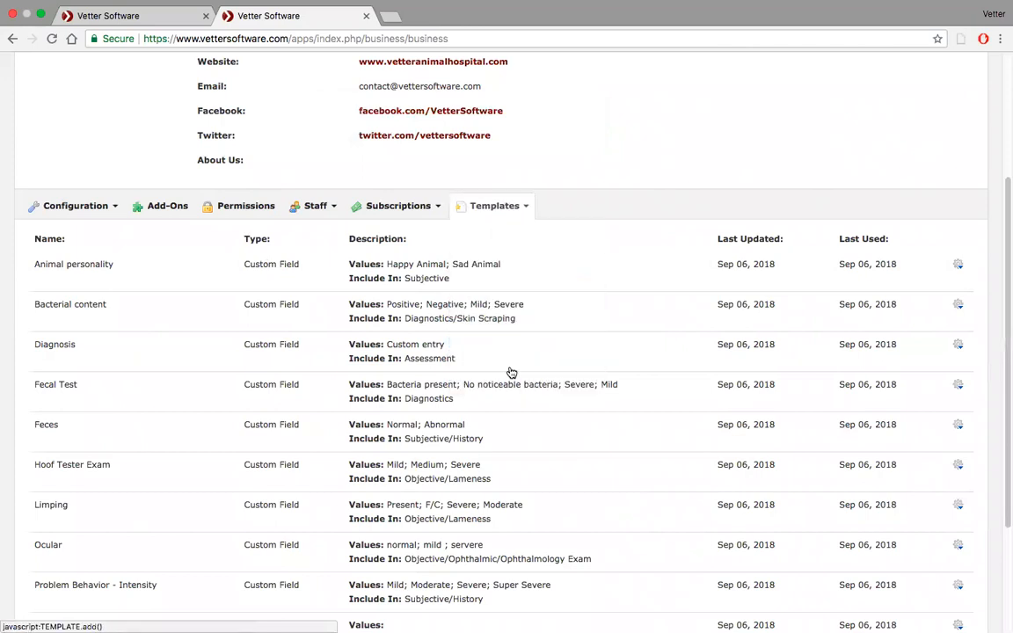
{"action": "type", "text": "Blodd"}
{"action": "key", "text": "BackSpace"}
{"action": "key", "text": "BackSpace"}
{"action": "type", "text": "od B"}
{"action": "type", "text": "u"}
{"action": "key", "text": "BackSpace"}
{"action": "key", "text": "BackSpace"}
{"action": "type", "text": "Glucose Test"}
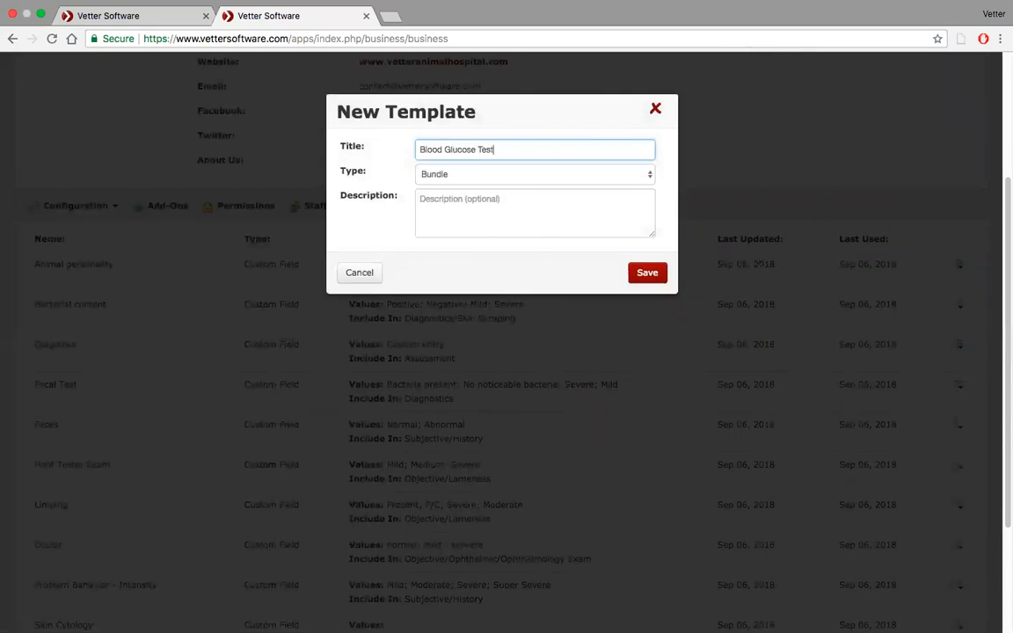
{"action": "left_click", "coordinate": [550, 181]}
{"action": "left_click", "coordinate": [541, 198]}
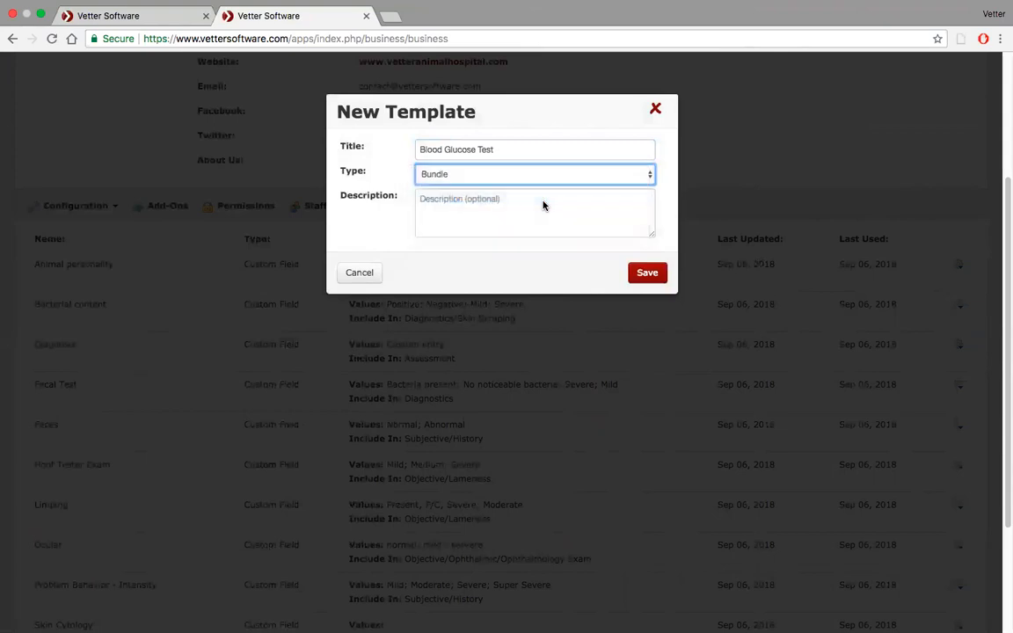
Enter 70-100 and > 100 as the custom field's values, one per line.
{"action": "left_click", "coordinate": [456, 205]}
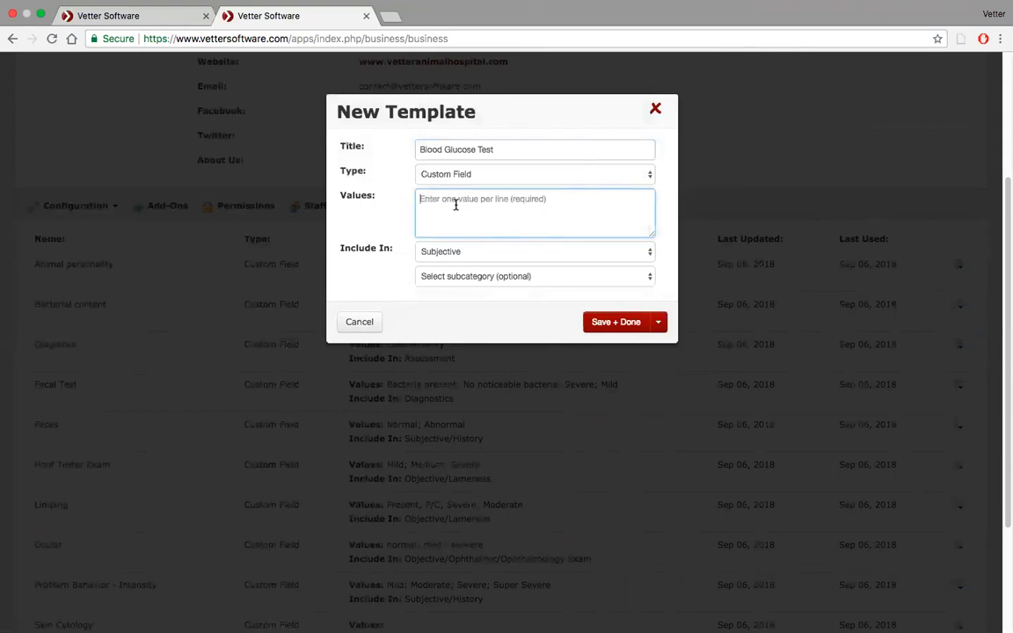
{"action": "type", "text": "70-100"}
{"action": "key", "text": "Return"}
{"action": "type", "text": "> 100"}
Include the Blood Glucose Test field in Diagnostics without a subcategory and save the template.
{"action": "left_click", "coordinate": [525, 257]}
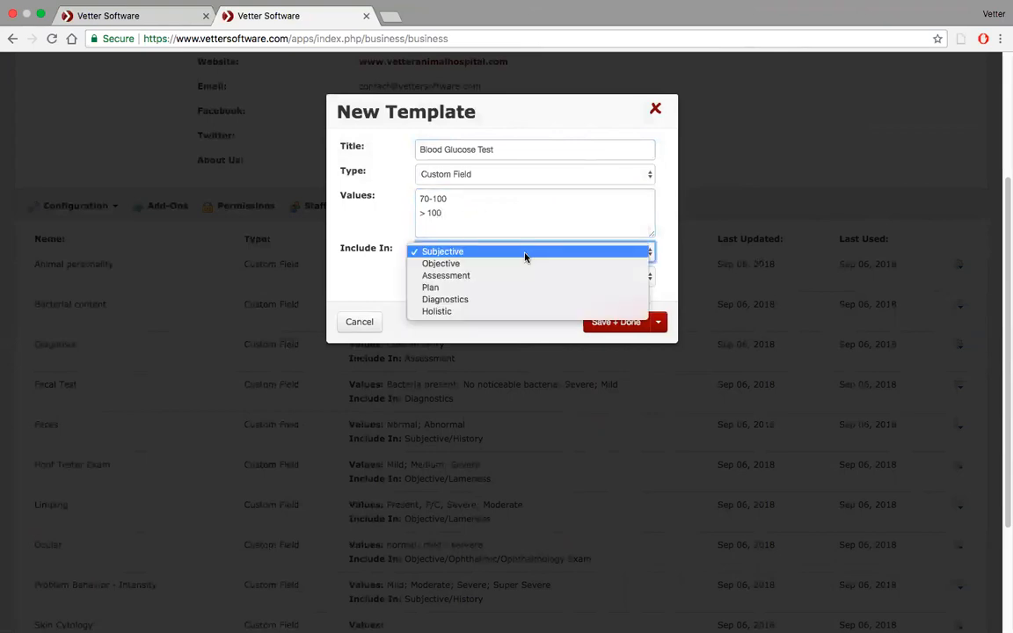
{"action": "left_click", "coordinate": [515, 299]}
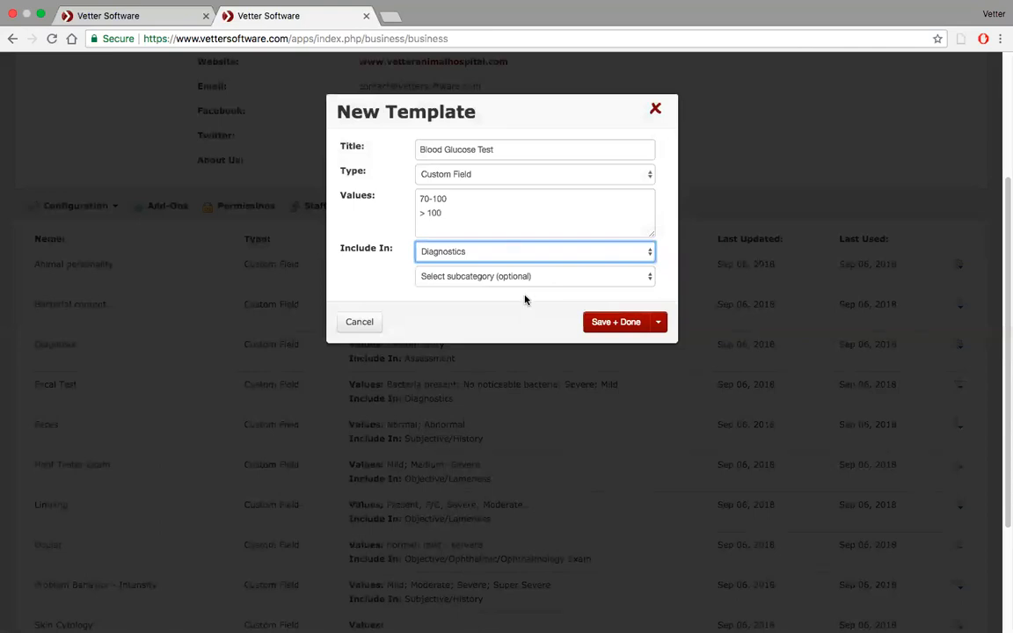
{"action": "left_click", "coordinate": [568, 276]}
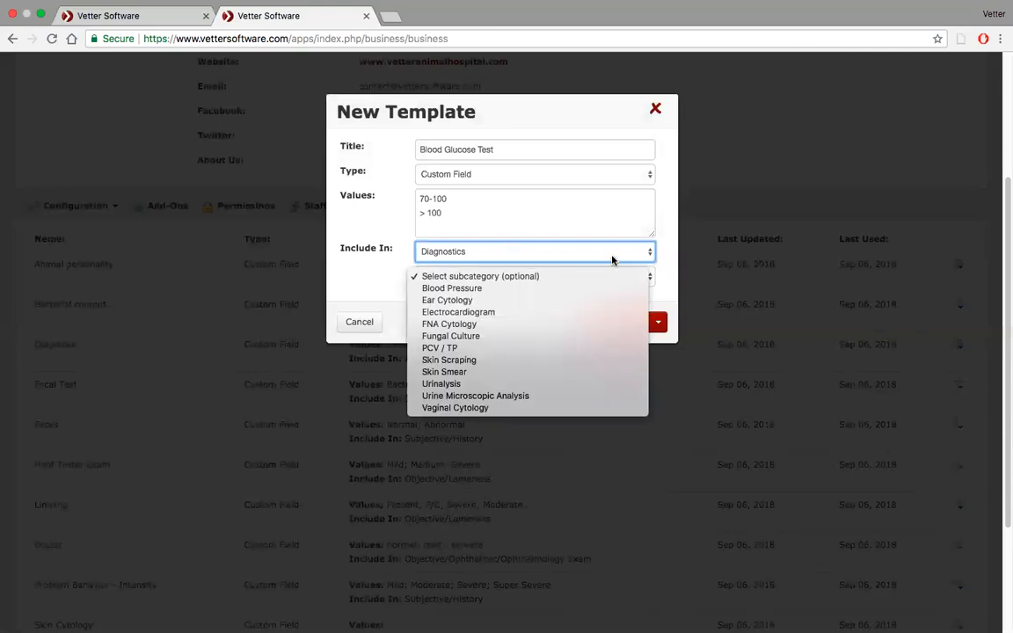
{"action": "left_click", "coordinate": [670, 258]}
{"action": "left_click", "coordinate": [624, 323]}
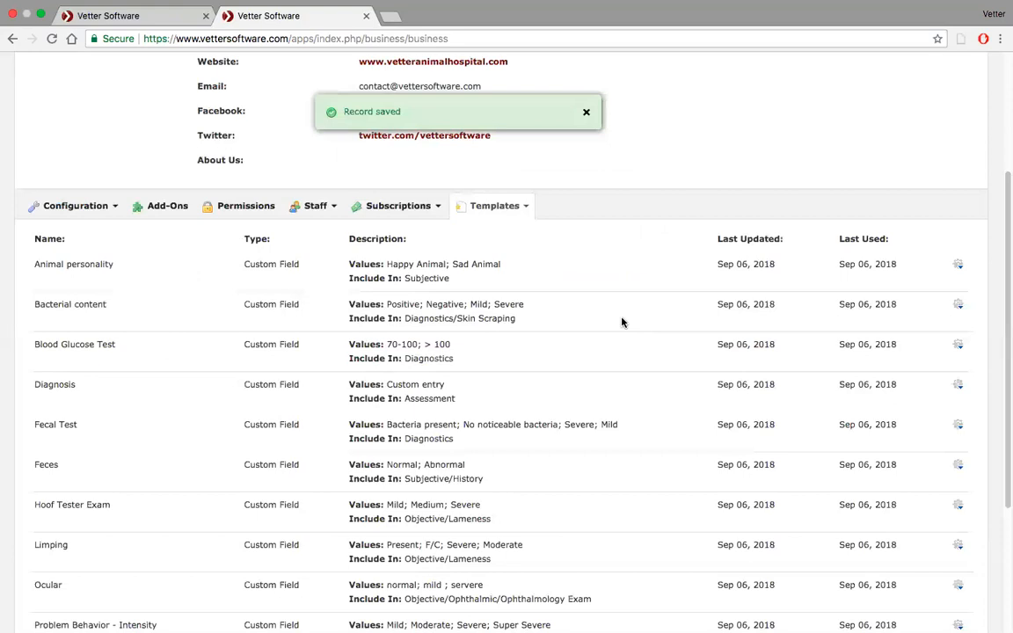
Review the custom field list and open the New Haven medical note template from the recently viewed items.
{"action": "scroll", "coordinate": [528, 332], "scroll_direction": "down", "scroll_amount": 5}
{"action": "scroll", "coordinate": [443, 340], "scroll_direction": "up", "scroll_amount": 2}
{"action": "scroll", "coordinate": [442, 340], "scroll_direction": "up", "scroll_amount": 1}
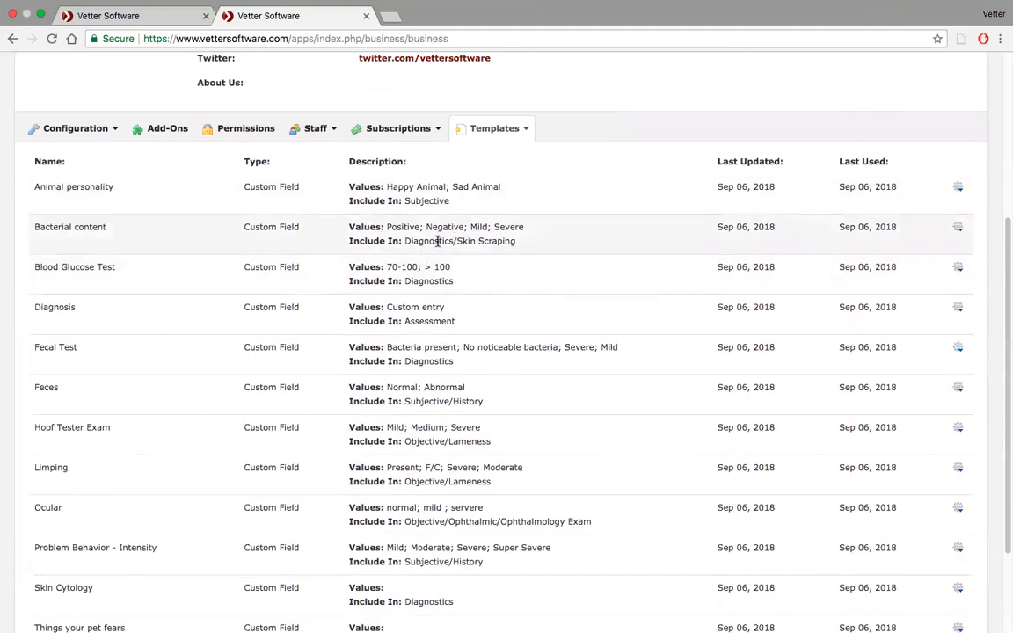
{"action": "scroll", "coordinate": [437, 241], "scroll_direction": "up", "scroll_amount": 5}
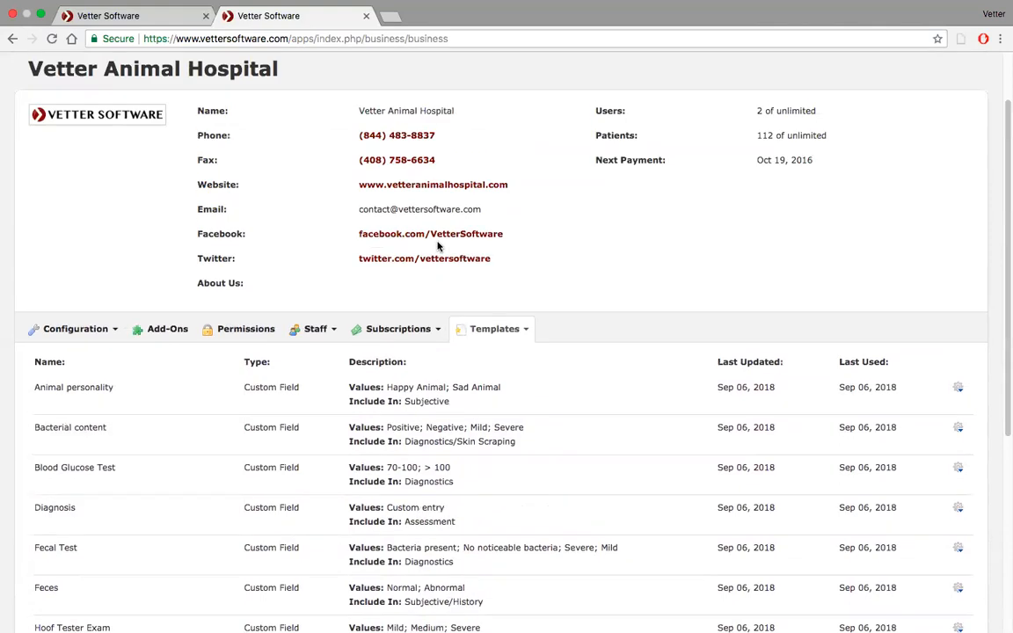
{"action": "left_click", "coordinate": [931, 77]}
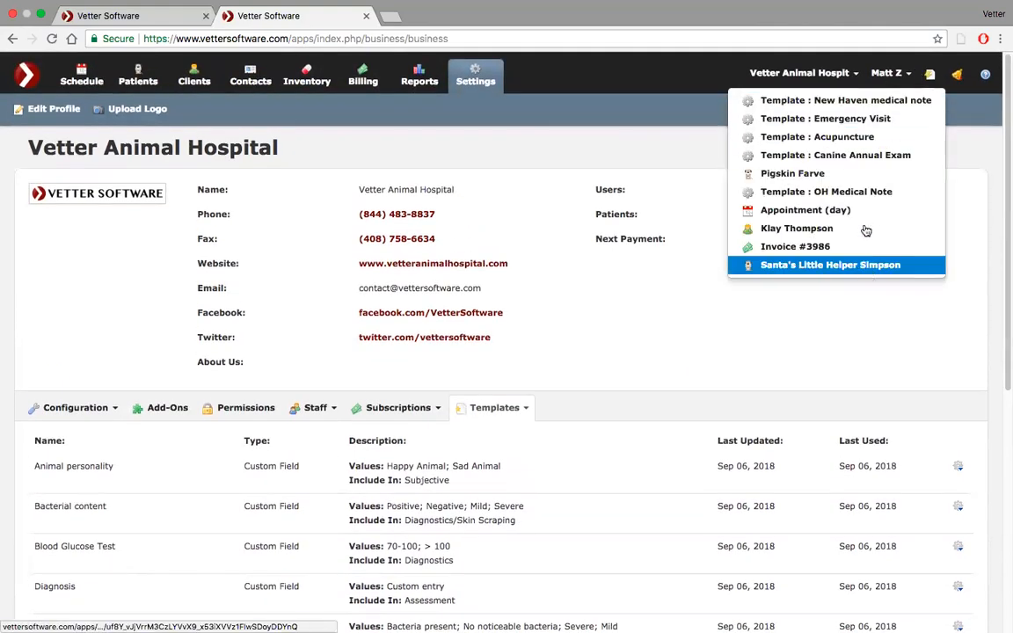
{"action": "left_click", "coordinate": [869, 102]}
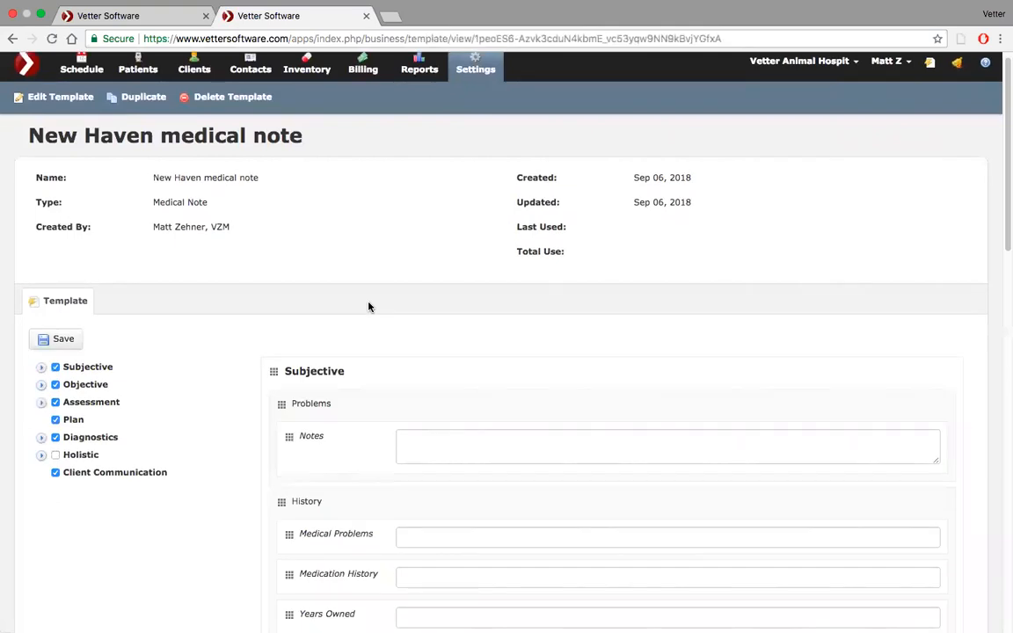
Expand the Diagnostics fields of the New Haven medical note template and include the Blood Glucose Test field.
{"action": "scroll", "coordinate": [369, 306], "scroll_direction": "down", "scroll_amount": 3}
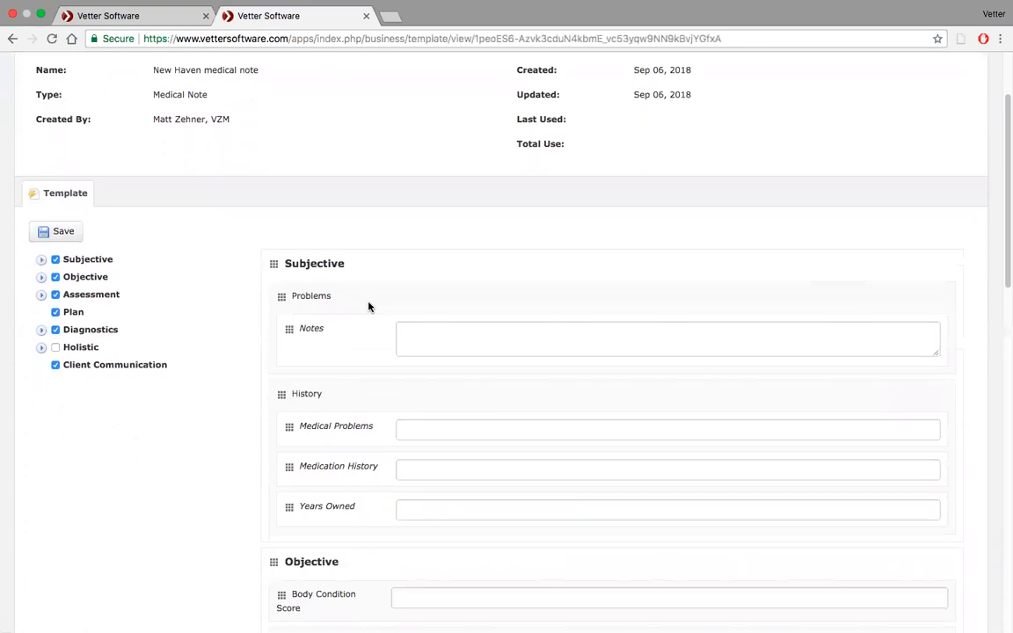
{"action": "scroll", "coordinate": [369, 306], "scroll_direction": "down", "scroll_amount": 3}
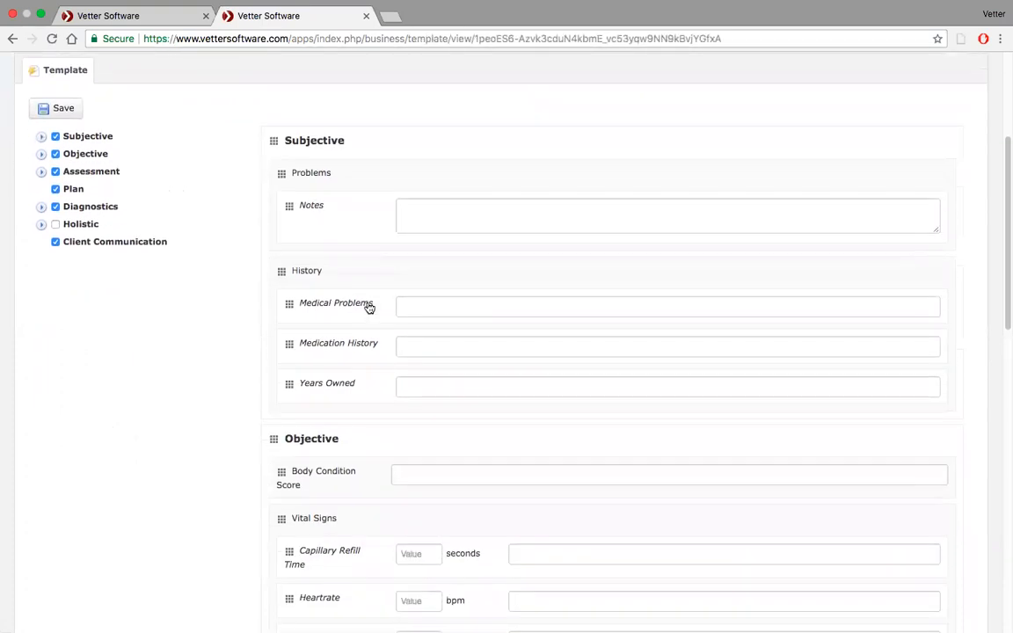
{"action": "left_click", "coordinate": [43, 209]}
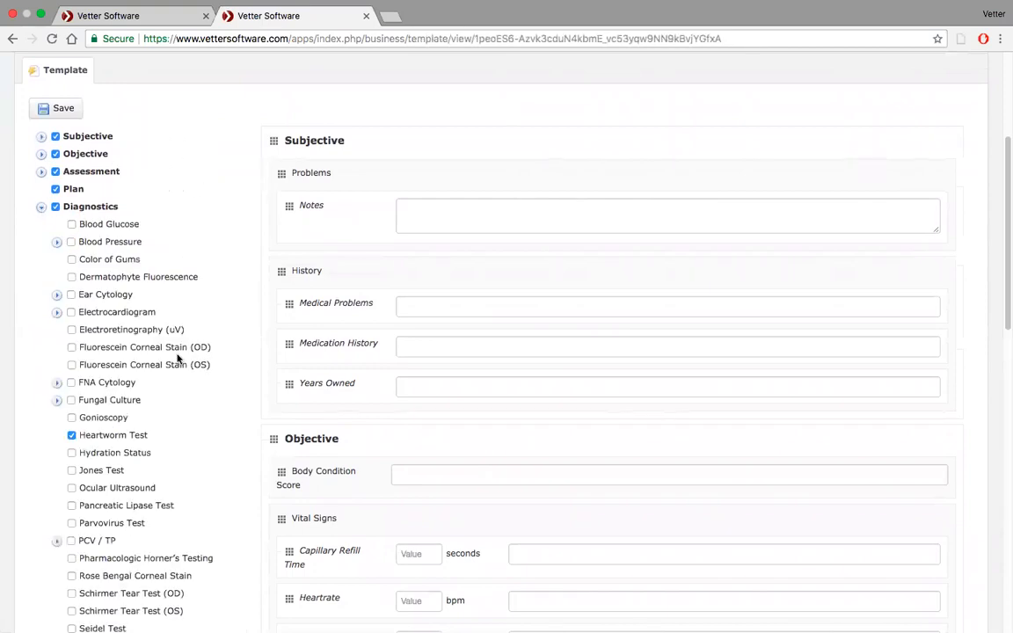
{"action": "scroll", "coordinate": [177, 364], "scroll_direction": "down", "scroll_amount": 3}
{"action": "scroll", "coordinate": [176, 365], "scroll_direction": "up", "scroll_amount": 2}
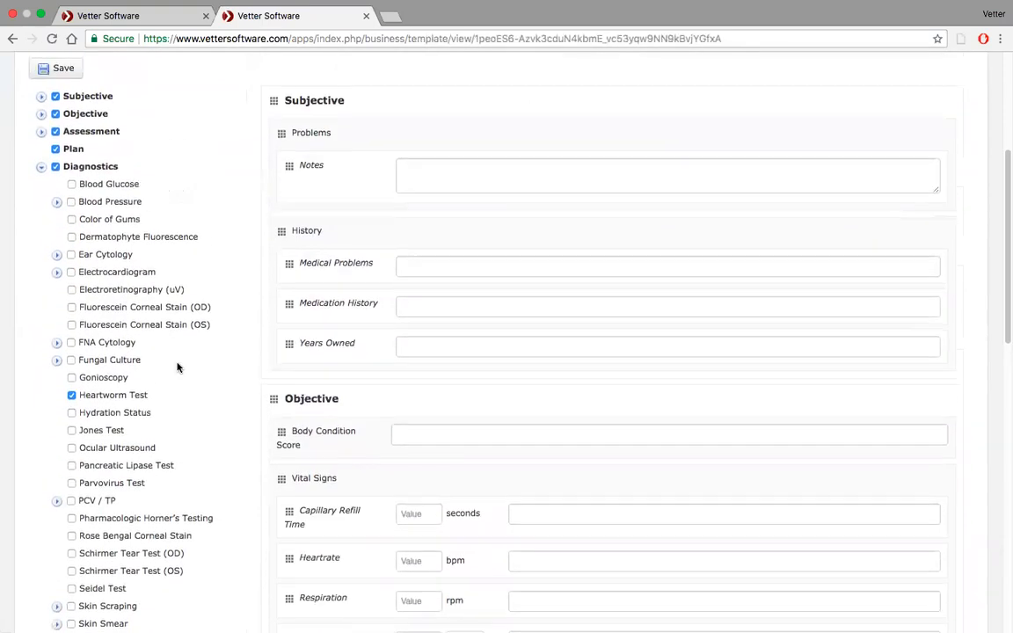
{"action": "right_click", "coordinate": [155, 319]}
{"action": "right_click", "coordinate": [180, 360]}
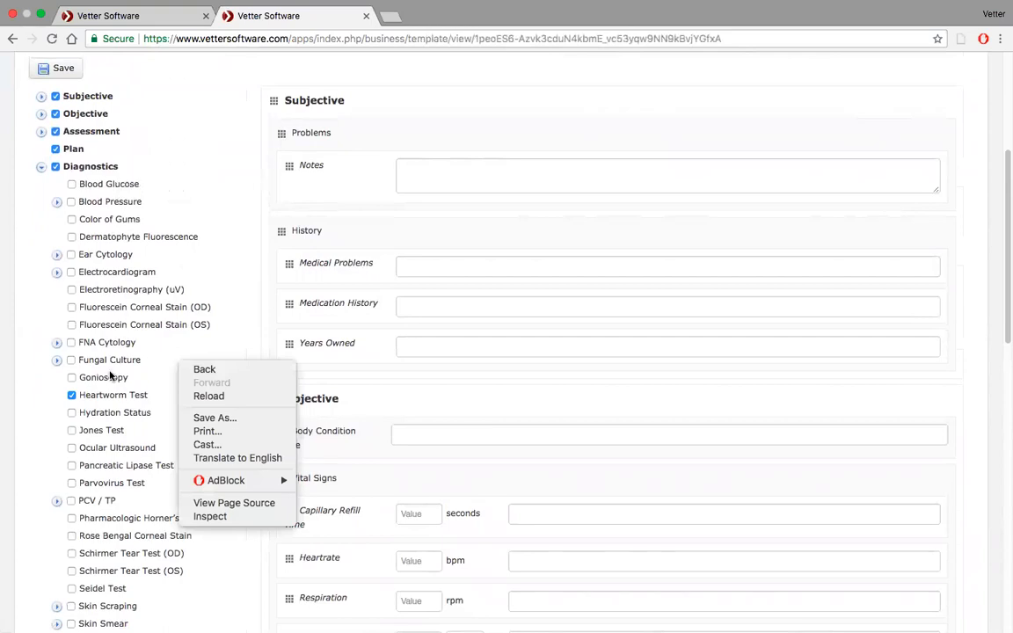
{"action": "left_click", "coordinate": [215, 282]}
{"action": "scroll", "coordinate": [214, 283], "scroll_direction": "down", "scroll_amount": 5}
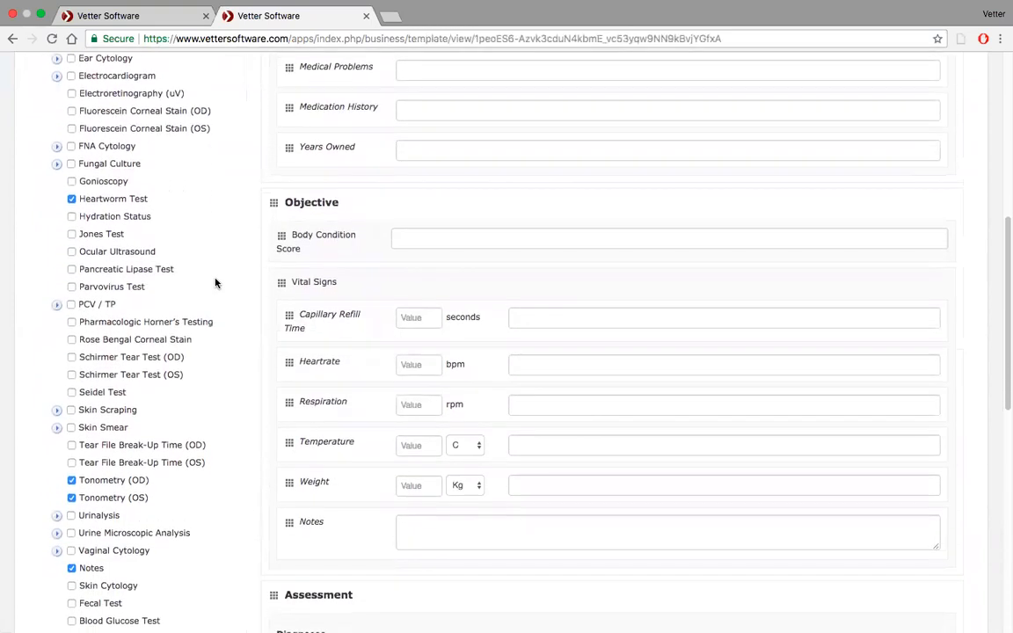
{"action": "scroll", "coordinate": [215, 282], "scroll_direction": "down", "scroll_amount": 4}
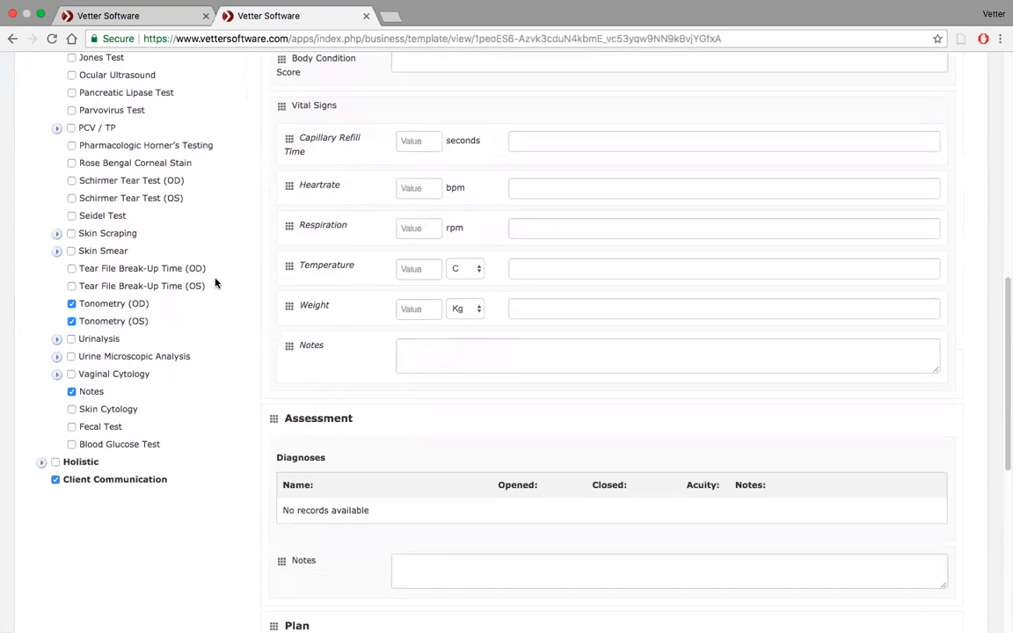
{"action": "left_click", "coordinate": [73, 445]}
Examine the value choices offered for Blood Glucose Test in the template's Diagnostics section.
{"action": "scroll", "coordinate": [204, 455], "scroll_direction": "down", "scroll_amount": 11}
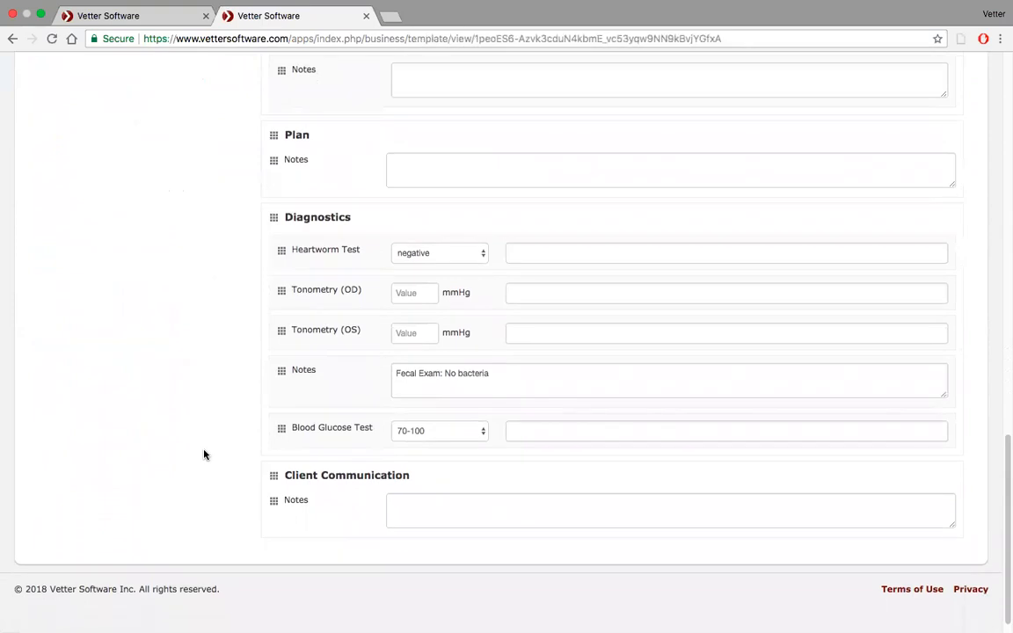
{"action": "left_click", "coordinate": [477, 436]}
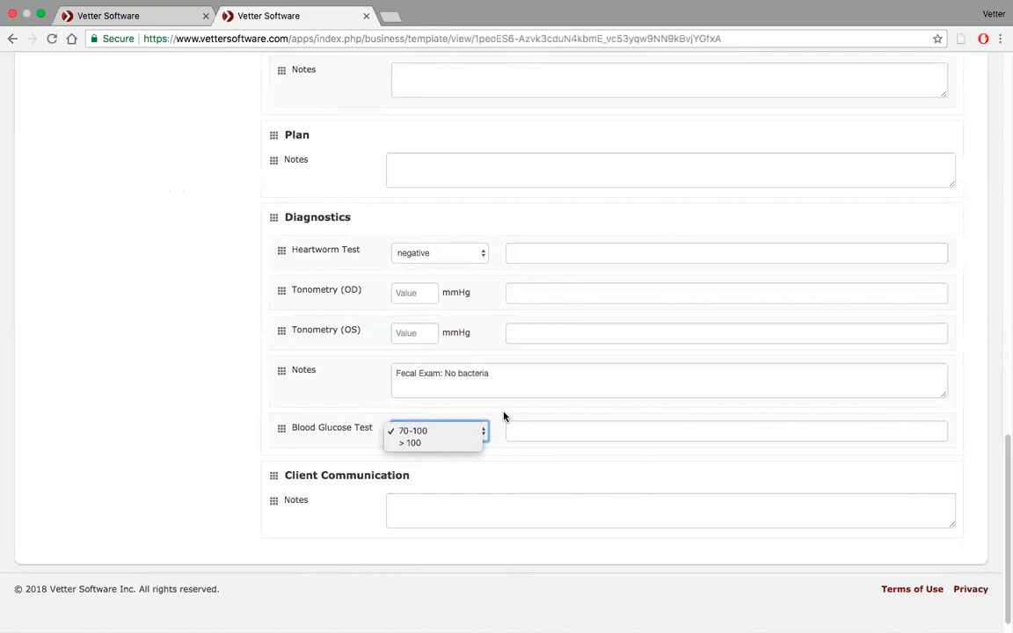
{"action": "left_click", "coordinate": [515, 434]}
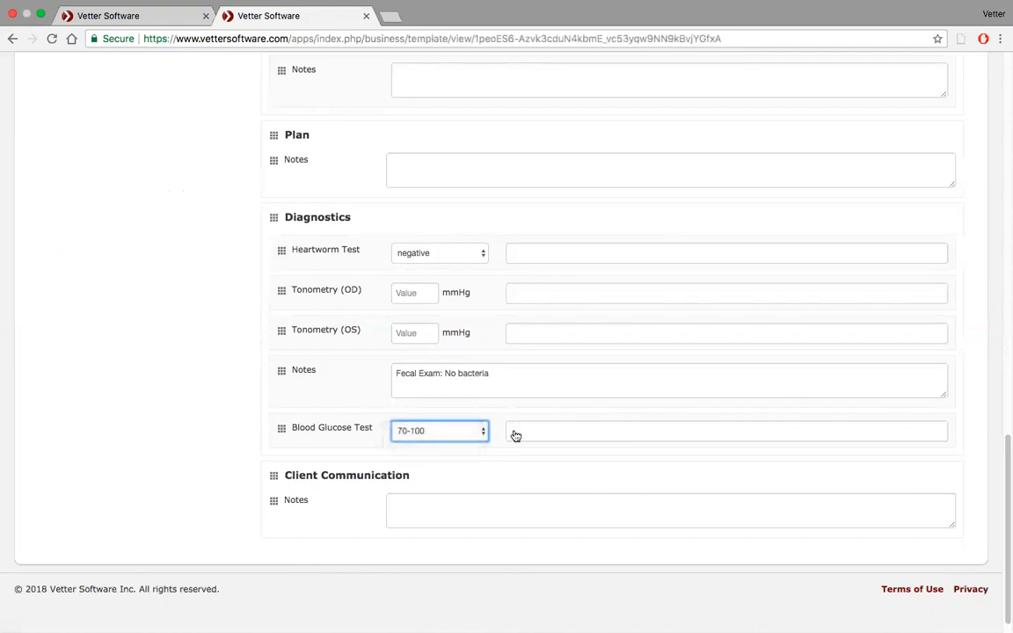
{"action": "left_click", "coordinate": [471, 431]}
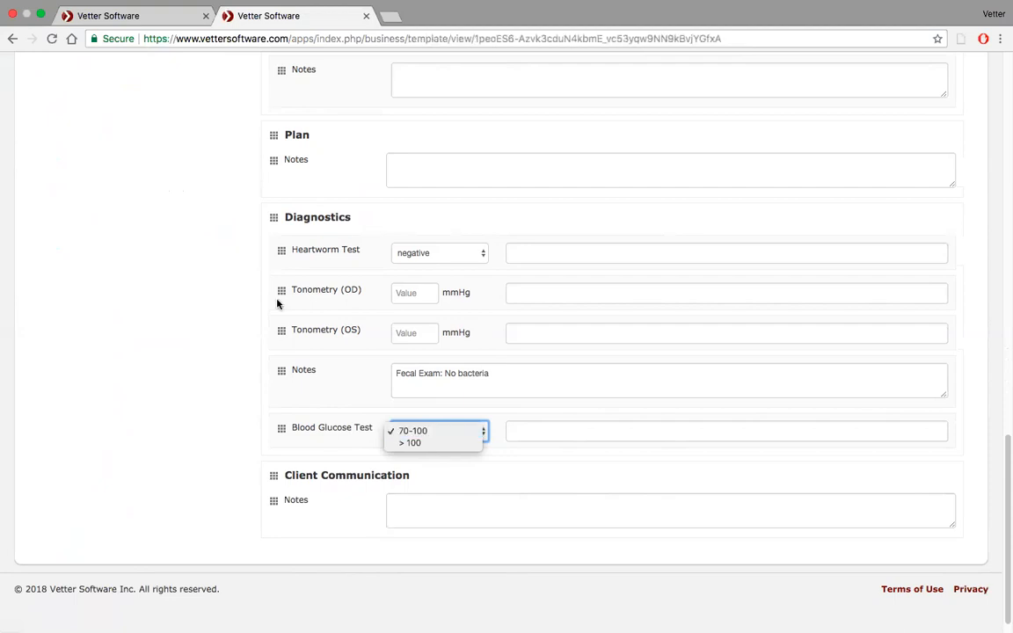
{"action": "left_click", "coordinate": [197, 294]}
Return to the practice settings and show only the custom fields in the template list.
{"action": "scroll", "coordinate": [197, 294], "scroll_direction": "up", "scroll_amount": 10}
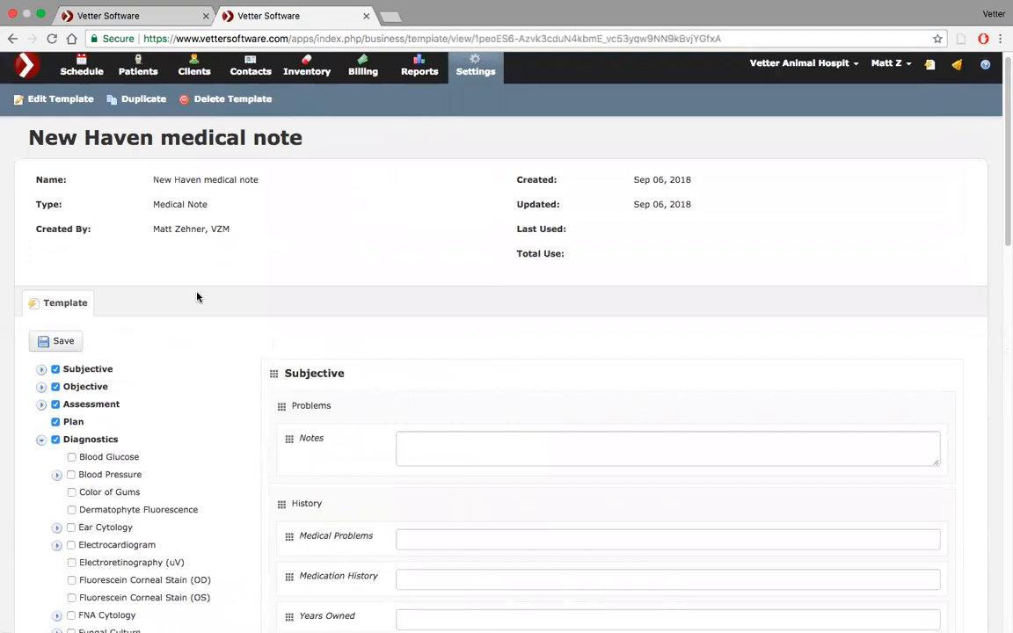
{"action": "left_click", "coordinate": [931, 66]}
{"action": "left_click", "coordinate": [934, 66]}
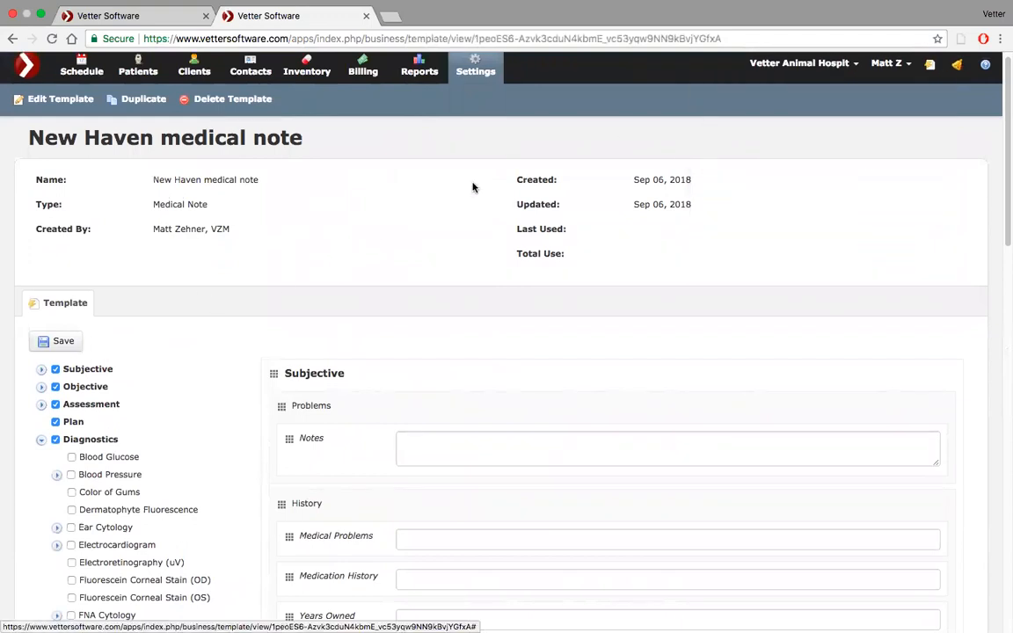
{"action": "left_click", "coordinate": [463, 69]}
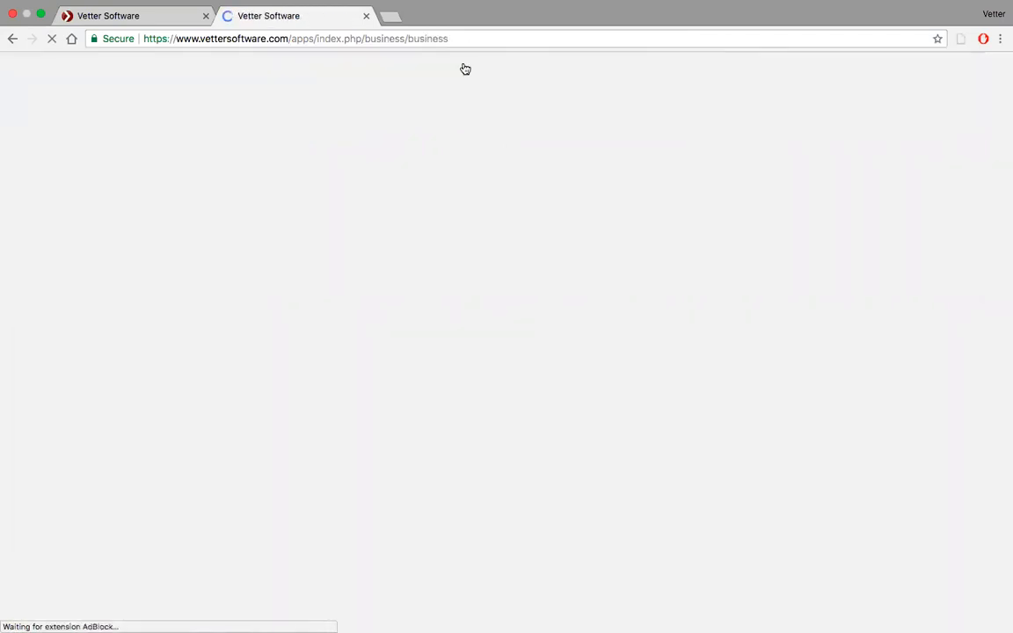
{"action": "scroll", "coordinate": [509, 293], "scroll_direction": "down", "scroll_amount": 2}
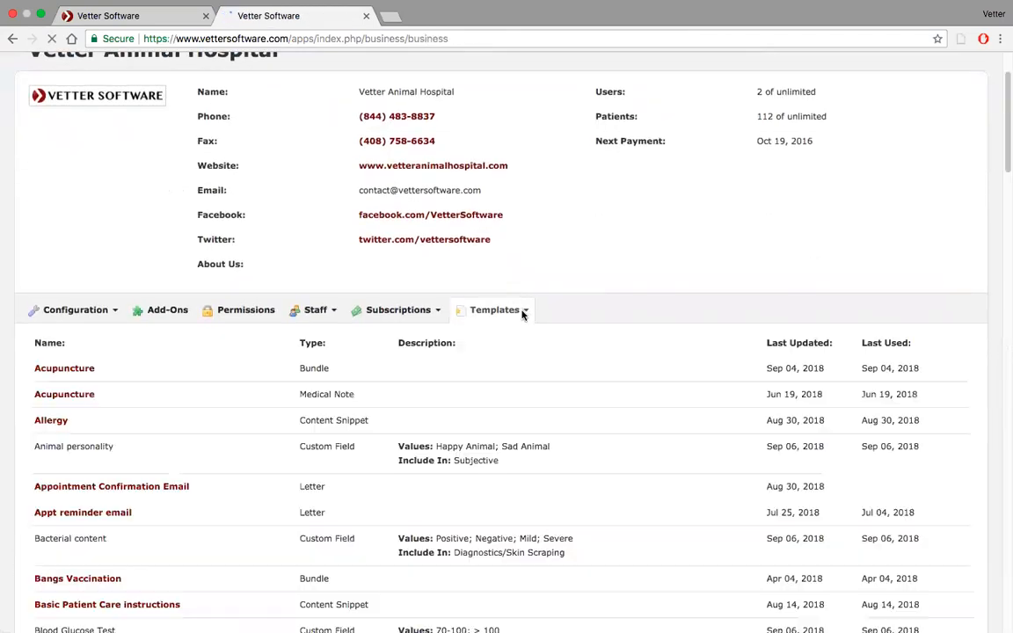
{"action": "left_click", "coordinate": [521, 313]}
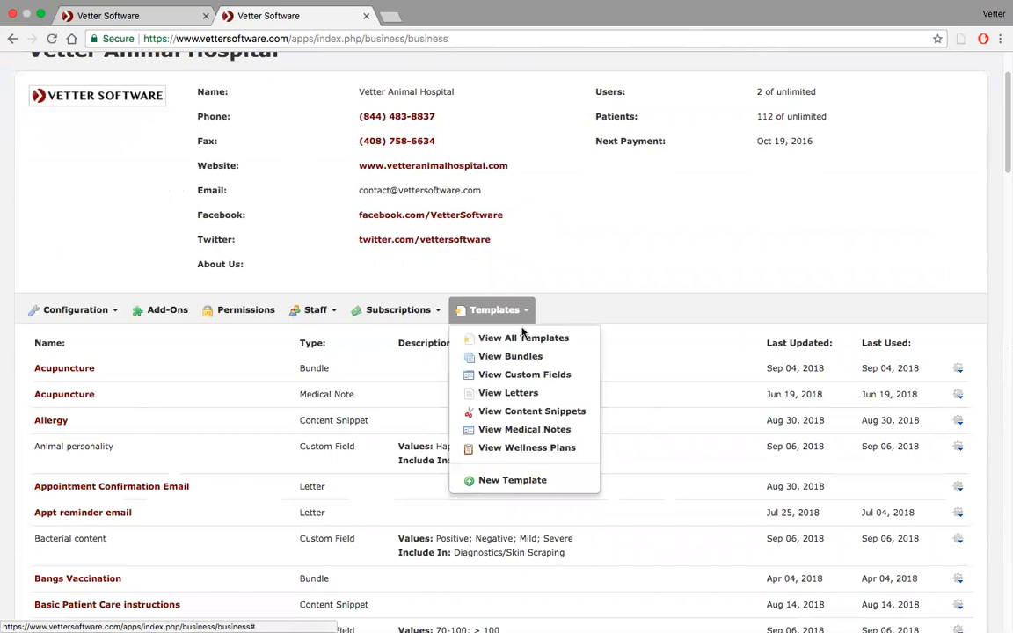
{"action": "left_click", "coordinate": [524, 375]}
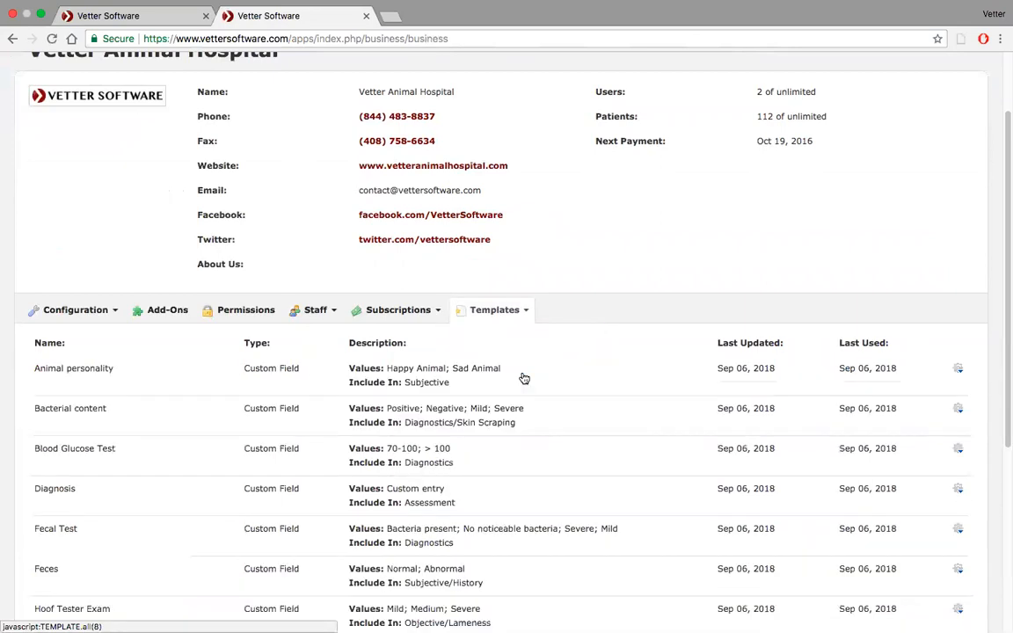
Edit the Blood Glucose Test custom field, replacing its listed values with a blank entry, and save the change.
{"action": "scroll", "coordinate": [522, 378], "scroll_direction": "down", "scroll_amount": 4}
{"action": "left_click", "coordinate": [958, 282]}
{"action": "left_click", "coordinate": [923, 303]}
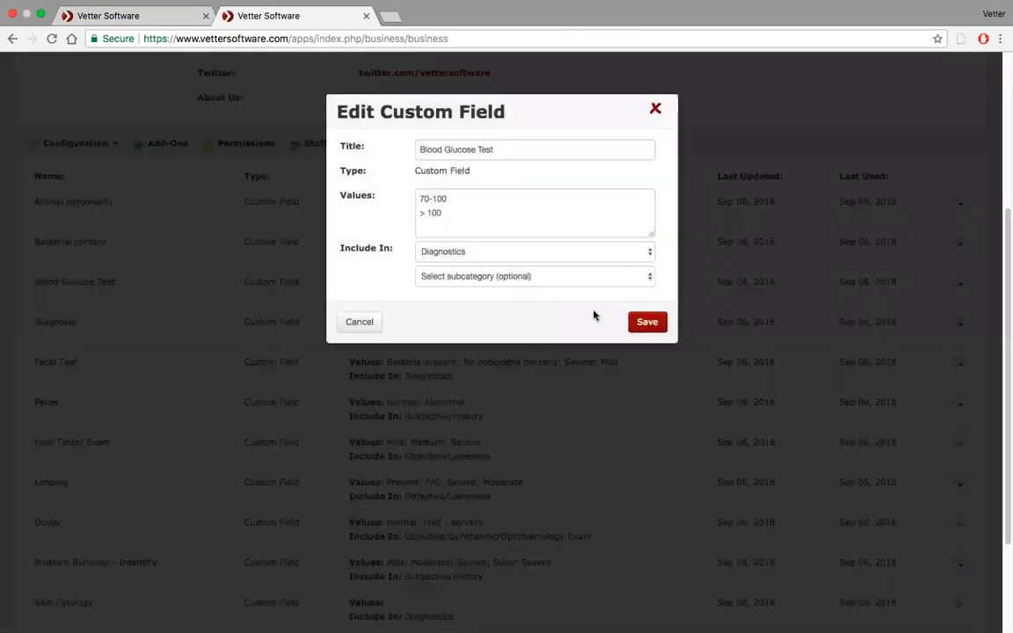
{"action": "left_click", "coordinate": [455, 198]}
{"action": "double_click", "coordinate": [456, 198]}
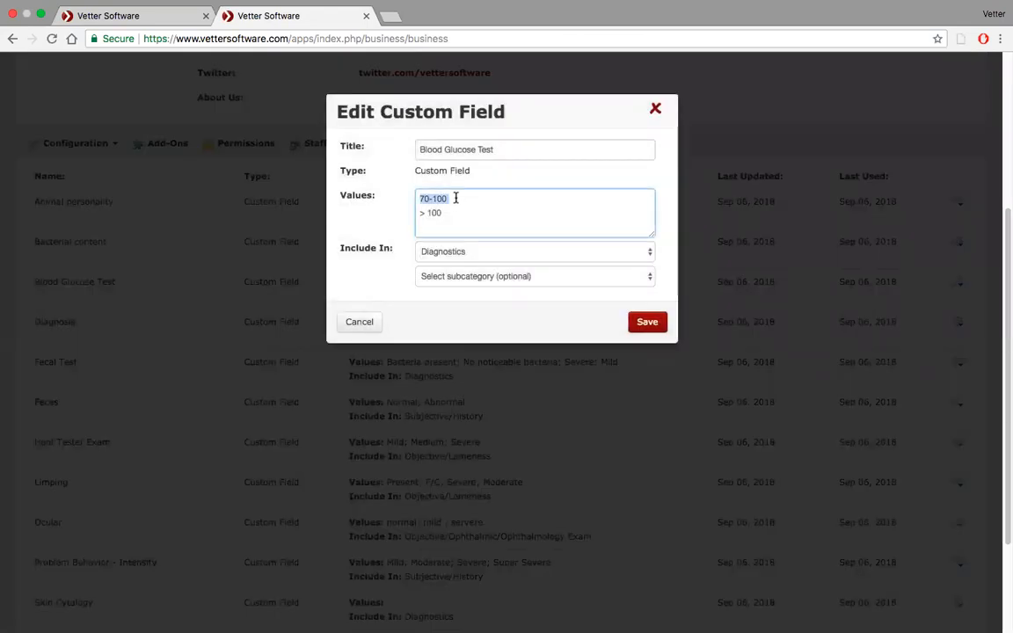
{"action": "key", "text": "Delete"}
{"action": "key", "text": "Delete"}
{"action": "triple_click", "coordinate": [449, 201]}
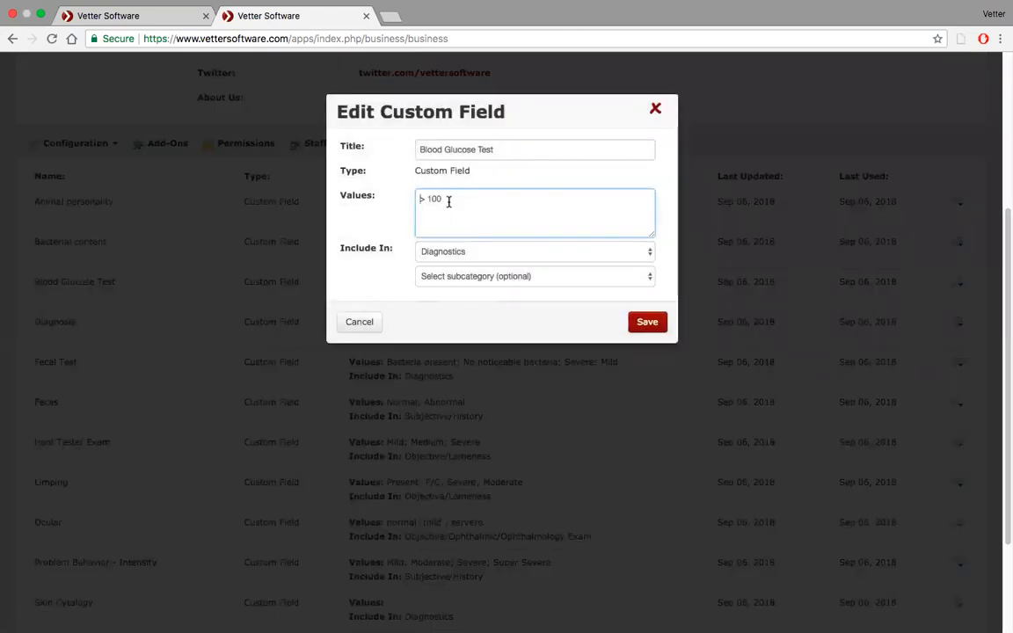
{"action": "key", "text": "BackSpace"}
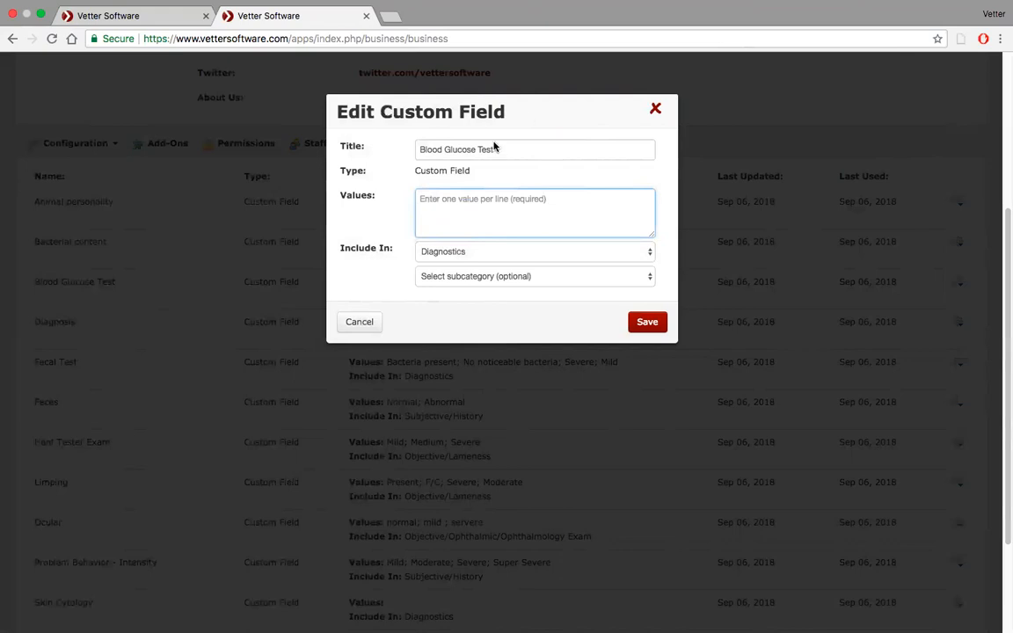
{"action": "left_click", "coordinate": [439, 236]}
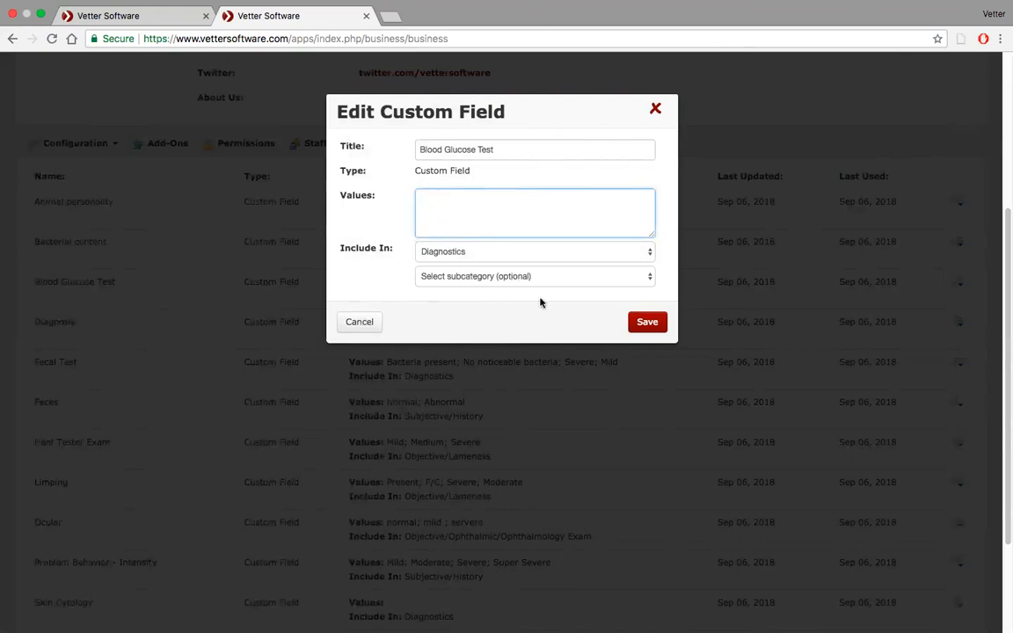
{"action": "left_click", "coordinate": [647, 323]}
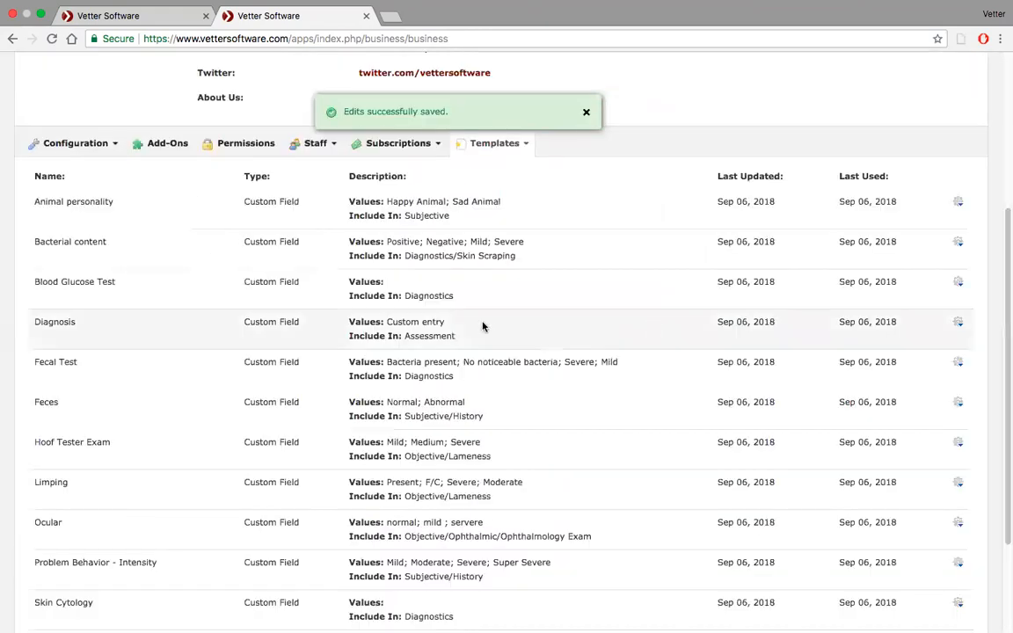
Reopen the New Haven medical note template from the recently viewed items.
{"action": "scroll", "coordinate": [690, 155], "scroll_direction": "up", "scroll_amount": 3}
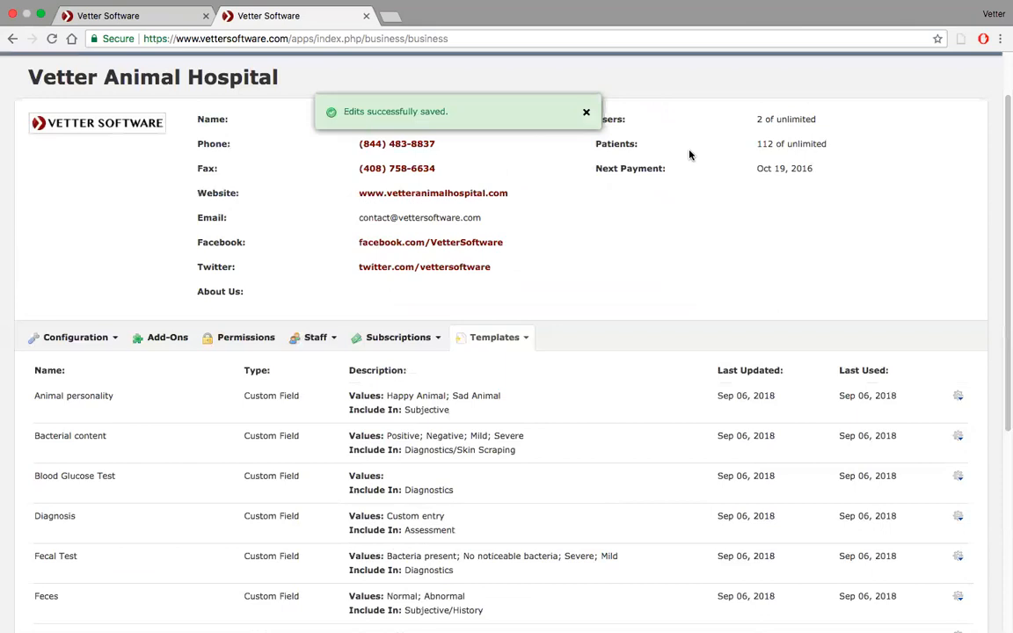
{"action": "scroll", "coordinate": [690, 155], "scroll_direction": "up", "scroll_amount": 2}
{"action": "left_click", "coordinate": [932, 77]}
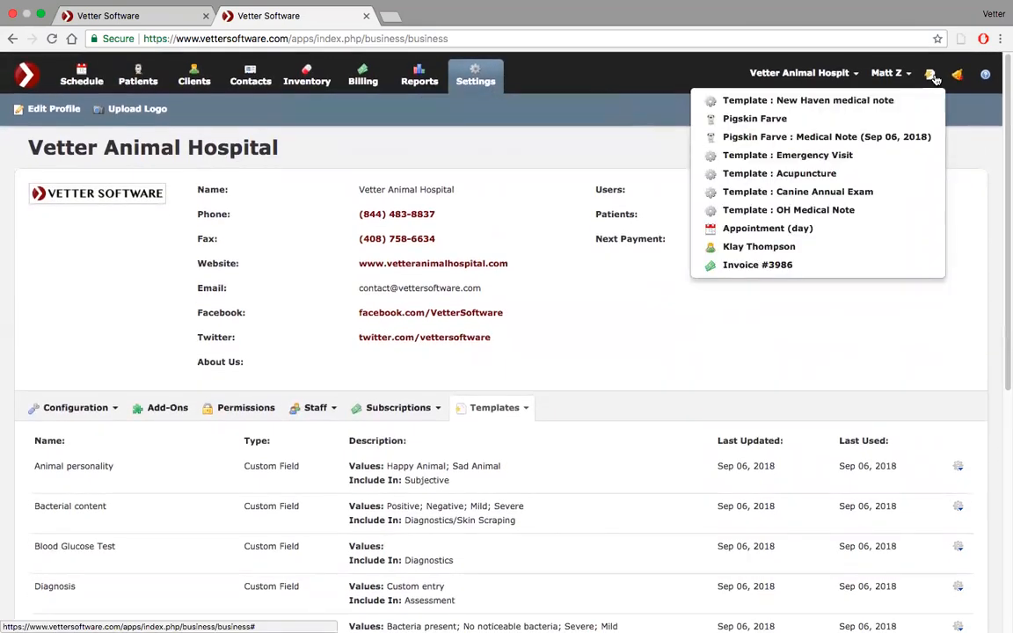
{"action": "left_click", "coordinate": [842, 101]}
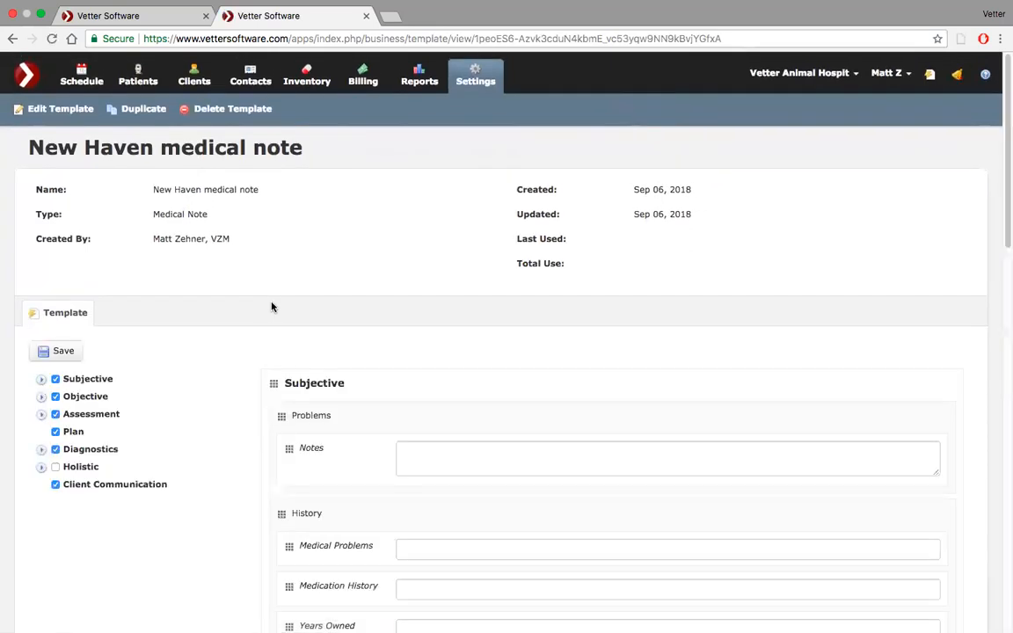
Include Blood Glucose Test under Diagnostics in the template and leave its value choice blank.
{"action": "scroll", "coordinate": [106, 361], "scroll_direction": "down", "scroll_amount": 2}
{"action": "left_click", "coordinate": [41, 356]}
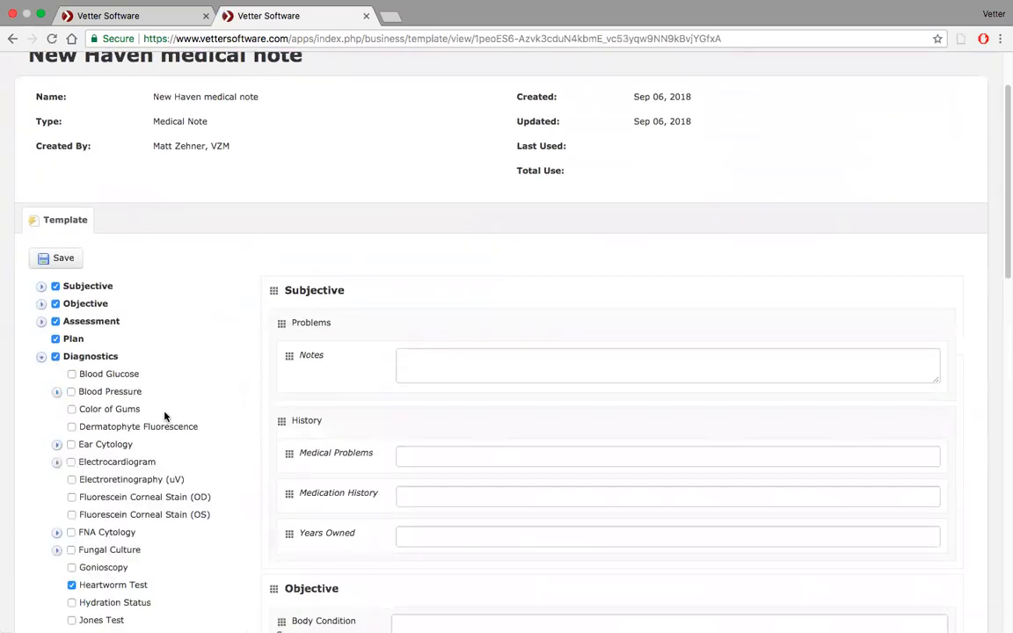
{"action": "scroll", "coordinate": [164, 416], "scroll_direction": "down", "scroll_amount": 7}
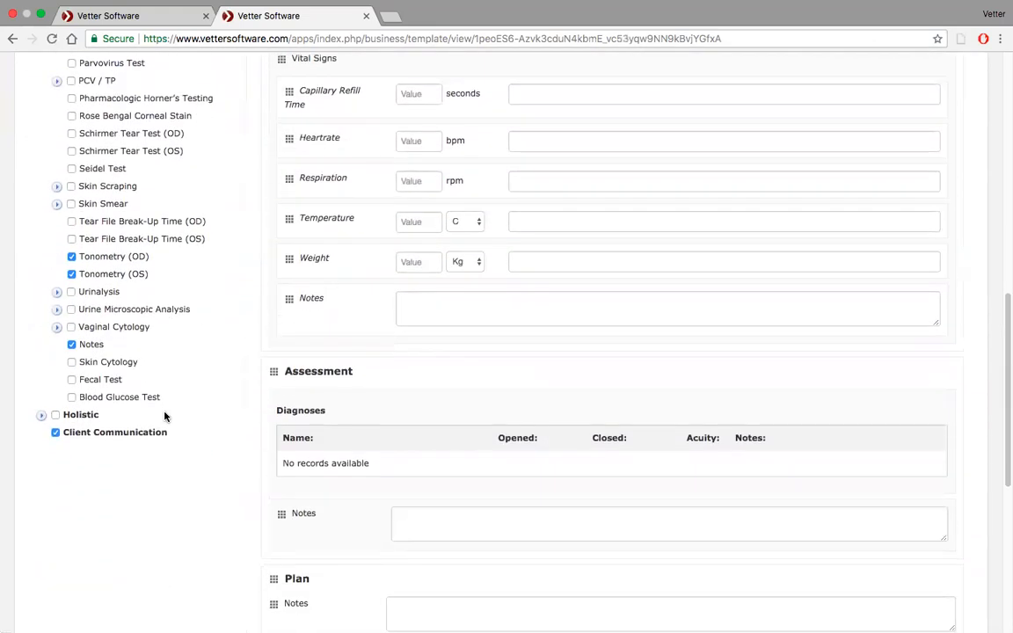
{"action": "left_click", "coordinate": [72, 397]}
{"action": "scroll", "coordinate": [381, 406], "scroll_direction": "down", "scroll_amount": 5}
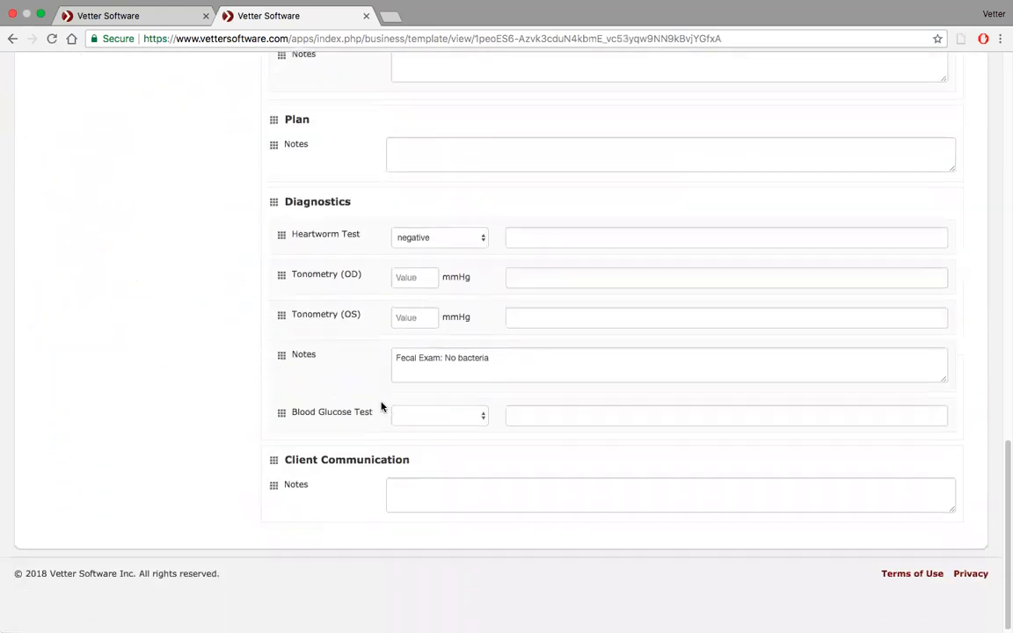
{"action": "left_click", "coordinate": [484, 417]}
{"action": "left_click", "coordinate": [483, 416]}
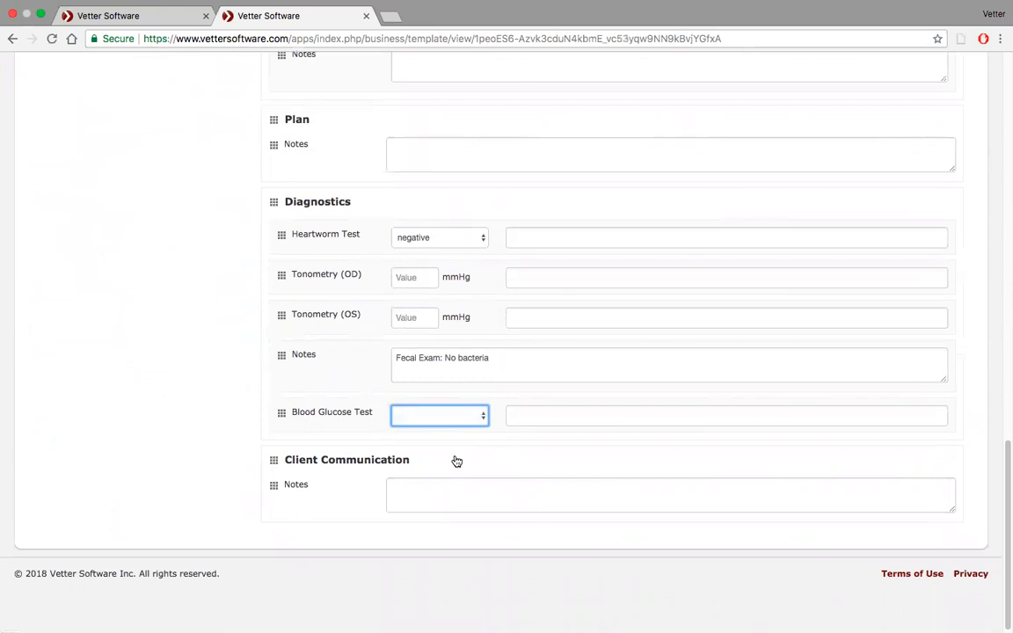
Enter "70-100 = Normal; >100 = Abnormal" as the text beside the Blood Glucose Test value.
{"action": "left_click", "coordinate": [540, 408]}
{"action": "type", "text": "70-1"}
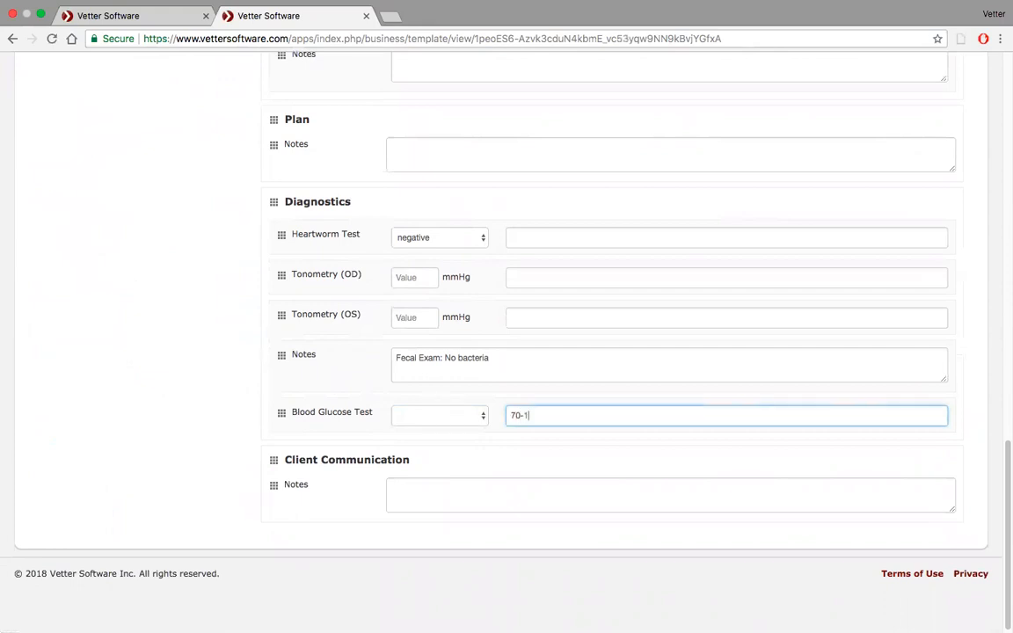
{"action": "type", "text": "00 Normal"}
{"action": "type", "text": ">100"}
{"action": "left_click", "coordinate": [567, 416]}
{"action": "type", "text": ";"}
{"action": "left_click", "coordinate": [539, 416]}
{"action": "type", "text": "= "}
{"action": "type", "text": "= Abnormal"}
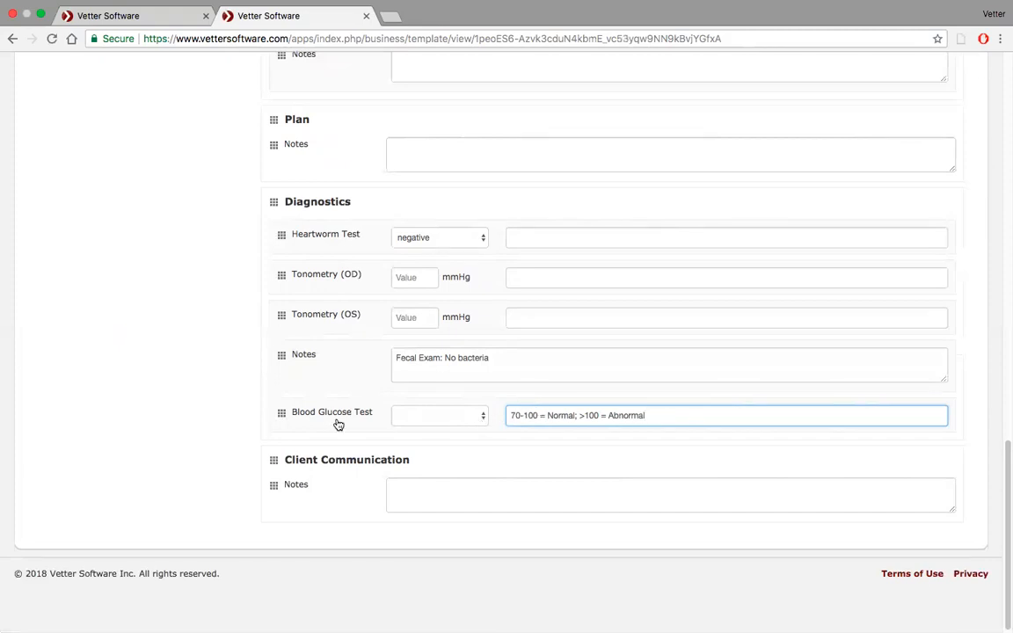
Save the changes to the New Haven medical note template.
{"action": "scroll", "coordinate": [255, 368], "scroll_direction": "up", "scroll_amount": 15}
{"action": "scroll", "coordinate": [255, 371], "scroll_direction": "up", "scroll_amount": 5}
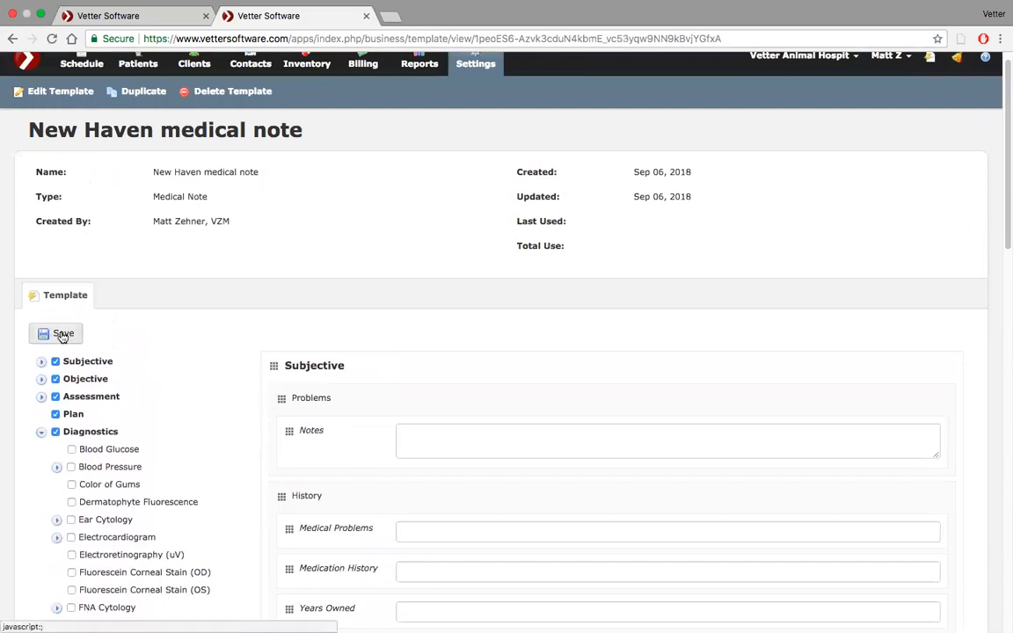
{"action": "left_click", "coordinate": [62, 335]}
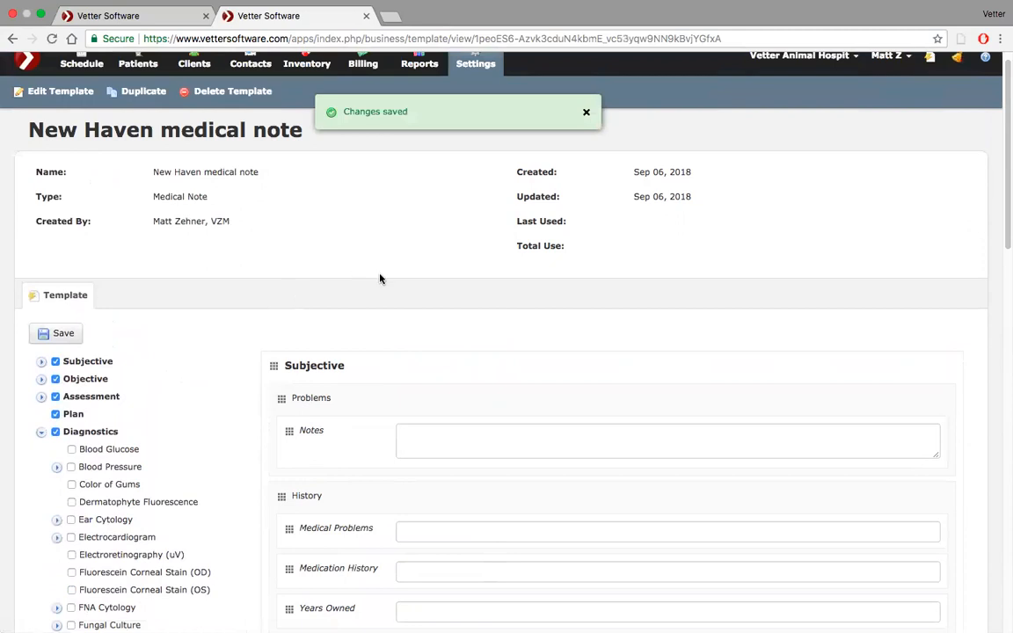
{"action": "scroll", "coordinate": [408, 346], "scroll_direction": "down", "scroll_amount": 15}
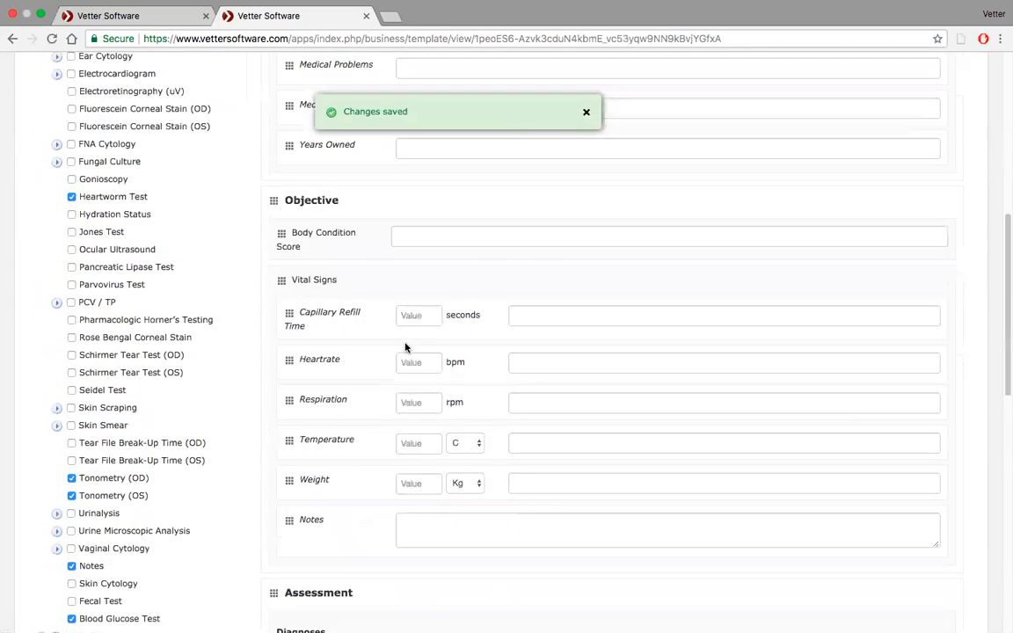
Review the saved template down to its Diagnostics fields and check the available results for the Heartworm Test.
{"action": "scroll", "coordinate": [405, 347], "scroll_direction": "down", "scroll_amount": 2}
{"action": "scroll", "coordinate": [405, 348], "scroll_direction": "up", "scroll_amount": 20}
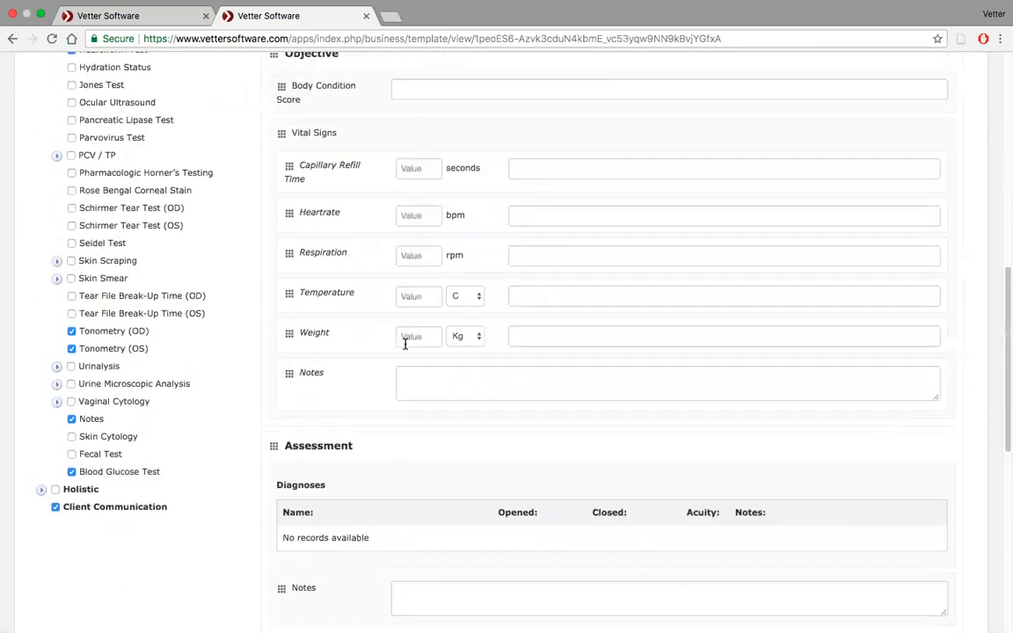
{"action": "scroll", "coordinate": [407, 345], "scroll_direction": "down", "scroll_amount": 10}
{"action": "scroll", "coordinate": [407, 348], "scroll_direction": "down", "scroll_amount": 8}
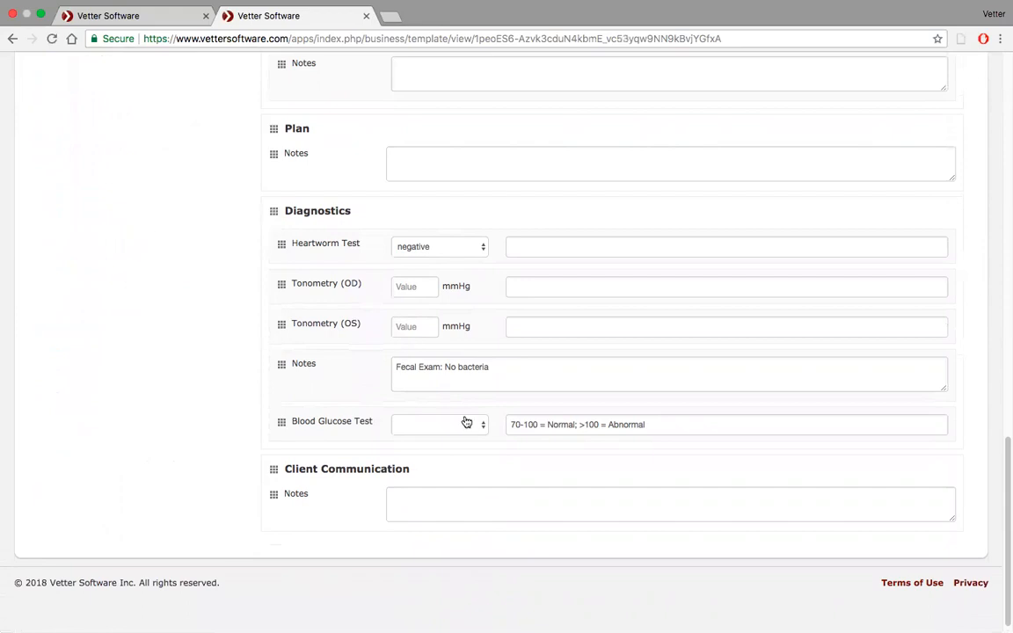
{"action": "scroll", "coordinate": [222, 391], "scroll_direction": "up", "scroll_amount": 10}
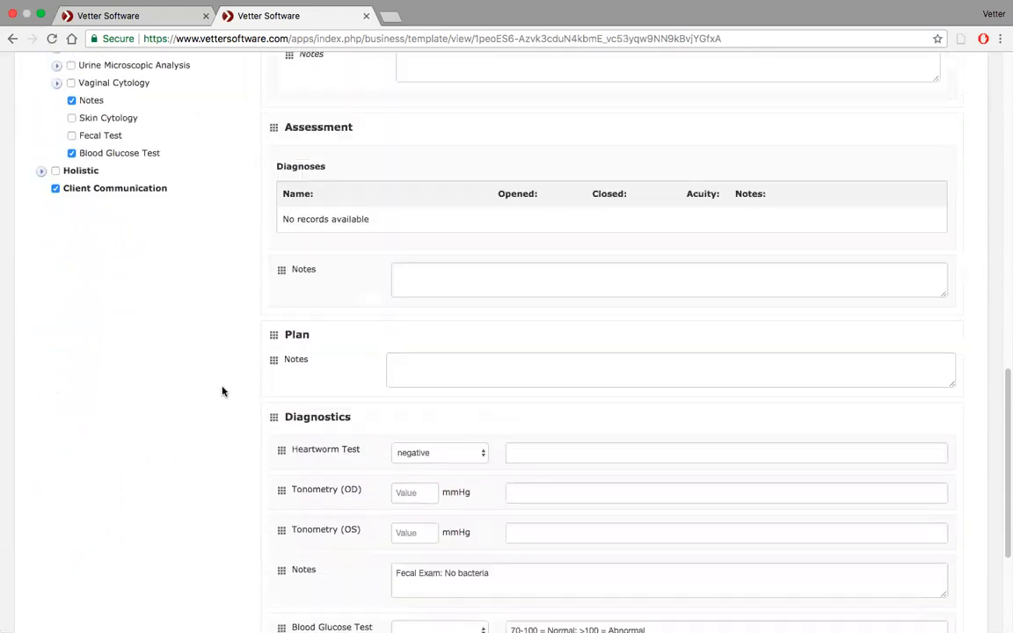
{"action": "scroll", "coordinate": [223, 391], "scroll_direction": "up", "scroll_amount": 2}
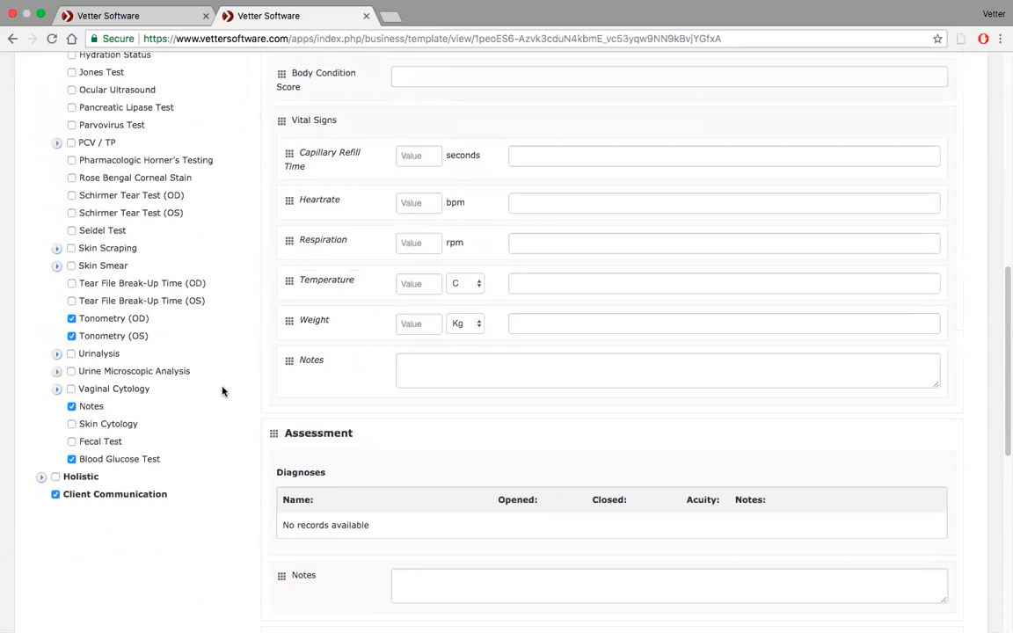
{"action": "scroll", "coordinate": [222, 392], "scroll_direction": "up", "scroll_amount": 2}
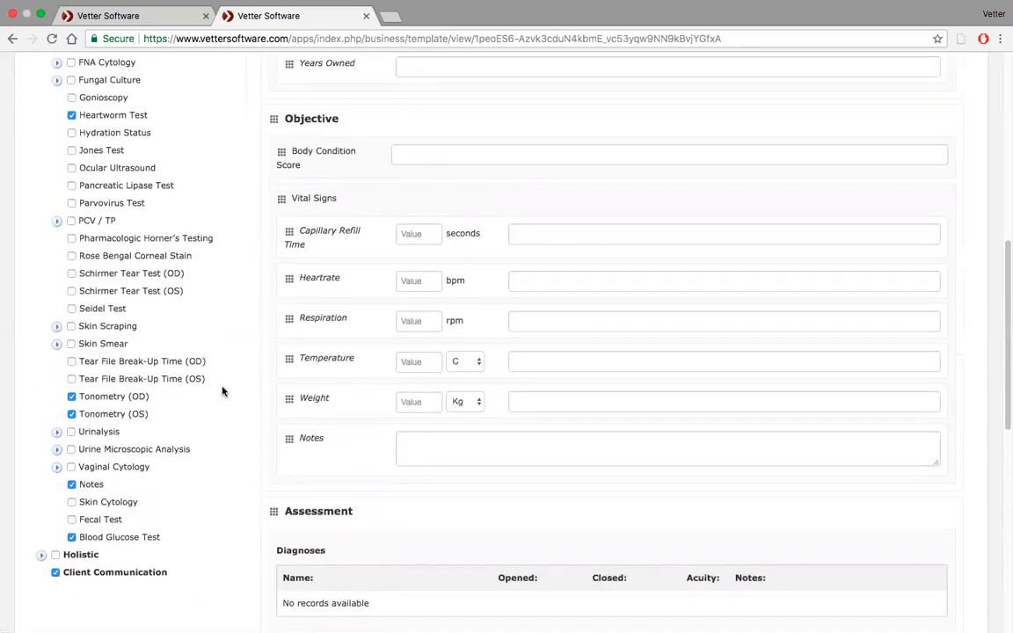
{"action": "scroll", "coordinate": [222, 391], "scroll_direction": "down", "scroll_amount": 15}
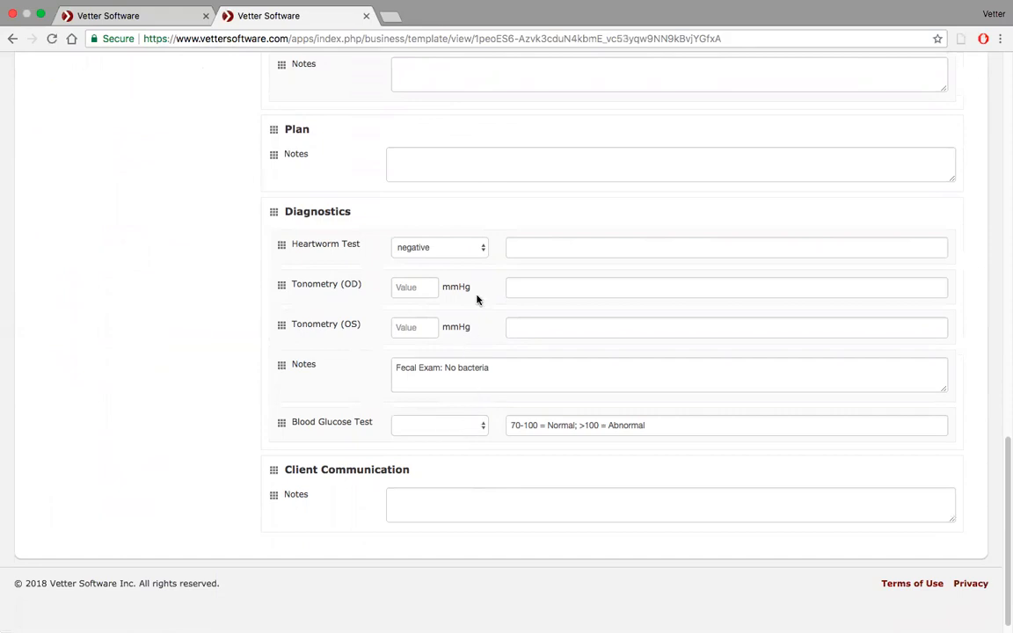
{"action": "left_click", "coordinate": [473, 255]}
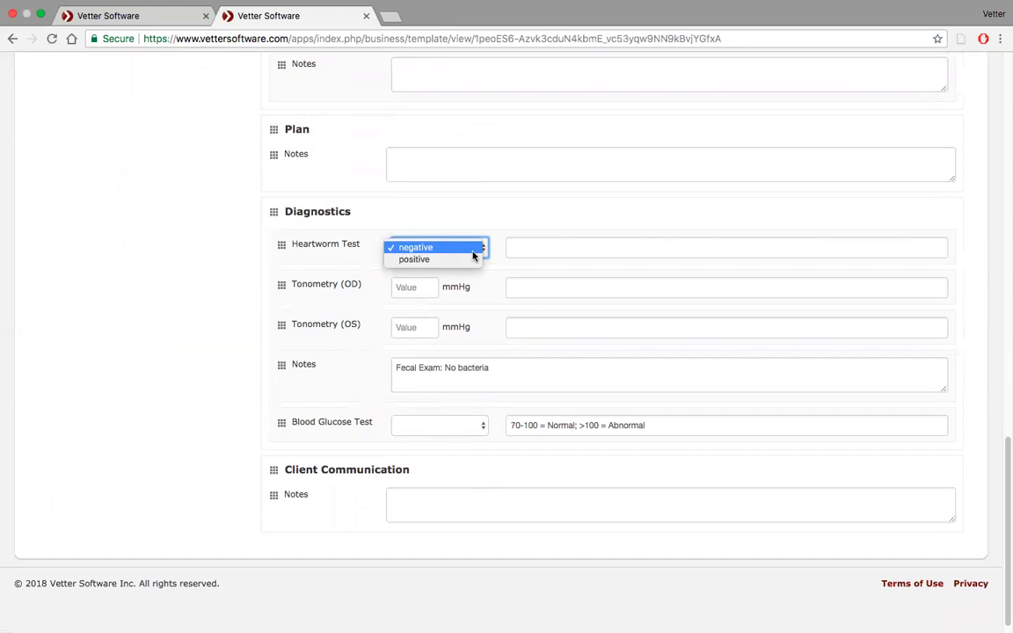
{"action": "left_click", "coordinate": [474, 254]}
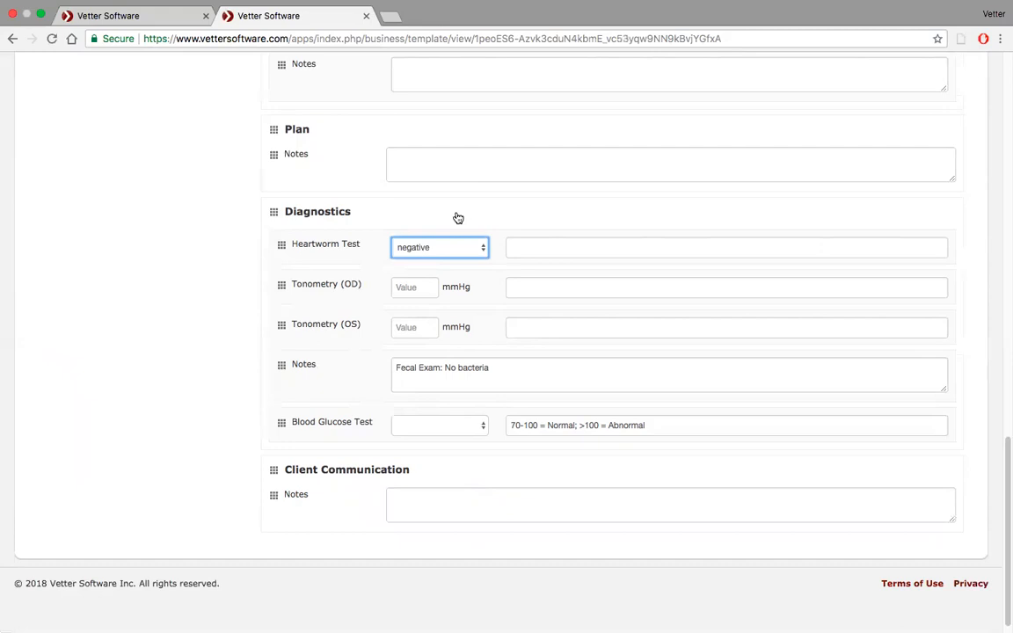
Include the standard Blood Glucose field under Diagnostics in the New Haven medical note template.
{"action": "scroll", "coordinate": [458, 218], "scroll_direction": "up", "scroll_amount": 1}
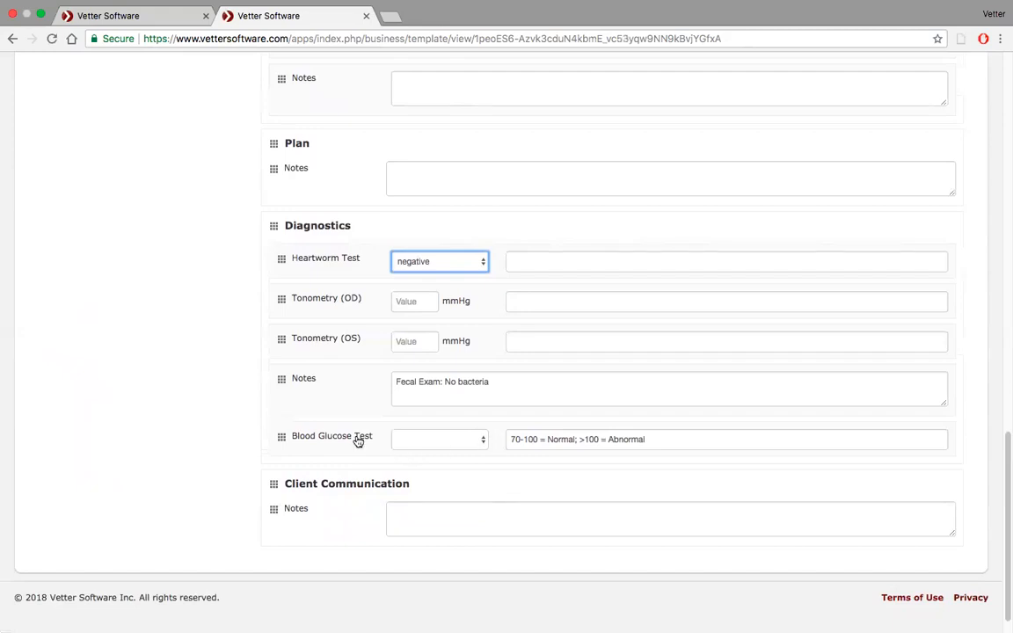
{"action": "scroll", "coordinate": [163, 344], "scroll_direction": "up", "scroll_amount": 10}
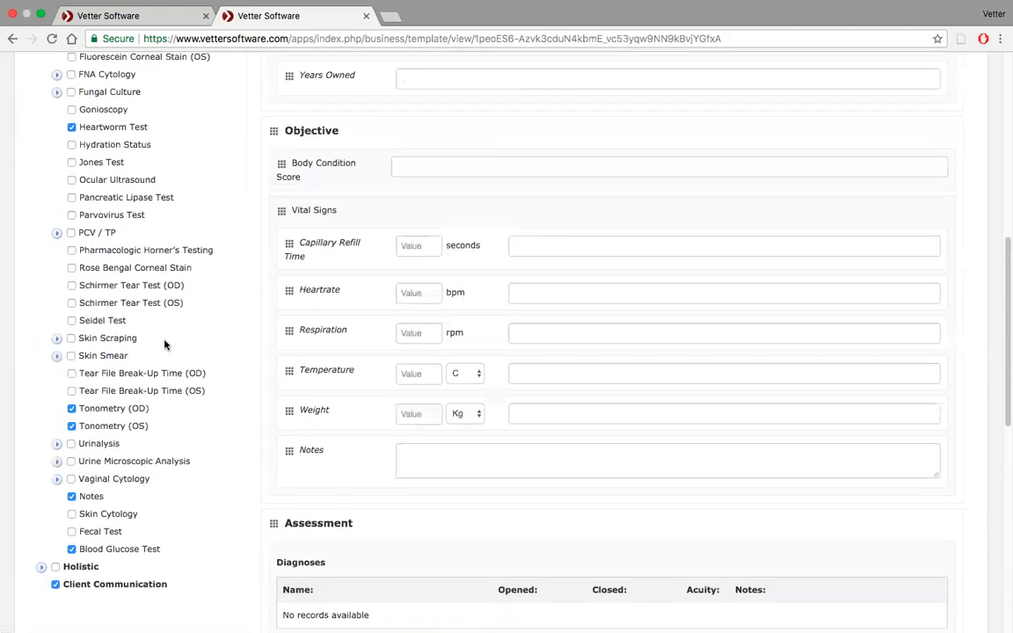
{"action": "scroll", "coordinate": [165, 344], "scroll_direction": "up", "scroll_amount": 4}
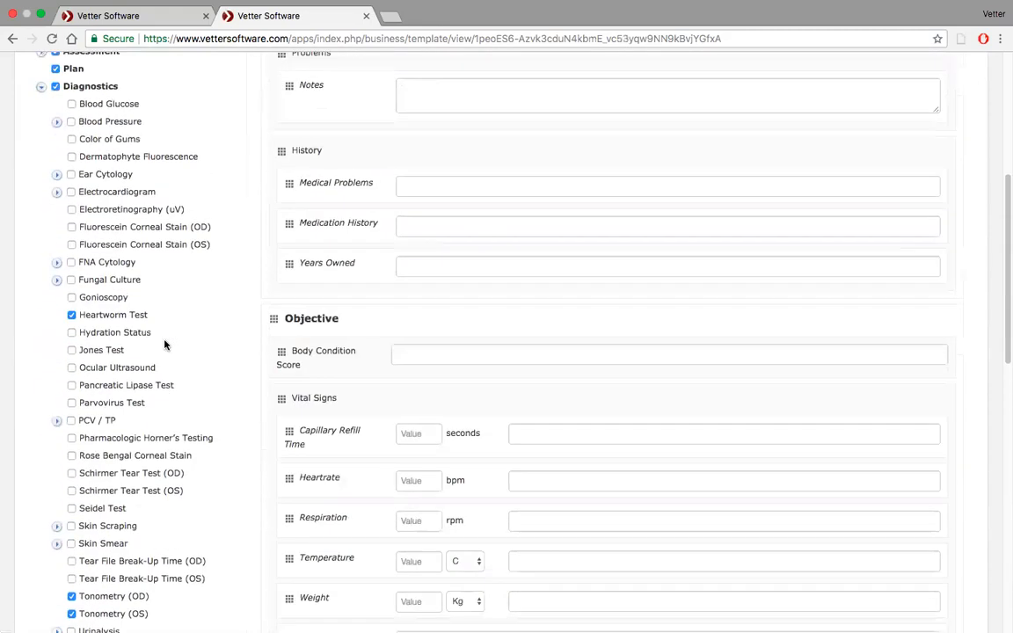
{"action": "left_click", "coordinate": [72, 104]}
{"action": "scroll", "coordinate": [288, 475], "scroll_direction": "down", "scroll_amount": 10}
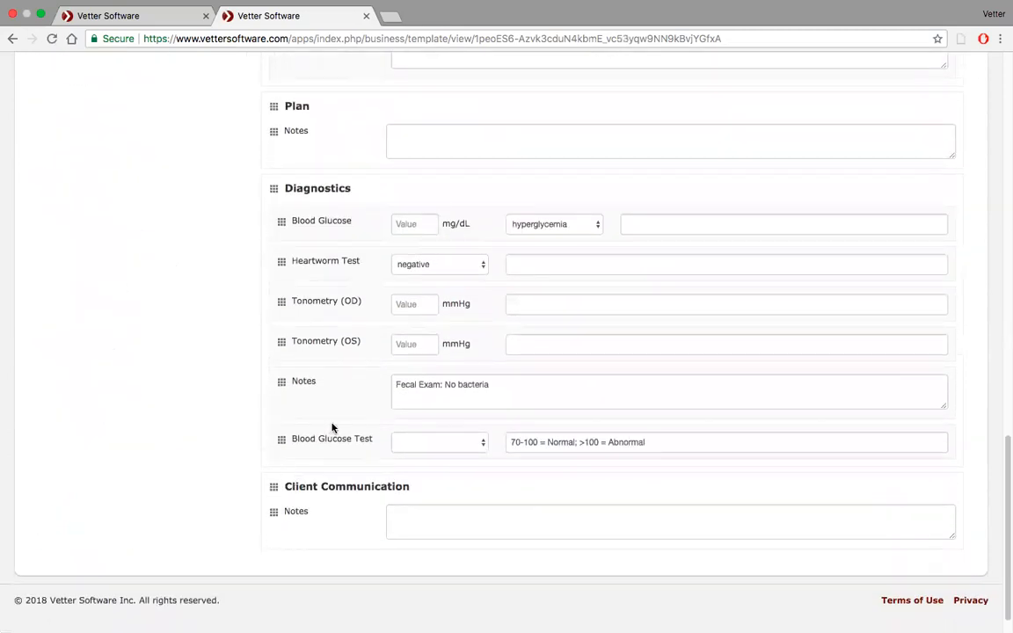
Set the Blood Glucose value to 78 mg/dL and check the available interpretation choices.
{"action": "left_click", "coordinate": [430, 225]}
{"action": "type", "text": "78"}
{"action": "left_click", "coordinate": [598, 226]}
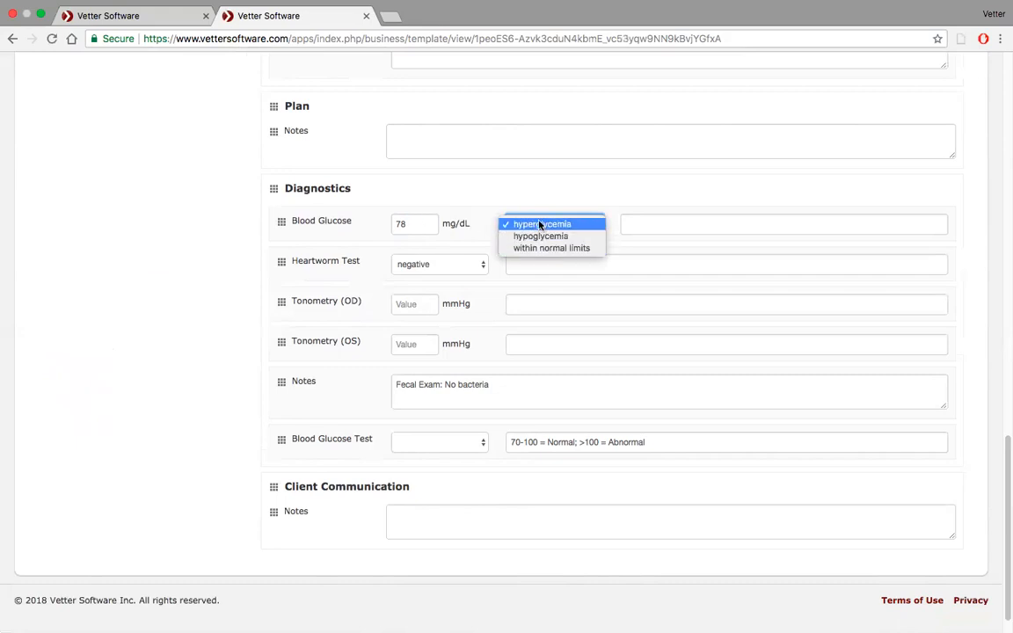
{"action": "left_click", "coordinate": [661, 228]}
Move the text "70-100 = Normal; >100 = Abnormal" from Blood Glucose Test to the text field of Blood Glucose.
{"action": "triple_click", "coordinate": [565, 442]}
{"action": "key", "text": "ctrl+c"}
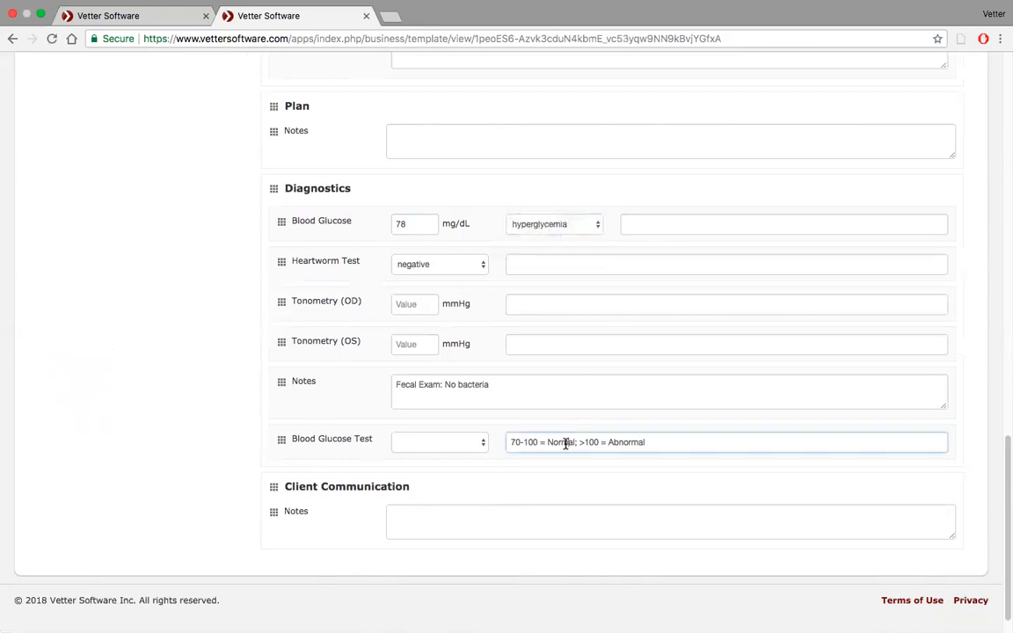
{"action": "left_click", "coordinate": [644, 222]}
{"action": "key", "text": "ctrl+v"}
{"action": "left_click", "coordinate": [594, 442]}
{"action": "triple_click", "coordinate": [594, 443]}
{"action": "key", "text": "BackSpace"}
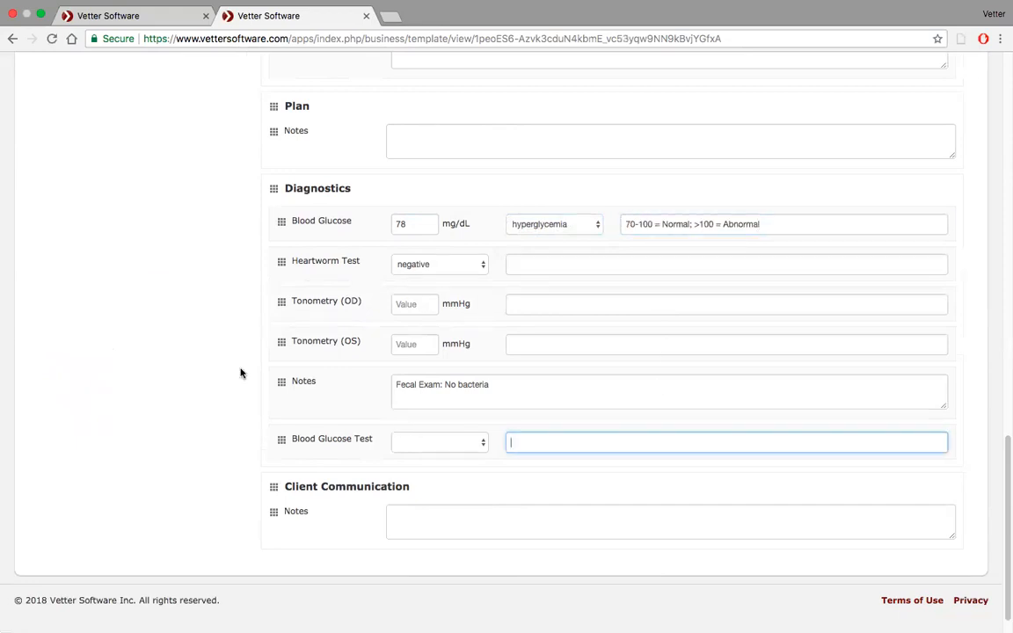
Remove the Blood Glucose Test field from the template's Diagnostics section.
{"action": "scroll", "coordinate": [181, 362], "scroll_direction": "up", "scroll_amount": 5}
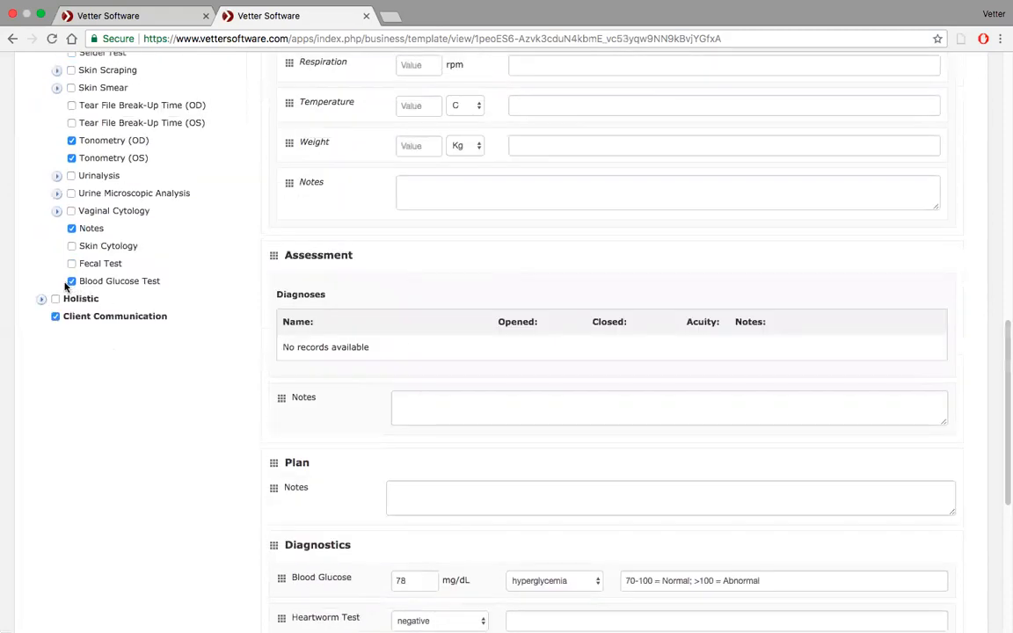
{"action": "scroll", "coordinate": [198, 453], "scroll_direction": "down", "scroll_amount": 5}
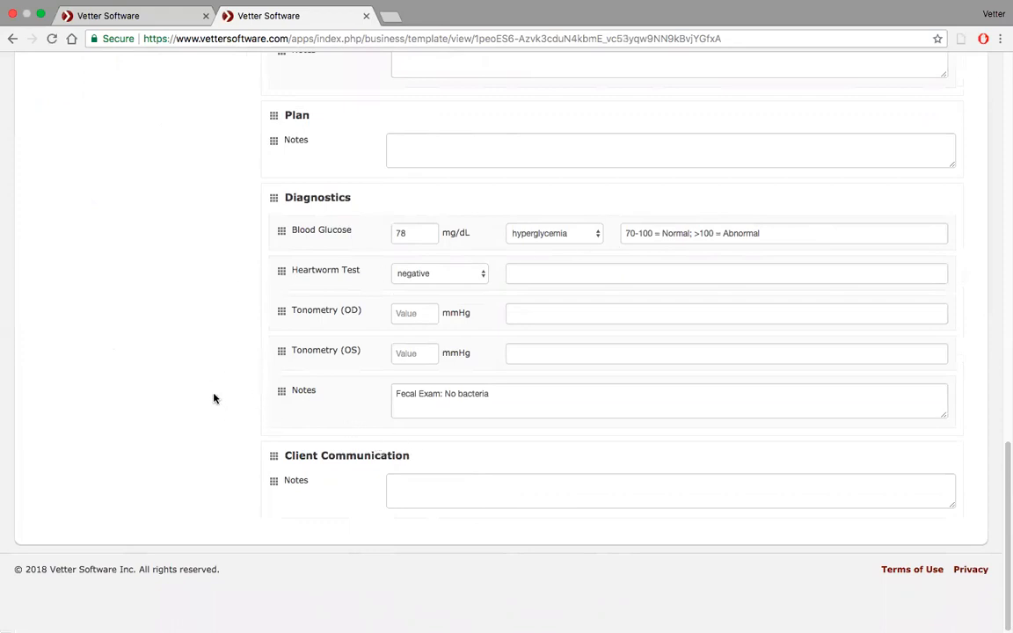
{"action": "scroll", "coordinate": [213, 399], "scroll_direction": "up", "scroll_amount": 3}
{"action": "scroll", "coordinate": [213, 398], "scroll_direction": "up", "scroll_amount": 7}
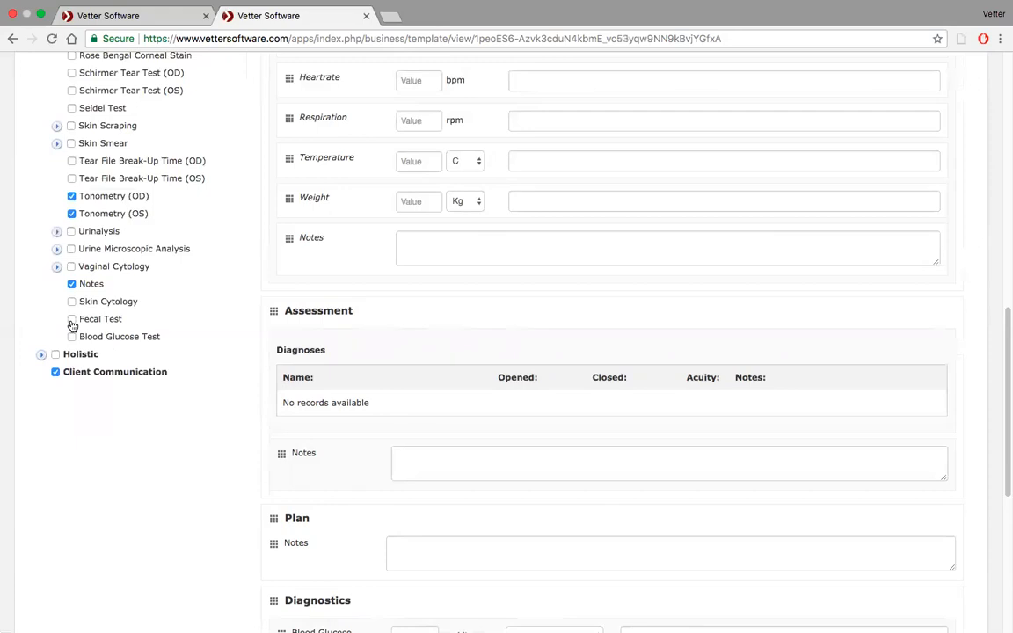
{"action": "scroll", "coordinate": [319, 446], "scroll_direction": "down", "scroll_amount": 10}
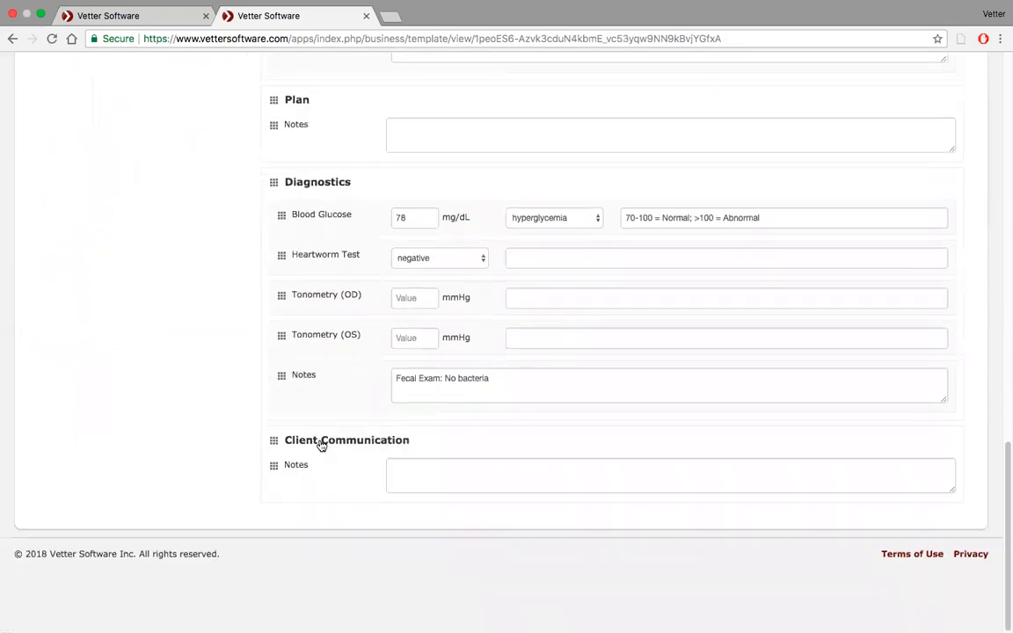
Include Fecal Test under Diagnostics in the template and check its available result choices.
{"action": "scroll", "coordinate": [183, 235], "scroll_direction": "up", "scroll_amount": 13}
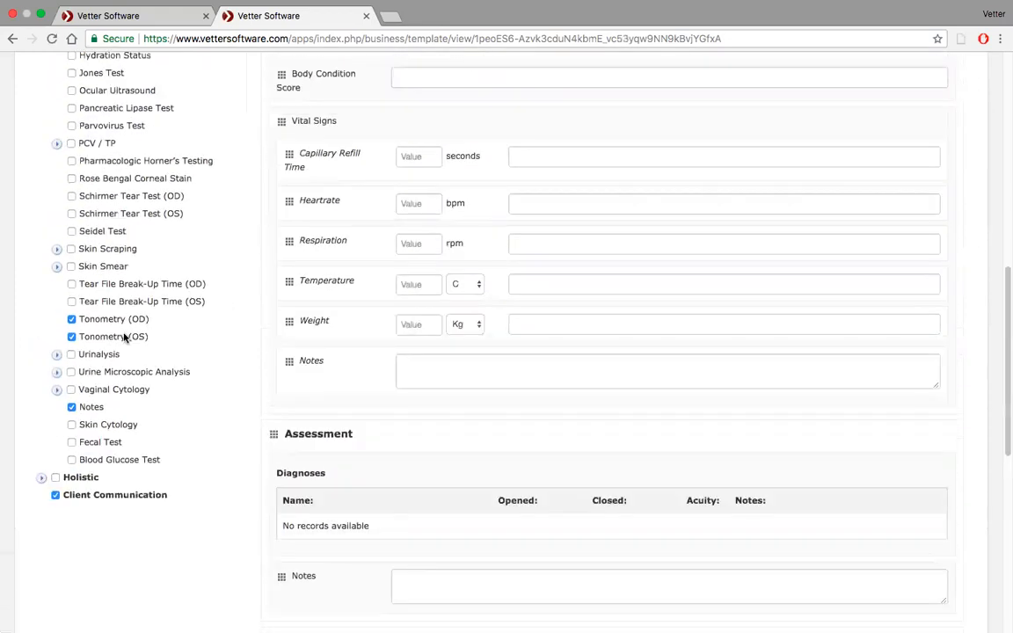
{"action": "left_click", "coordinate": [71, 441]}
{"action": "scroll", "coordinate": [238, 482], "scroll_direction": "down", "scroll_amount": 10}
{"action": "scroll", "coordinate": [237, 484], "scroll_direction": "down", "scroll_amount": 4}
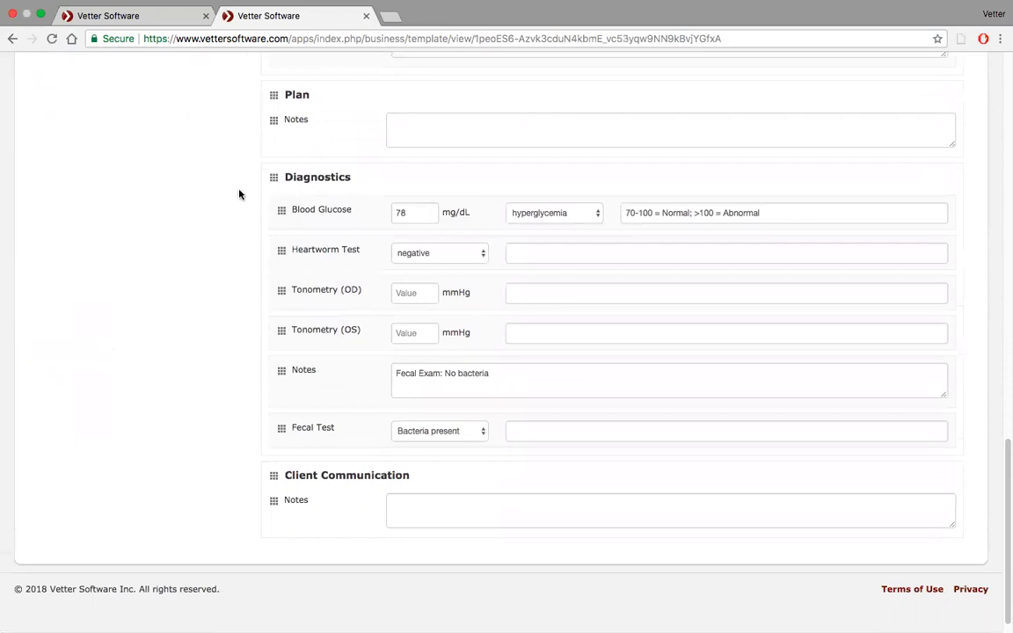
{"action": "left_click", "coordinate": [480, 433]}
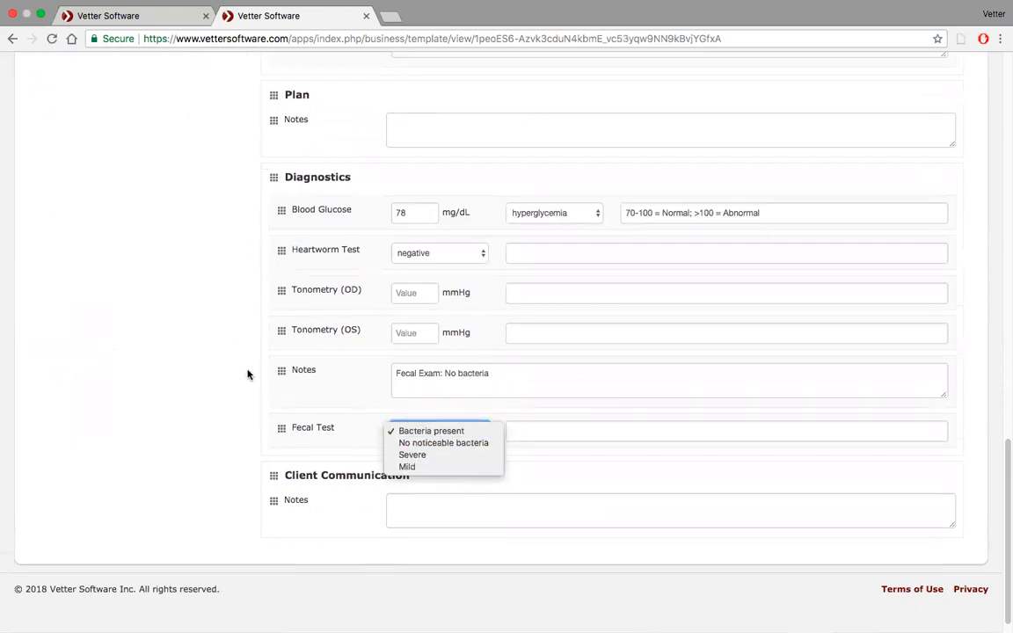
{"action": "left_click", "coordinate": [212, 380]}
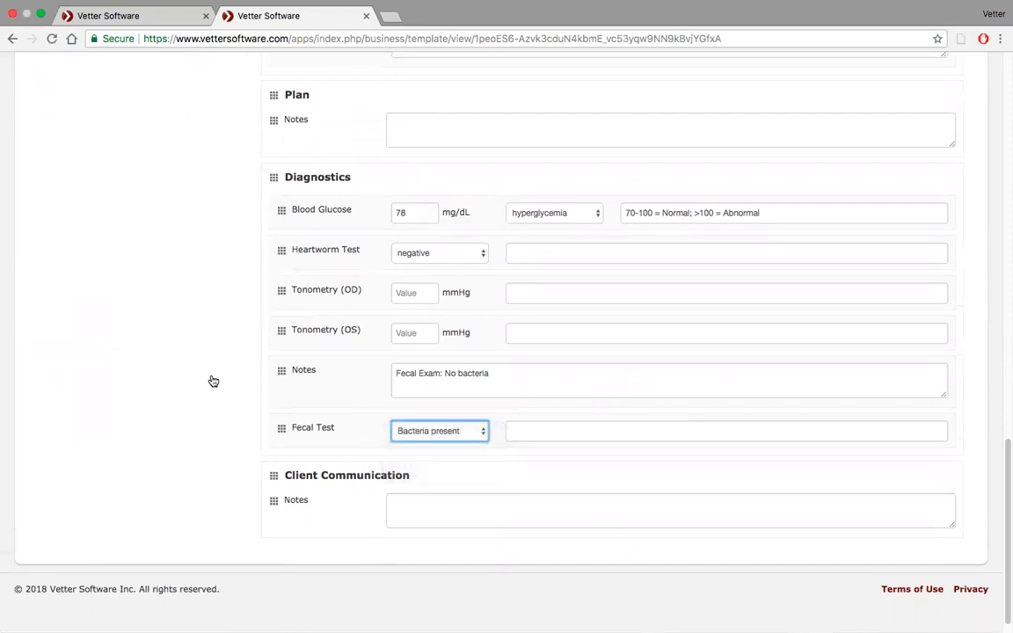
Examine the whole New Haven medical note template, comparing the included fields with the Diagnostics section's layout.
{"action": "scroll", "coordinate": [212, 380], "scroll_direction": "up", "scroll_amount": 3}
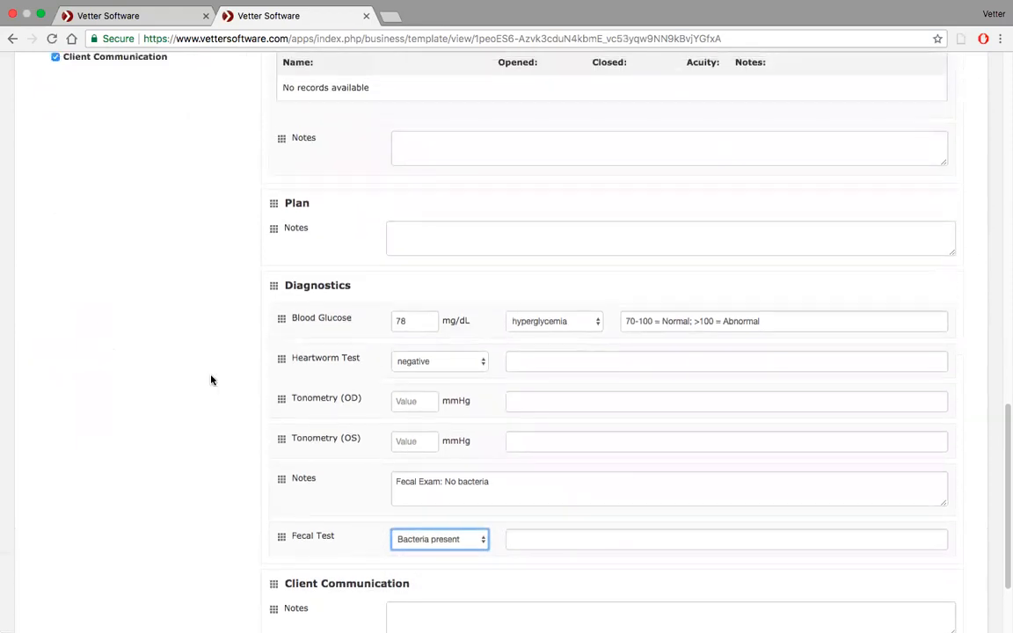
{"action": "scroll", "coordinate": [211, 378], "scroll_direction": "up", "scroll_amount": 5}
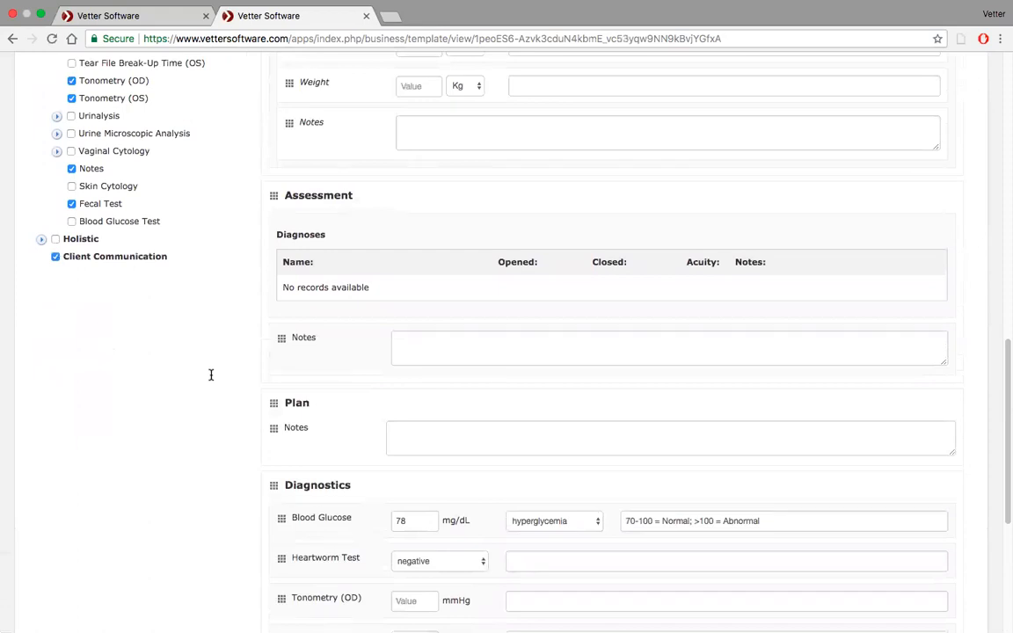
{"action": "scroll", "coordinate": [211, 378], "scroll_direction": "up", "scroll_amount": 6}
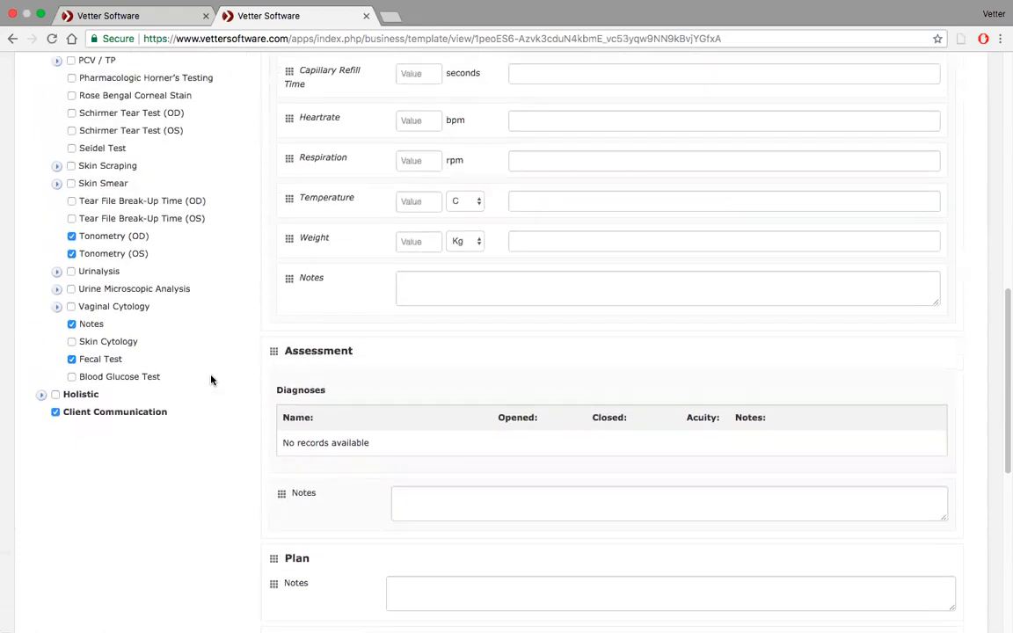
{"action": "scroll", "coordinate": [239, 247], "scroll_direction": "up", "scroll_amount": 15}
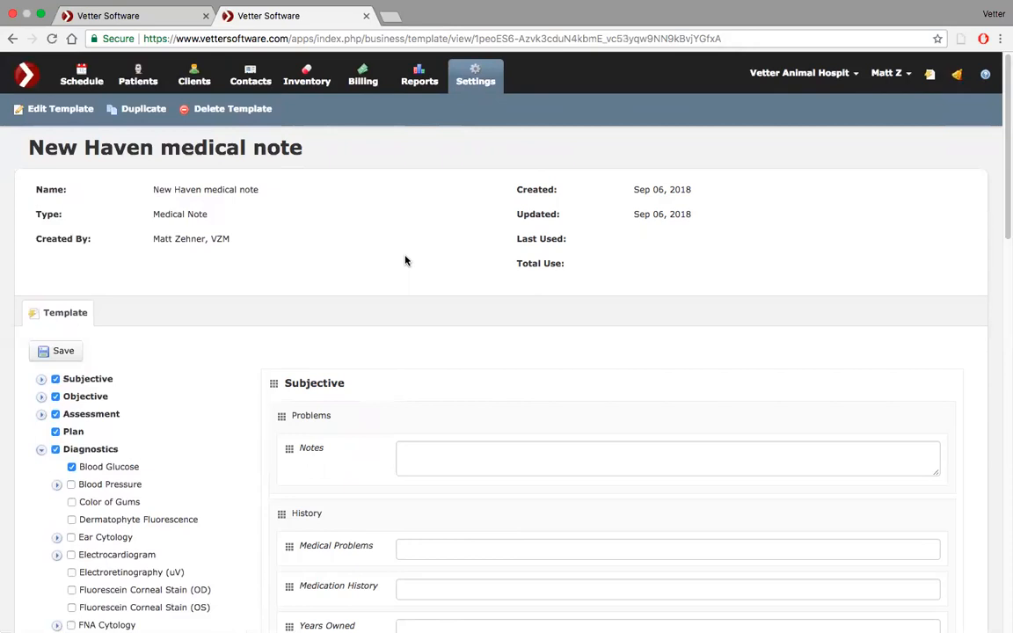
{"action": "scroll", "coordinate": [405, 260], "scroll_direction": "down", "scroll_amount": 15}
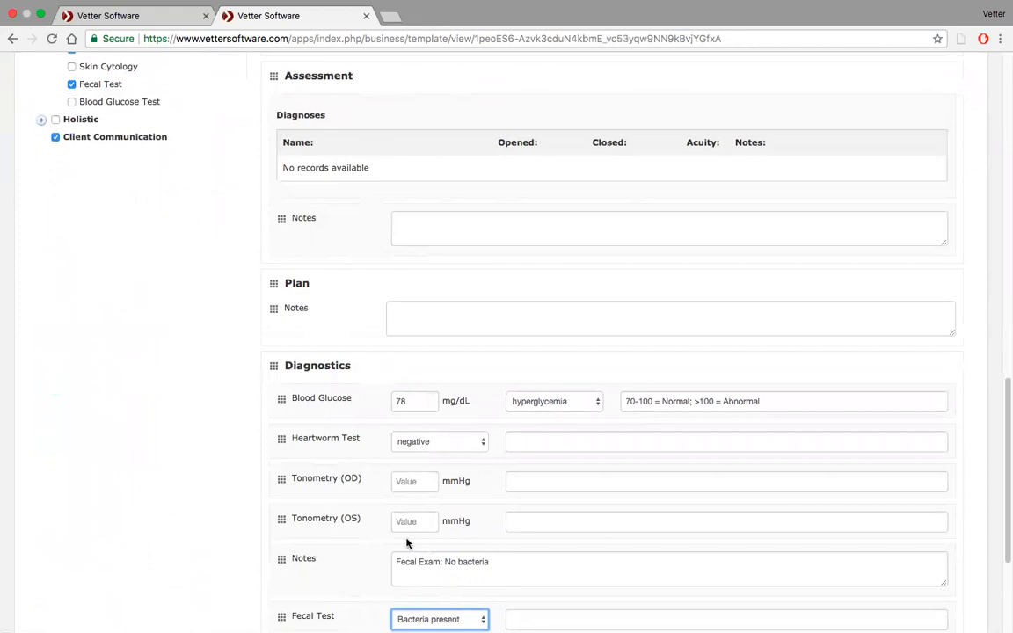
{"action": "scroll", "coordinate": [406, 543], "scroll_direction": "down", "scroll_amount": 3}
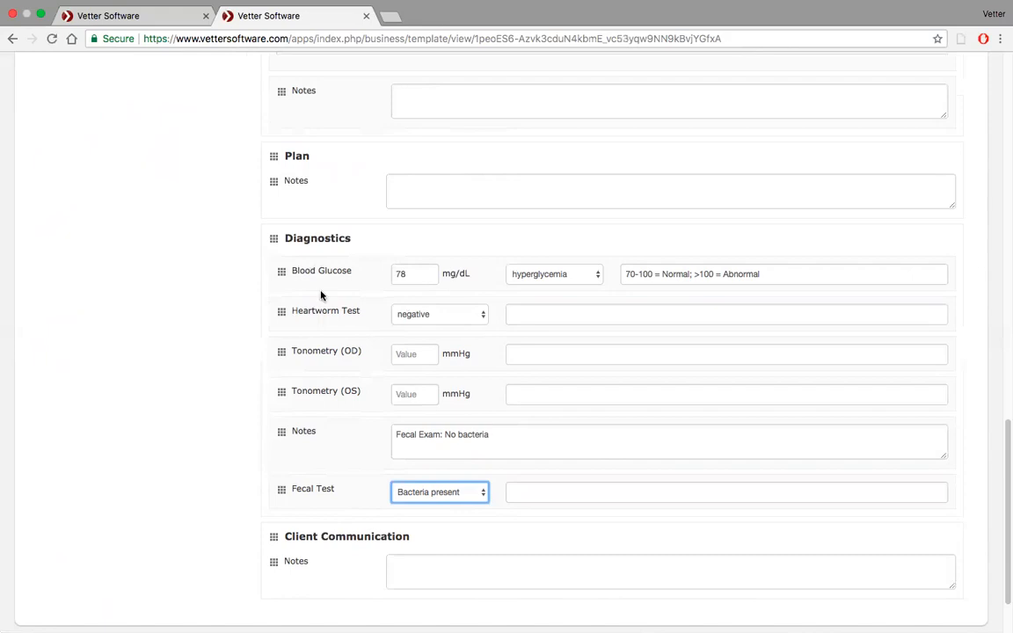
{"action": "scroll", "coordinate": [291, 400], "scroll_direction": "up", "scroll_amount": 5}
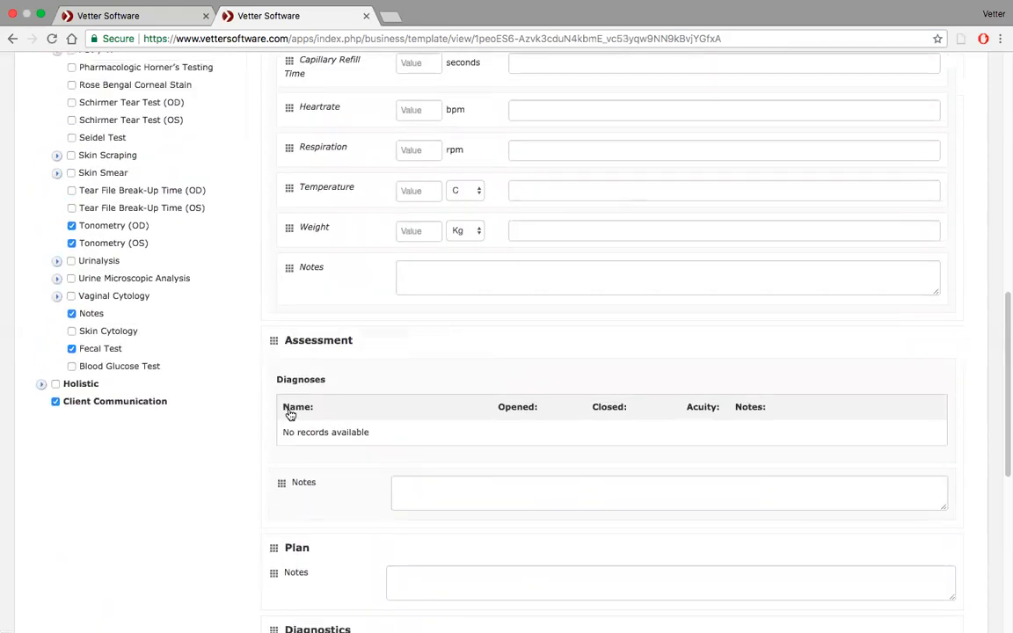
{"action": "scroll", "coordinate": [290, 414], "scroll_direction": "up", "scroll_amount": 12}
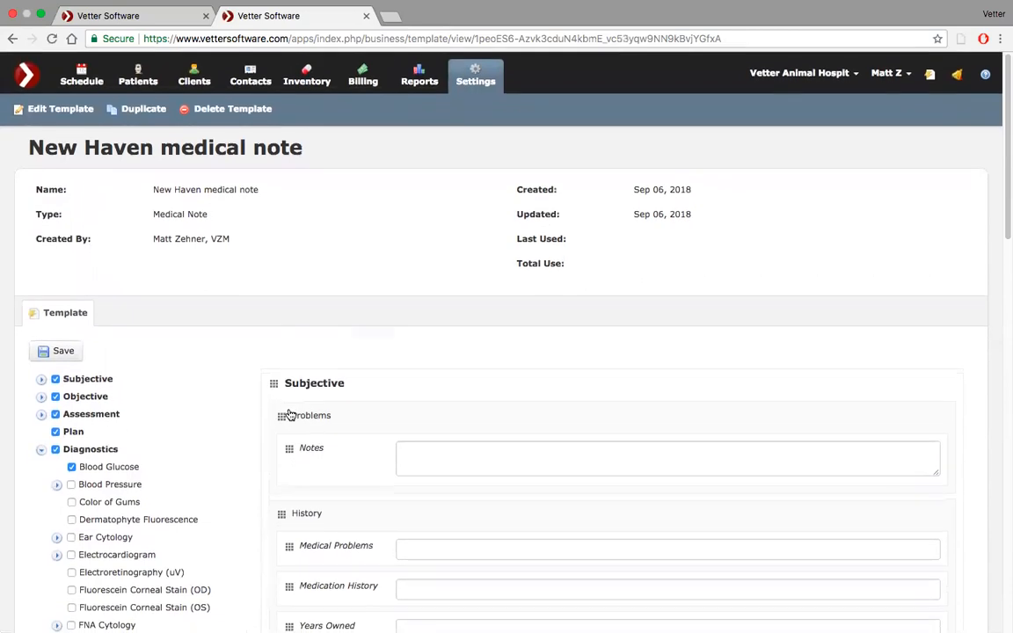
Return to the patient record and discard the open New Diagnostic form.
{"action": "left_click", "coordinate": [144, 18]}
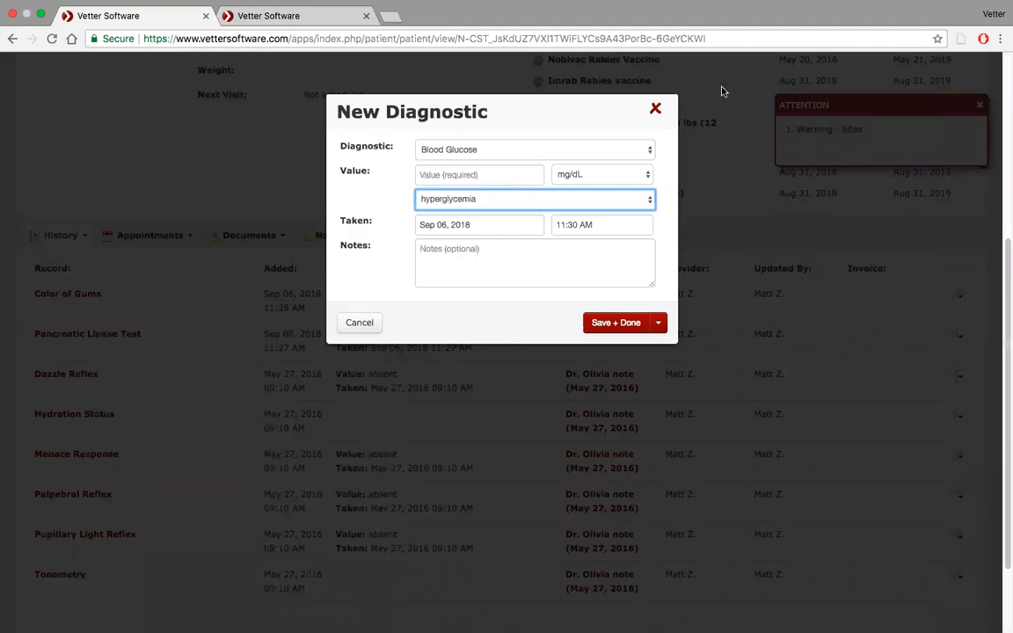
{"action": "left_click", "coordinate": [658, 110]}
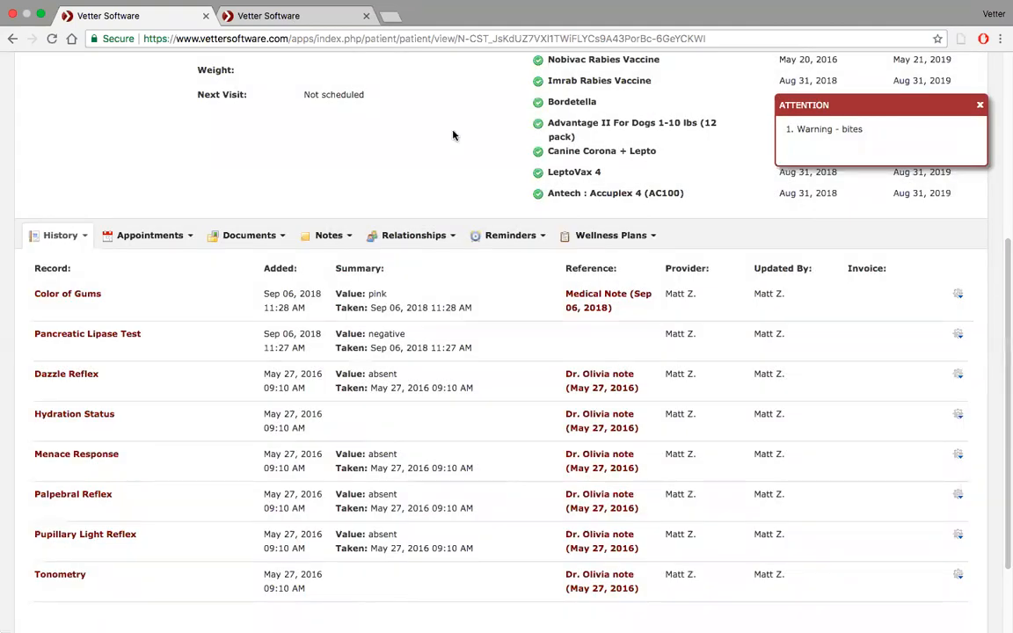
{"action": "scroll", "coordinate": [112, 182], "scroll_direction": "up", "scroll_amount": 5}
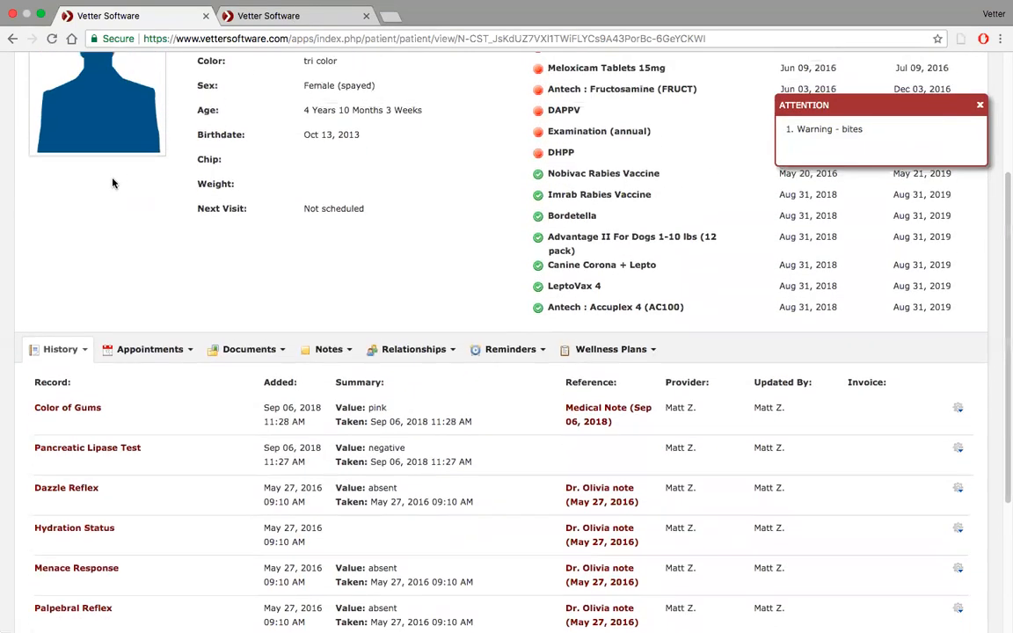
{"action": "scroll", "coordinate": [113, 182], "scroll_direction": "down", "scroll_amount": 10}
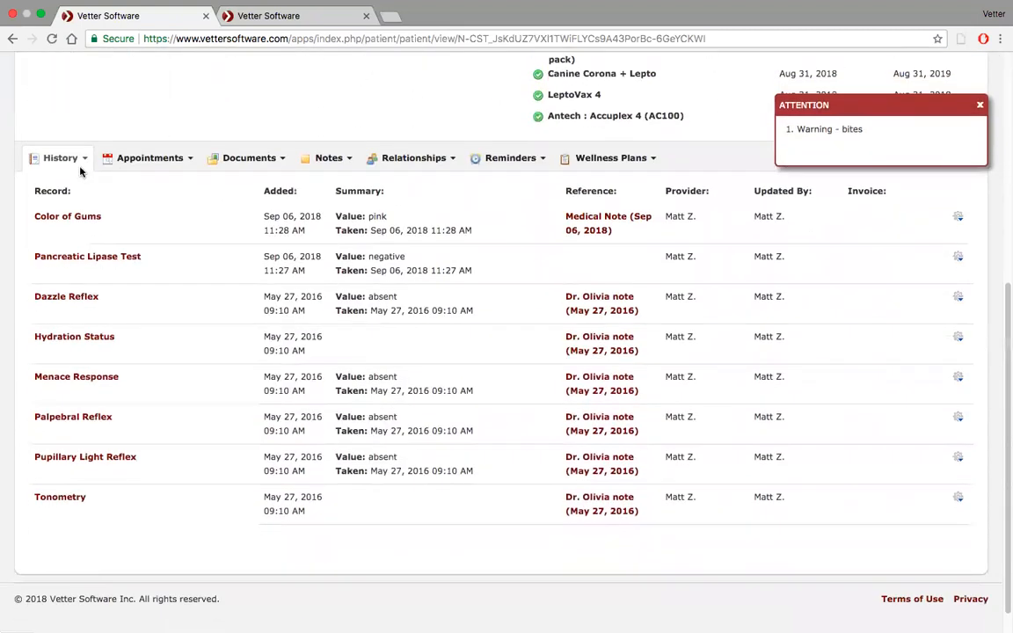
Start a new diagnostic entry from the patient's history and look through the list of available diagnostics.
{"action": "left_click", "coordinate": [84, 159]}
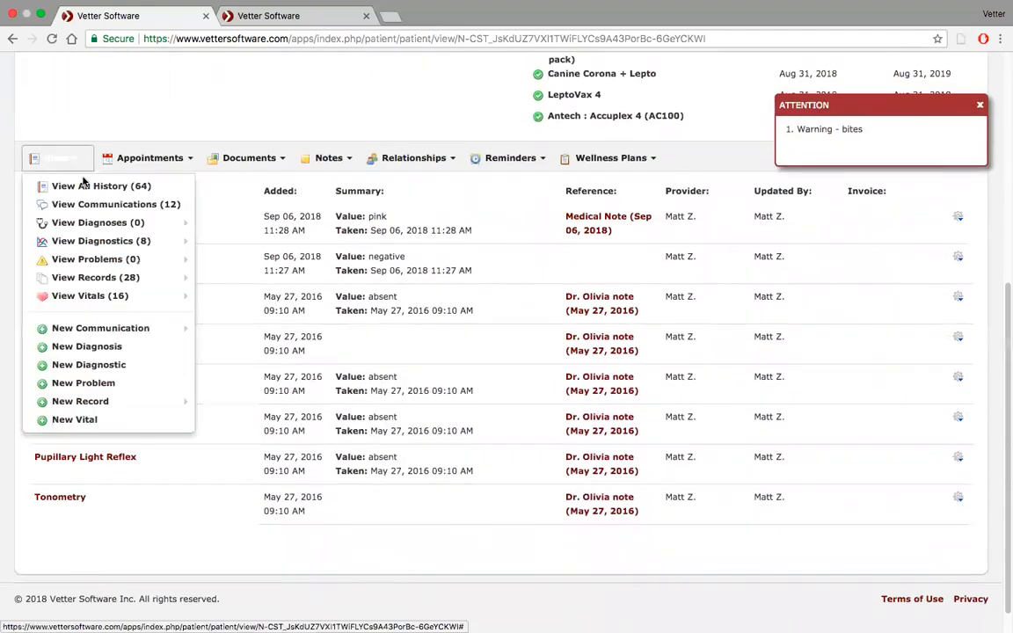
{"action": "left_click", "coordinate": [88, 365]}
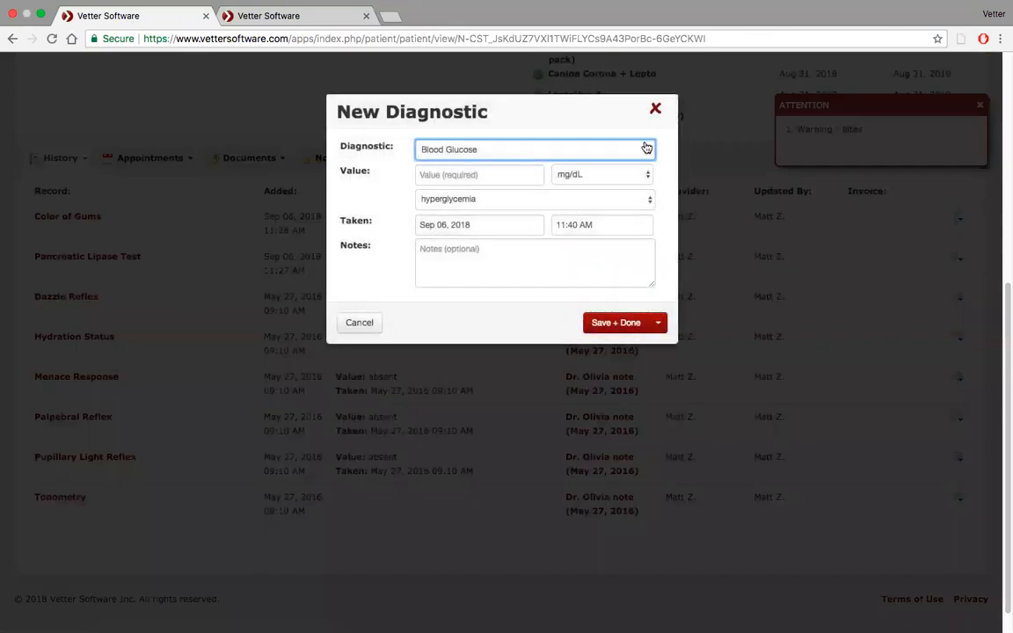
{"action": "left_click", "coordinate": [647, 147]}
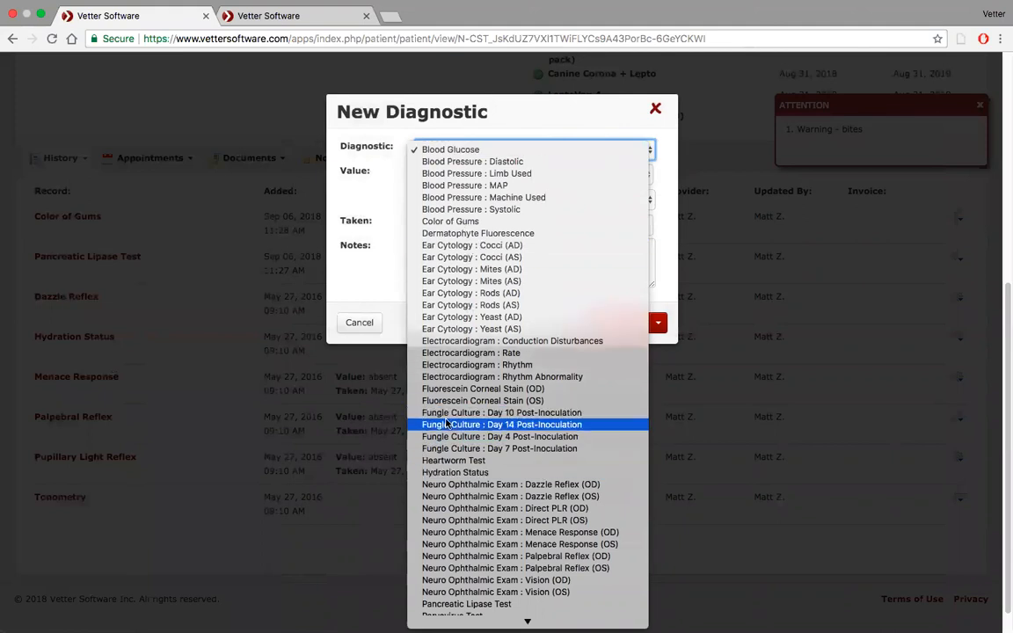
{"action": "left_click", "coordinate": [501, 115]}
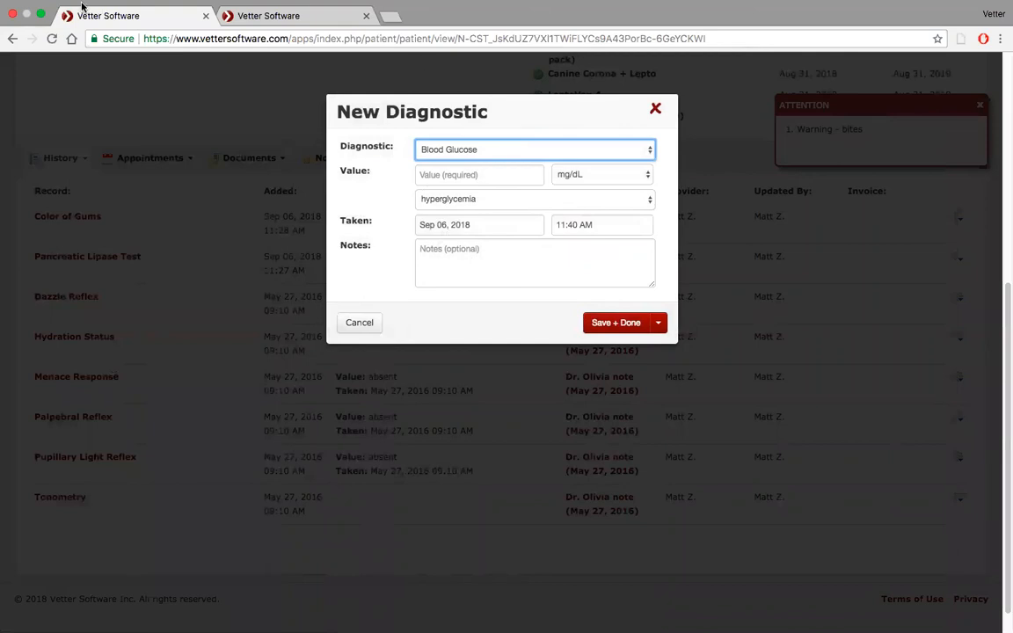
{"action": "mouse_move", "coordinate": [72, 2]}
{"action": "left_click", "coordinate": [40, 31]}
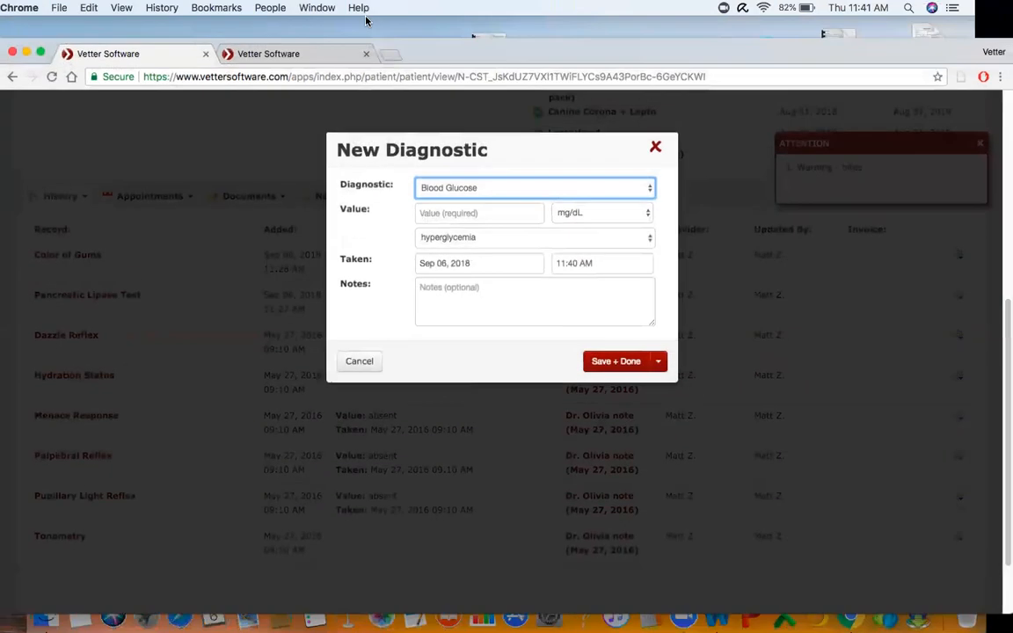